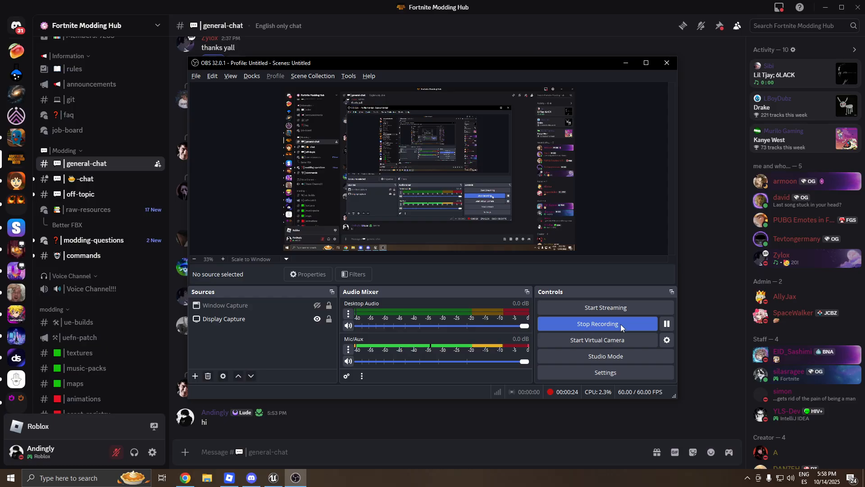
Switch to the 8.51 EMOTES LINKS document in the browser and open the linked Fortnite.GG cosmetics website.
key(alt+Tab)
click(676, 246)
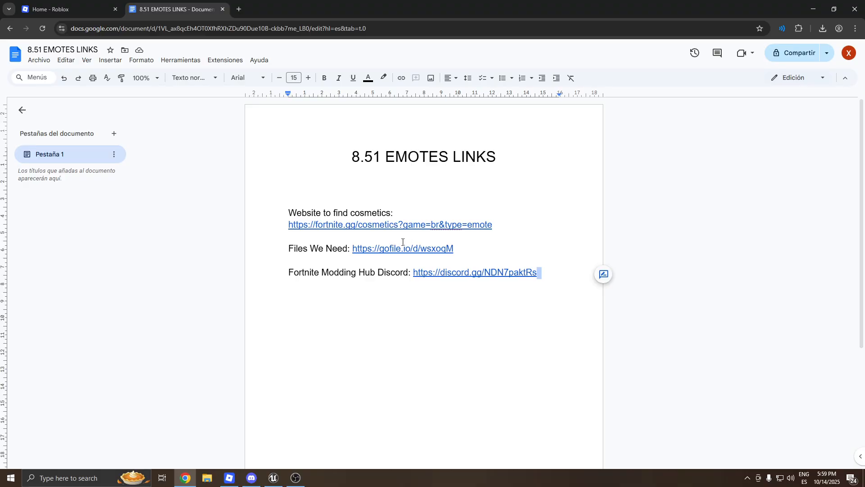
click(343, 223)
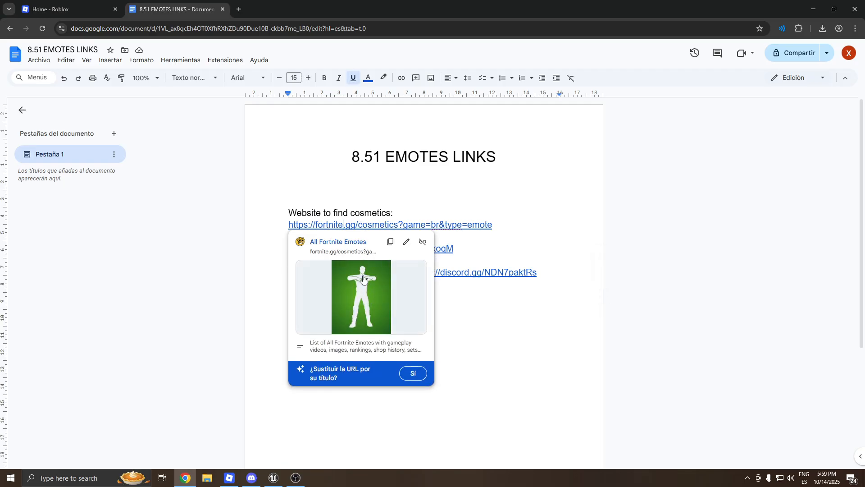
click(339, 241)
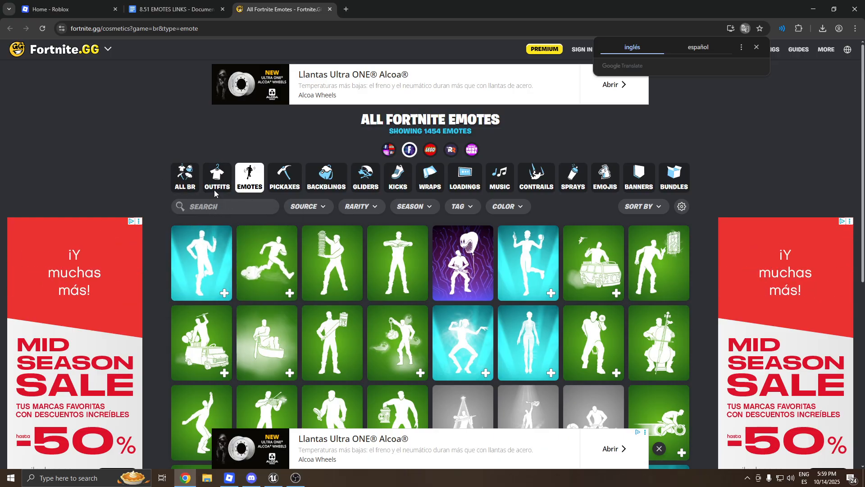
Return to the links document and open the Gofile link listed as Files We Need.
click(205, 9)
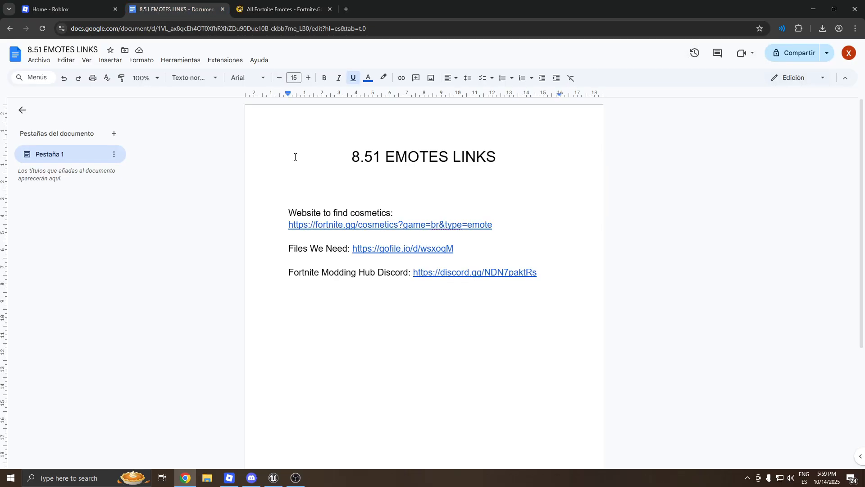
click(382, 248)
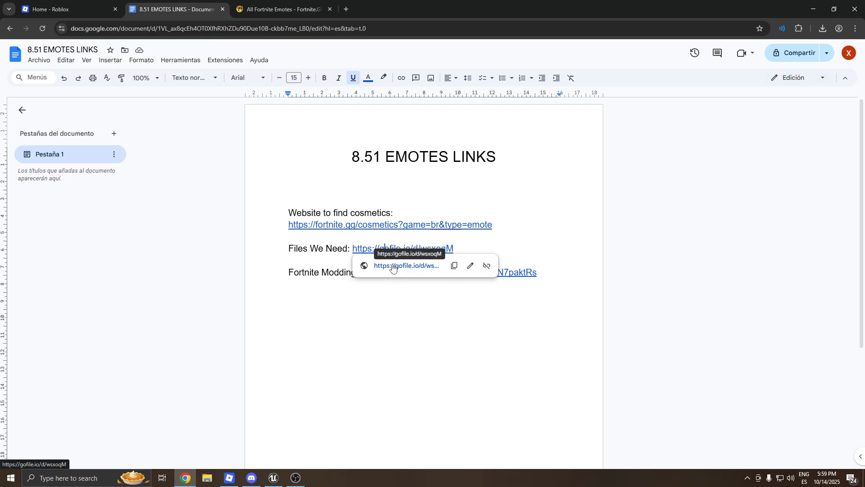
click(392, 266)
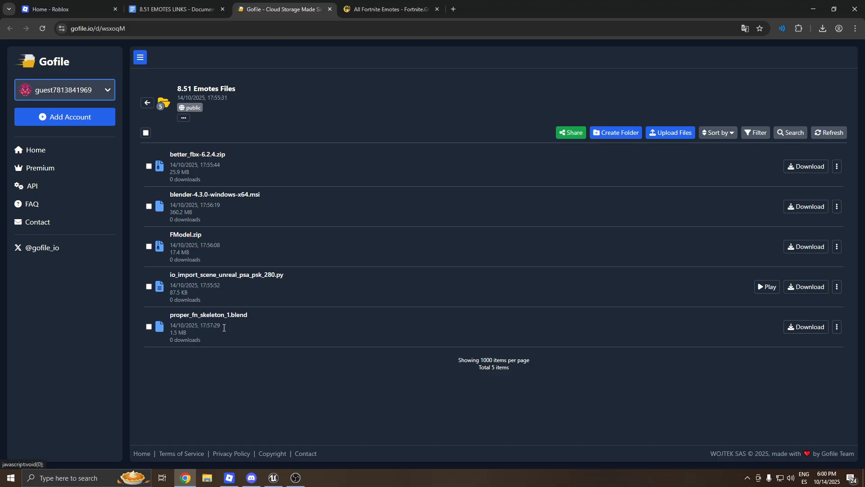
Launch FModel from the Windows search.
key(super)
text(fmodel)
key(Return)
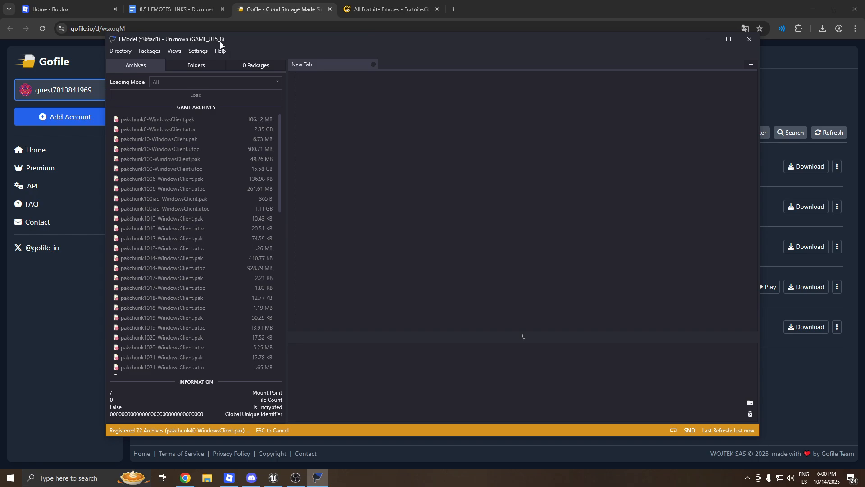
Check the detected game, UE version and directory settings without changing them, and load all the Fortnite game archives.
click(123, 53)
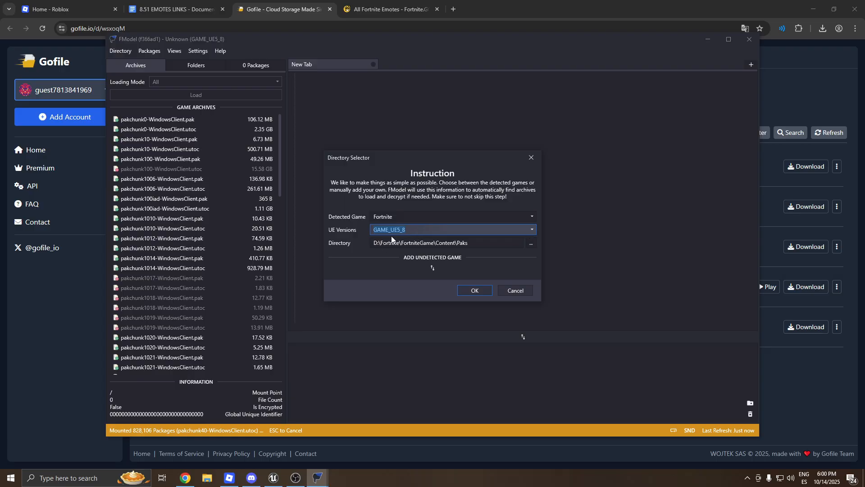
click(532, 158)
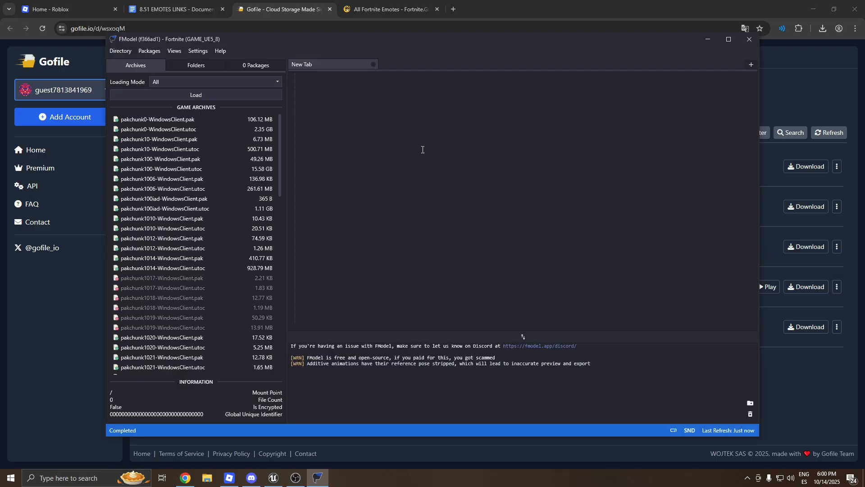
click(212, 96)
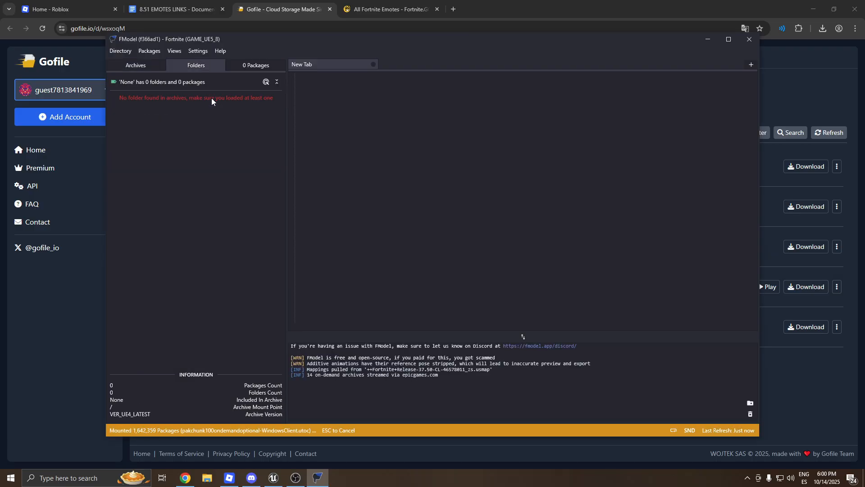
Browse the emotes on Fortnite.GG in the browser, search for "stuck", and open the Stuck emote's page.
click(390, 9)
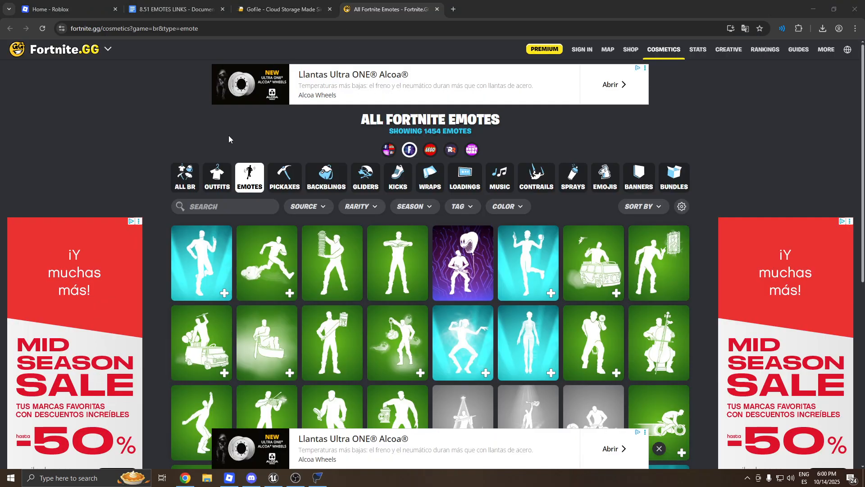
key(alt+Tab)
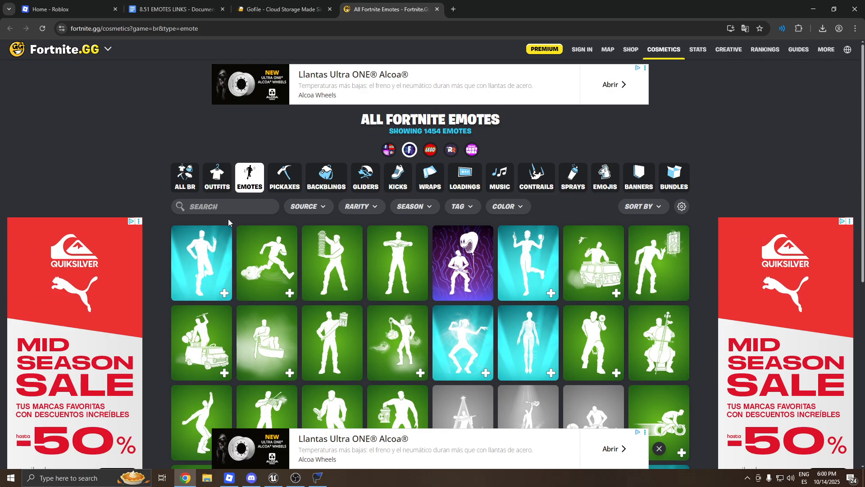
scroll(496, 270, down, 2)
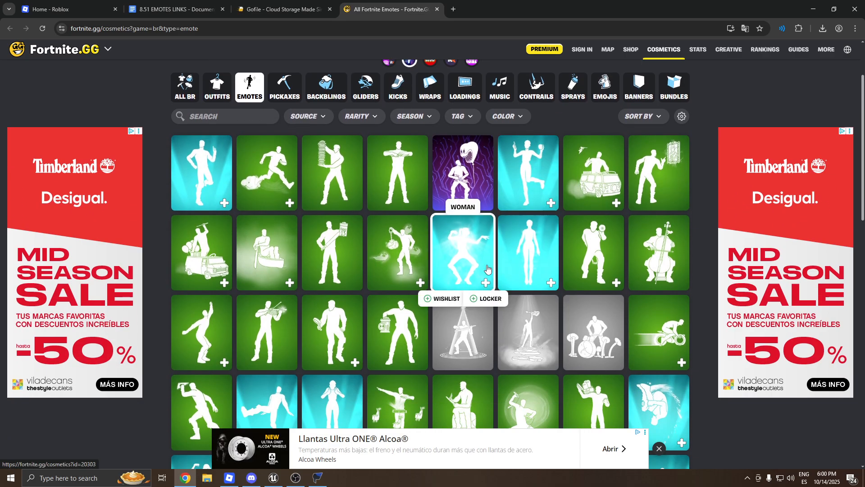
scroll(487, 269, down, 3)
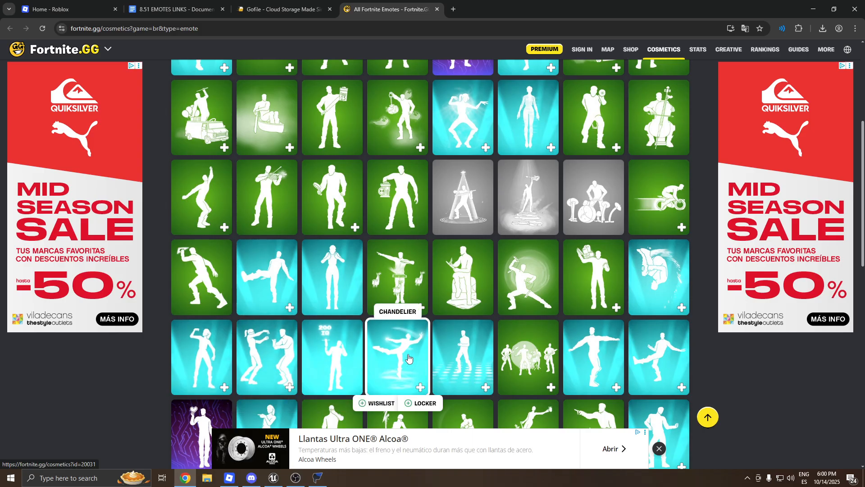
scroll(648, 211, down, 2)
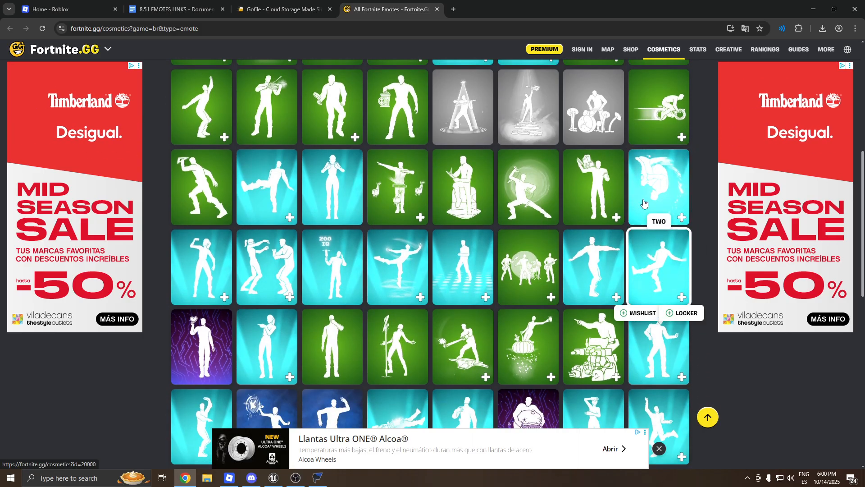
scroll(270, 171, up, 7)
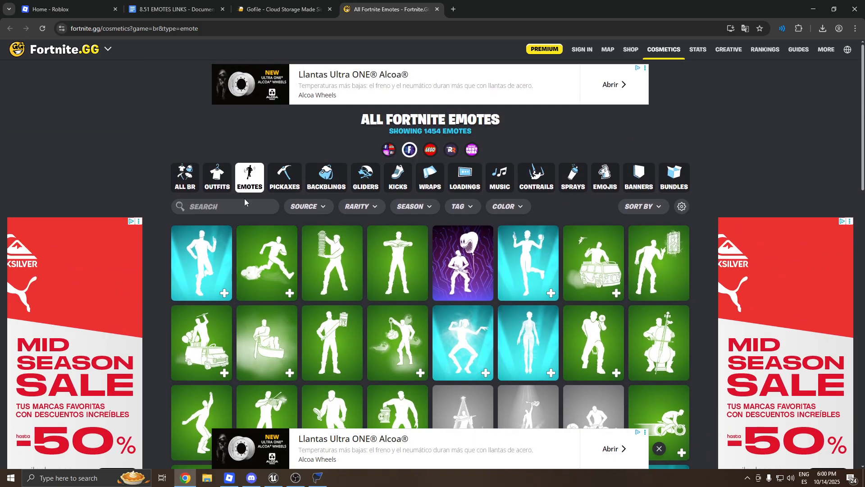
click(236, 210)
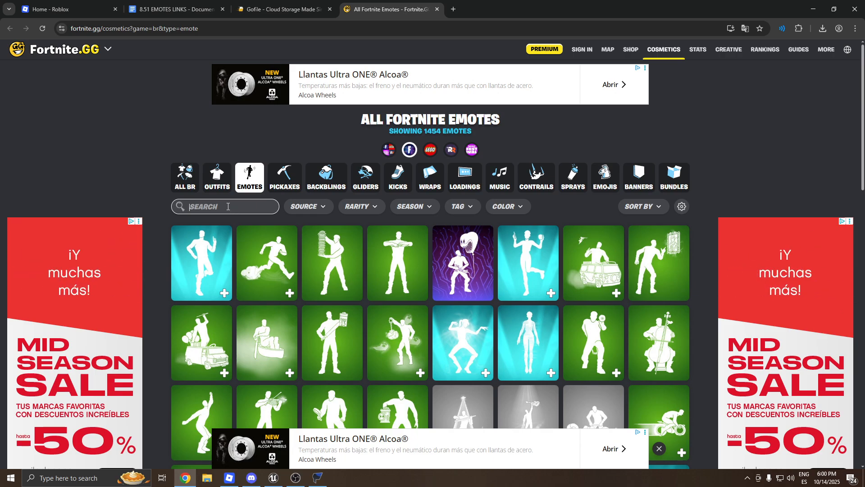
text(stuck)
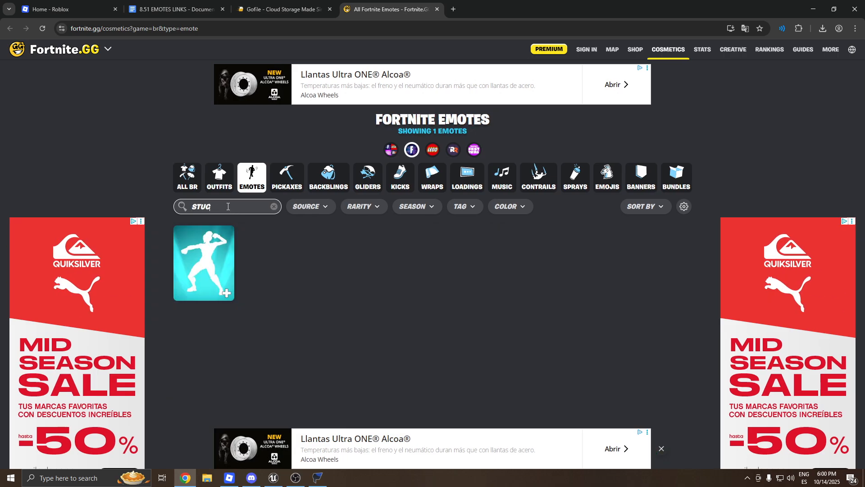
click(203, 262)
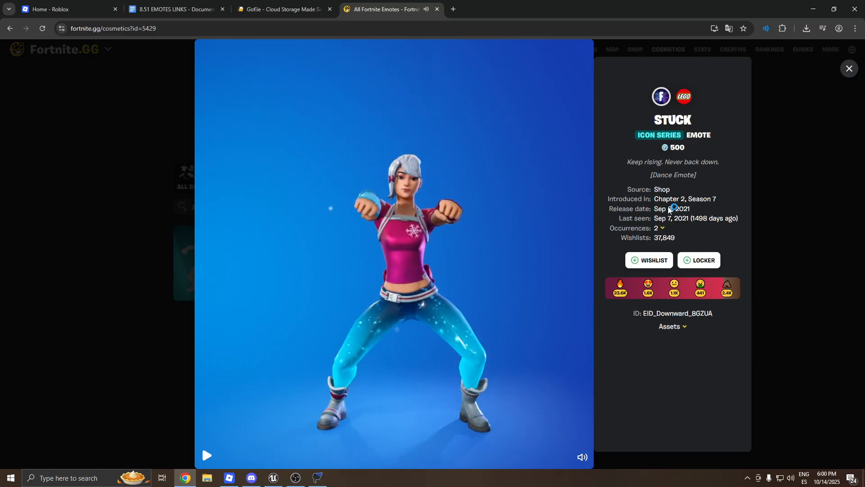
Copy the Stuck emote's ID, EID_Downward_8GZUA, from its Fortnite.GG page.
key(alt+Tab)
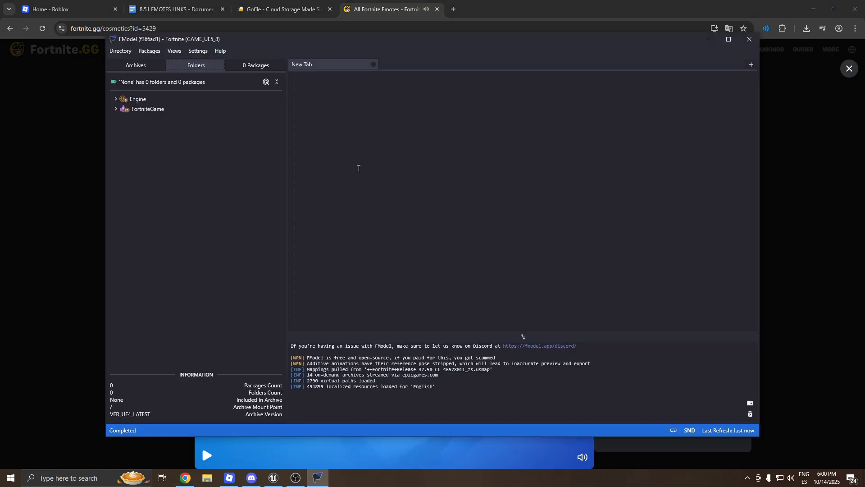
key(alt+Tab)
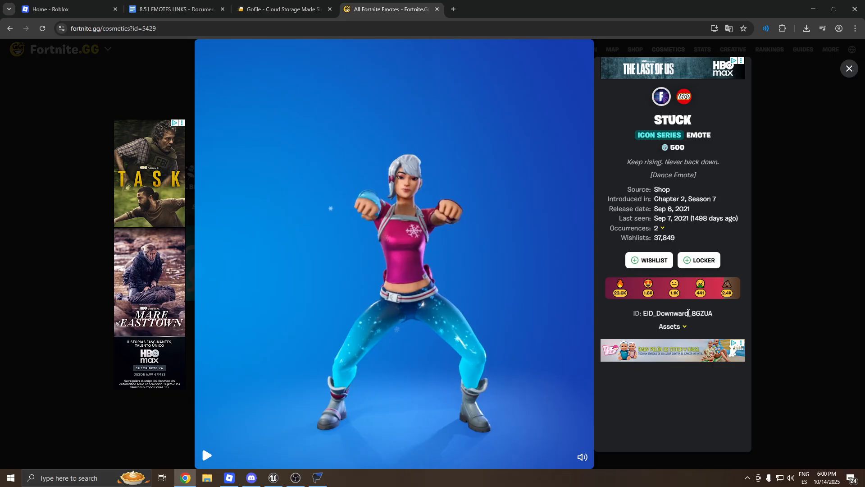
drag(722, 319, 654, 312)
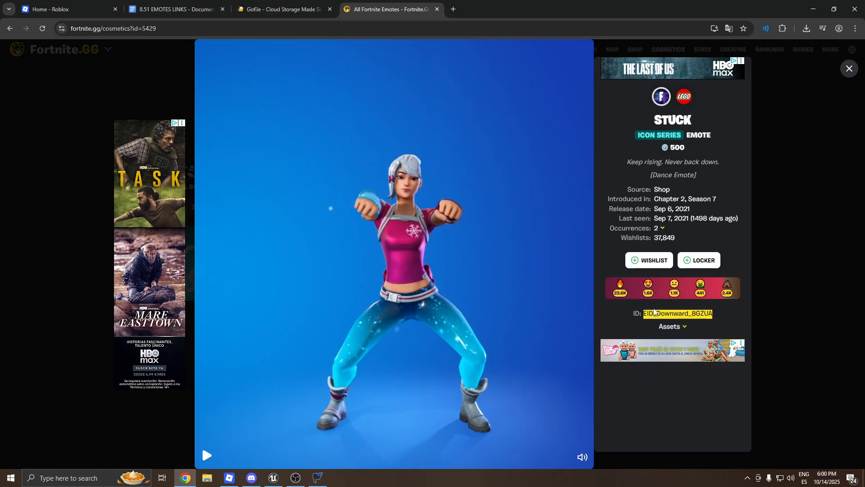
key(ctrl+c)
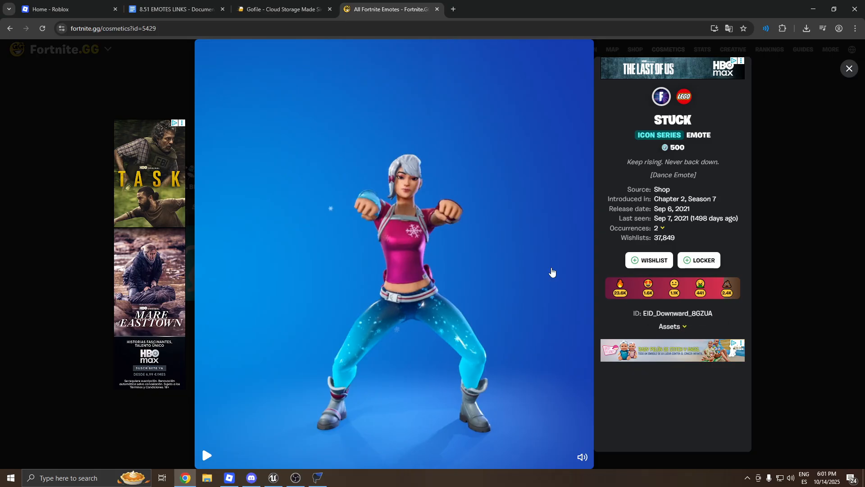
Switch to FModel and search the loaded packages for EID_Downward_8GZUA.
key(alt+Tab)
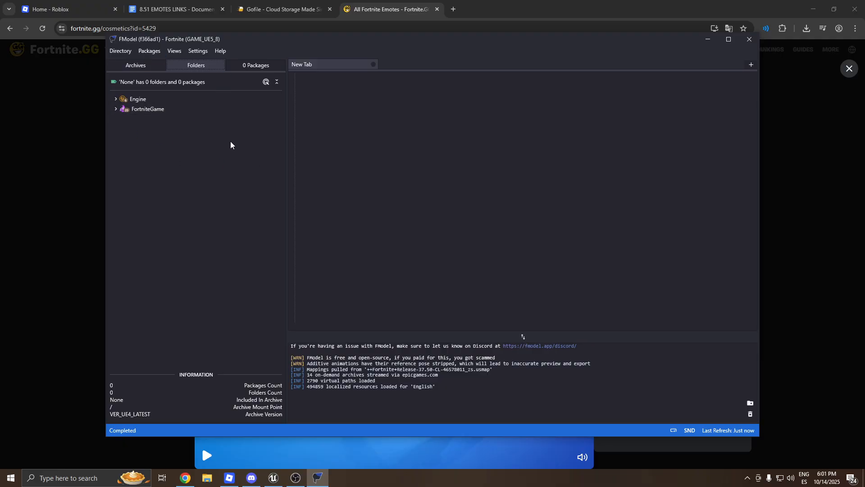
click(149, 50)
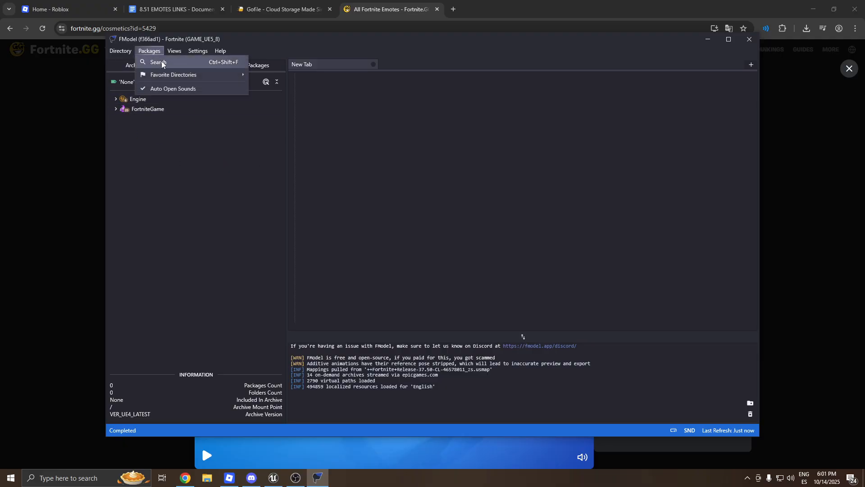
click(162, 63)
key(ctrl+v)
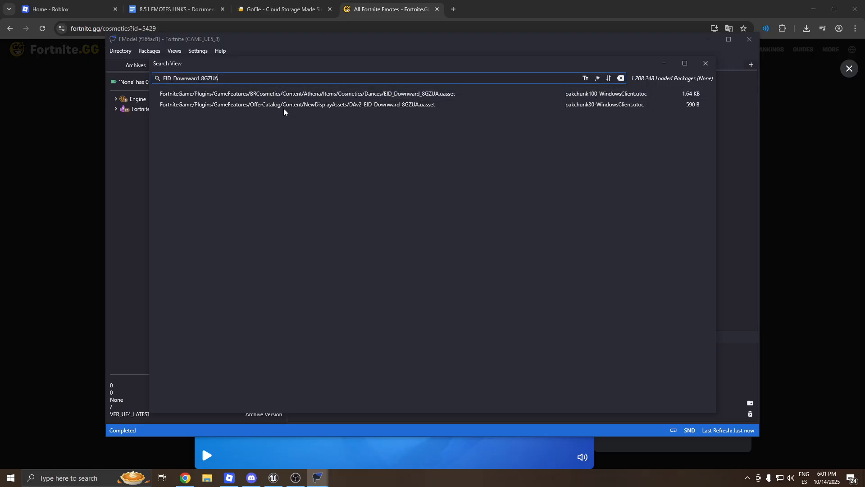
Open EID_Downward_8GZUA.uasset from the Cosmetics/Dances search result, close the search window, and look through the asset's properties.
click(288, 92)
double_click(272, 95)
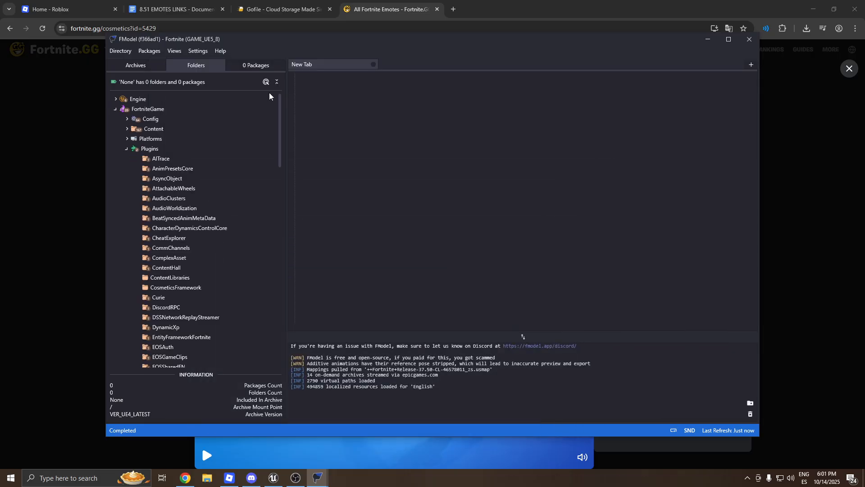
key(alt+Tab)
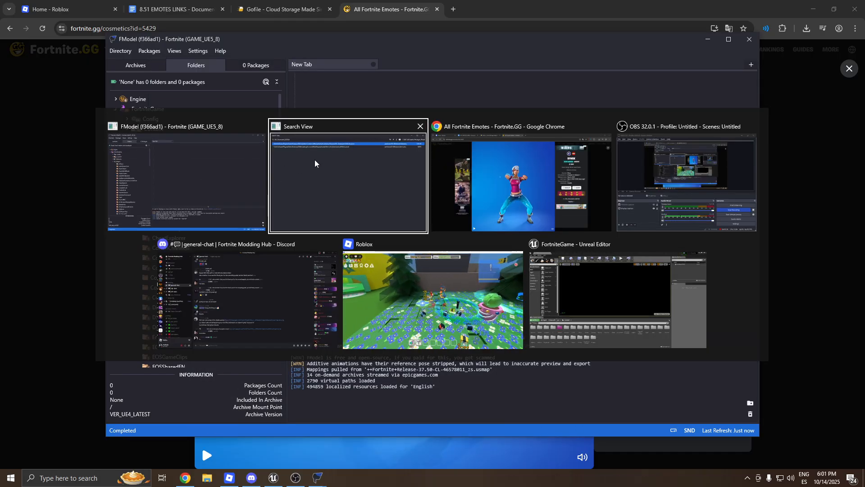
click(421, 126)
click(301, 149)
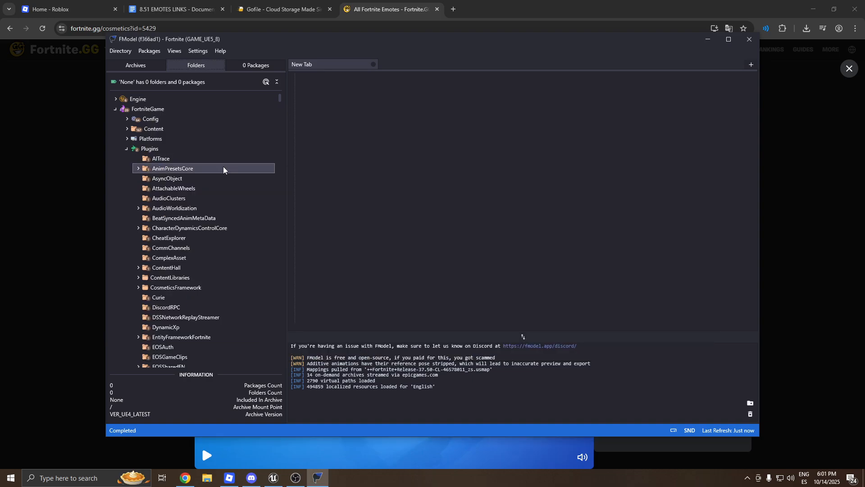
double_click(141, 356)
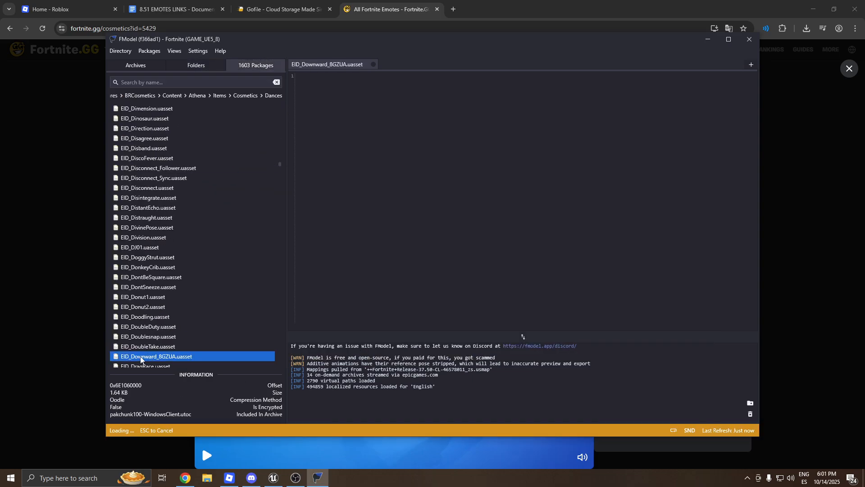
scroll(155, 316, down, 1)
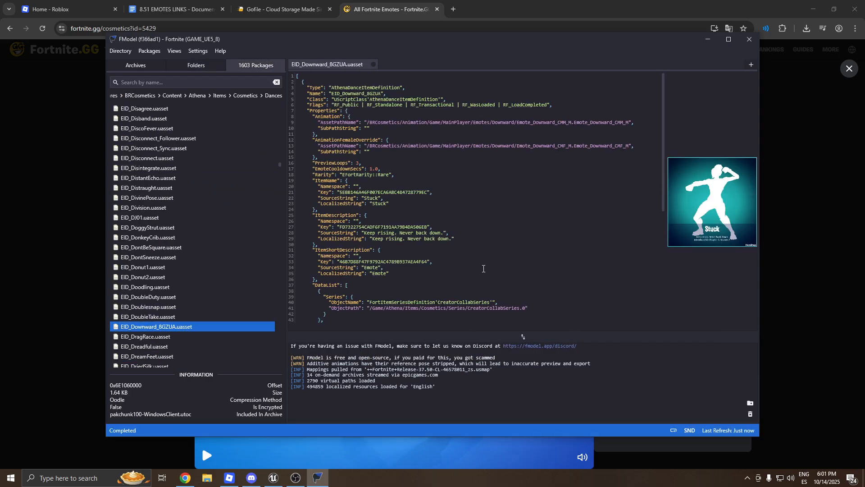
scroll(434, 170, down, 3)
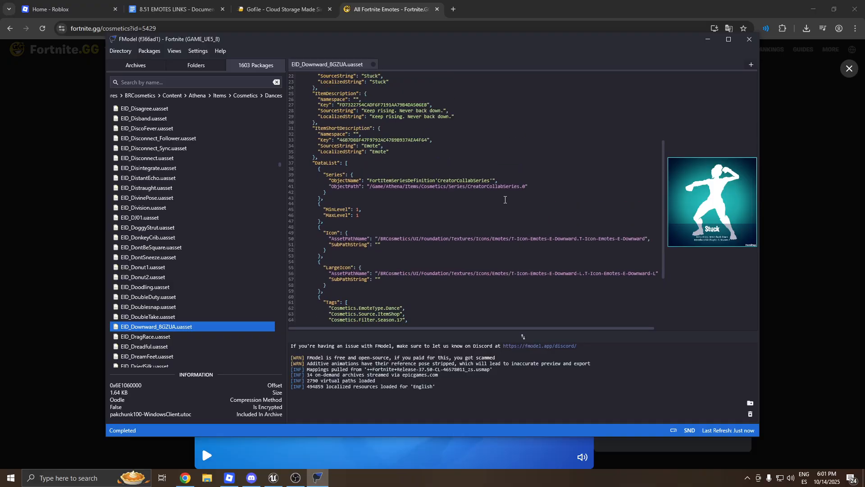
scroll(474, 225, up, 3)
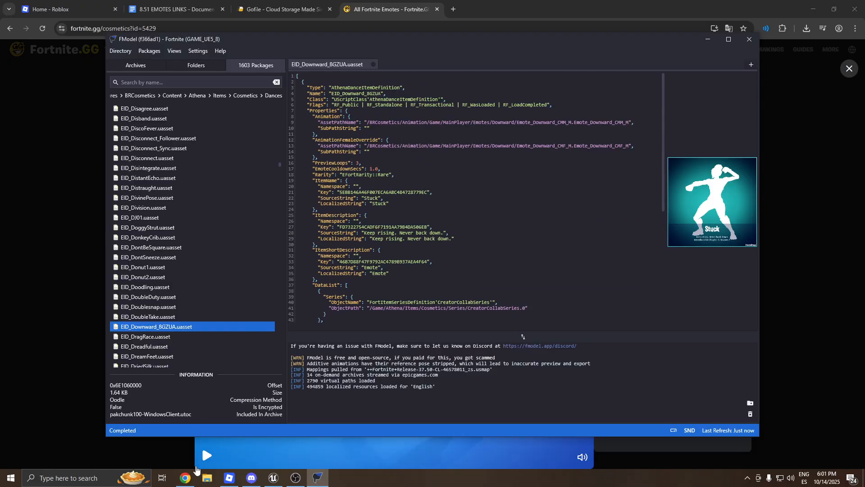
In File Explorer, create a folder named Stuck inside Desktop > modding stuff > Emotes and open it.
click(208, 479)
click(274, 222)
click(338, 219)
double_click(338, 218)
double_click(339, 225)
right_click(356, 268)
mouse_move(408, 415)
click(481, 417)
text(Stuck)
key(Return)
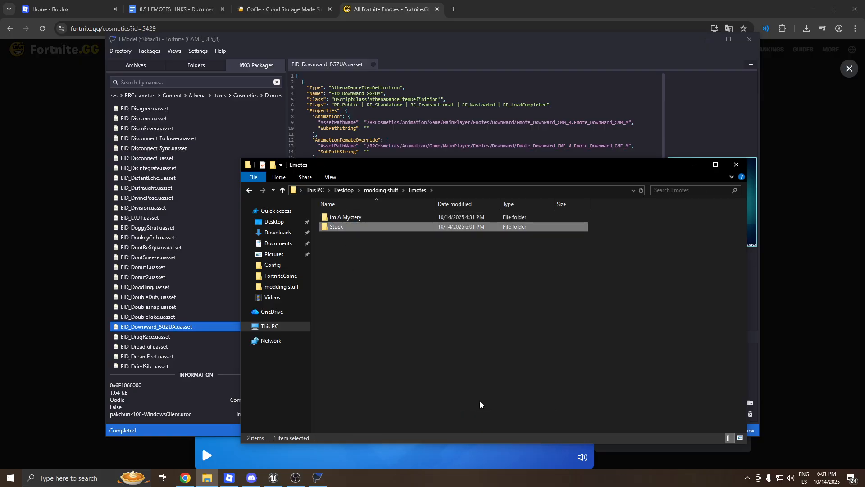
double_click(342, 227)
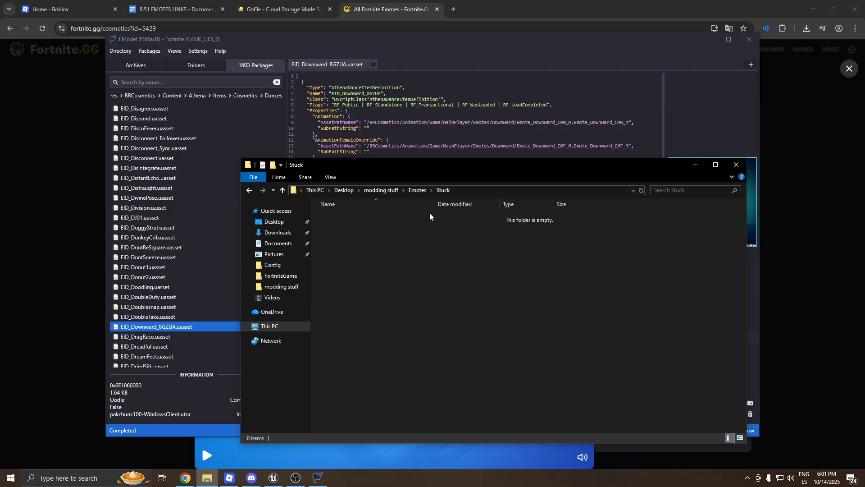
In FModel, open the Emote_Downward_CMM_M and Emote_Downward_CMF_M animation assets referenced in EID_Downward_8GZUA, closing each 3D preview.
click(695, 165)
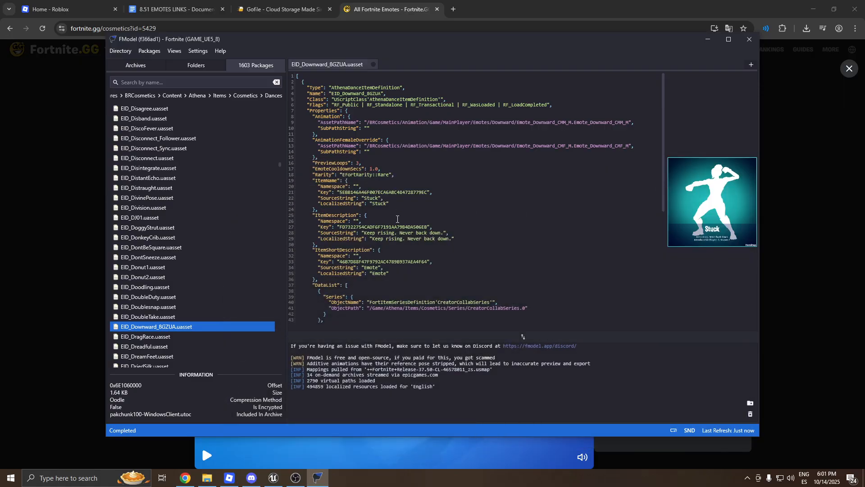
click(348, 116)
click(382, 123)
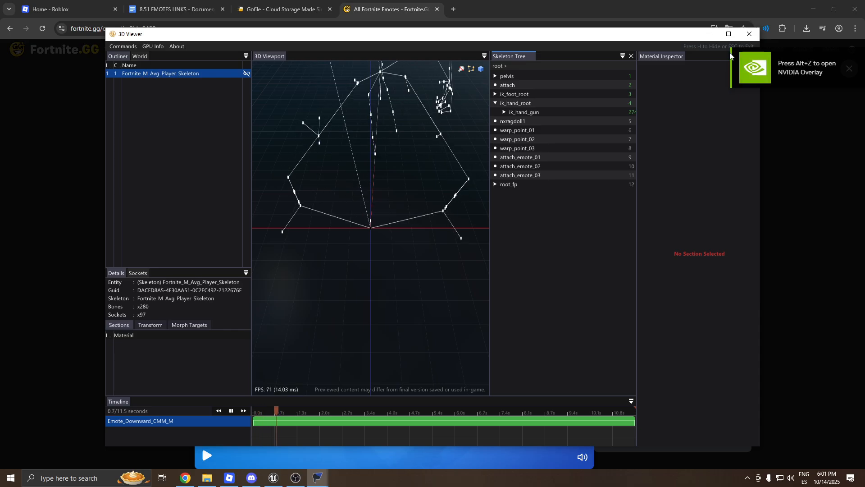
click(751, 34)
click(392, 148)
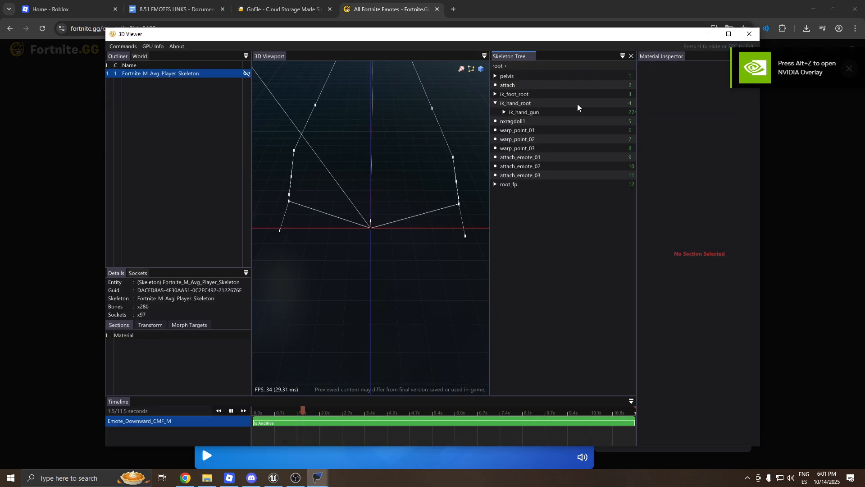
click(747, 34)
Save the animations of both Emote_Downward_CMM_M and Emote_Downward_CMF_M.
click(428, 69)
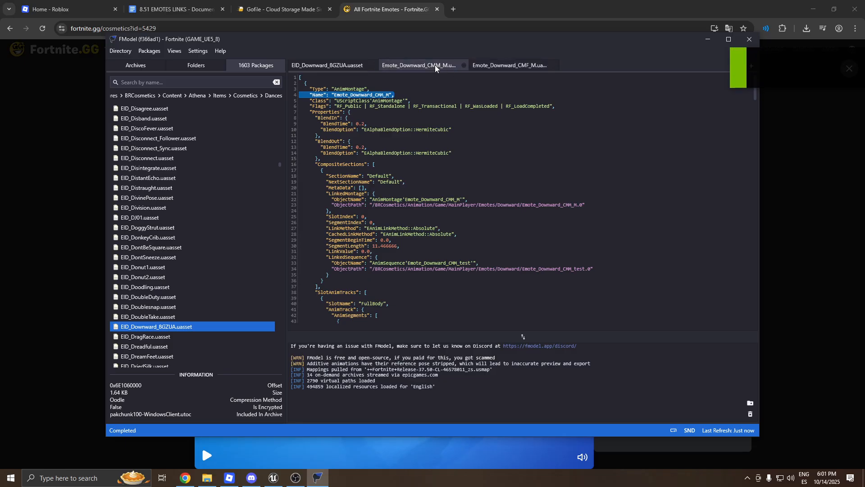
right_click(431, 67)
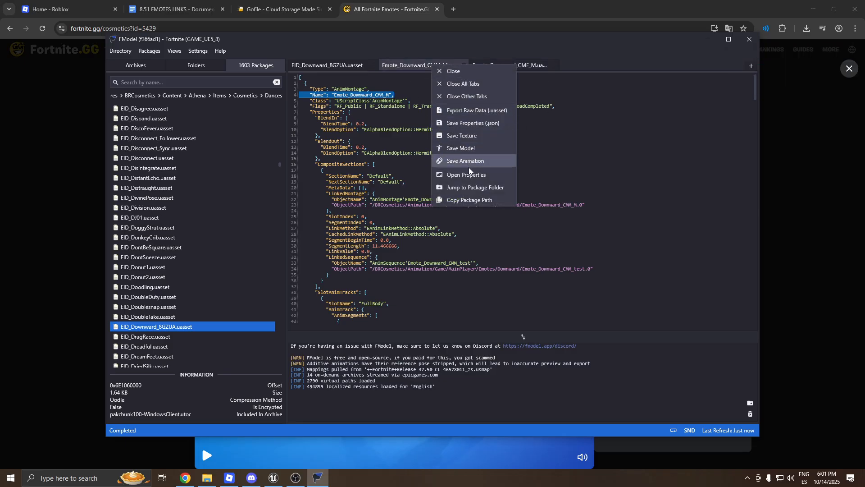
click(460, 161)
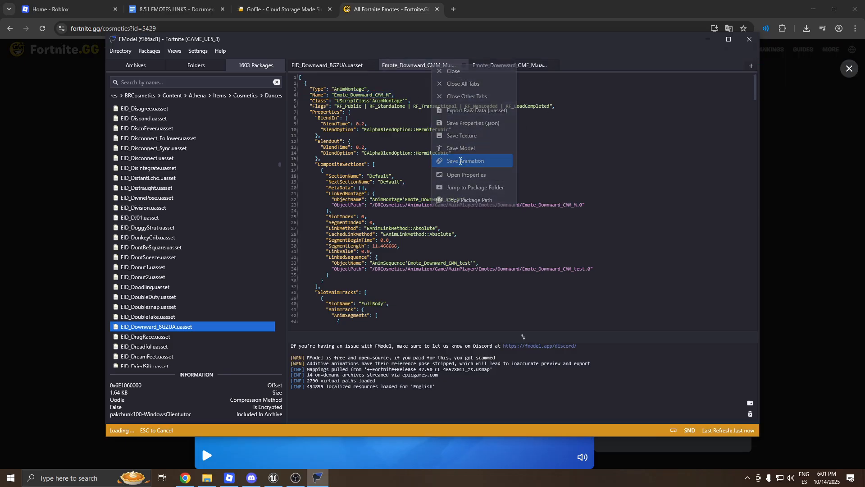
click(495, 66)
right_click(496, 67)
click(525, 160)
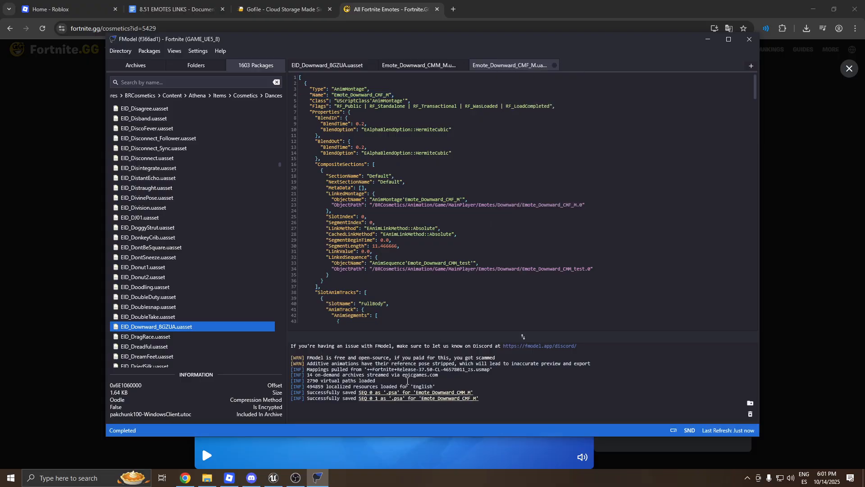
Move Emote_Downward_CMF_M.psa and Emote_Downward_CMM_M.psa from the Downward export folder into the Stuck folder, and close the export folder.
click(421, 395)
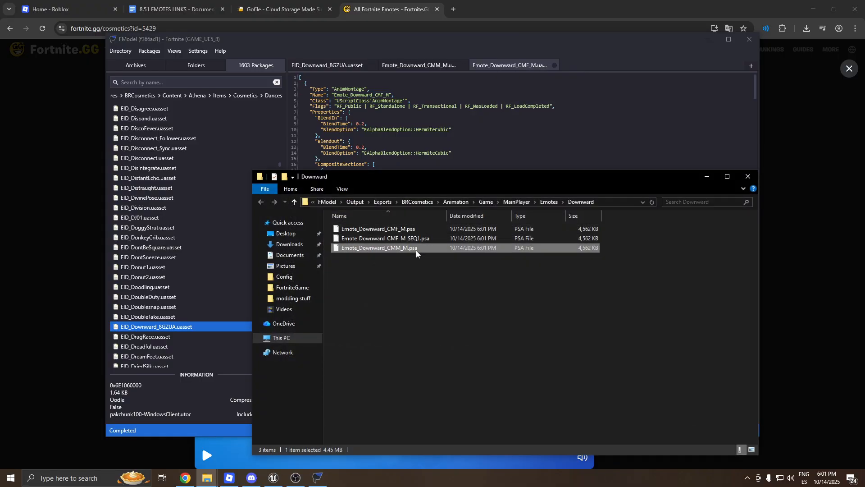
ctrl+click(383, 229)
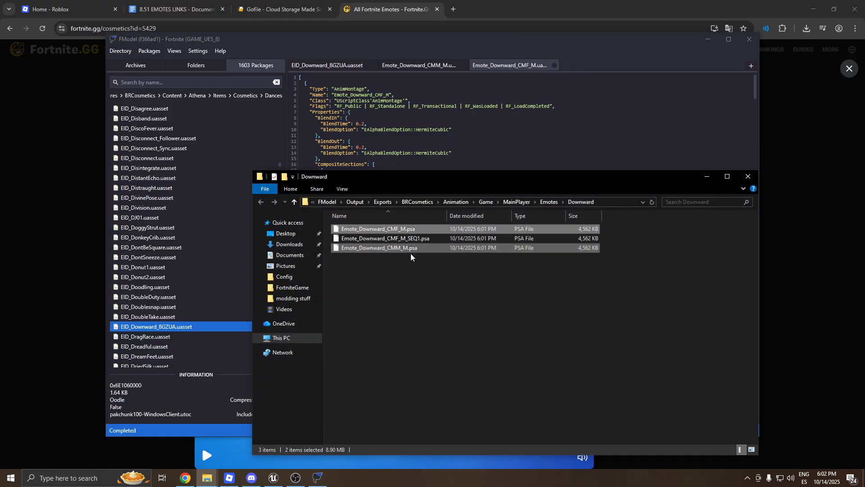
key(alt+Tab)
key(ctrl+v)
click(429, 245)
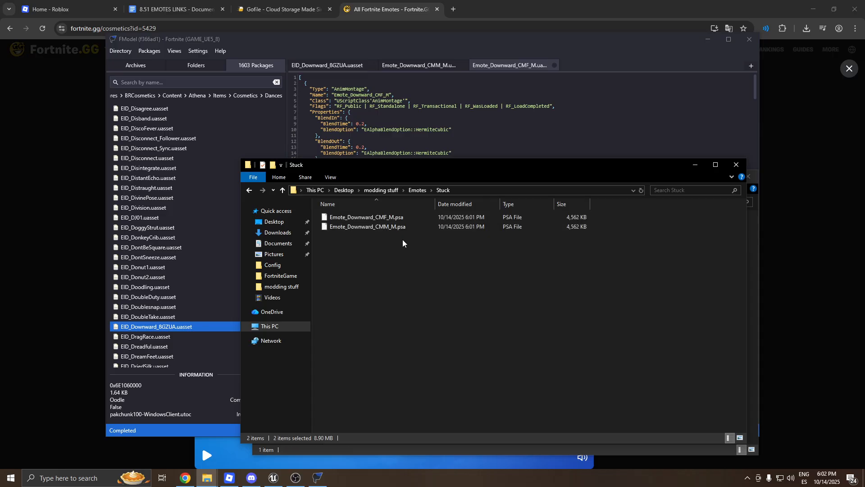
key(alt+Tab)
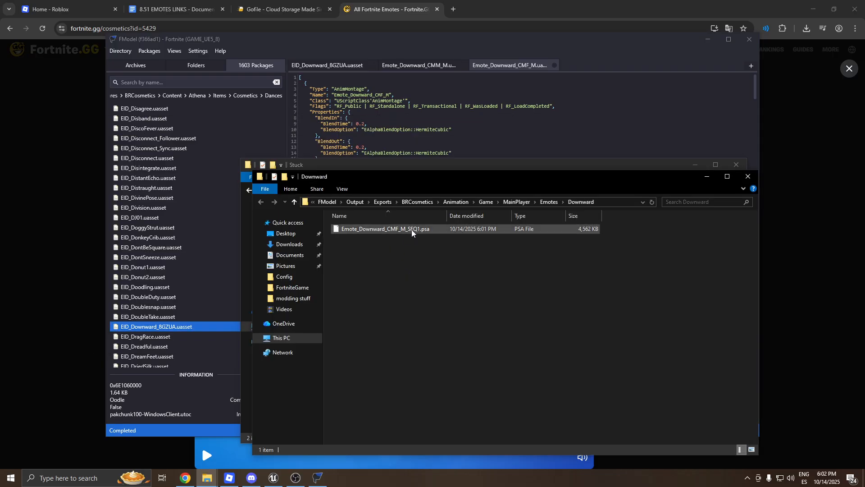
click(748, 176)
Back in FModel, open the Icon and LargeIcon textures referenced in EID_Downward_8GZUA, T-Icon-Emotes-E-Downward and T-Icon-Emotes-E-Downward-L.
key(alt+Tab)
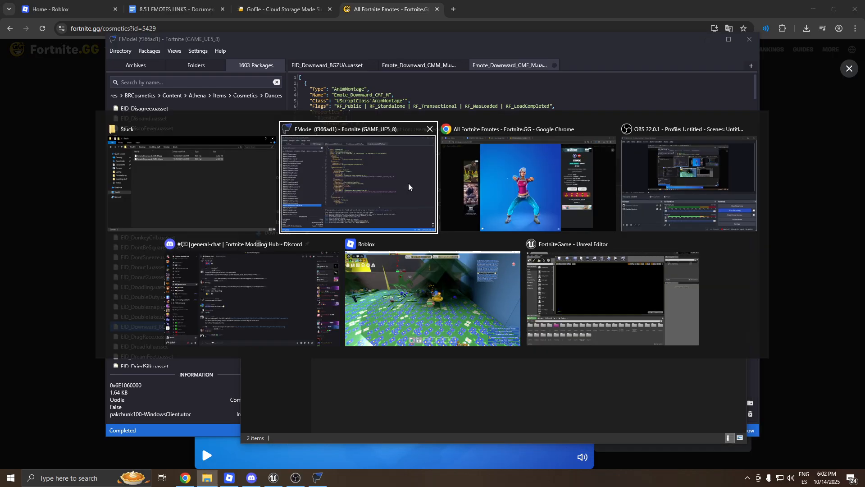
click(323, 66)
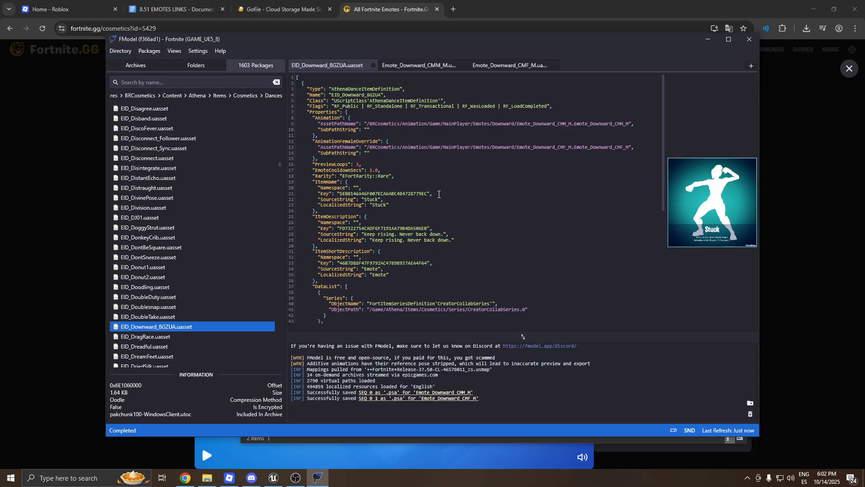
scroll(424, 210, down, 9)
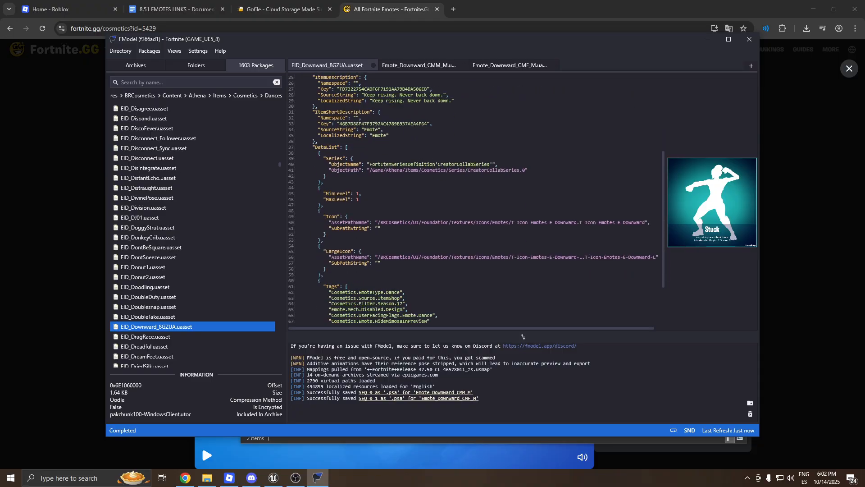
click(383, 206)
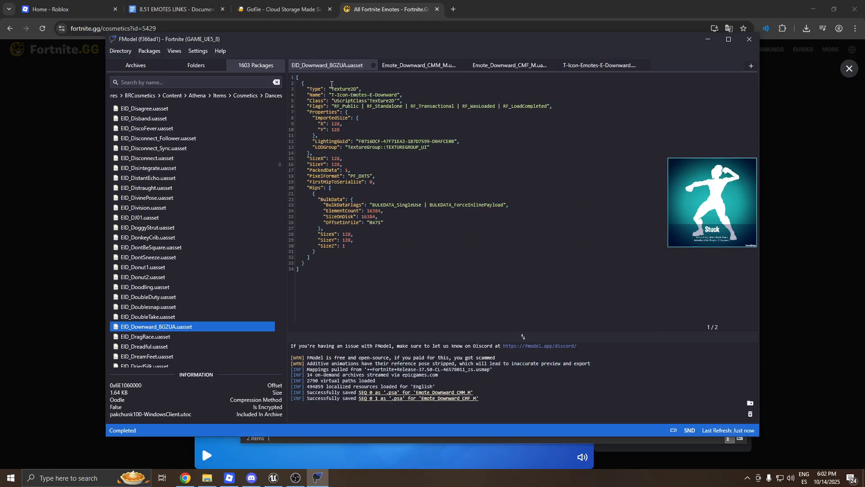
click(393, 66)
click(349, 66)
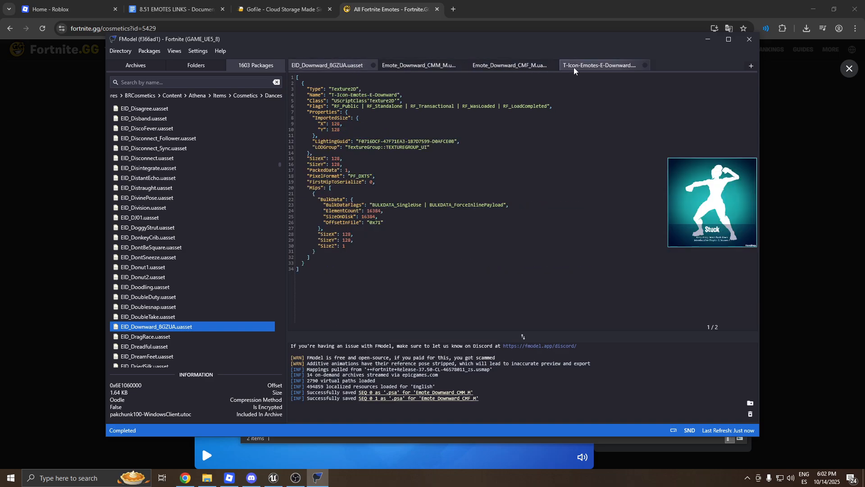
click(600, 65)
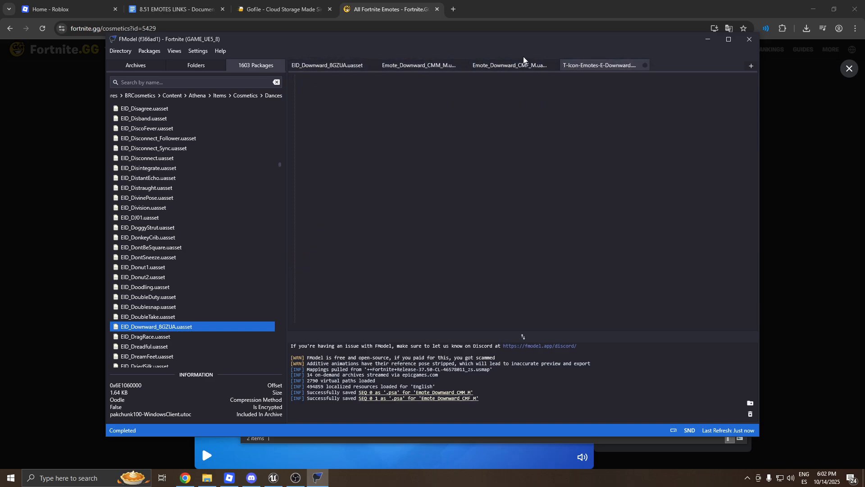
click(645, 66)
click(336, 68)
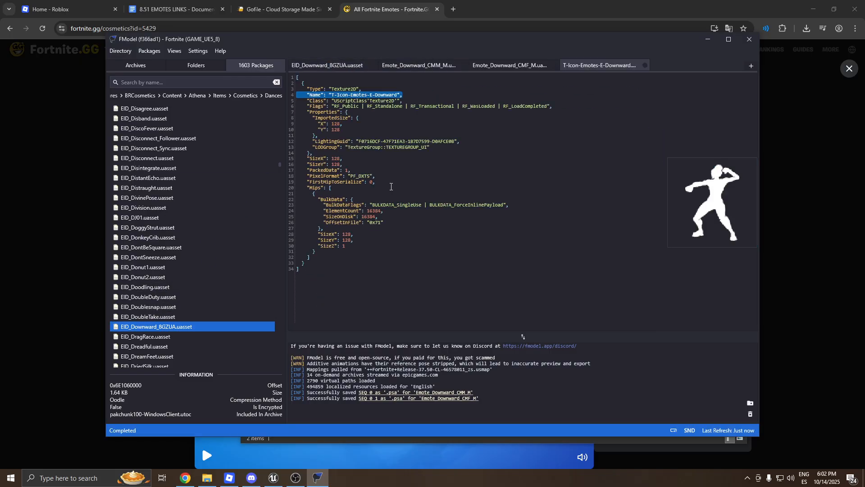
click(322, 66)
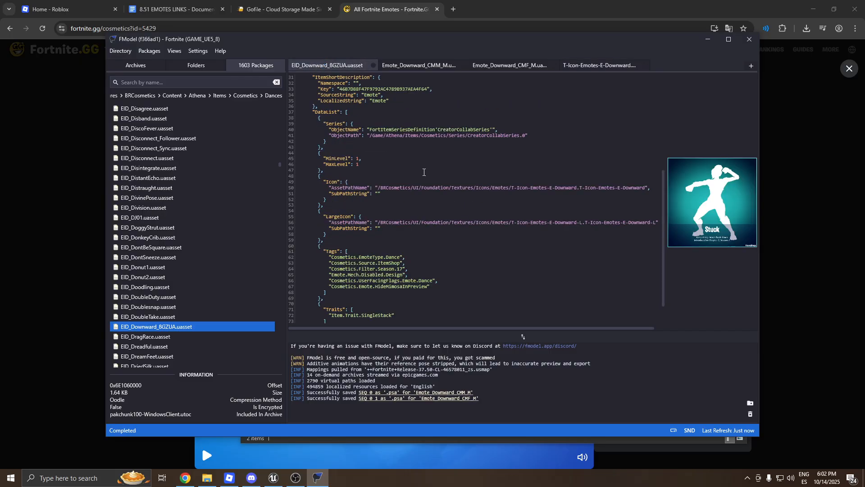
ctrl+click(396, 222)
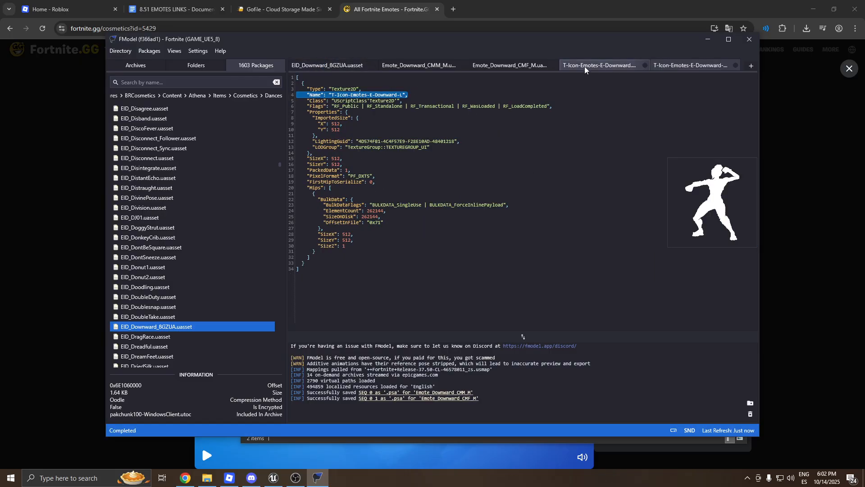
Save the T-Icon-Emotes-E-Downward and T-Icon-Emotes-E-Downward-L textures as PNG images.
right_click(705, 194)
click(731, 236)
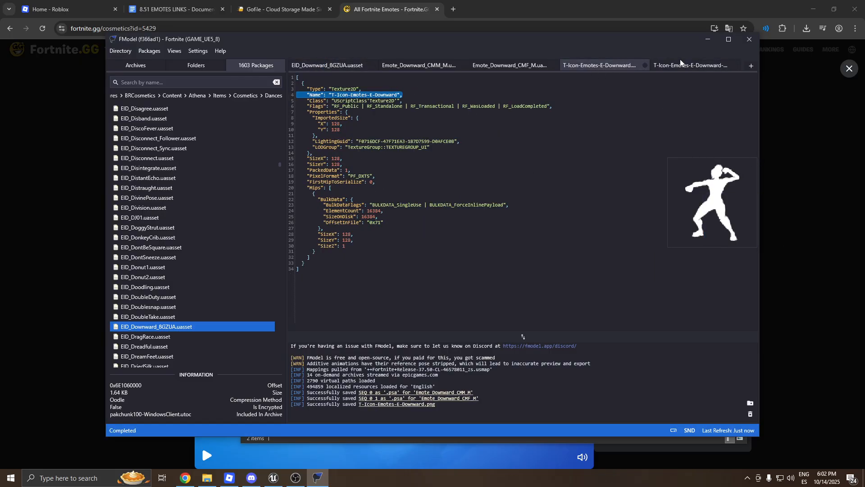
click(681, 67)
right_click(721, 195)
click(759, 240)
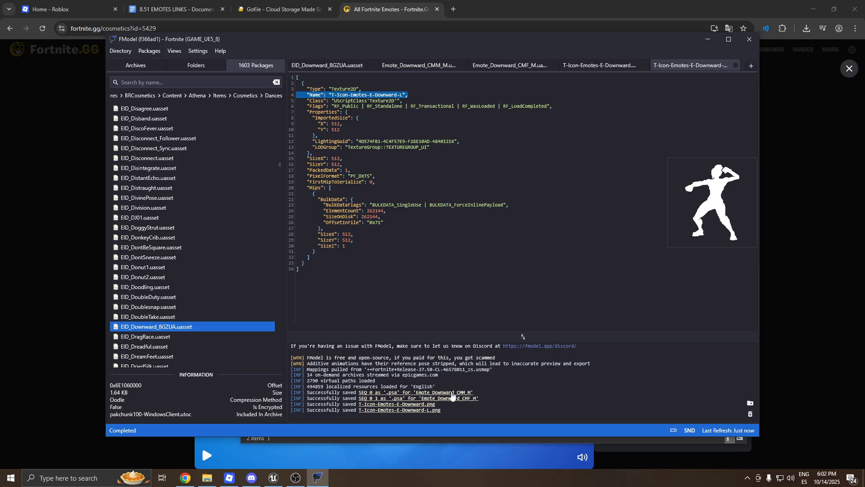
Transfer T-Icon-Emotes-E-Downward.png and T-Icon-Emotes-E-Downward-L.png from their export folder into the Stuck folder, and close the export folder.
click(421, 406)
ctrl+click(397, 240)
key(ctrl+c)
key(alt+Tab)
key(ctrl+v)
key(alt+Tab)
click(746, 176)
drag(634, 172, 629, 167)
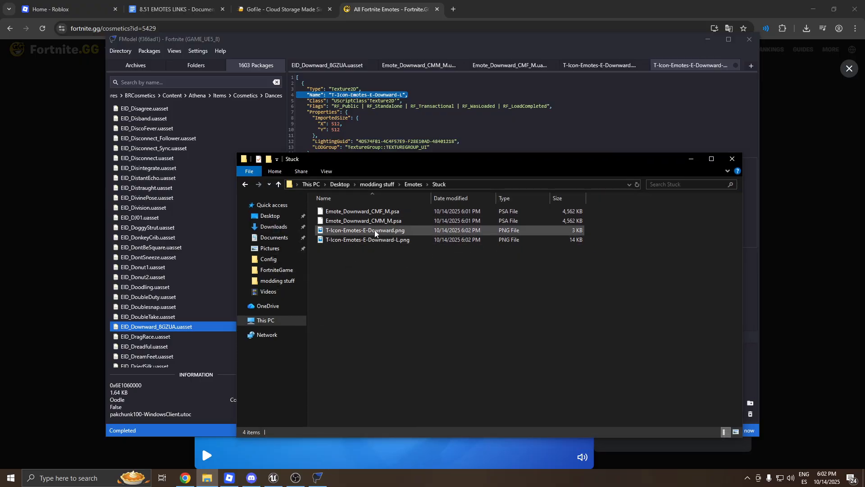
In FModel, search the Emote_Downward_CMM_M properties for "music" and open the referenced SC_EmoteMusic_Downward asset.
click(342, 123)
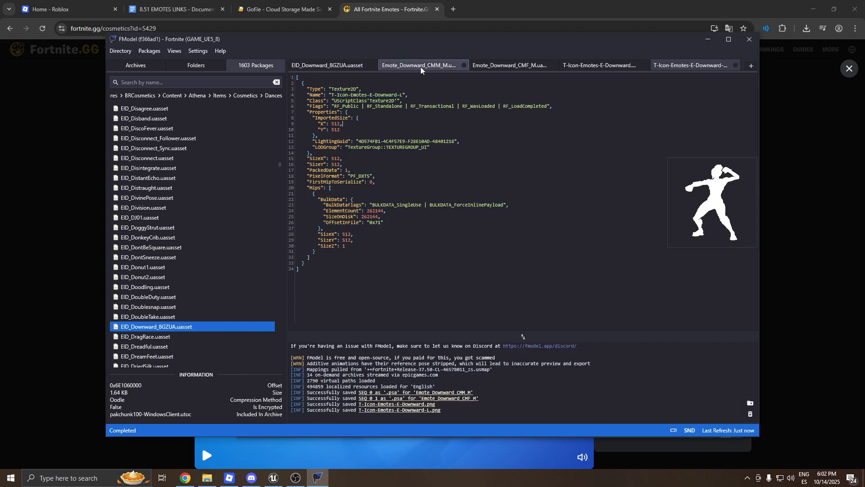
click(421, 68)
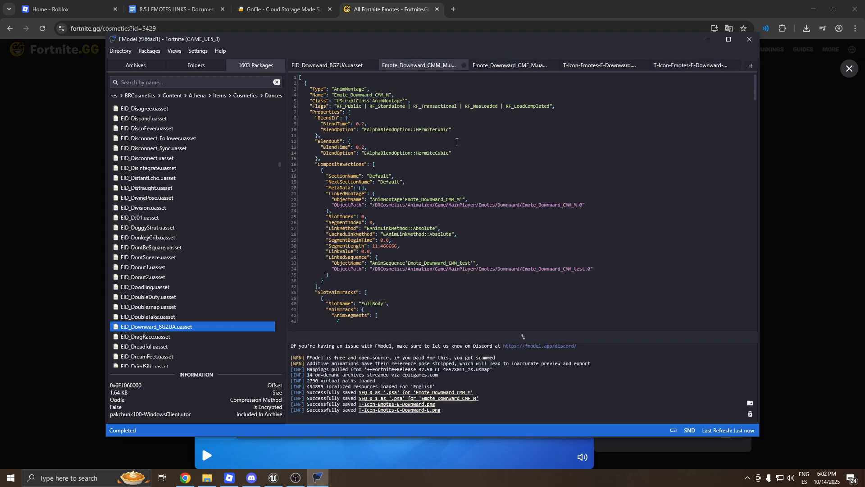
key(ctrl+f)
text(music)
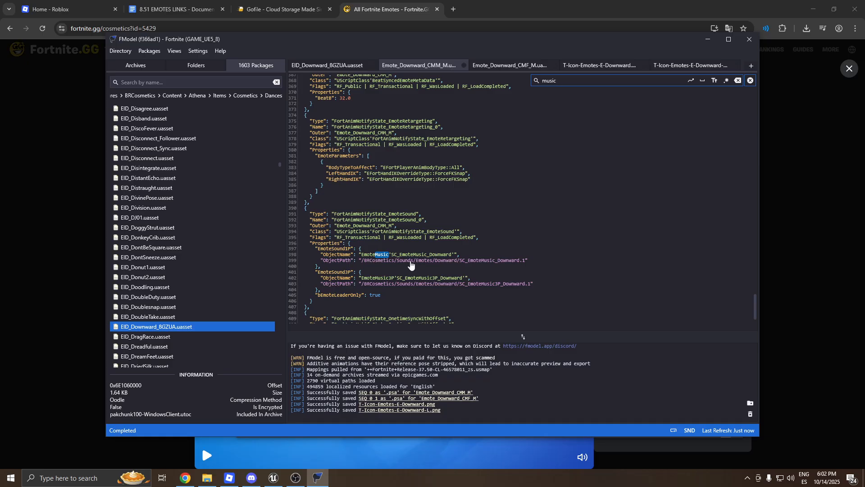
click(412, 260)
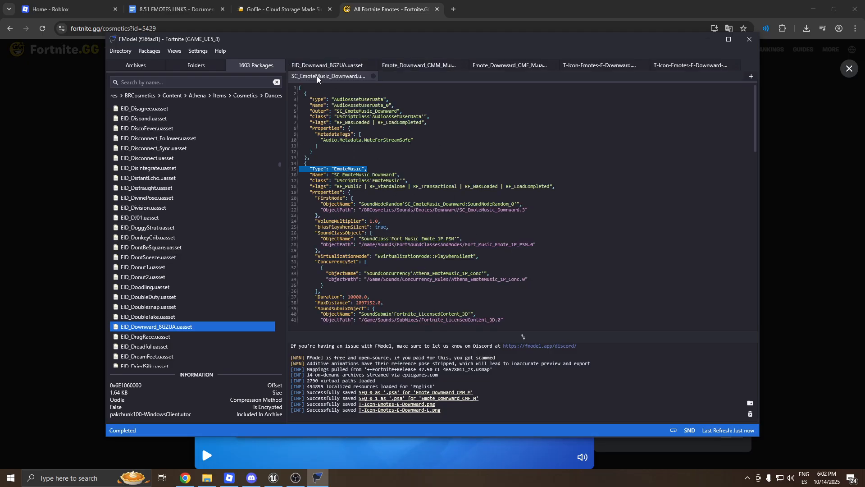
Go to the package folder of SC_EmoteMusic_Downward and list the packages in Sounds/Emotes/Downward.
right_click(317, 79)
click(370, 201)
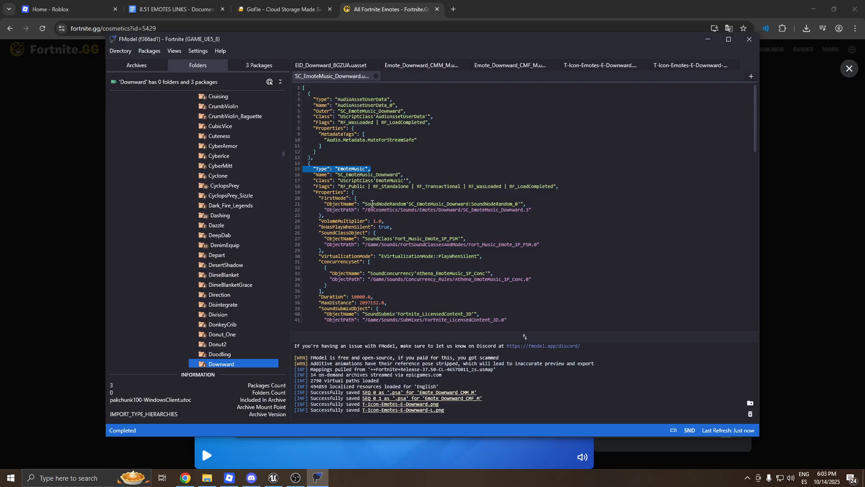
scroll(202, 224, down, 2)
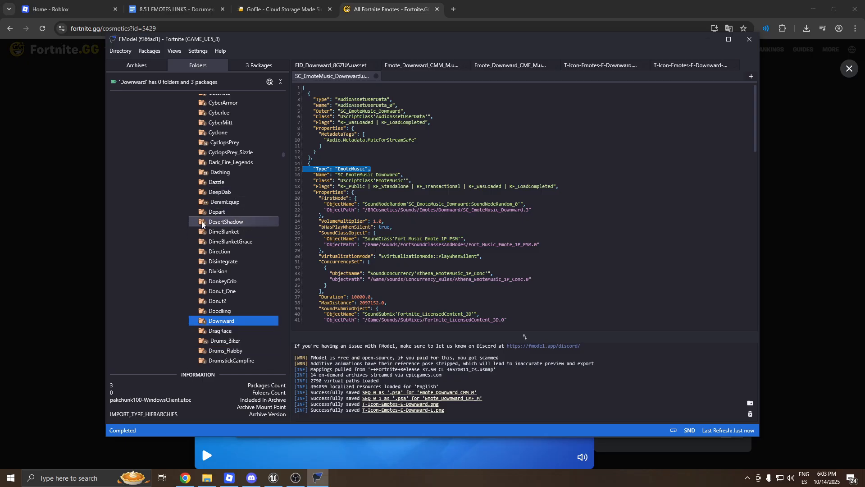
double_click(221, 320)
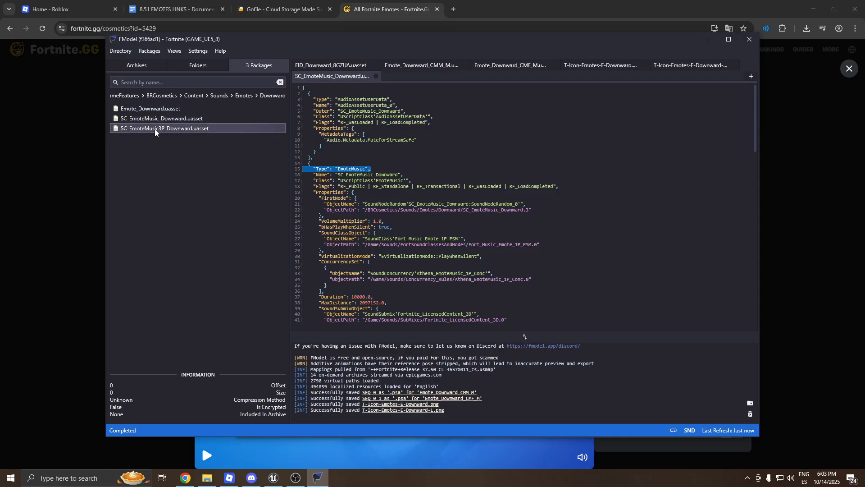
Check the Downward sound packages, preview the audio of Emote_Downward.uasset, and close the audio player.
double_click(142, 111)
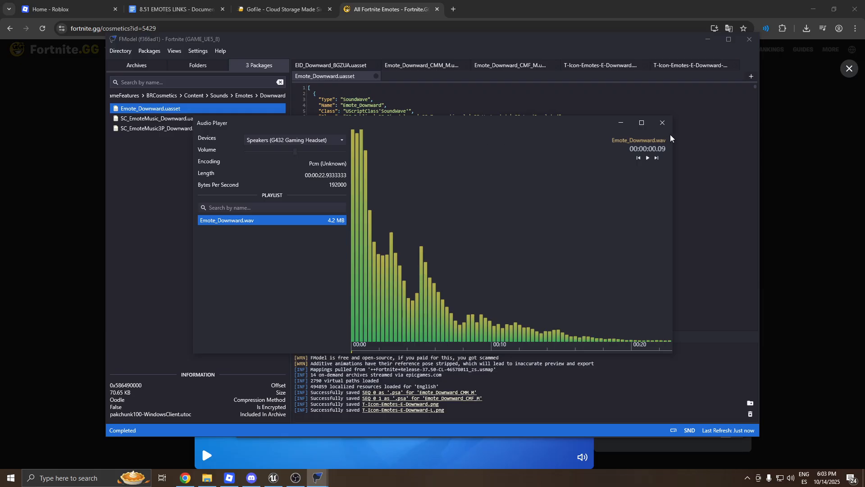
click(662, 123)
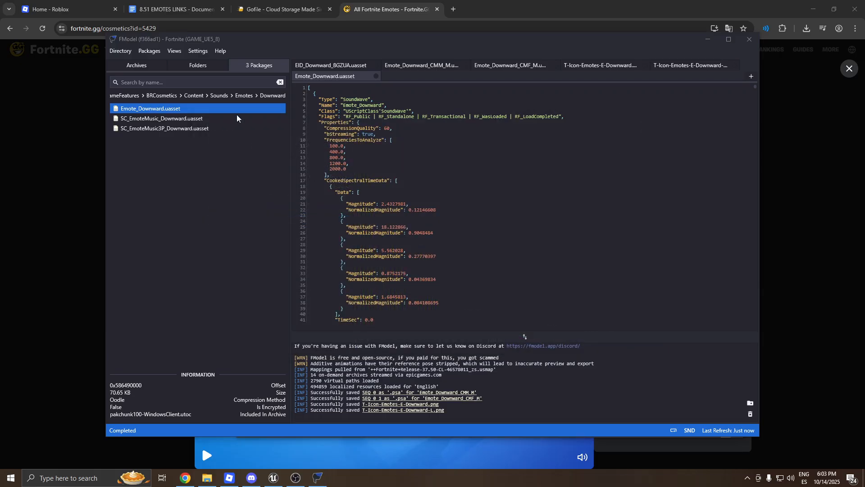
double_click(153, 118)
click(153, 129)
double_click(149, 109)
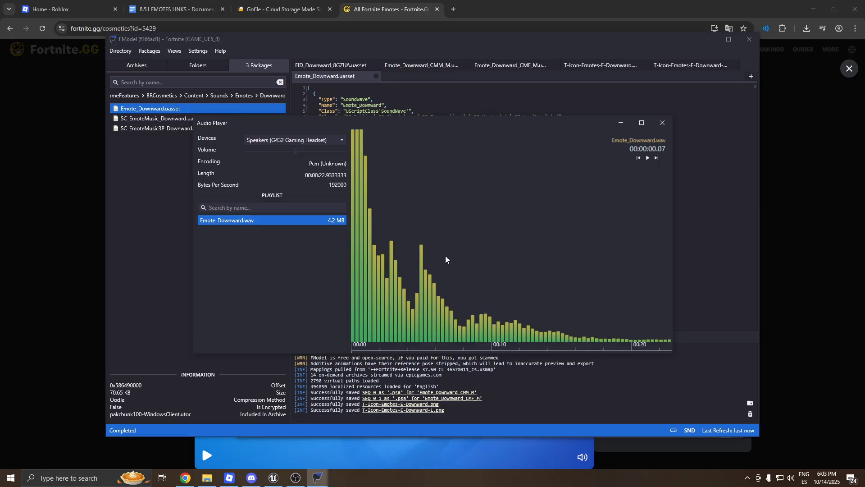
click(647, 158)
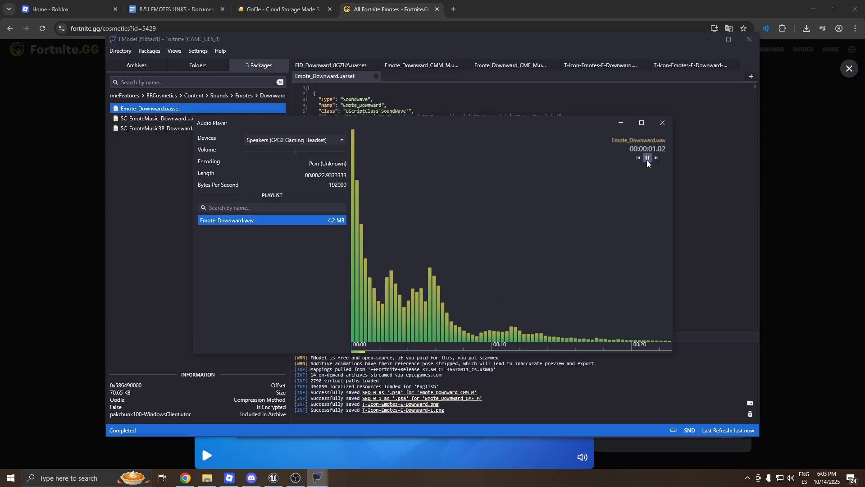
click(663, 122)
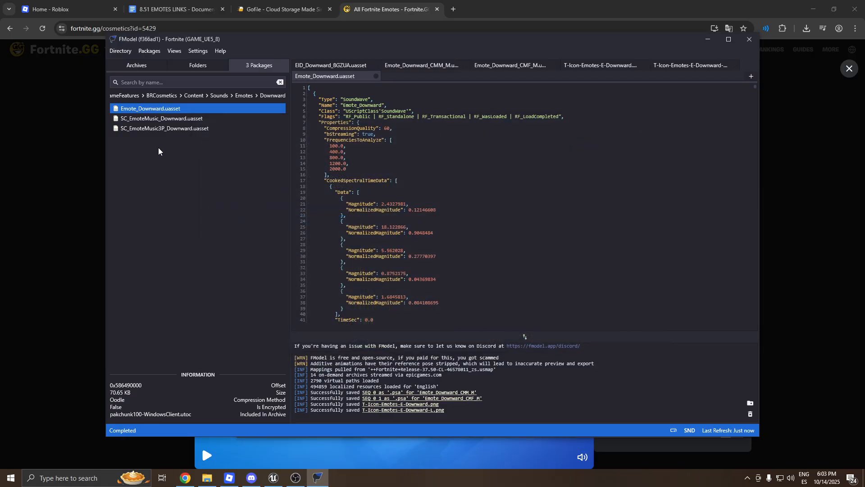
Reopen Emote_Downward.uasset in FModel's audio player and pause its playback.
click(151, 121)
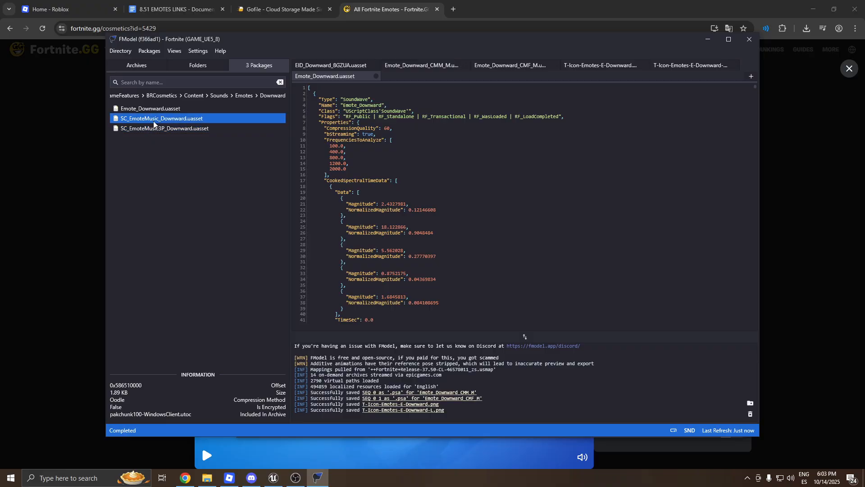
double_click(181, 109)
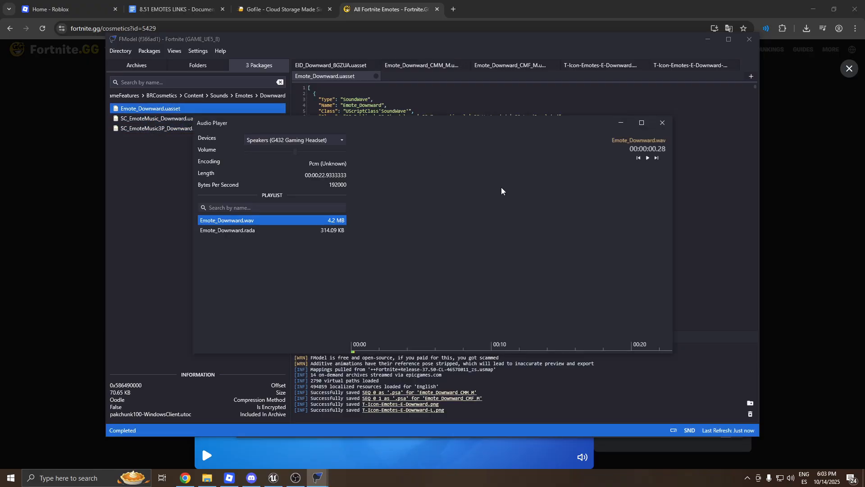
click(662, 122)
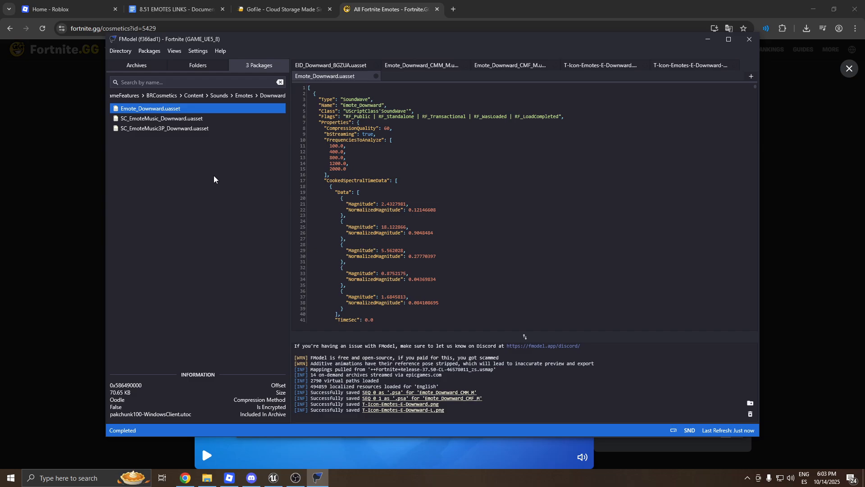
double_click(158, 109)
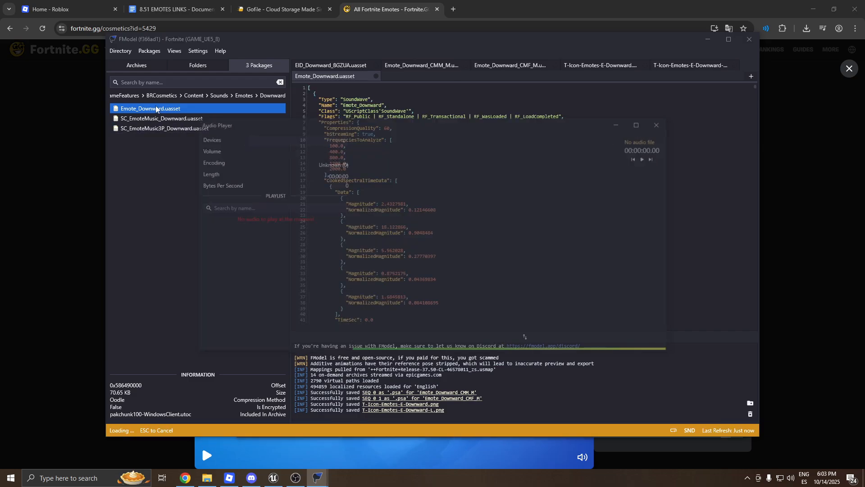
click(648, 158)
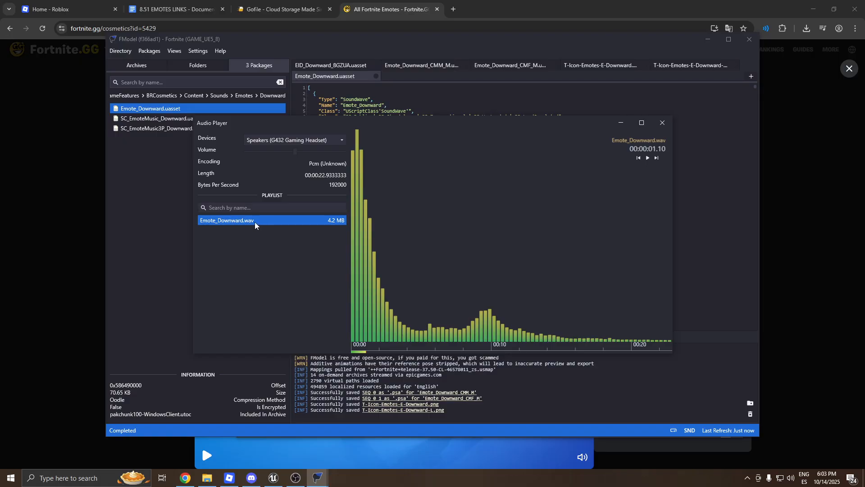
Switch to Discord, search the raw-resources forum of Fortnite Modding Hub for "rada", and open the radadec (convert rada audio) post.
click(252, 478)
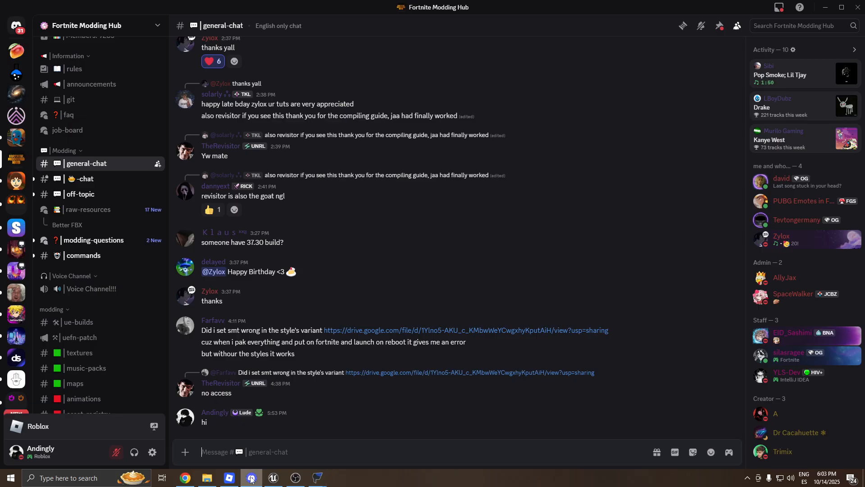
scroll(87, 200, down, 2)
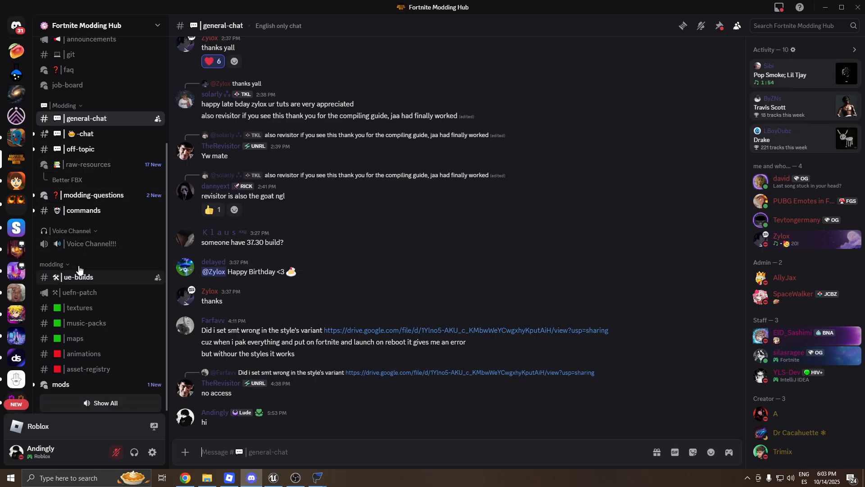
click(86, 164)
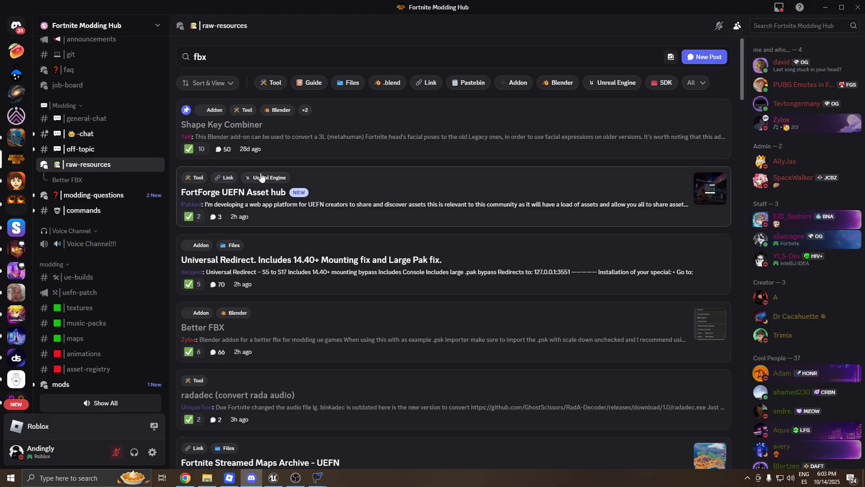
scroll(255, 181, down, 2)
scroll(232, 65, up, 2)
drag(231, 63, 177, 59)
text(rada)
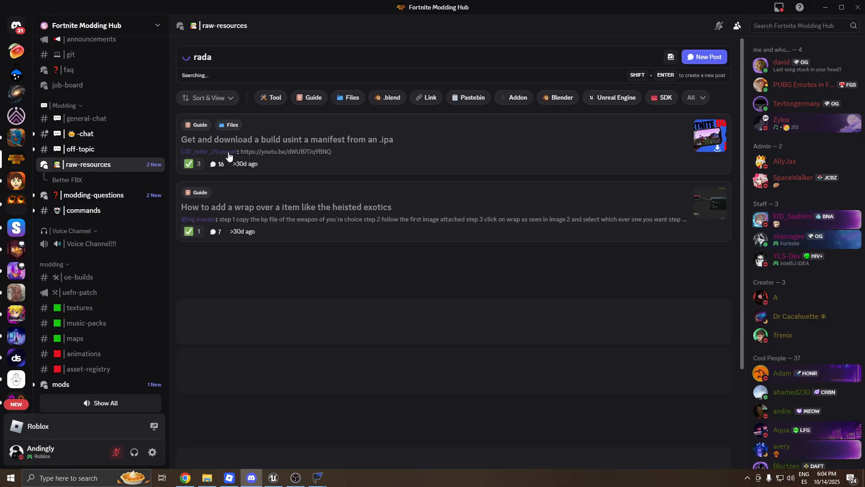
click(261, 151)
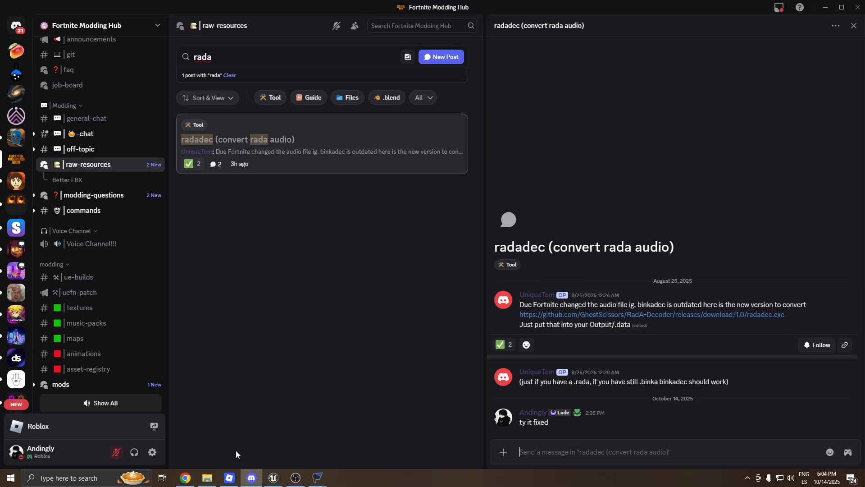
In File Explorer, go to Downloads > FModel > Output > .data and locate radadec.exe.
click(207, 478)
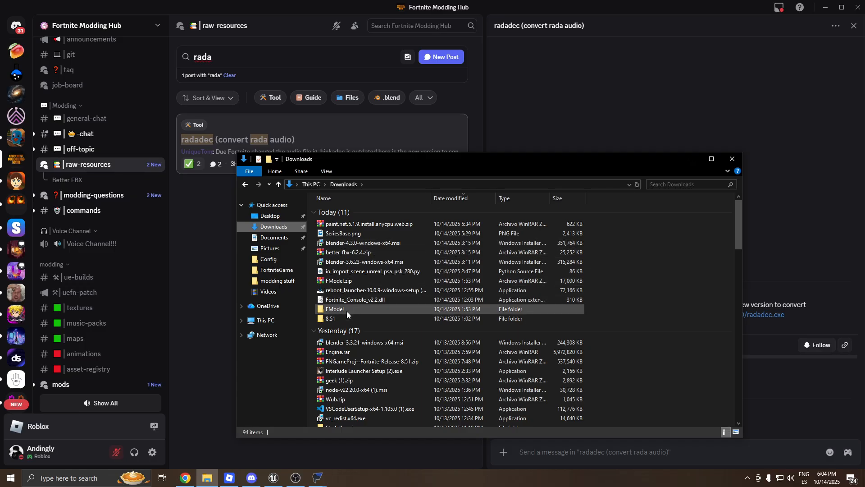
double_click(346, 311)
double_click(335, 212)
click(338, 211)
double_click(338, 212)
drag(740, 236, 714, 406)
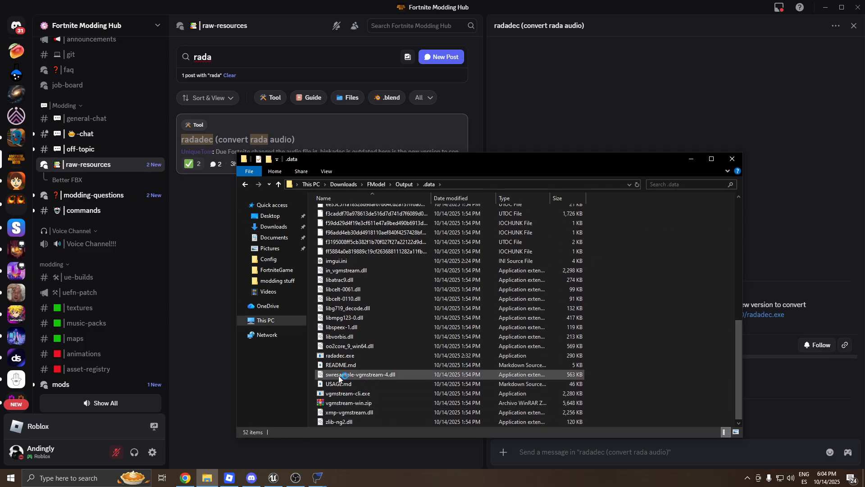
click(335, 356)
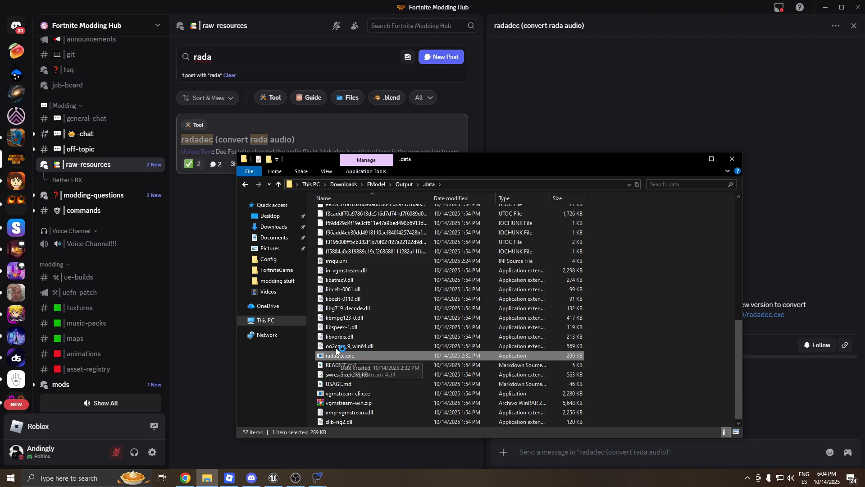
Open the Stuck folder inside Desktop > modding stuff > Emotes.
click(278, 226)
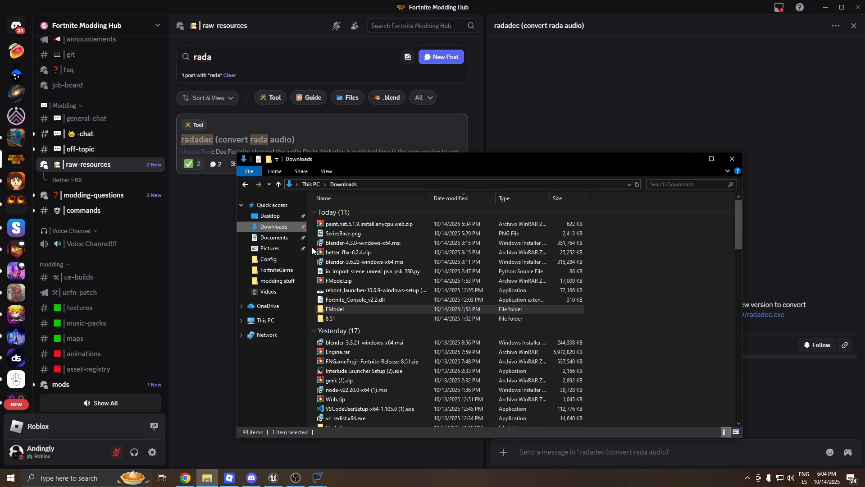
click(270, 216)
click(340, 213)
double_click(339, 213)
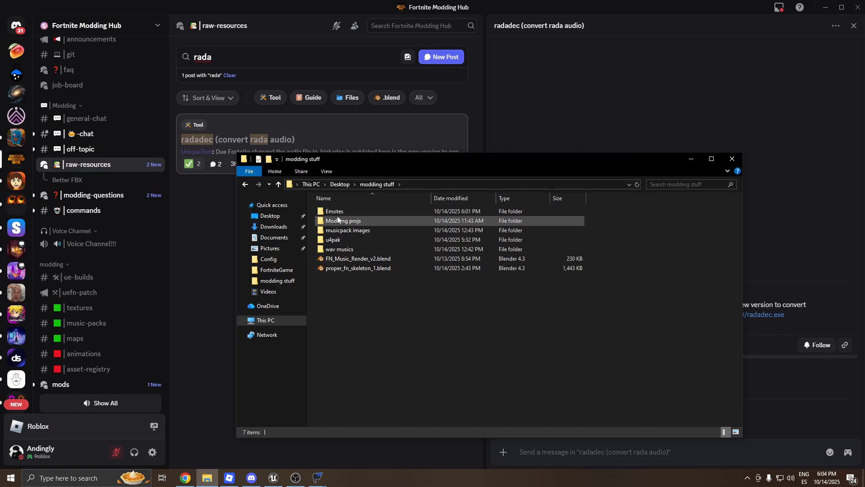
double_click(336, 211)
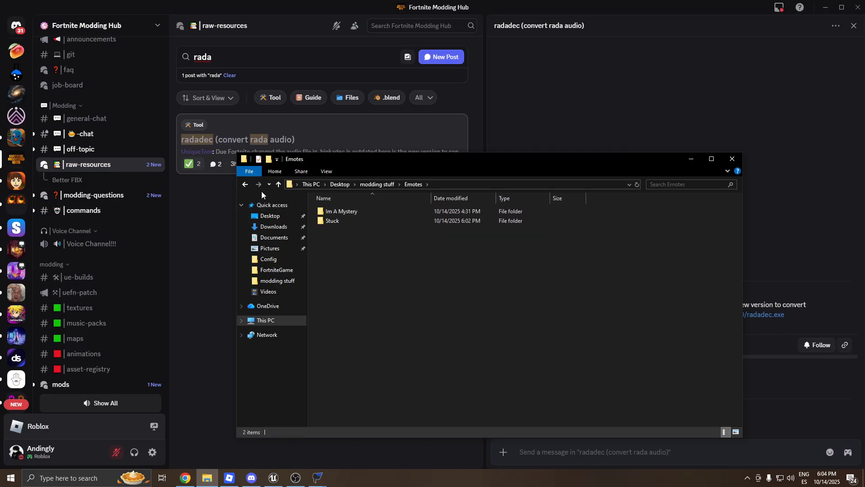
double_click(332, 221)
Return to FModel's audio player, save Emote_Downward.wav into modding stuff > Emotes > Stuck, and close the player.
key(alt+Tab)
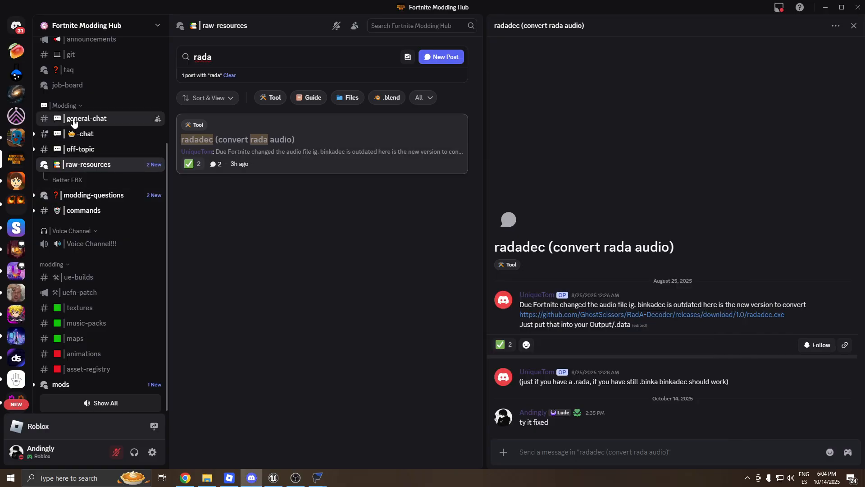
key(alt+Tab)
click(455, 188)
right_click(238, 221)
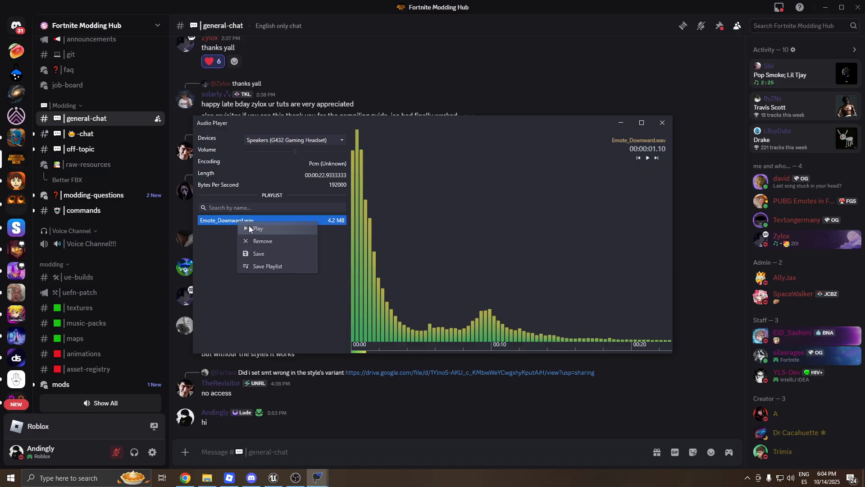
click(258, 253)
drag(308, 122, 296, 111)
click(217, 171)
double_click(289, 169)
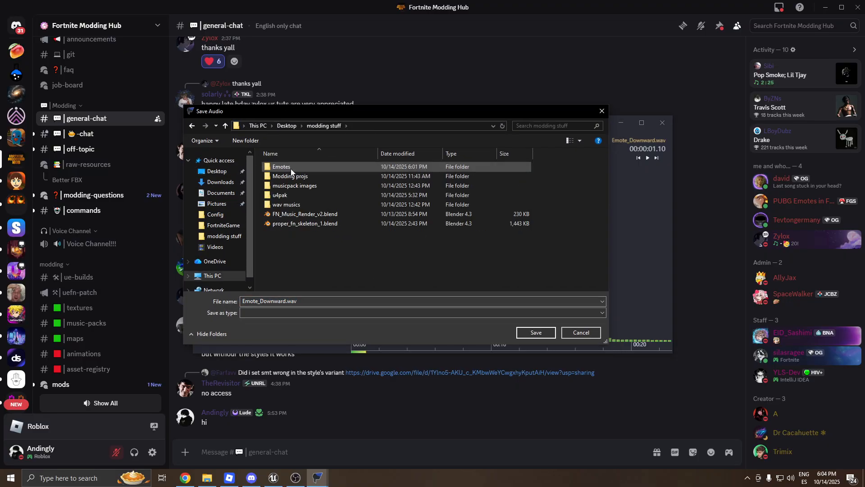
double_click(290, 168)
double_click(288, 175)
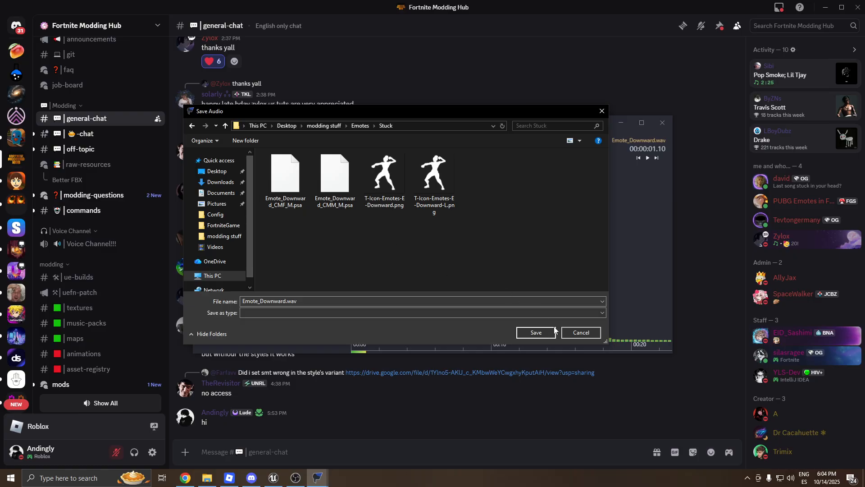
click(537, 333)
click(662, 123)
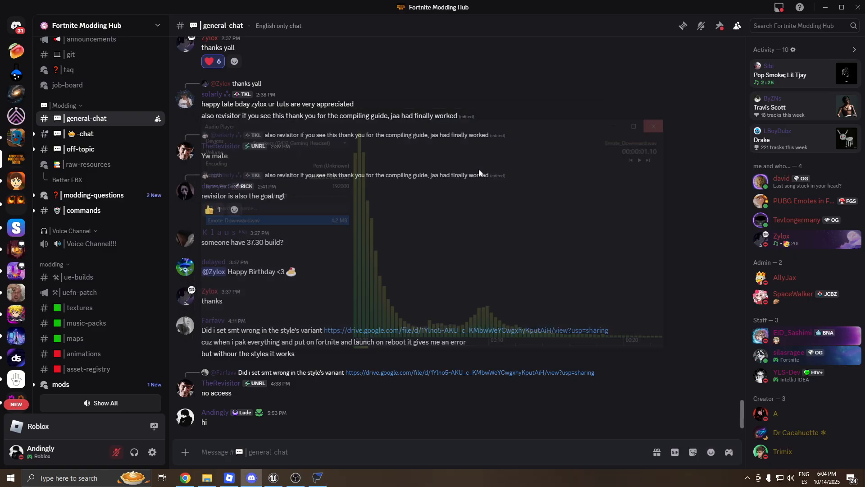
Check the Stuck folder for the exported files, and view the 8.51 Emotes Files page on Gofile in Chrome.
key(alt+Tab)
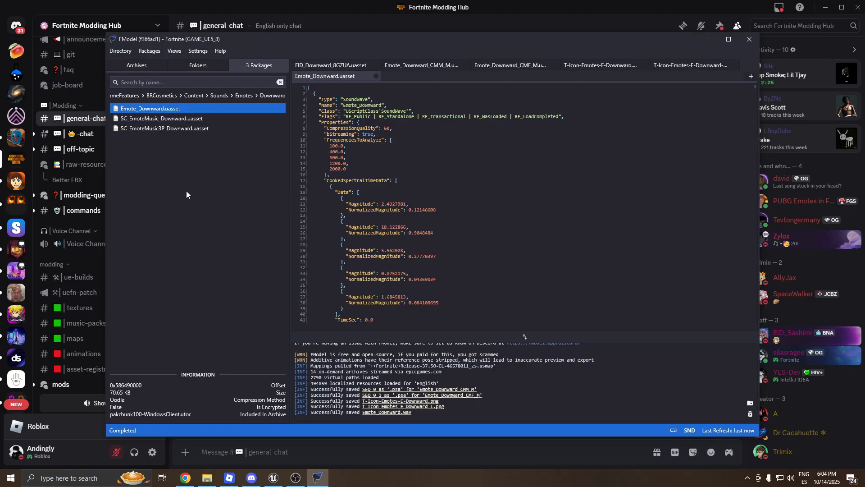
key(alt+Tab)
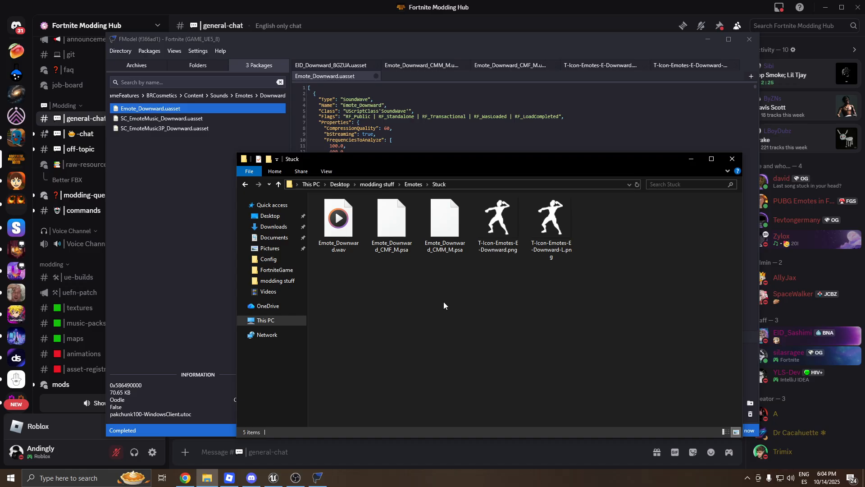
click(248, 474)
click(187, 476)
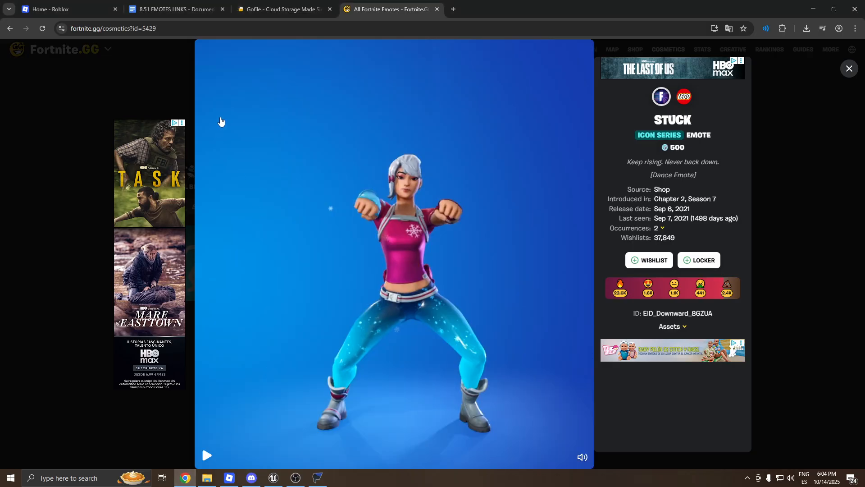
click(281, 3)
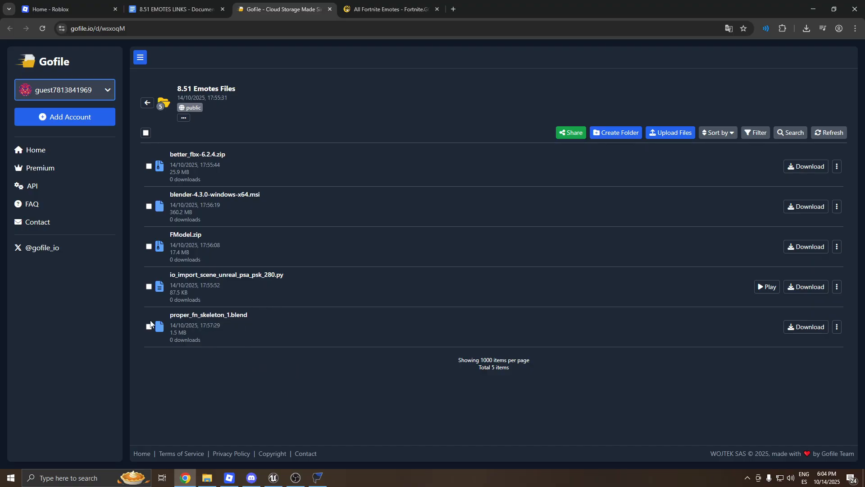
Open proper_fn_skeleton_1.blend from the modding stuff folder in Blender.
click(207, 477)
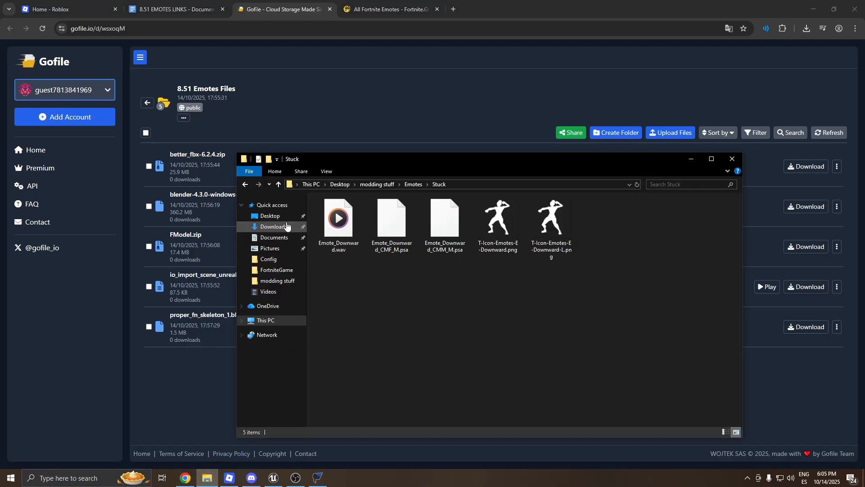
click(361, 185)
click(382, 268)
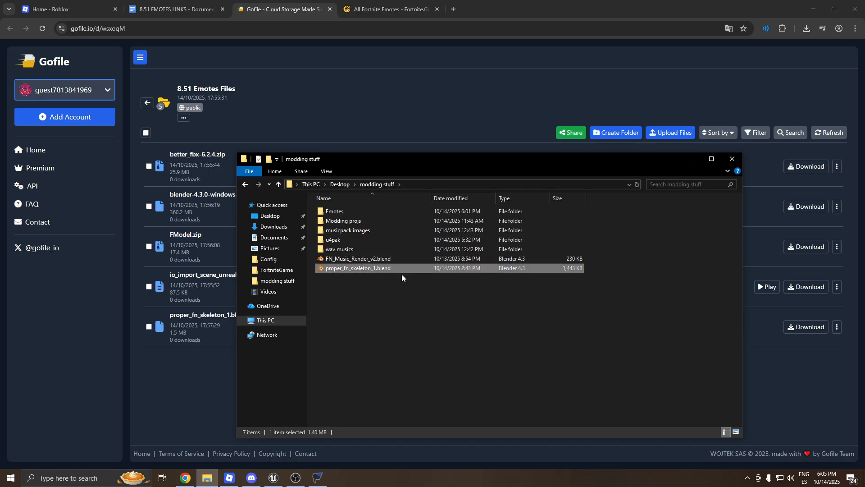
double_click(348, 267)
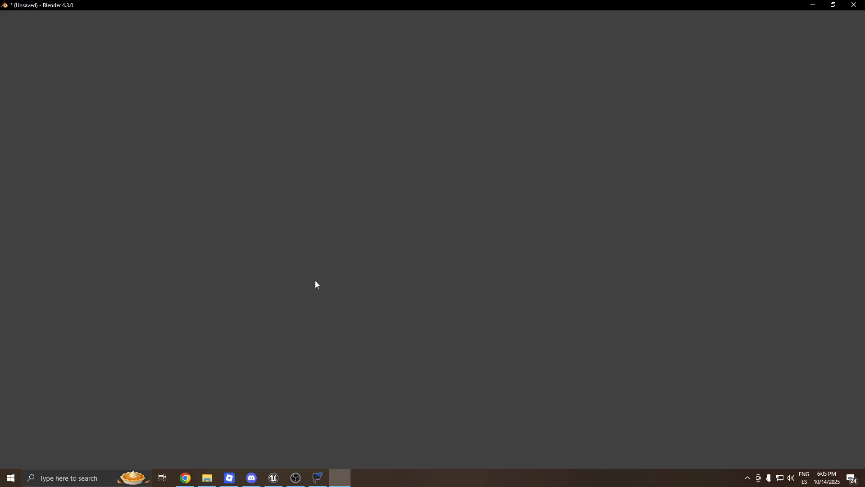
Dismiss the splash screen and enlarge the timeline area to about a third of the window height.
right_click(465, 182)
middle_drag(455, 198, 435, 229)
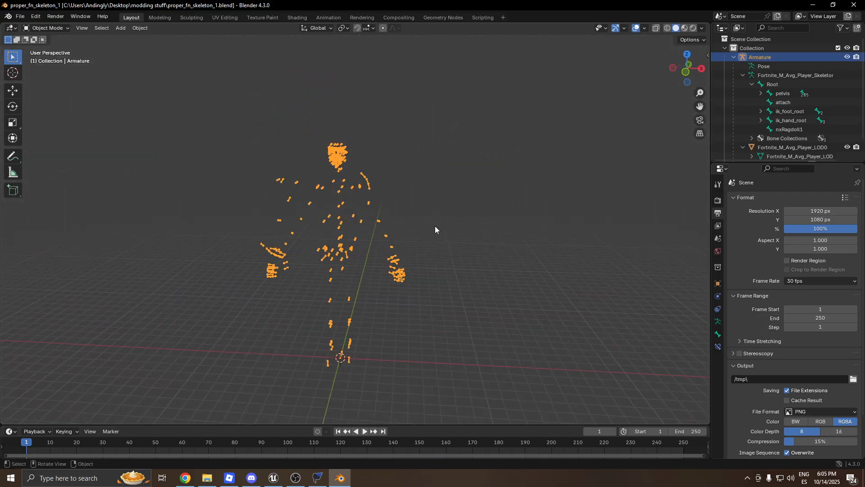
scroll(376, 190, up, 1)
drag(478, 425, 469, 309)
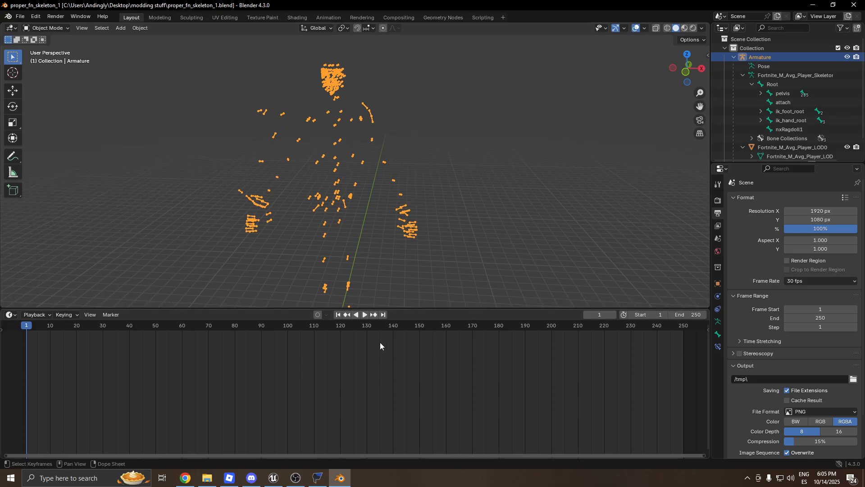
key(alt+Tab)
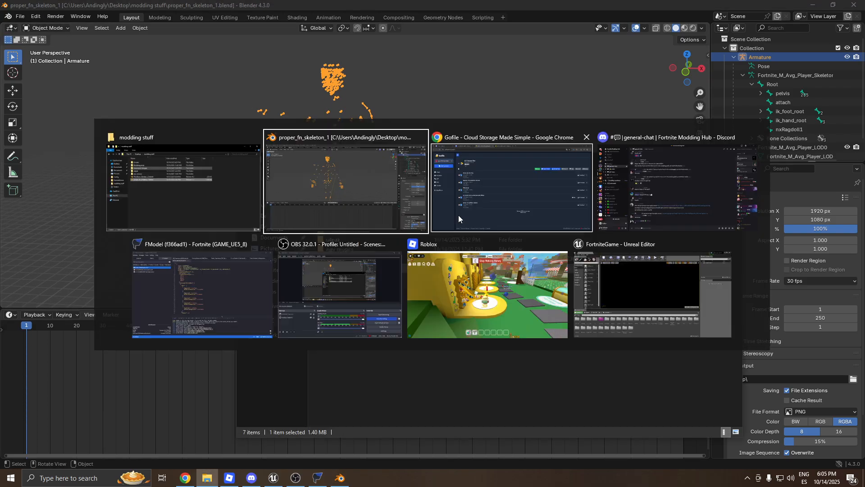
key(alt+Tab)
key(alt+Tab)
key(Tab)
key(alt+Tab)
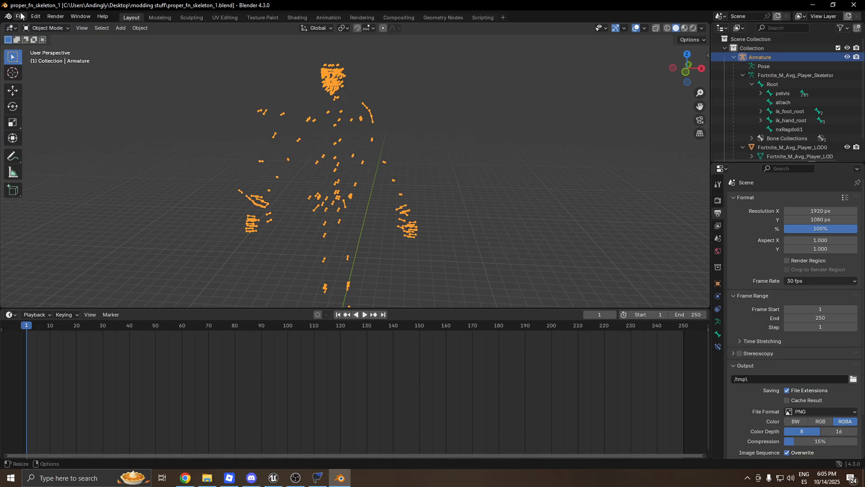
Open Blender's add-on preferences, show only enabled add-ons, and expand the details of Better FBX Importer & Exporter.
click(36, 16)
click(56, 132)
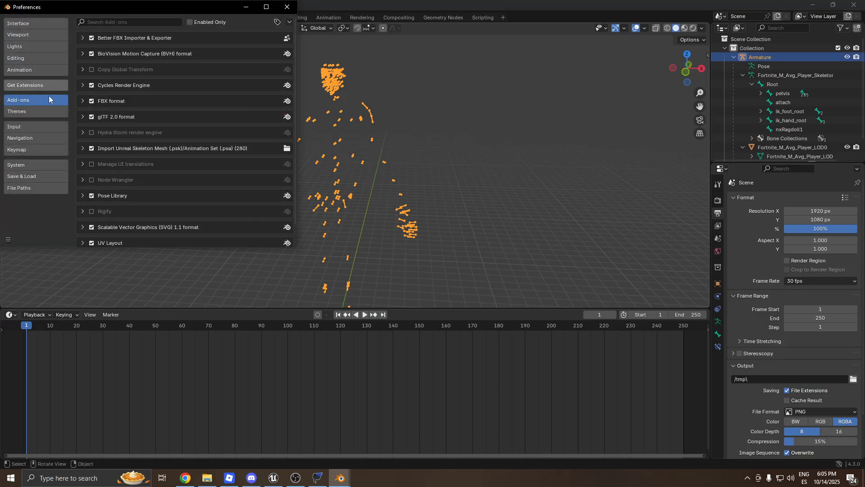
click(82, 39)
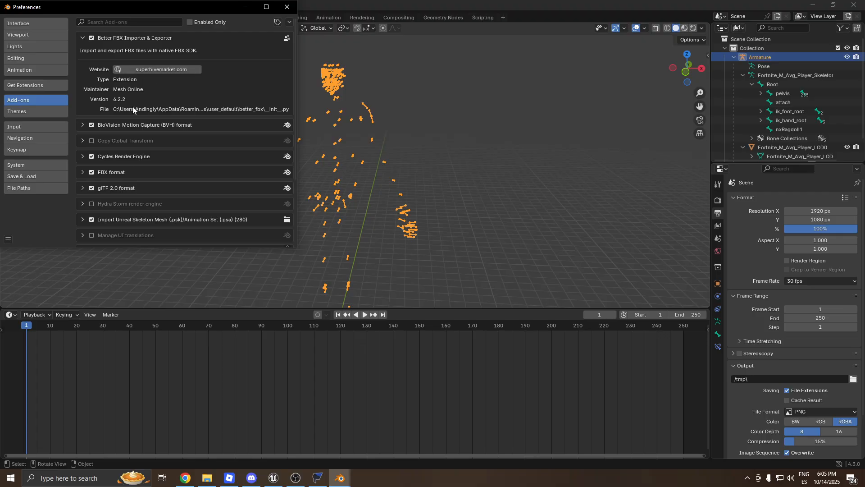
click(82, 38)
click(189, 22)
click(82, 39)
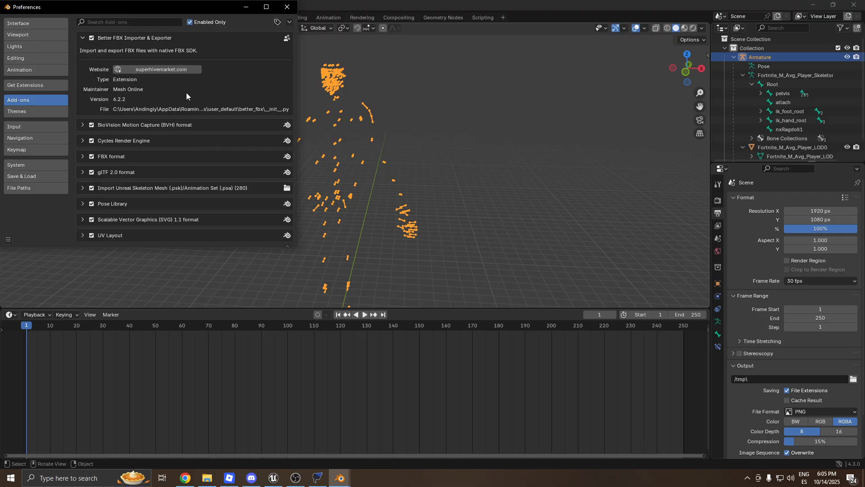
Collapse the Better FBX details and install io_import_scene_unreal_psa_psk_280.py from the Downloads folder as an add-on, then close the preferences.
click(82, 39)
click(278, 21)
click(289, 22)
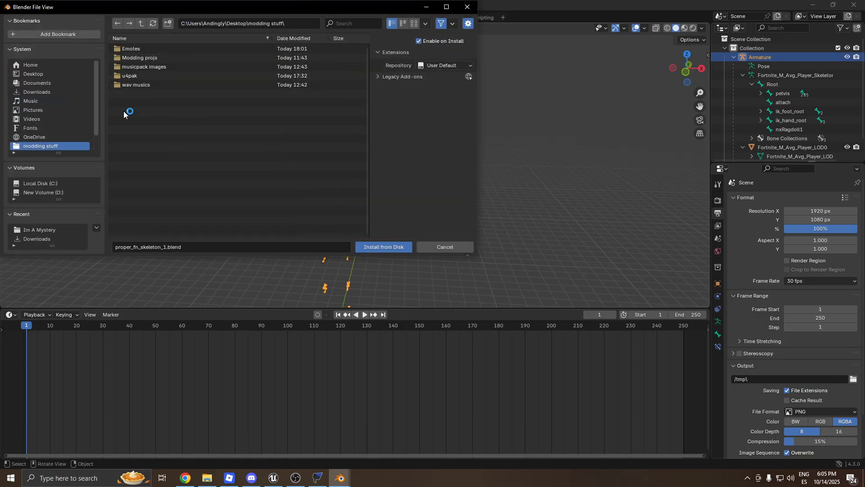
click(33, 75)
click(37, 92)
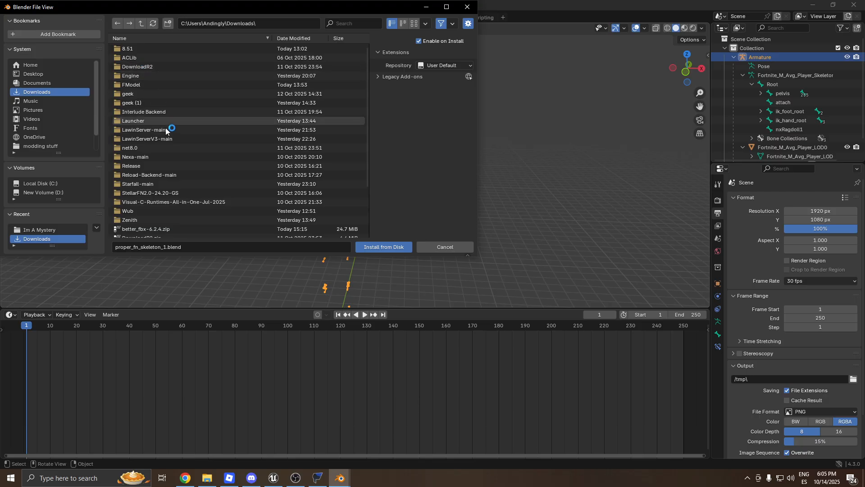
scroll(164, 119, down, 4)
click(168, 161)
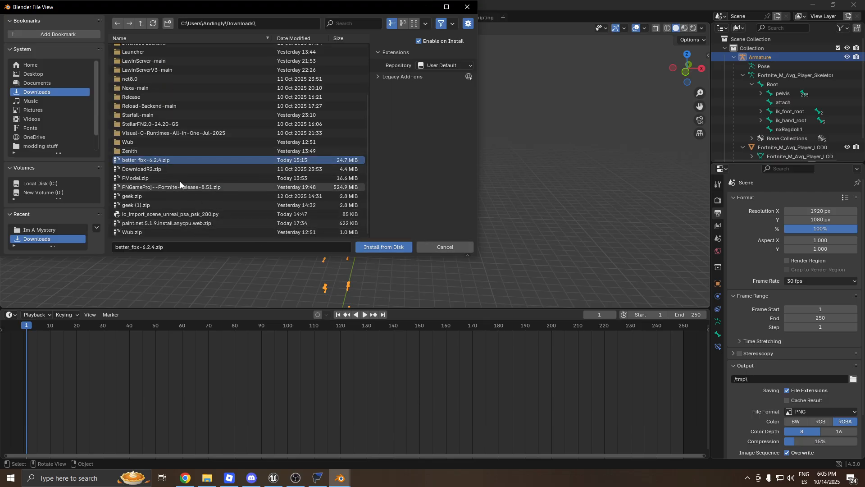
click(164, 214)
click(397, 247)
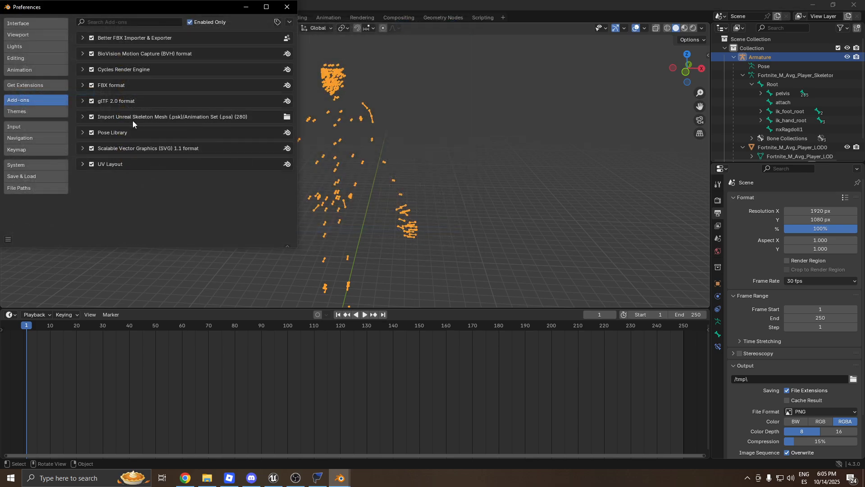
click(287, 7)
click(19, 16)
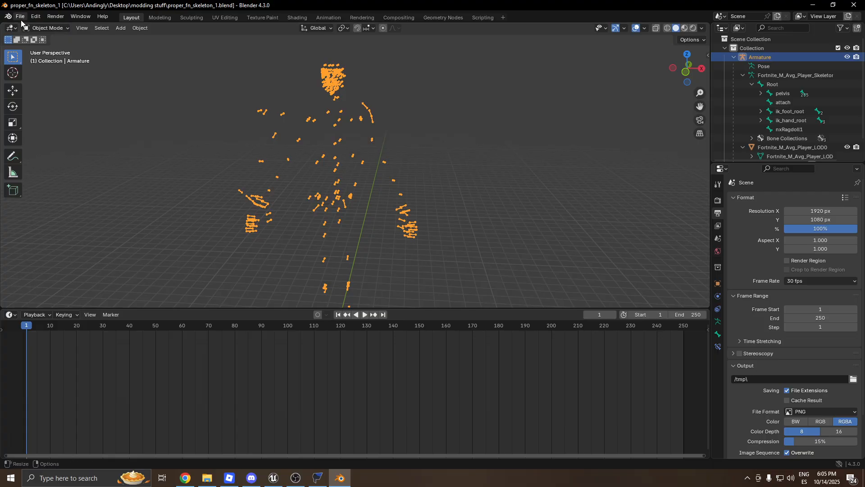
click(20, 16)
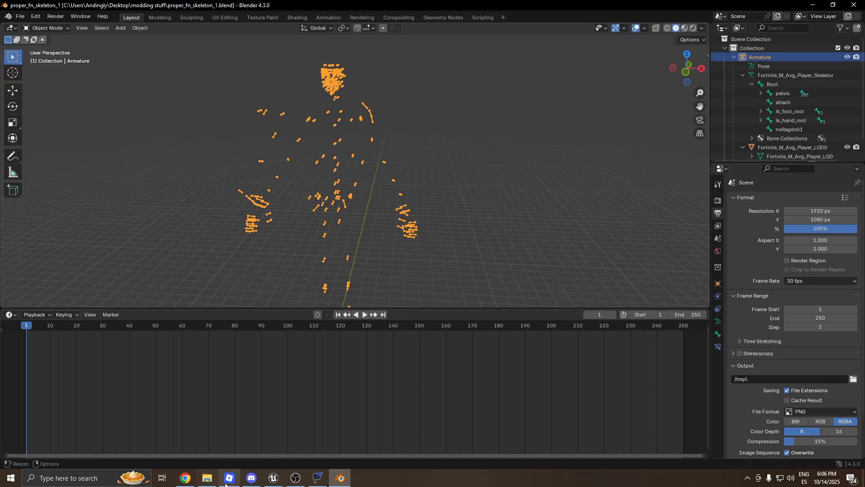
Open the Stuck folder inside Emotes in File Explorer, copy its folder path, and return to Blender.
click(206, 478)
double_click(334, 210)
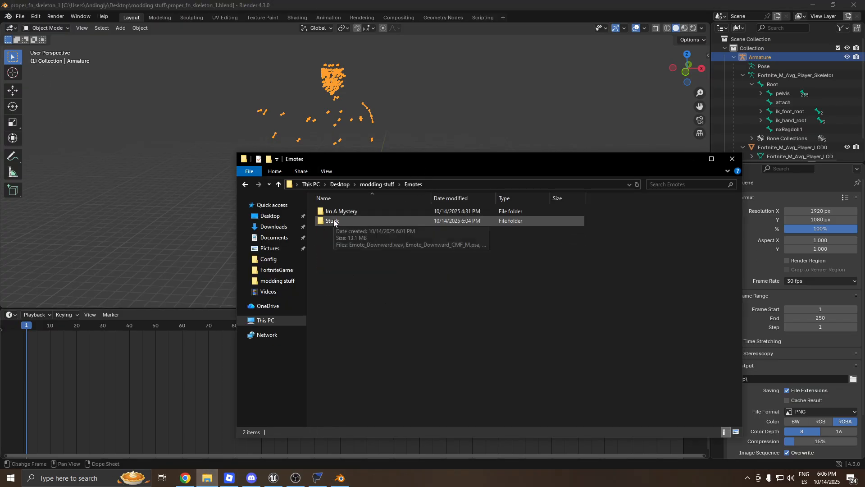
double_click(334, 220)
click(483, 184)
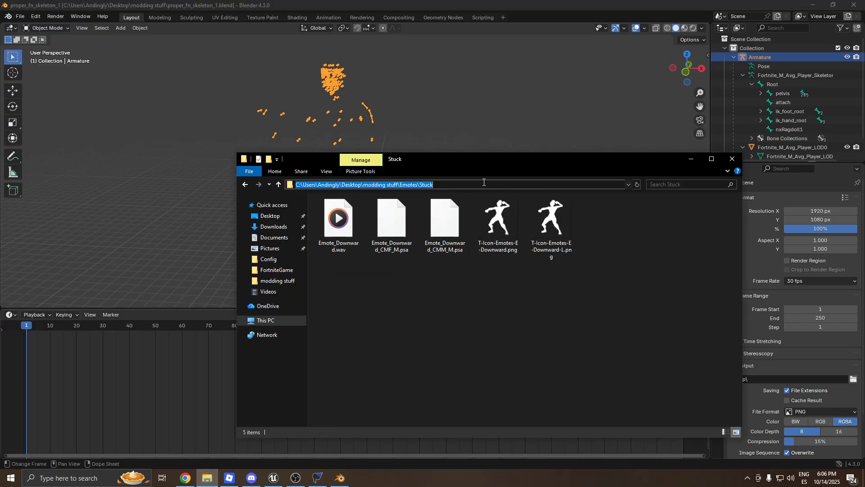
click(495, 290)
click(691, 159)
Import Emote_Downward_CMM_M.psa from the Stuck folder as a skeleton animation, copying Emote_Downward_CMM from its file name.
click(20, 16)
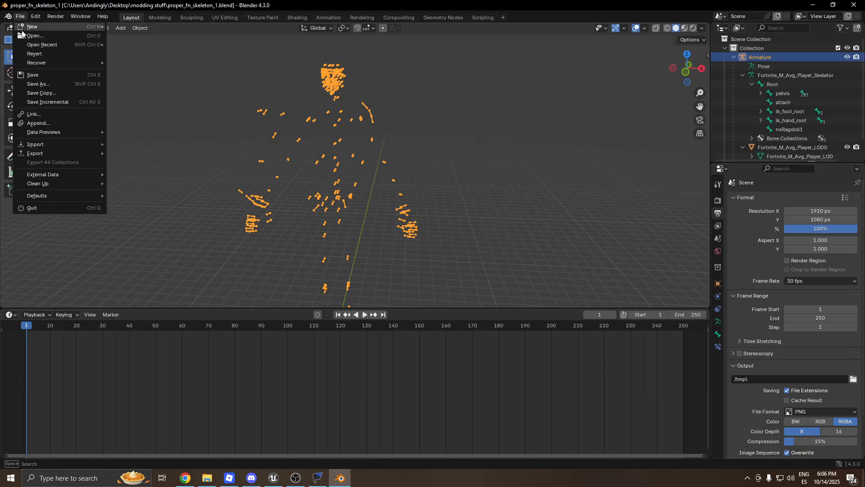
mouse_move(45, 143)
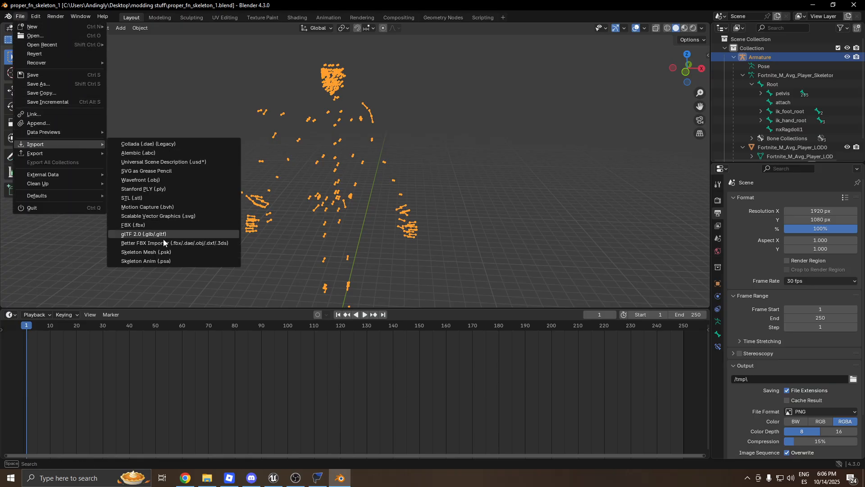
click(160, 261)
click(495, 128)
key(ctrl+v)
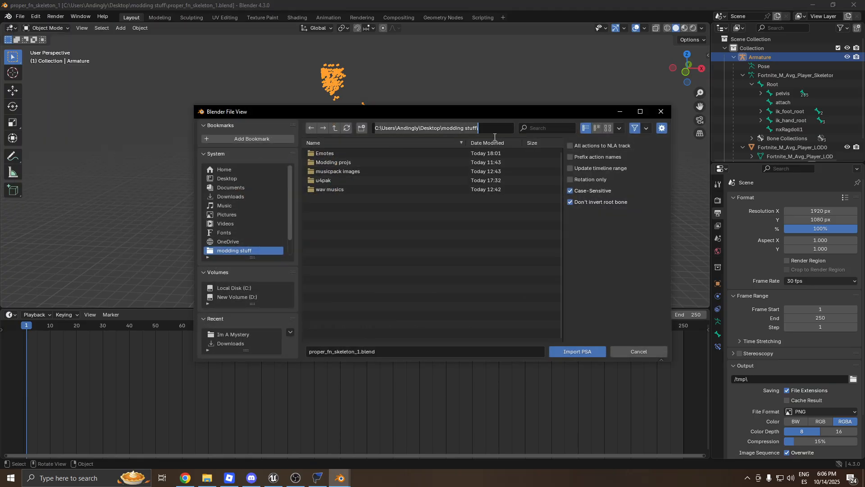
key(Return)
click(374, 161)
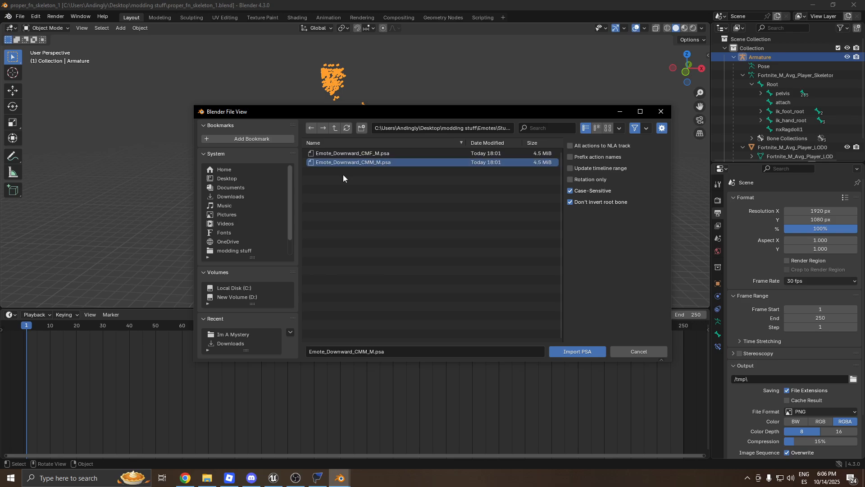
click(368, 352)
drag(367, 353, 295, 355)
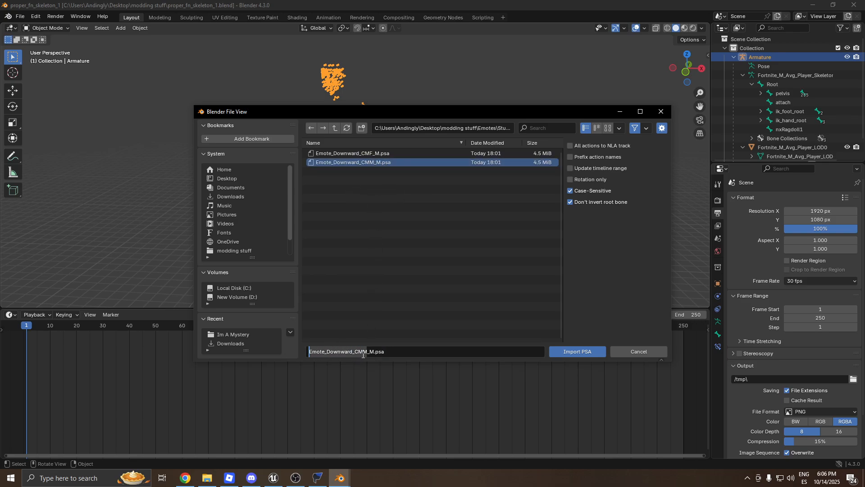
click(574, 350)
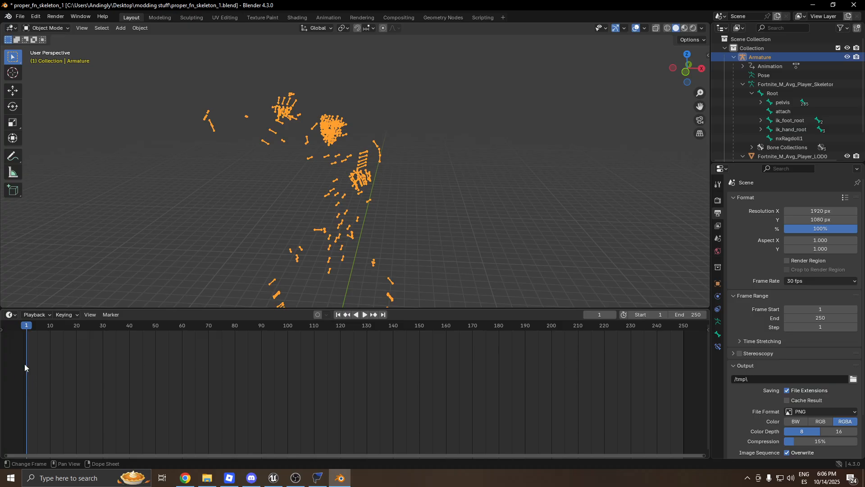
Turn off Only Show Selected for the timeline and scrub the playhead to the end of the animation's keyframes.
click(90, 314)
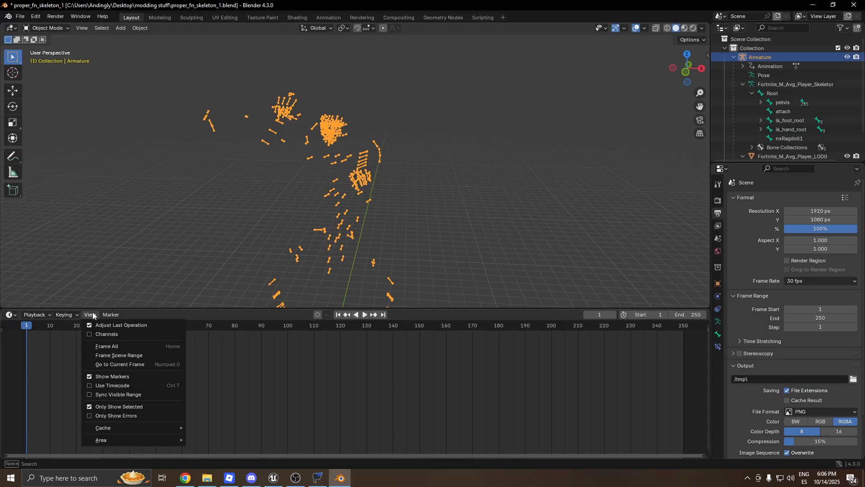
click(137, 409)
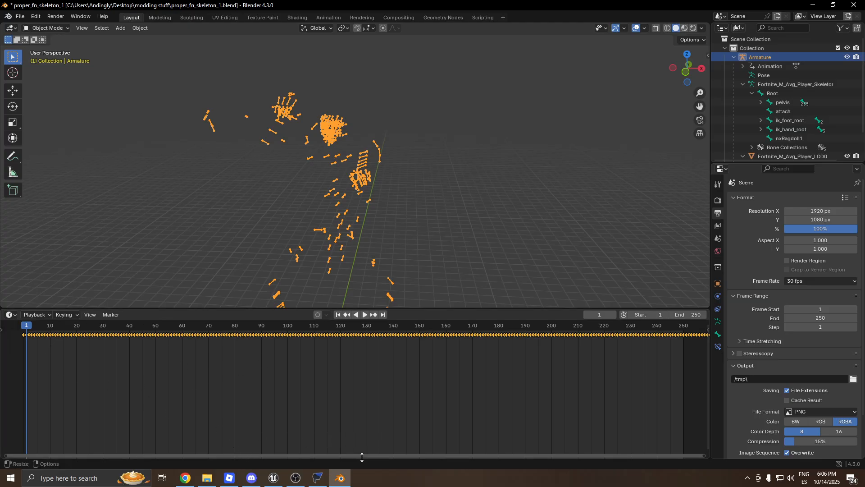
drag(361, 455, 556, 342)
key(space)
drag(506, 325, 547, 325)
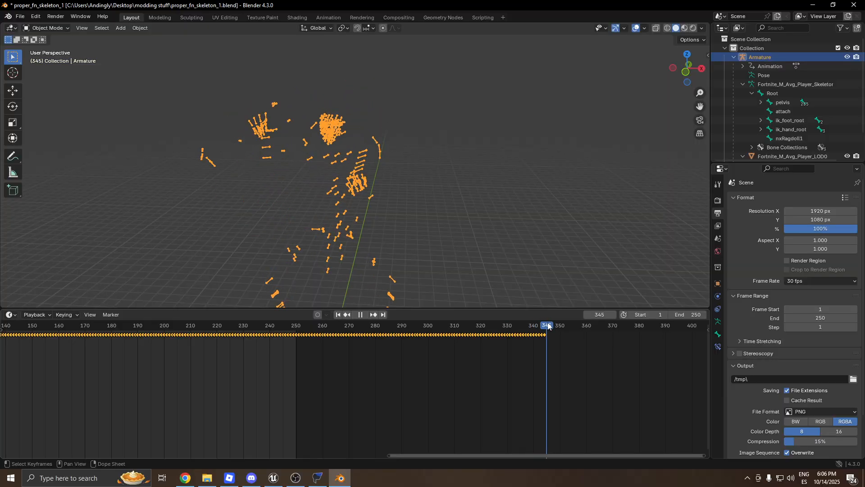
key(space)
Set the scene's end frame to 344 to match the last keyframe, and play the animation briefly.
scroll(583, 367, up, 3)
drag(637, 328, 638, 333)
click(687, 315)
text(344)
key(Return)
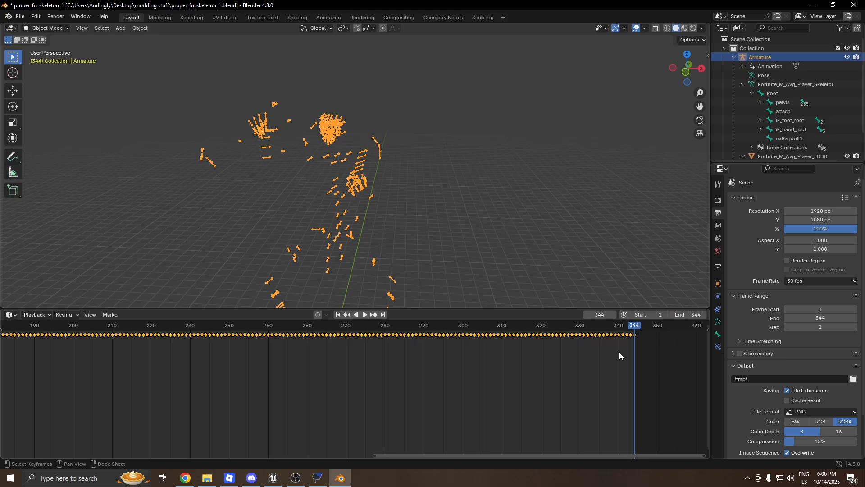
scroll(462, 362, down, 4)
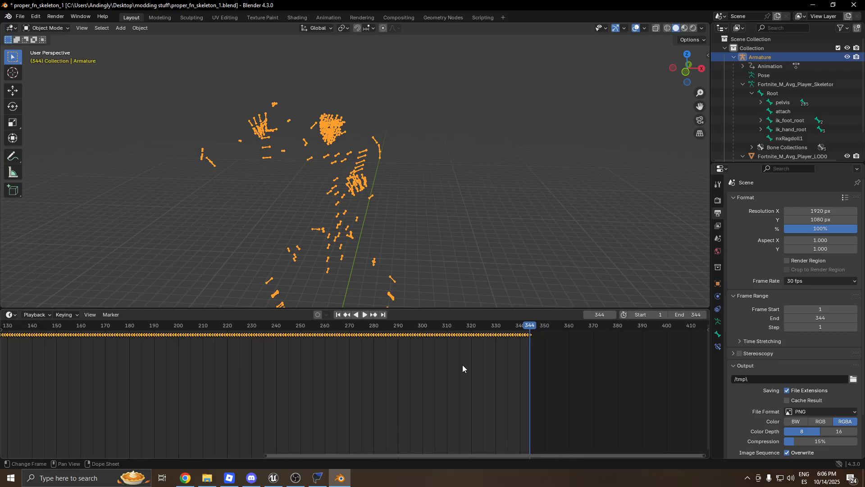
key(space)
scroll(421, 353, down, 2)
key(space)
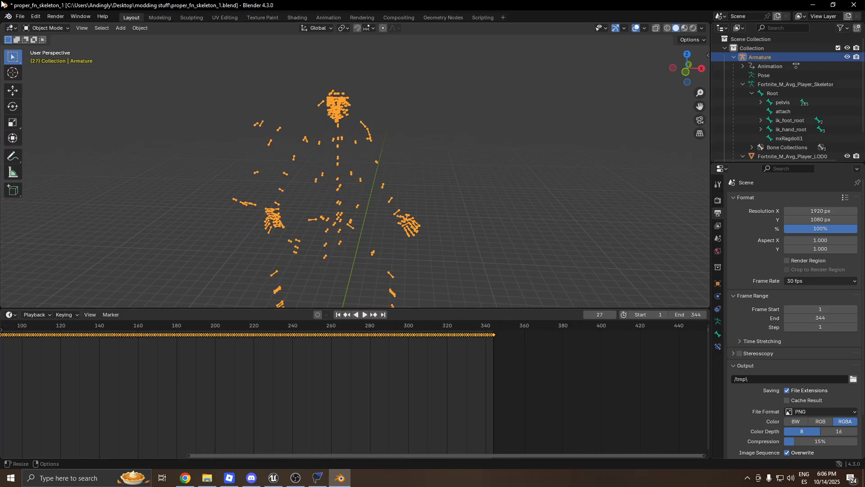
Start a Better FBX export and set its destination to the Stuck folder using the copied path.
click(19, 15)
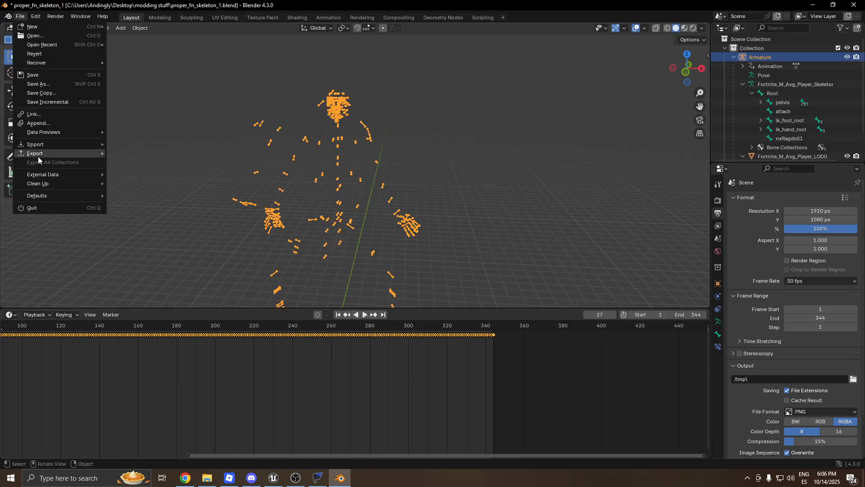
mouse_move(37, 156)
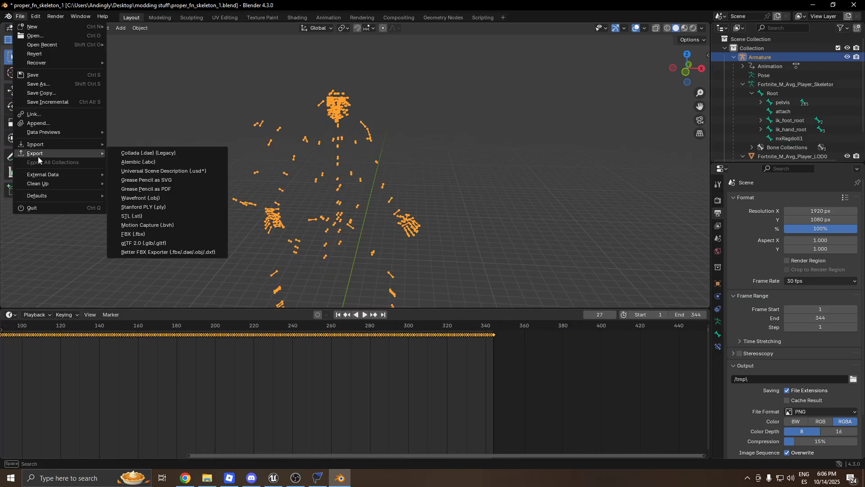
click(142, 254)
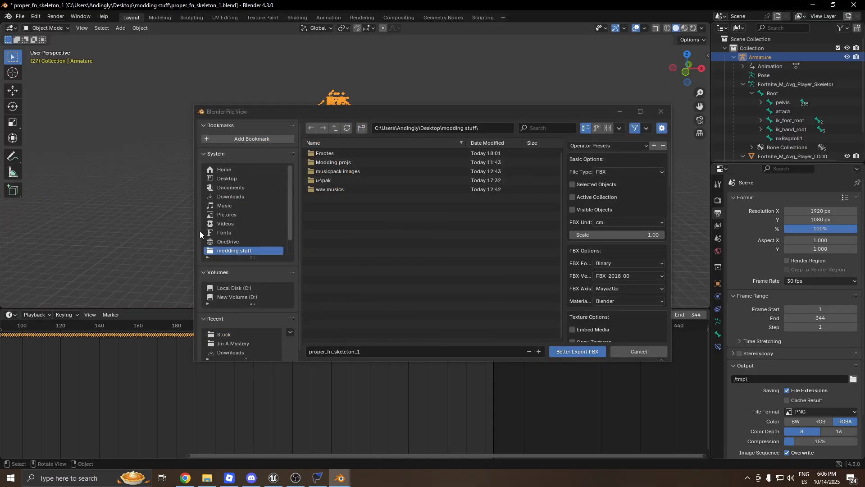
click(469, 129)
key(super+v)
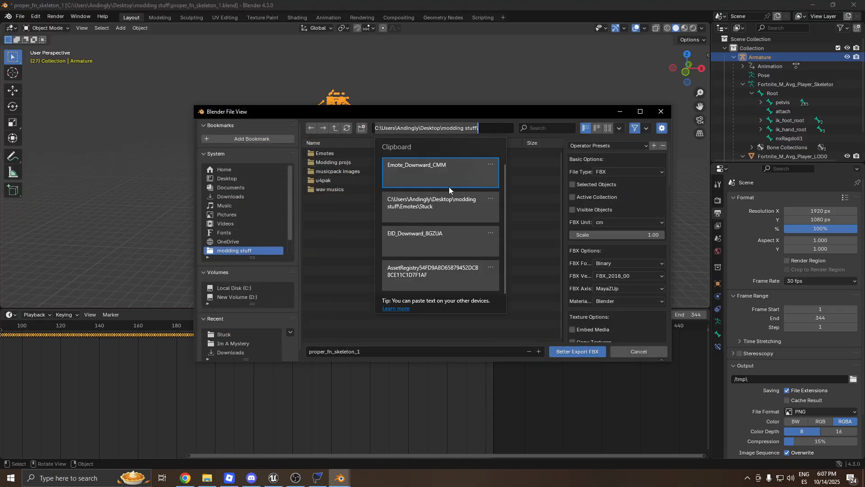
click(432, 209)
key(Return)
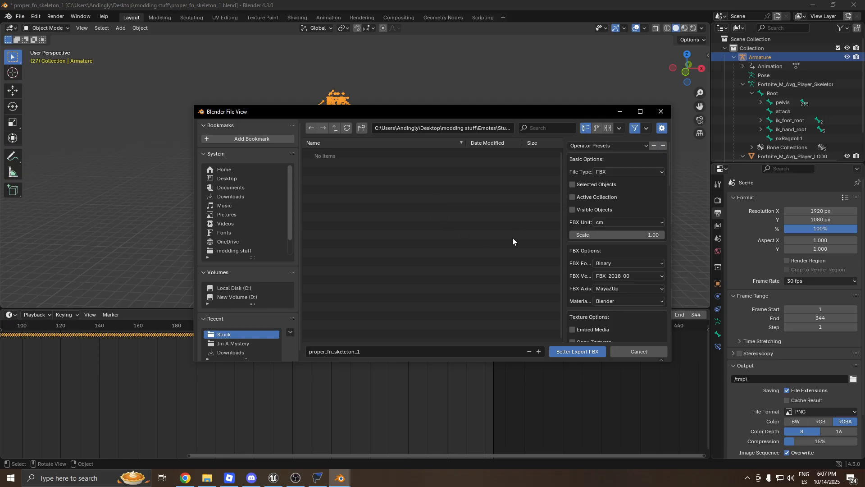
Set the FBX unit to m and the vertex color space to Linear, and disable Edge Crease in the export options.
click(640, 112)
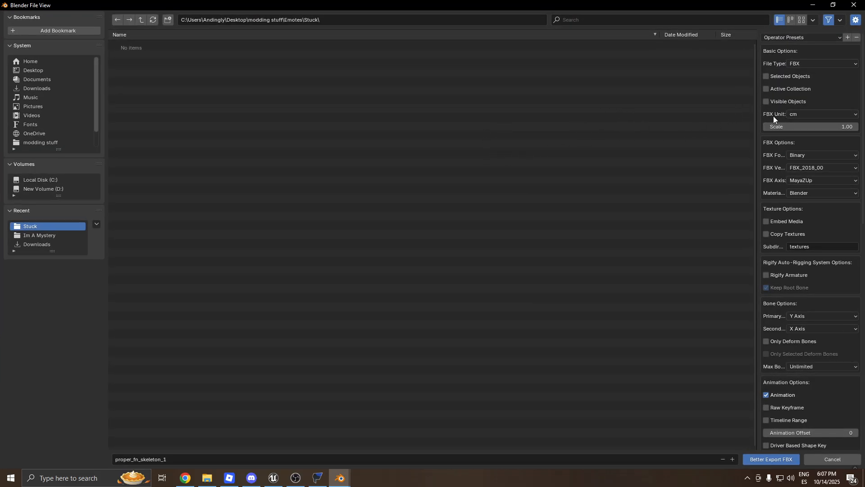
click(795, 116)
click(797, 155)
scroll(801, 74, down, 10)
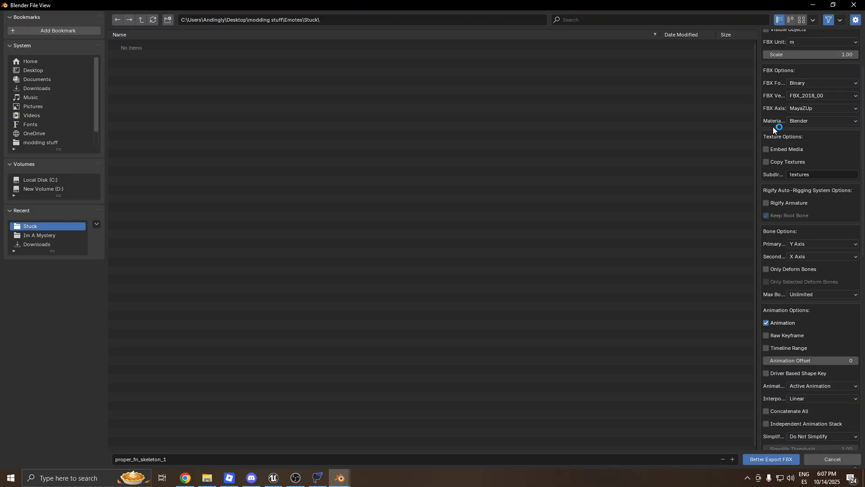
scroll(777, 137, down, 13)
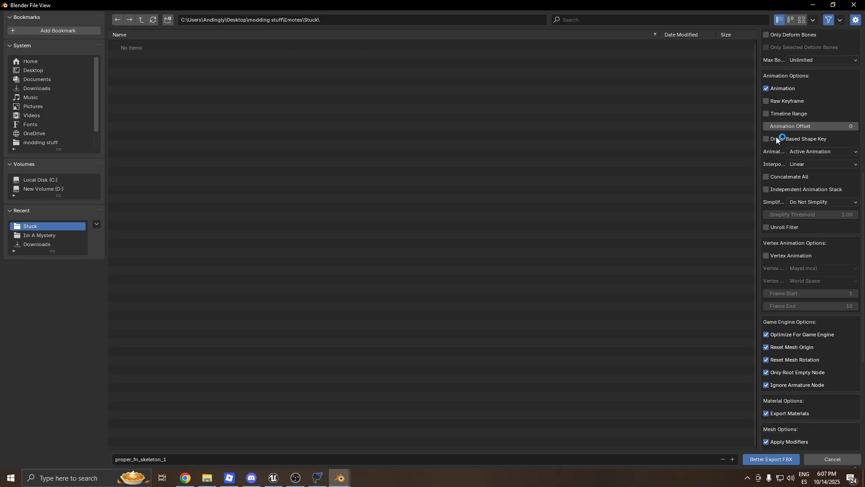
scroll(777, 137, down, 4)
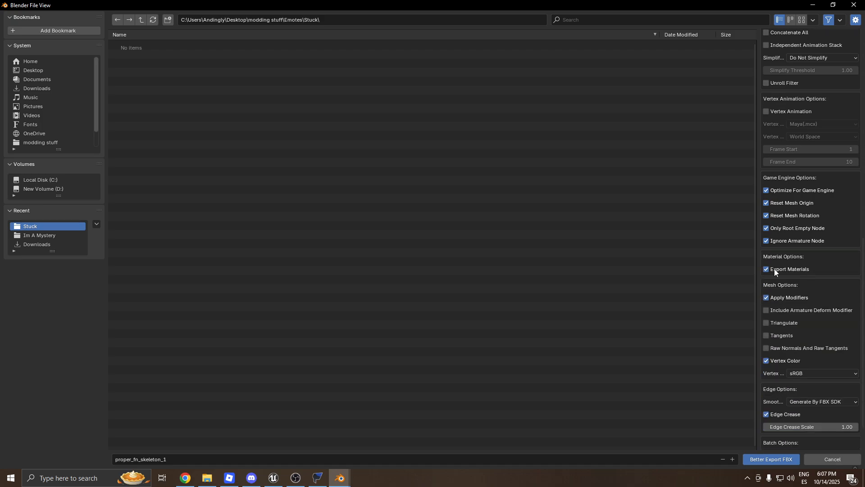
click(797, 337)
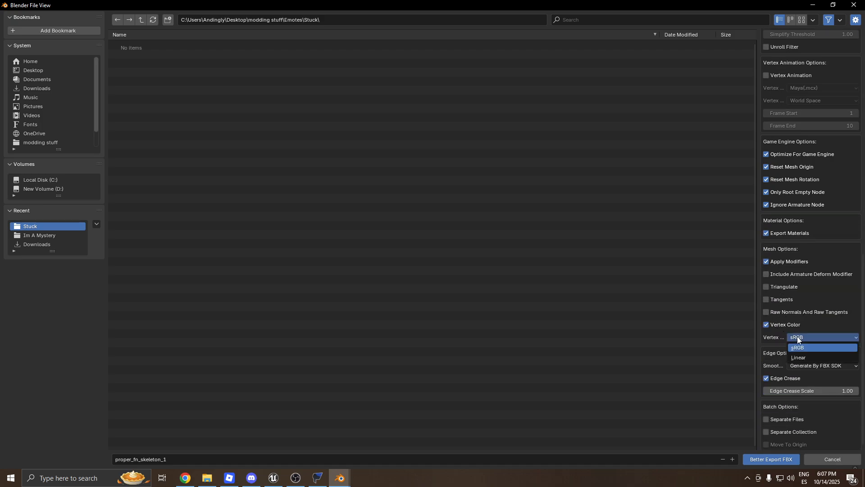
click(798, 358)
click(777, 379)
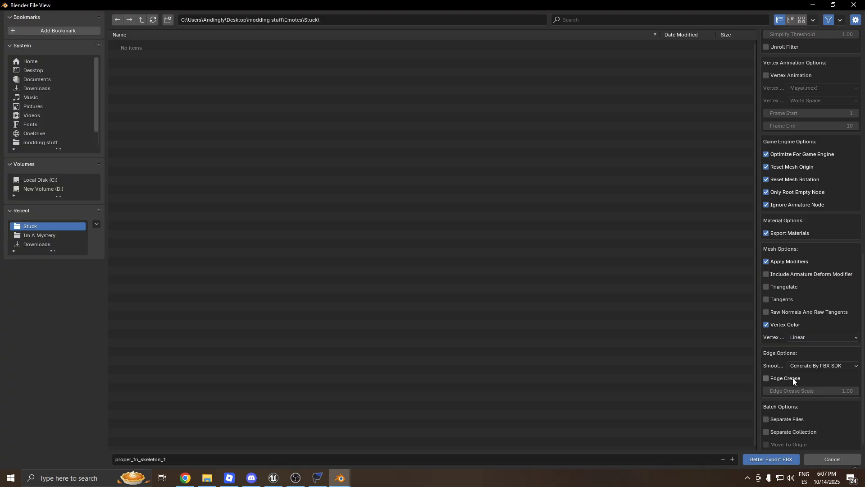
Name the export Emote_Downward_CMM, export the FBX, and check the Stuck folder in File Explorer.
click(176, 459)
key(super+v)
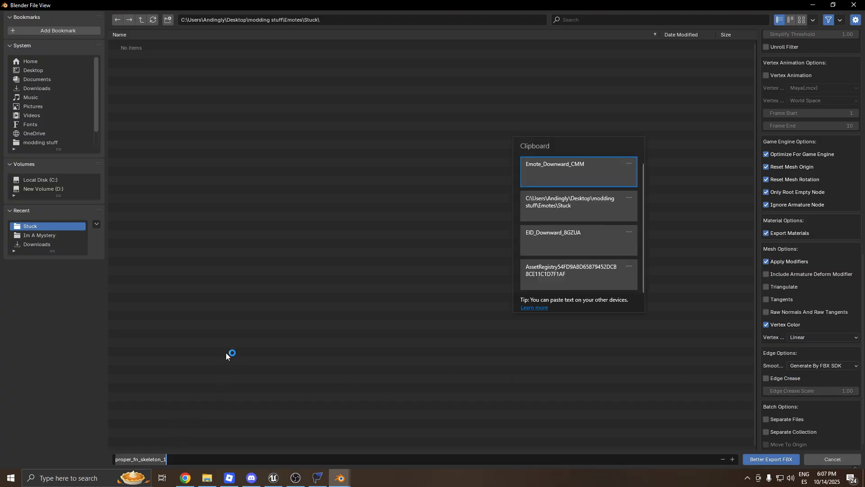
click(564, 178)
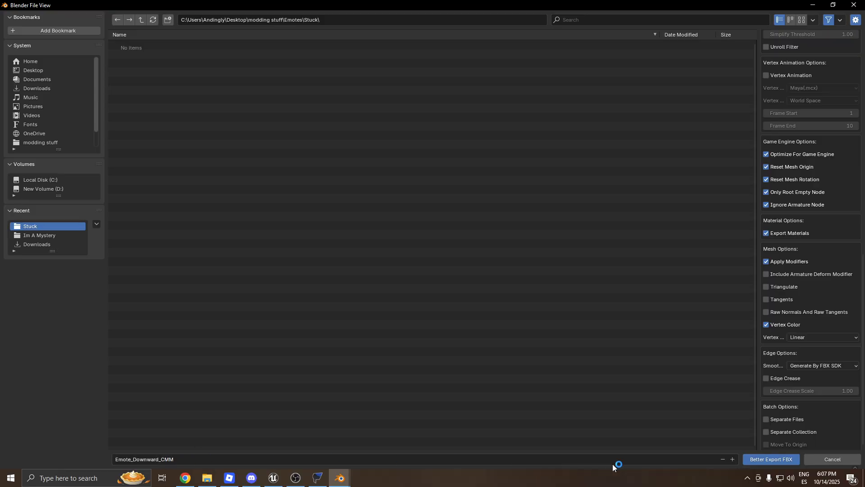
click(762, 460)
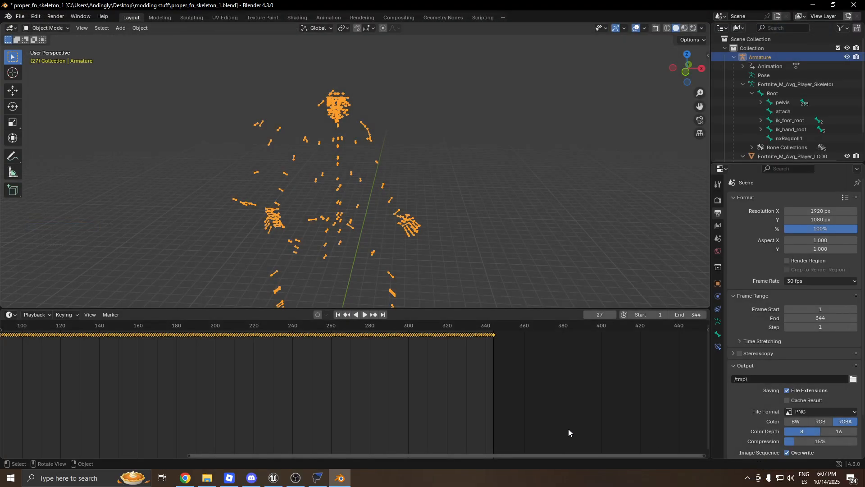
click(206, 477)
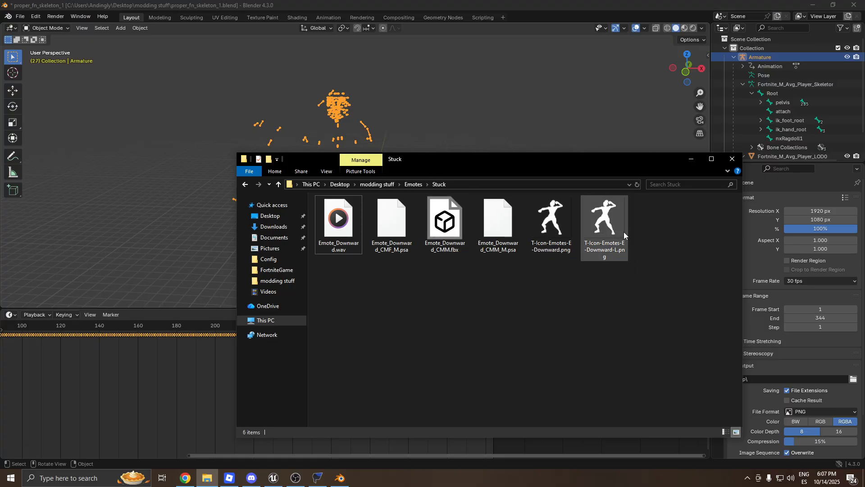
click(446, 223)
click(515, 145)
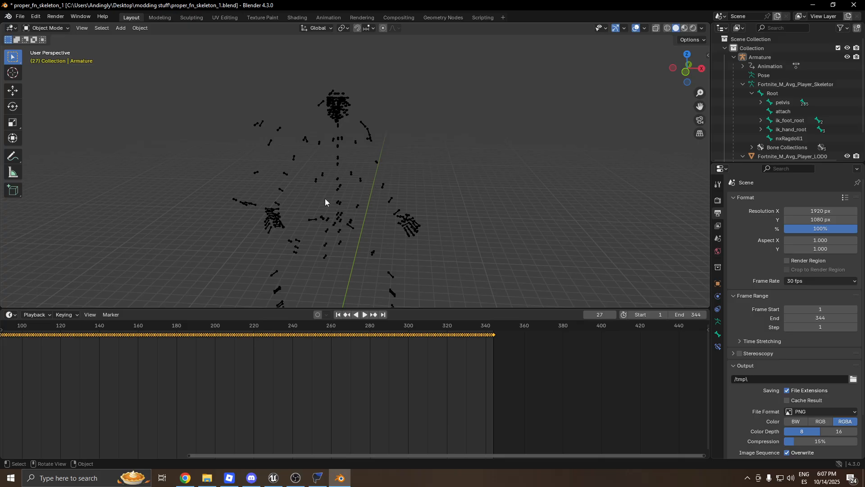
key(super)
text(ctrl + z)
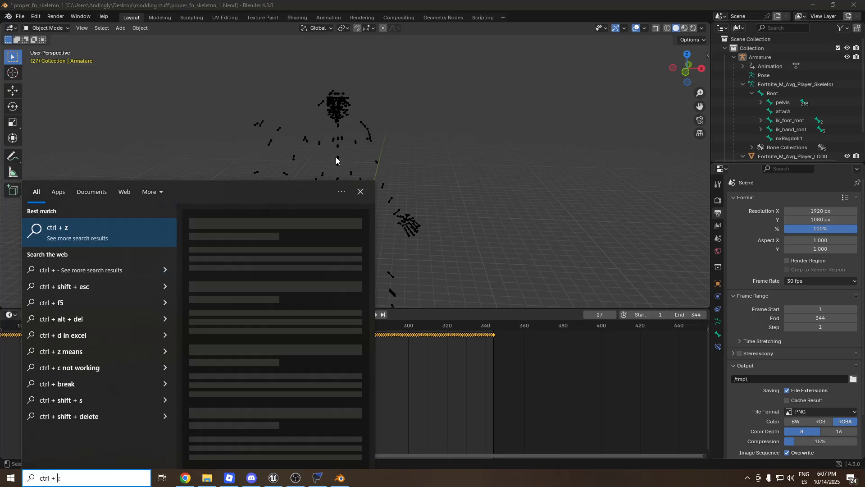
click(481, 145)
Undo the end-frame change and the previous PSA animation import on the armature.
key(ctrl+z)
key(ctrl+z)
key(ctrl+z)
key(ctrl+z)
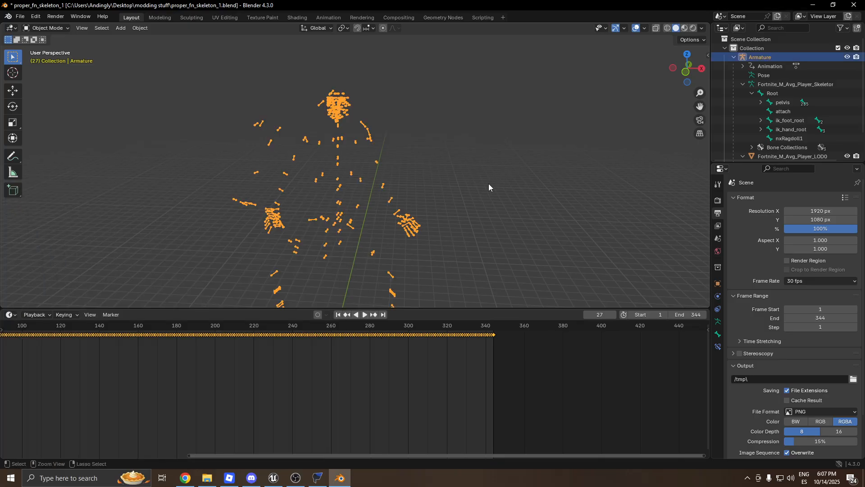
key(ctrl+z)
key(ctrl+z)
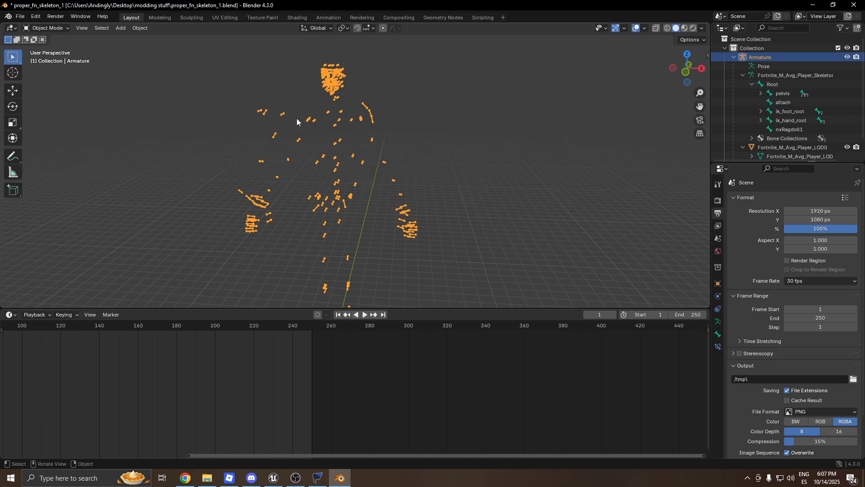
Start another PSA animation import and open the Stuck folder using the copied path.
click(20, 17)
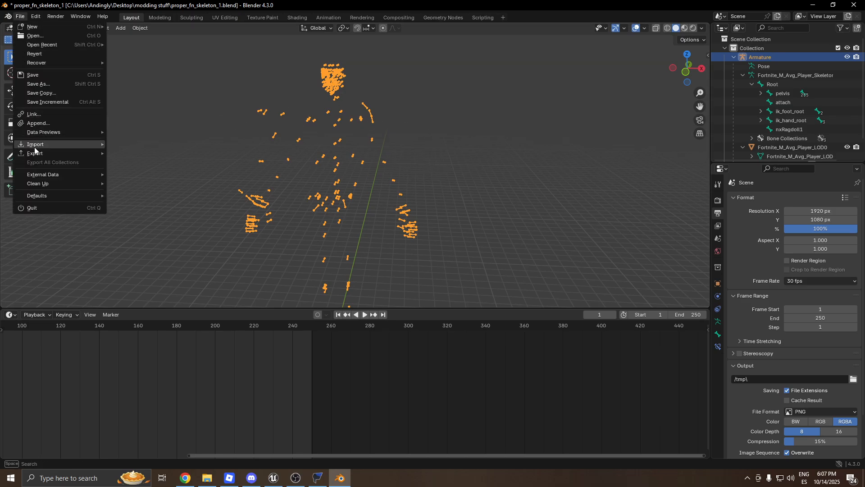
mouse_move(35, 144)
click(166, 263)
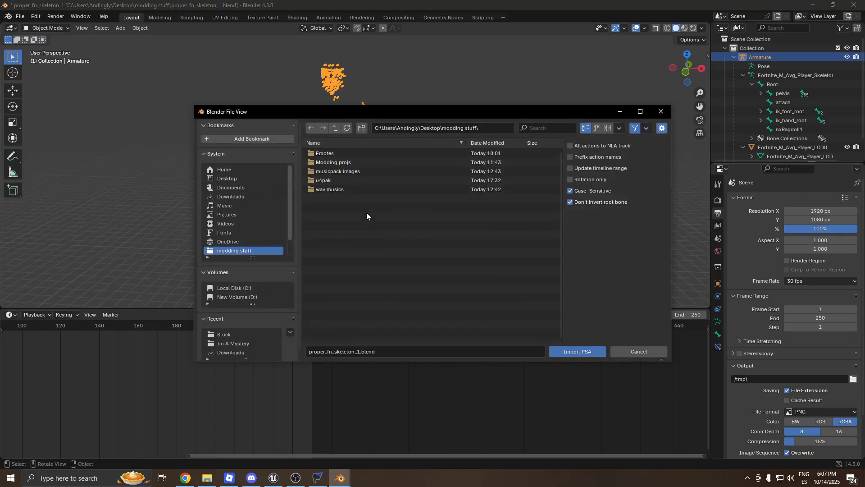
click(463, 129)
key(super+v)
click(482, 193)
key(Return)
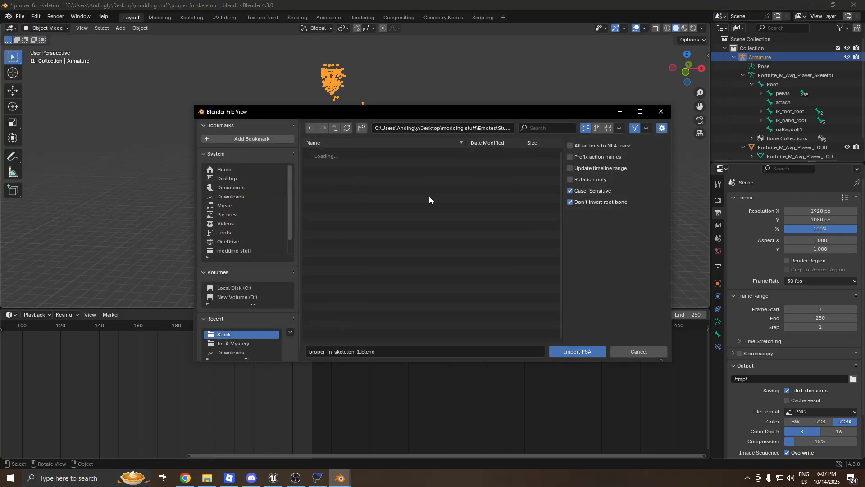
Select Emote_Downward_CMF_M.psa, copy the Emote_Downward_CMF part of its file name, and import the animation.
click(373, 154)
click(367, 351)
drag(366, 351, 305, 352)
key(super+c)
click(568, 354)
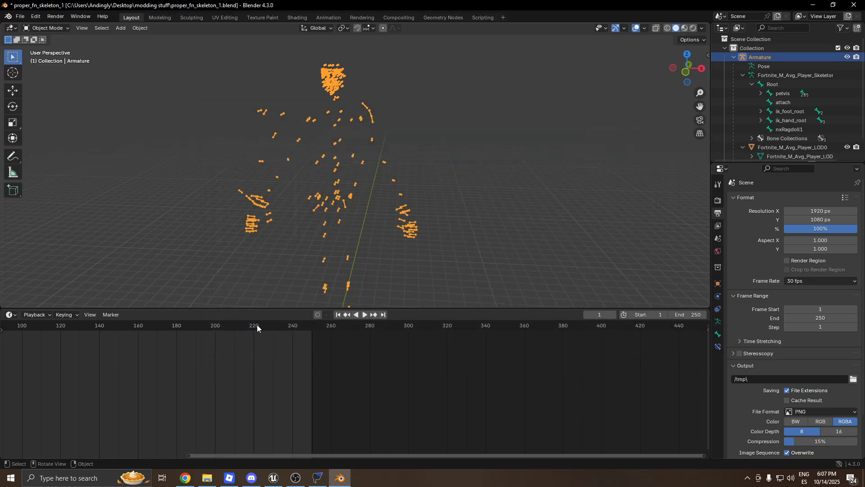
Move the playhead to the last keyframe and set the scene's end frame to 344.
click(90, 315)
click(113, 409)
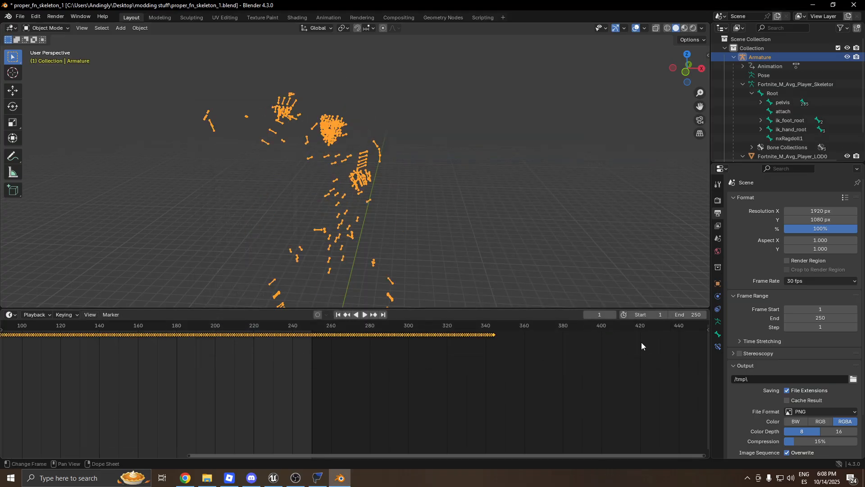
drag(490, 326, 493, 326)
double_click(688, 314)
text(344)
key(Return)
Start a Better FBX export, save its settings as an operator preset named Emotes, and apply that preset.
click(20, 16)
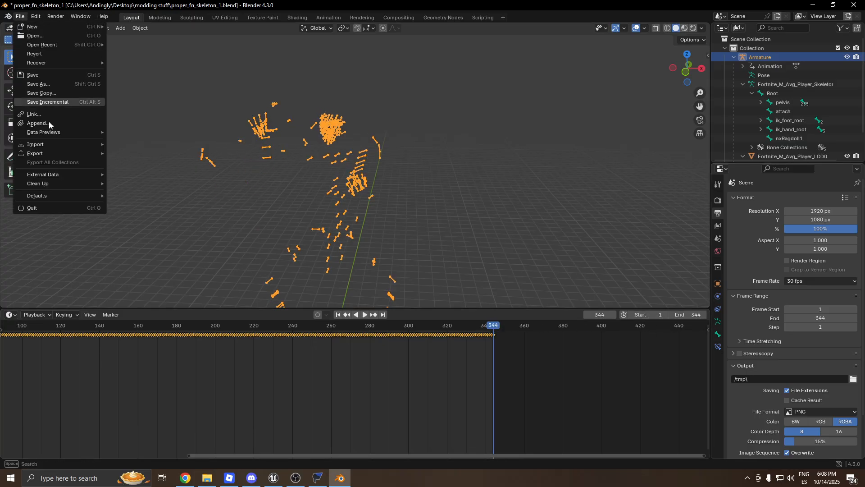
mouse_move(36, 155)
click(180, 251)
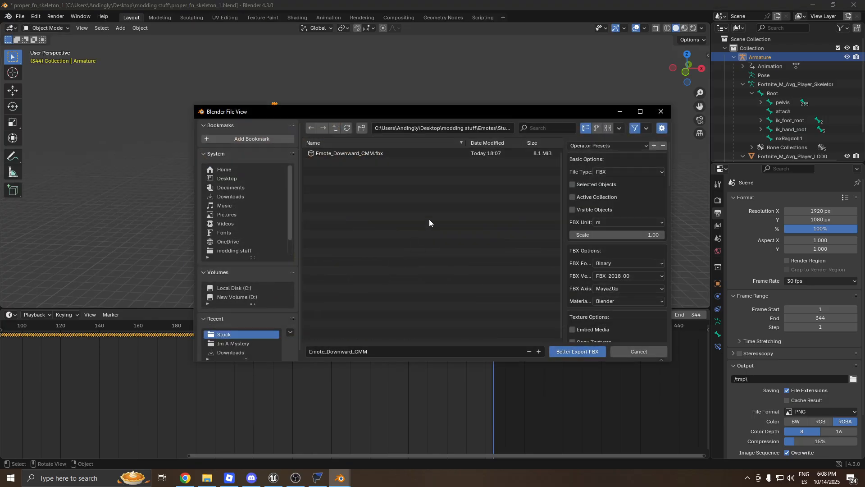
drag(667, 173, 667, 139)
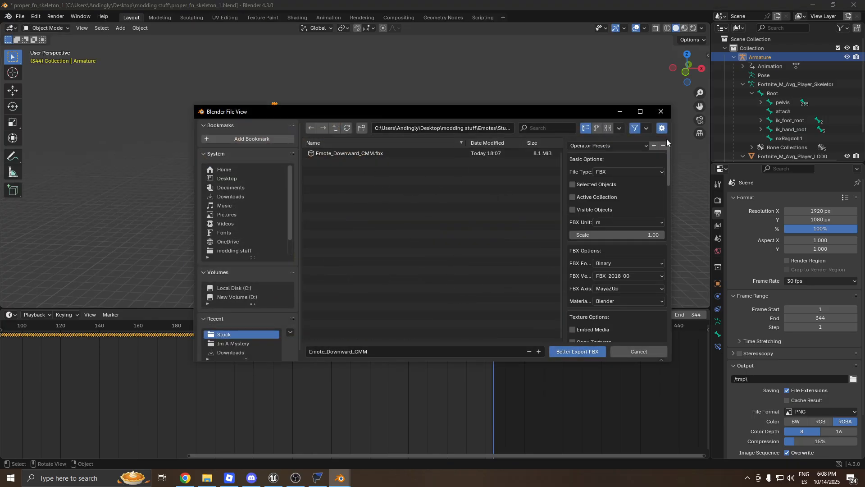
click(640, 145)
click(654, 145)
click(599, 148)
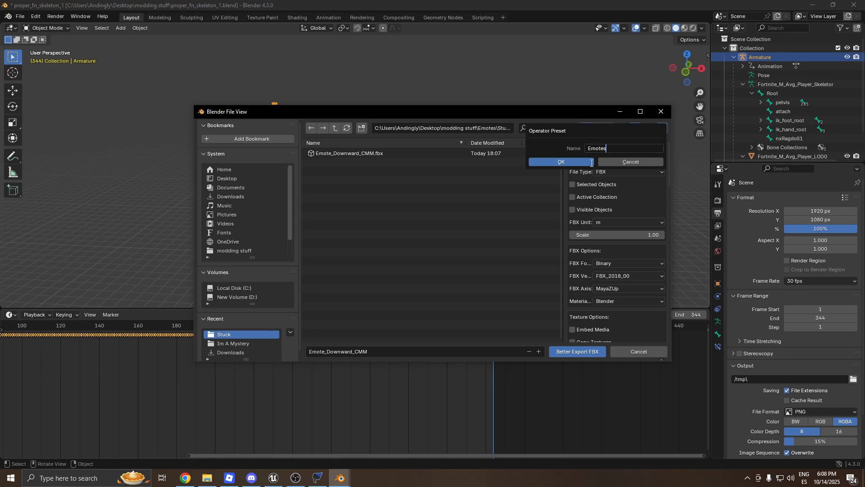
click(577, 163)
click(610, 147)
click(596, 161)
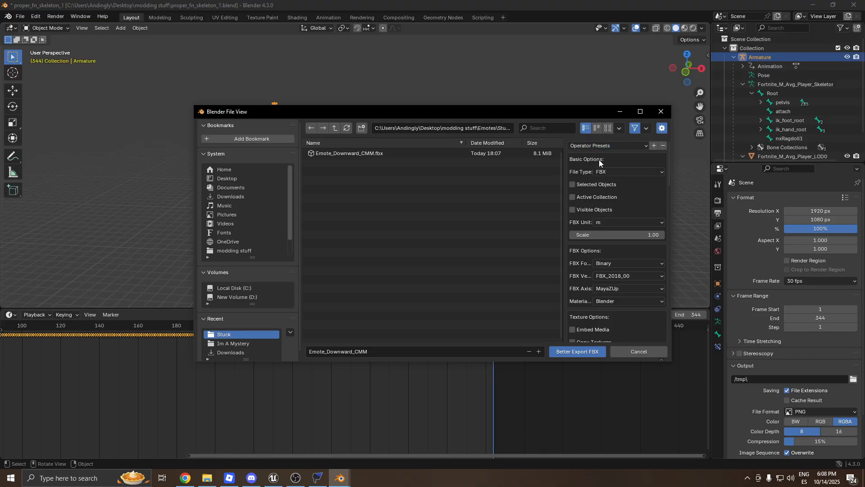
Name the export Emote_Downward_CMF, review the remaining options, export the FBX, and check the Stuck folder in File Explorer.
scroll(630, 208, down, 2)
click(367, 351)
key(super+v)
click(544, 202)
drag(672, 172, 666, 340)
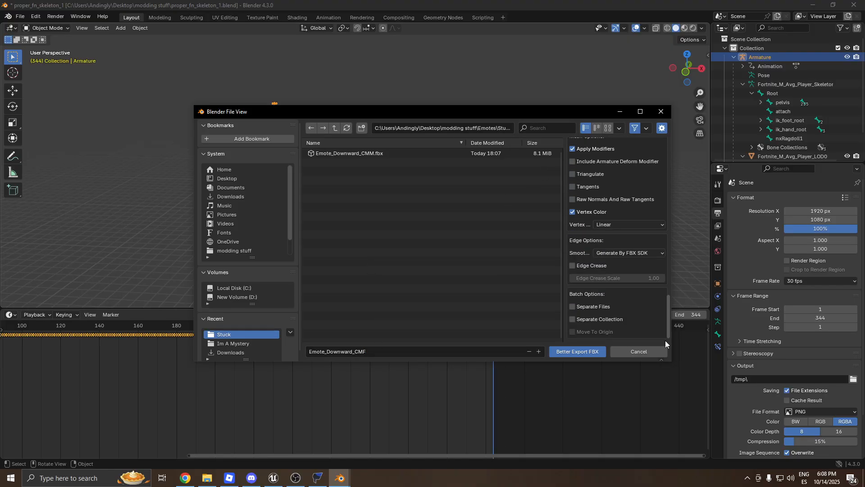
click(576, 350)
click(206, 478)
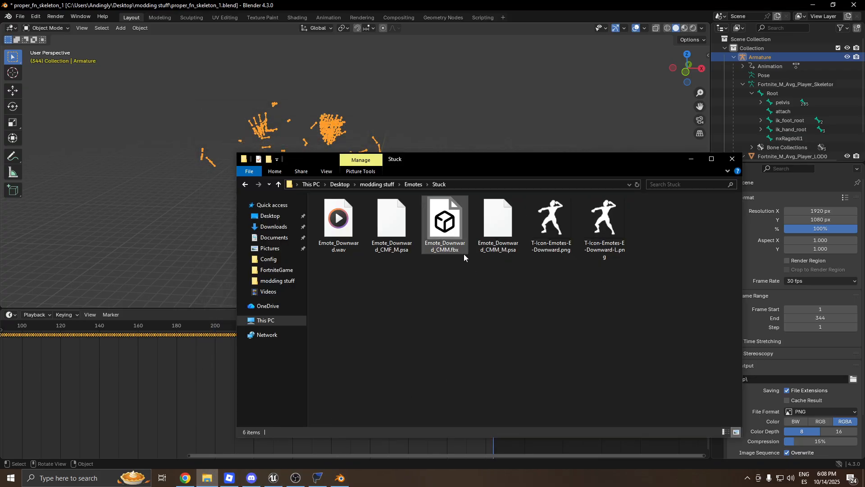
click(296, 478)
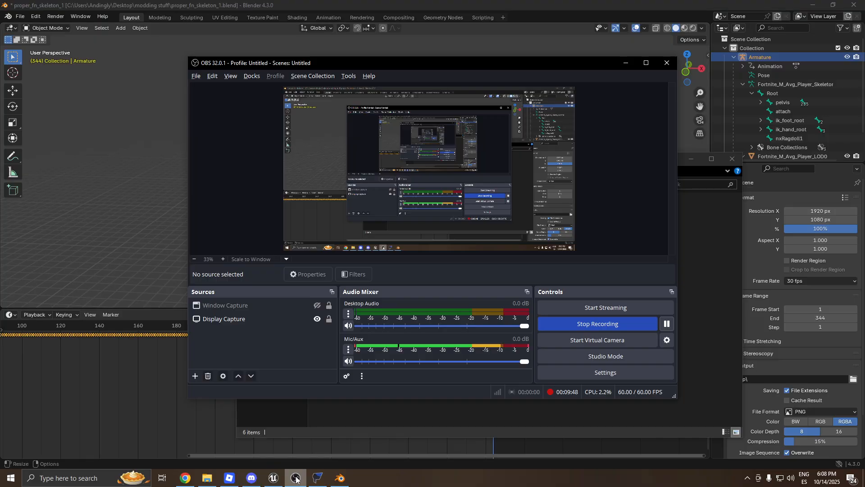
click(296, 478)
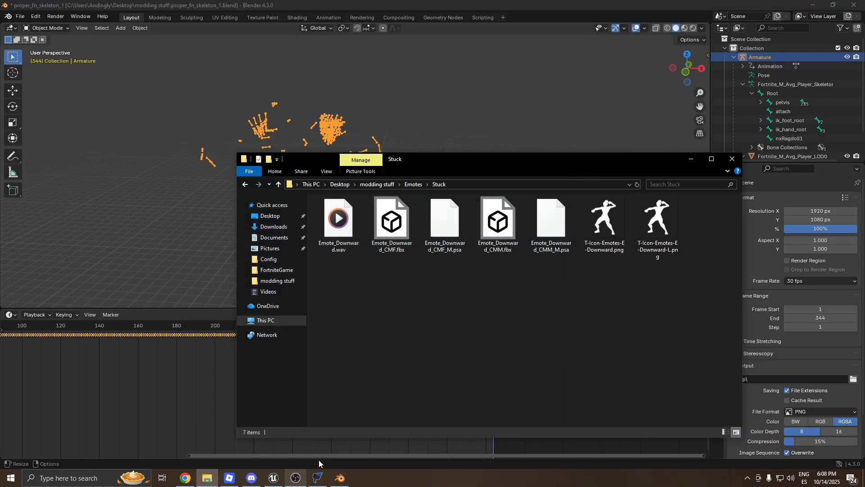
click(279, 477)
click(280, 477)
click(296, 478)
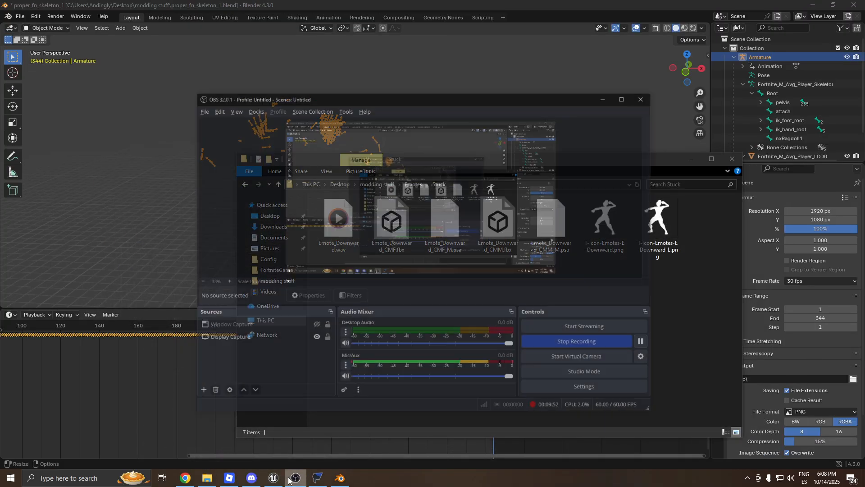
click(502, 410)
click(296, 477)
click(295, 478)
click(498, 223)
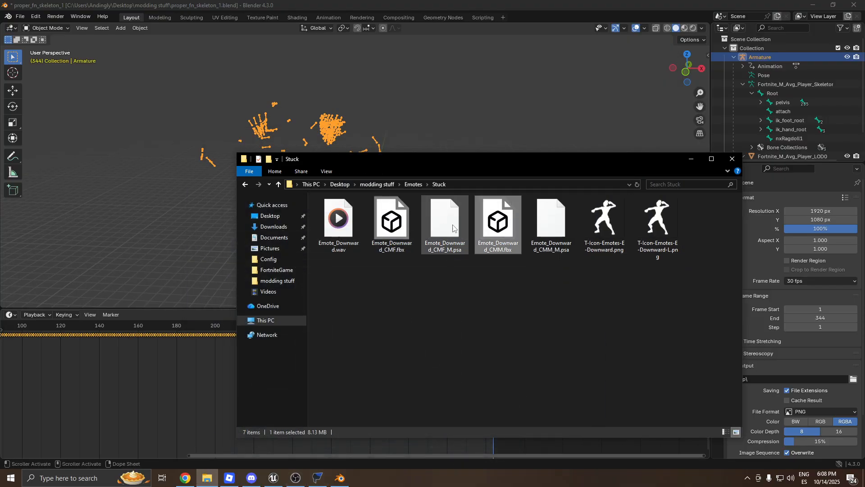
click(497, 295)
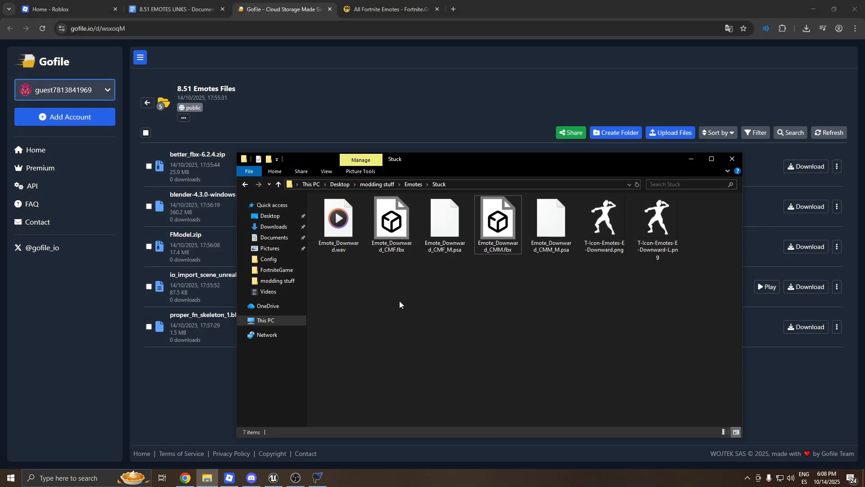
Switch to the FortniteGame project in Unreal Editor and open the Emotes folder inside the creator's own content folder.
click(277, 480)
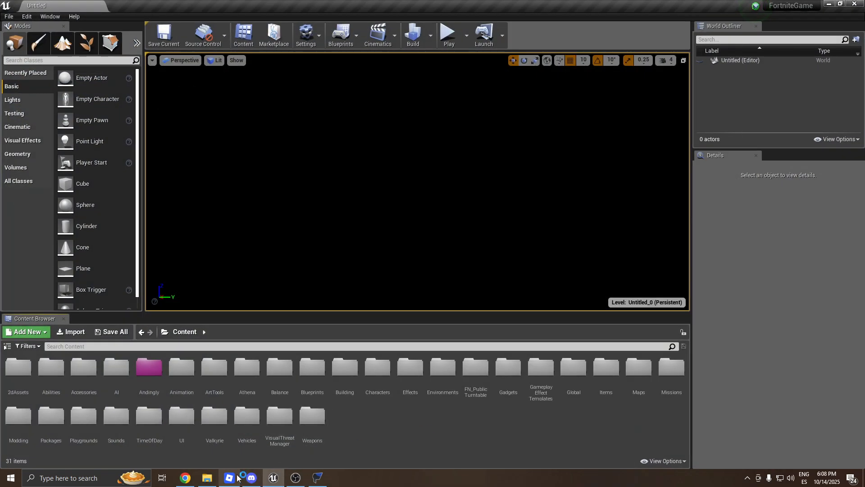
click(294, 477)
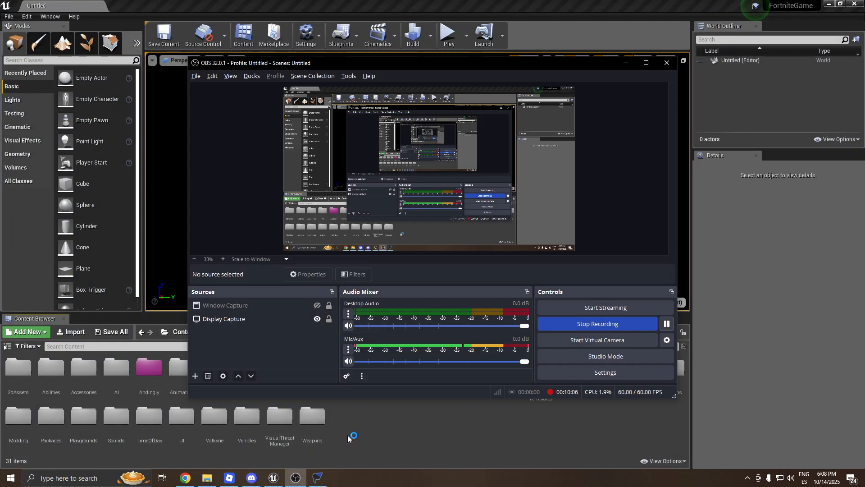
click(376, 444)
click(164, 367)
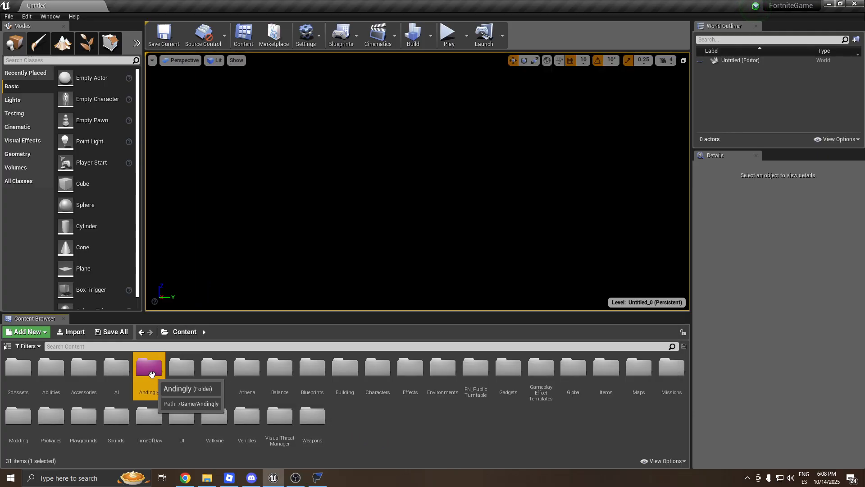
double_click(152, 377)
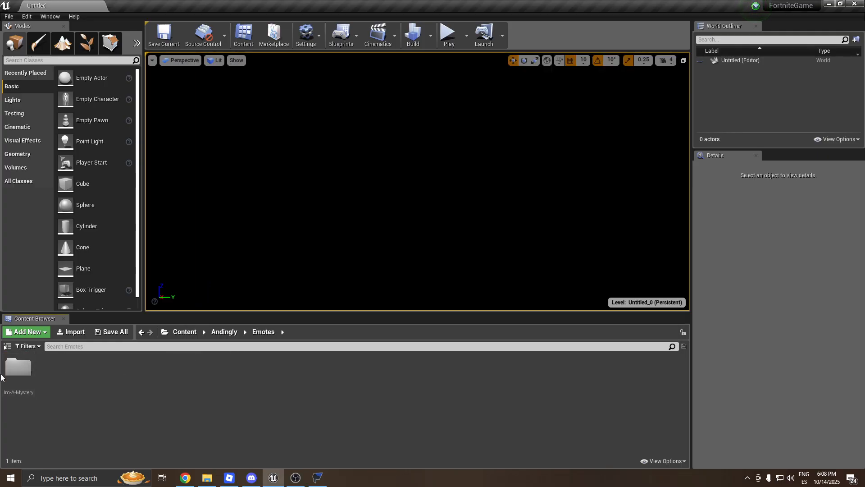
Create a folder named Stuck inside the Emotes content folder and open it.
right_click(78, 378)
click(127, 57)
text(Stu)
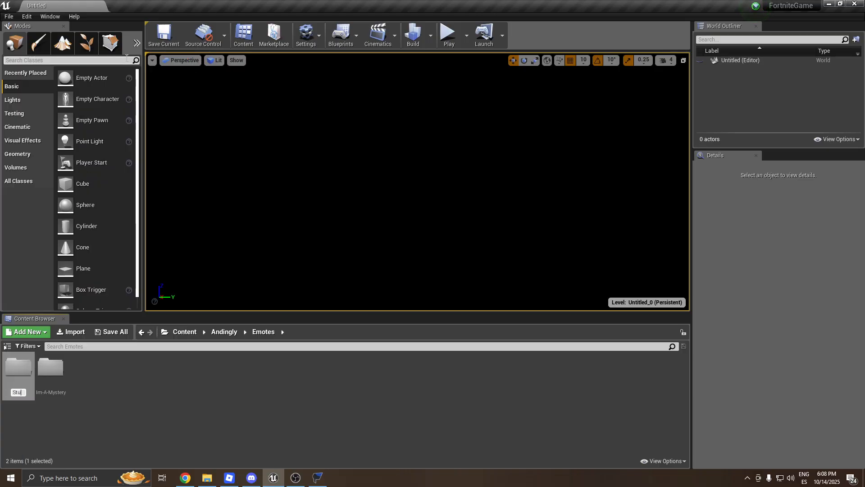
text(ck)
key(Return)
double_click(58, 368)
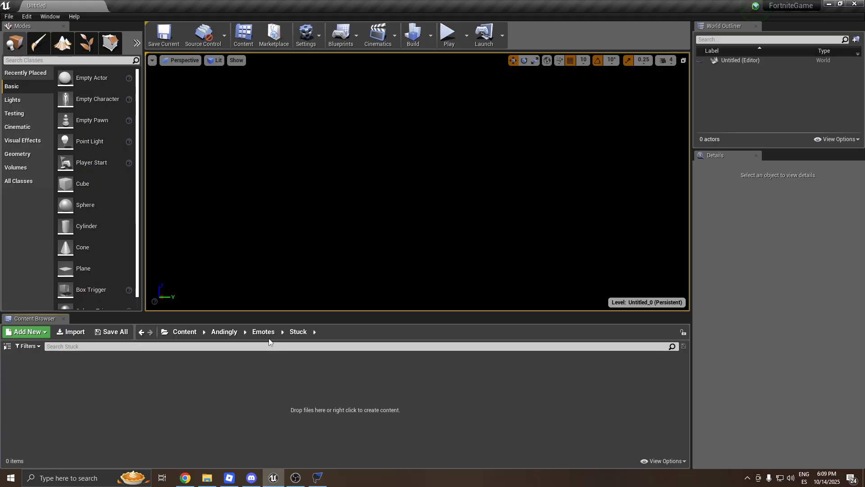
Import Emote_Downward.wav and the icons T-Icon-Emotes-E-Downward.png and T-Icon-Emotes-E-Downward-L.png from File Explorer into the Stuck content folder.
key(alt+Tab)
click(484, 192)
click(338, 226)
drag(158, 376, 83, 364)
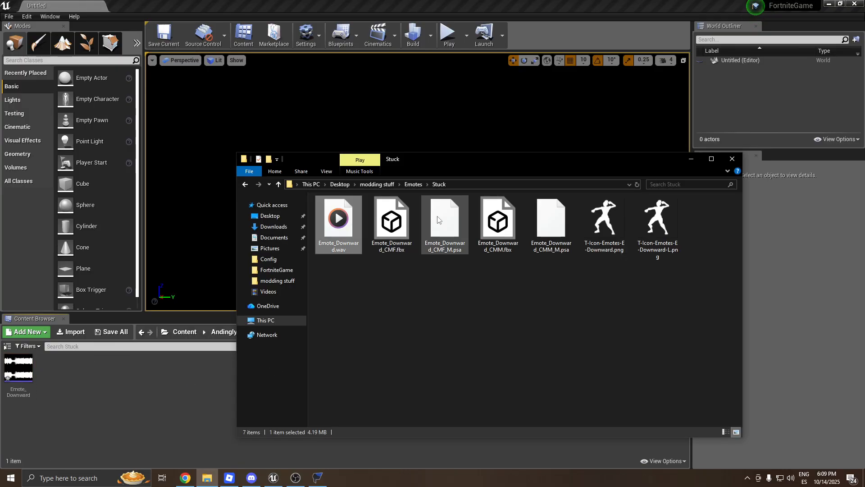
click(604, 220)
ctrl+click(658, 220)
drag(658, 221, 73, 386)
Import Emote_Downward_CMF.fbx into the Stuck content folder with Import Mesh disabled and Fortnite_M_Avg_Player_Skeleton as the skeleton.
click(374, 246)
drag(374, 246, 410, 212)
drag(427, 243, 130, 381)
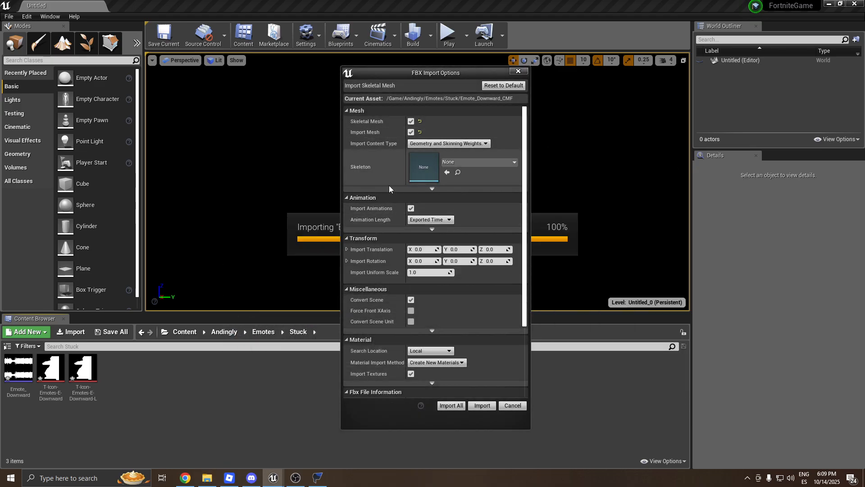
click(412, 132)
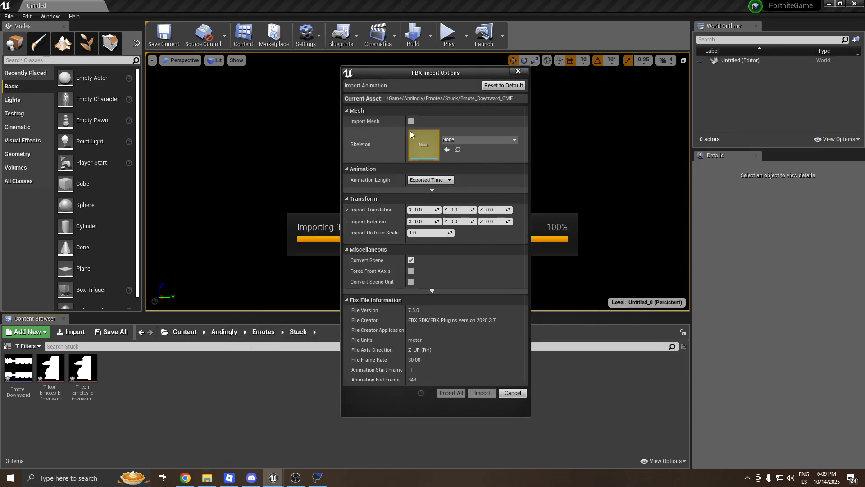
click(458, 140)
text(avg)
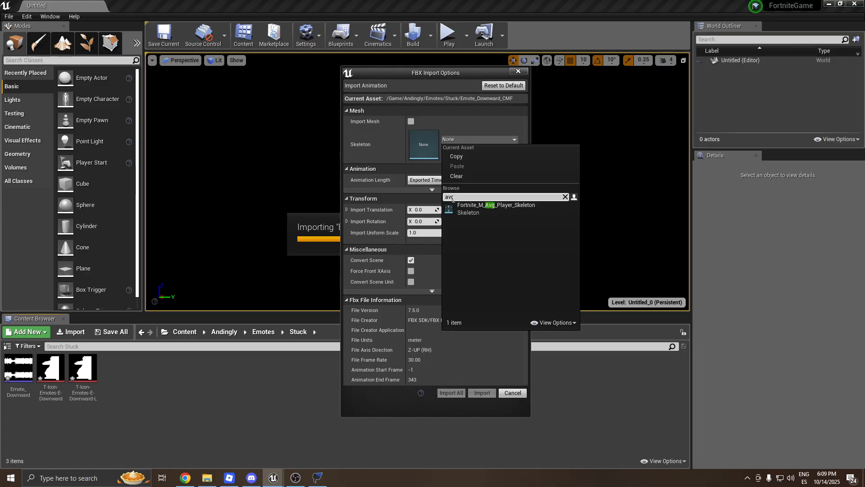
click(492, 209)
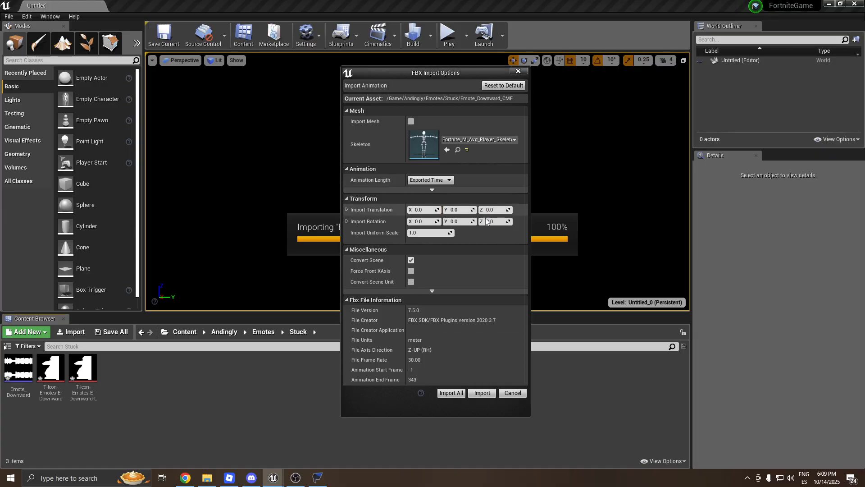
click(482, 393)
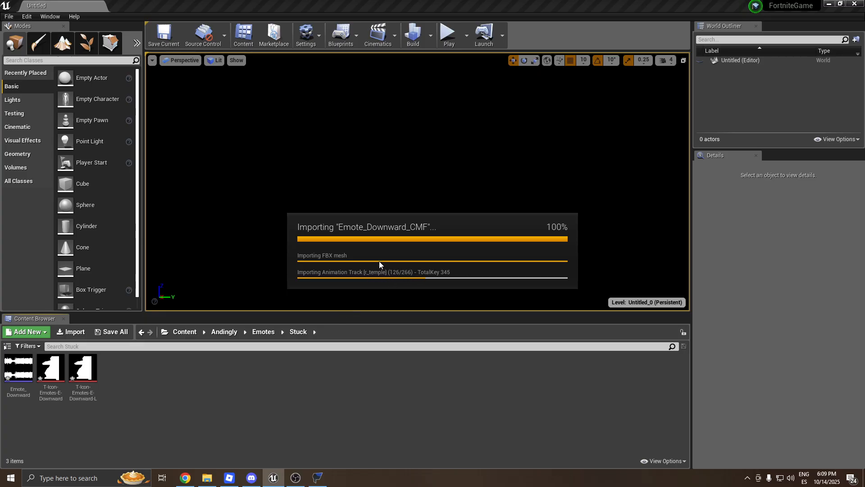
Import Emote_Downward_CMM.fbx from File Explorer into the Stuck content folder with Import Mesh disabled and Fortnite_M_Avg_Player_Skeleton as the skeleton.
key(alt+Tab)
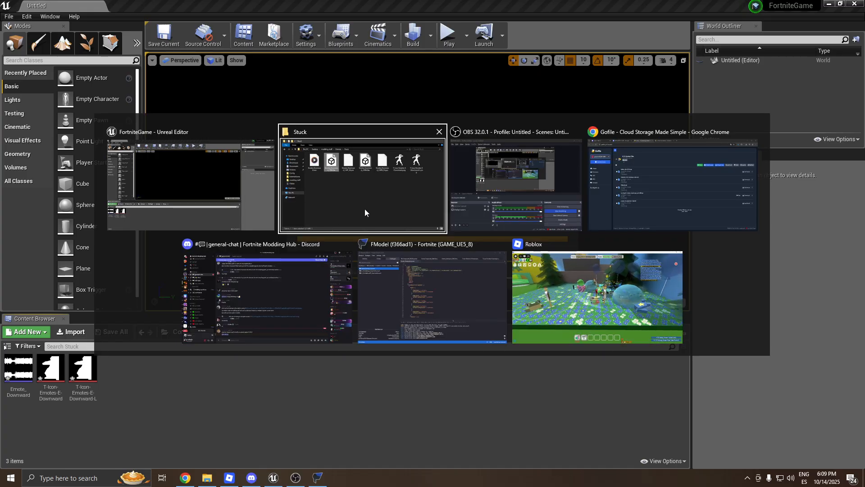
drag(497, 222, 160, 388)
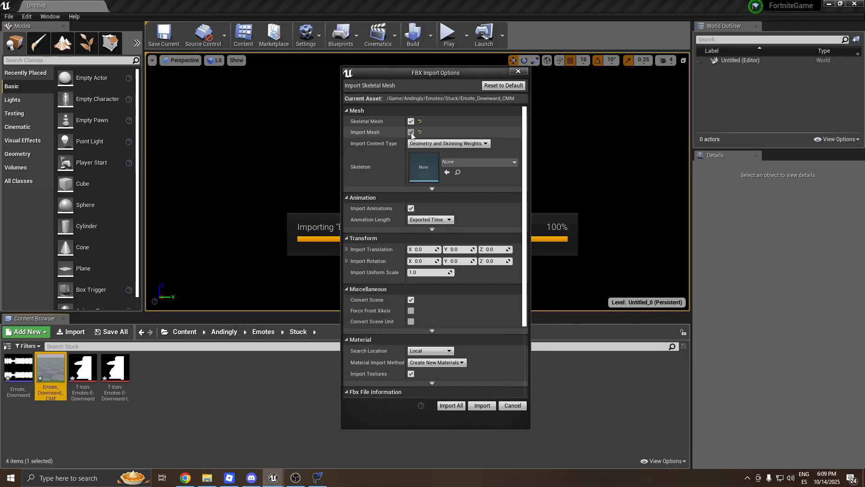
click(411, 130)
click(479, 139)
text(avg)
click(485, 206)
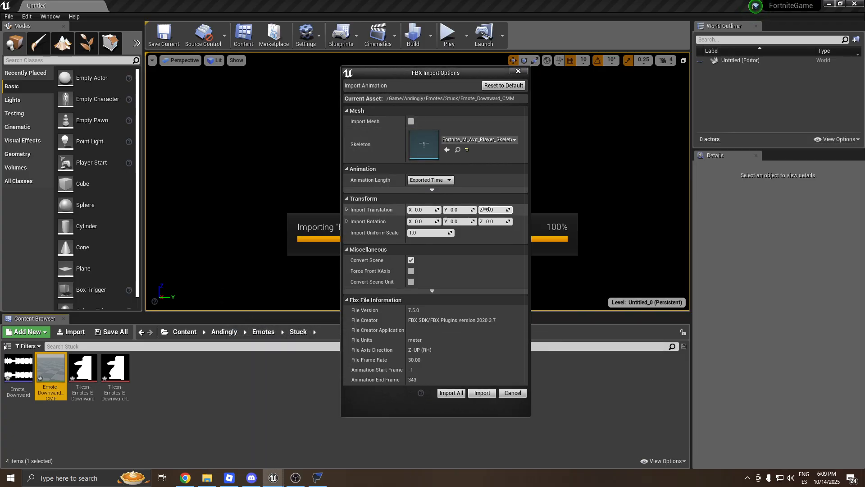
click(482, 392)
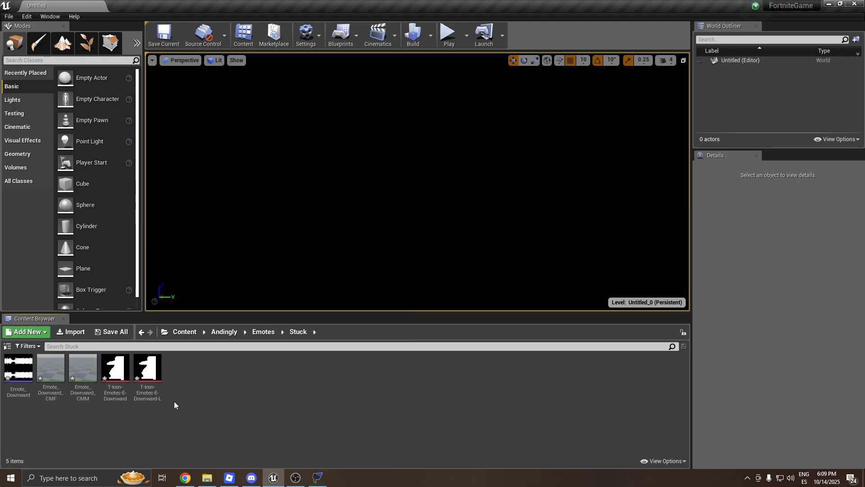
Set the Texture Group of both T-Icon-Emotes-E-Downward icons to UI through bulk property editing and save them.
click(115, 367)
ctrl+click(148, 367)
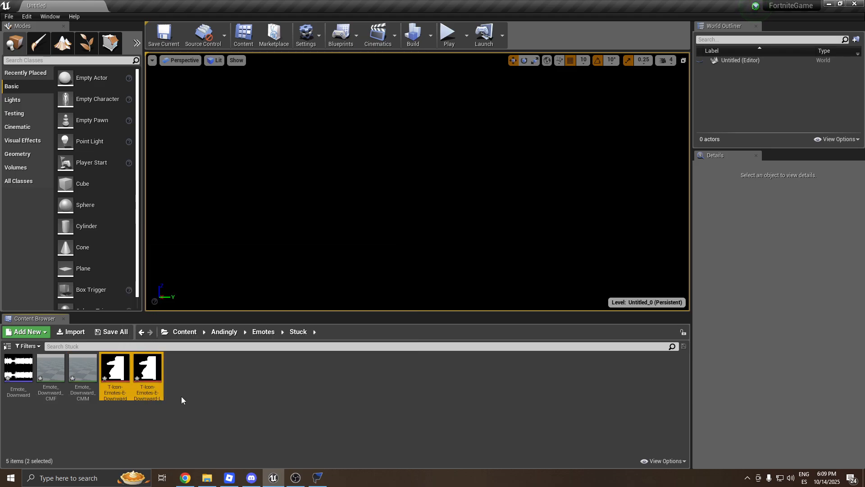
right_click(145, 394)
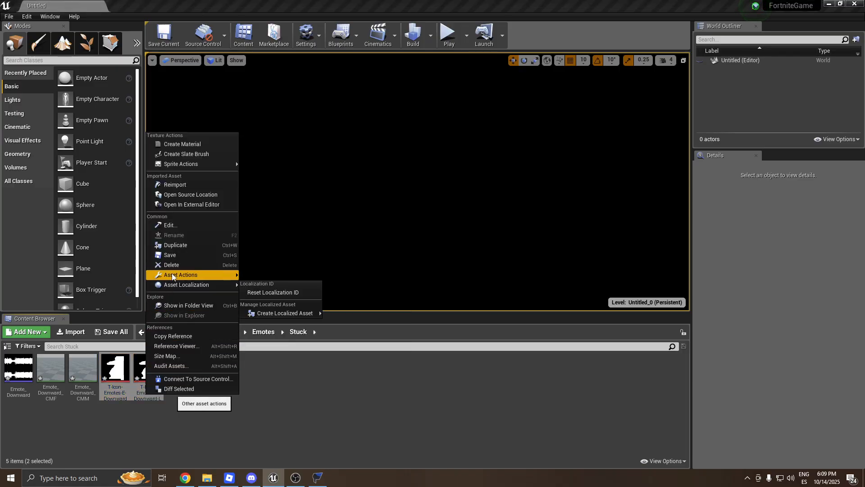
mouse_move(171, 273)
click(271, 377)
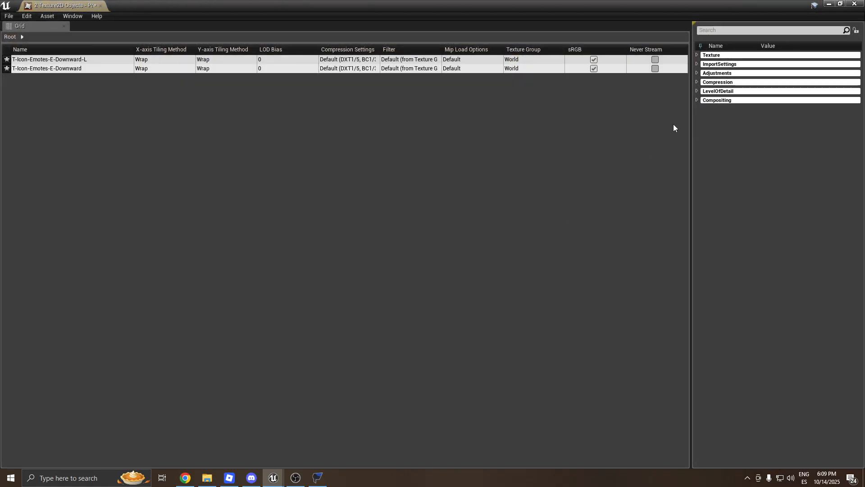
click(698, 92)
click(770, 129)
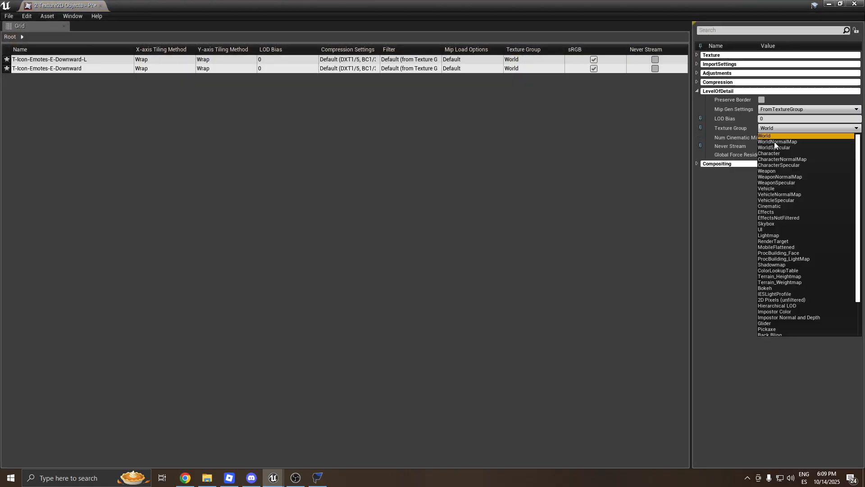
click(767, 230)
click(4, 16)
click(27, 33)
click(855, 3)
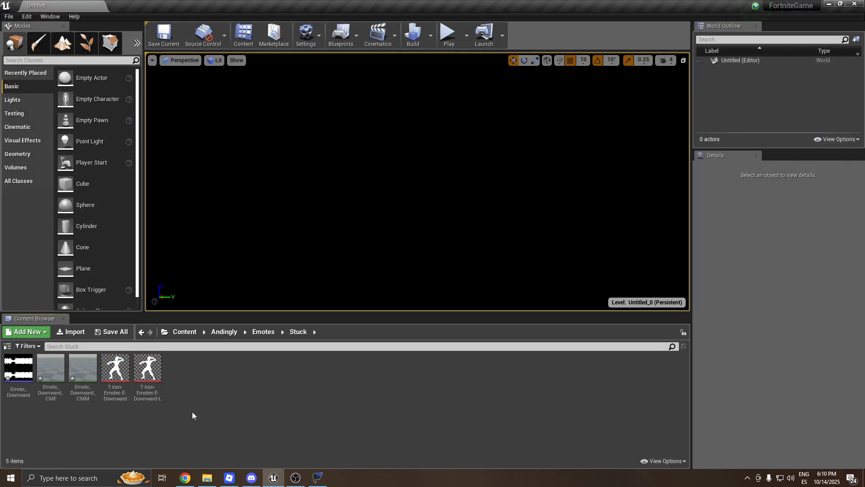
Open the Emote_Downward sound wave and enable Streaming, Play When Silent and Looping.
click(14, 380)
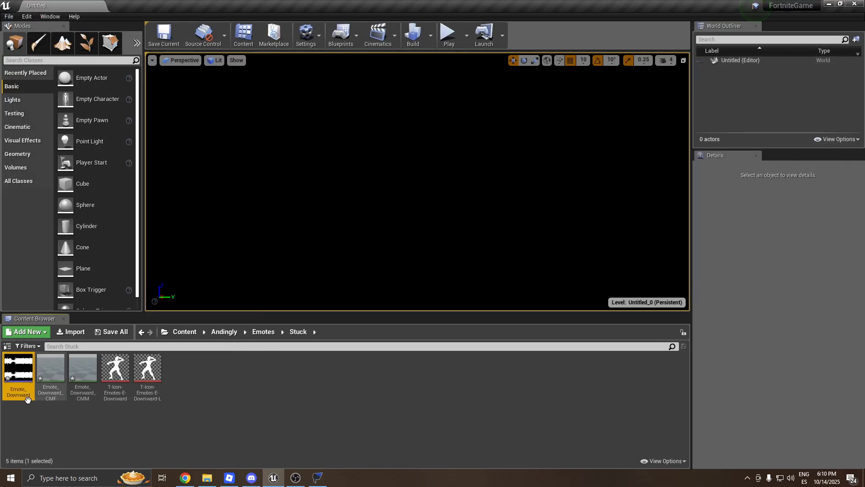
double_click(6, 377)
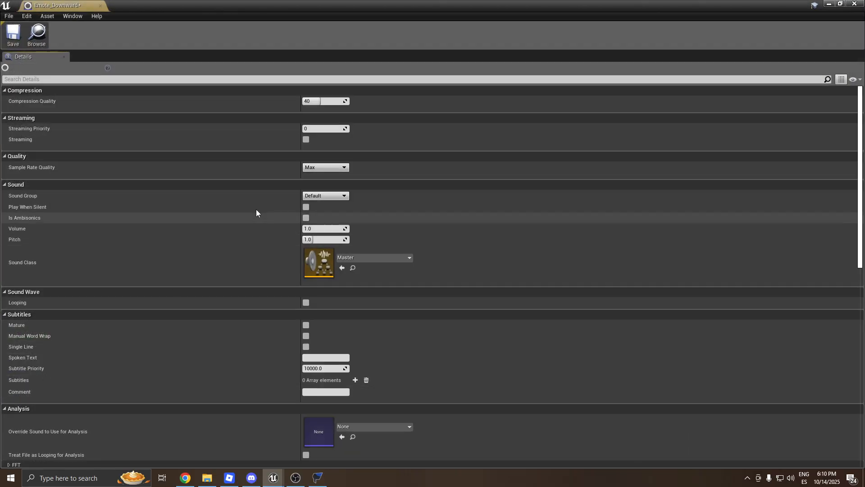
click(307, 139)
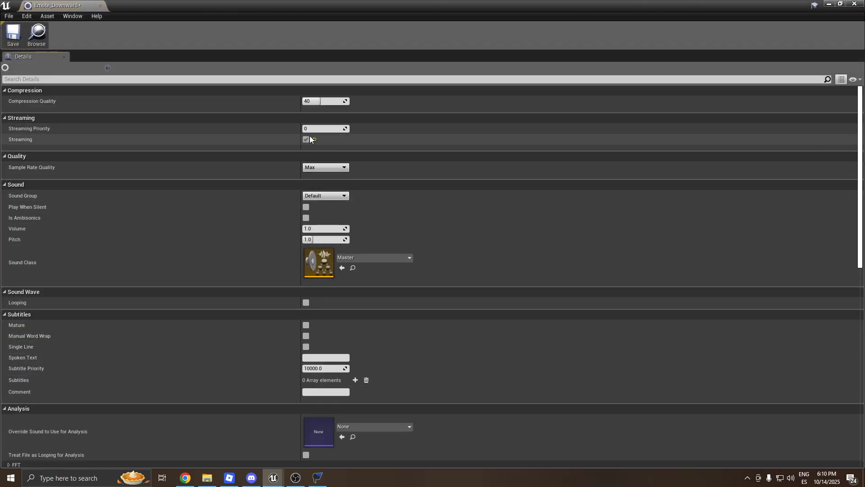
click(307, 206)
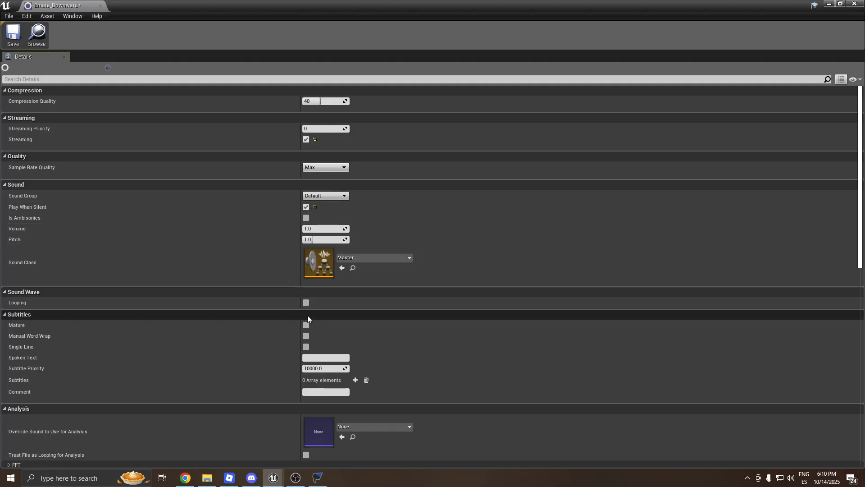
click(306, 303)
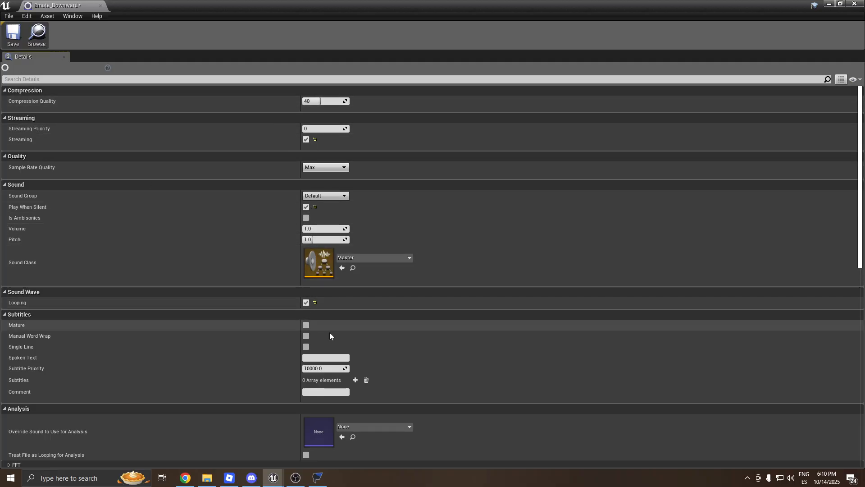
Check the original Emote_Downward properties in FModel, set the sound wave's Compression Quality to 60 in Unreal Editor and save it.
click(318, 478)
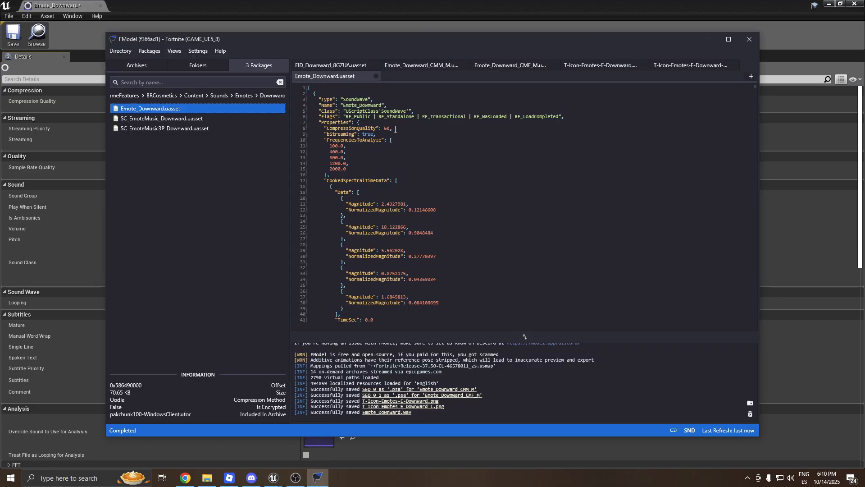
click(763, 180)
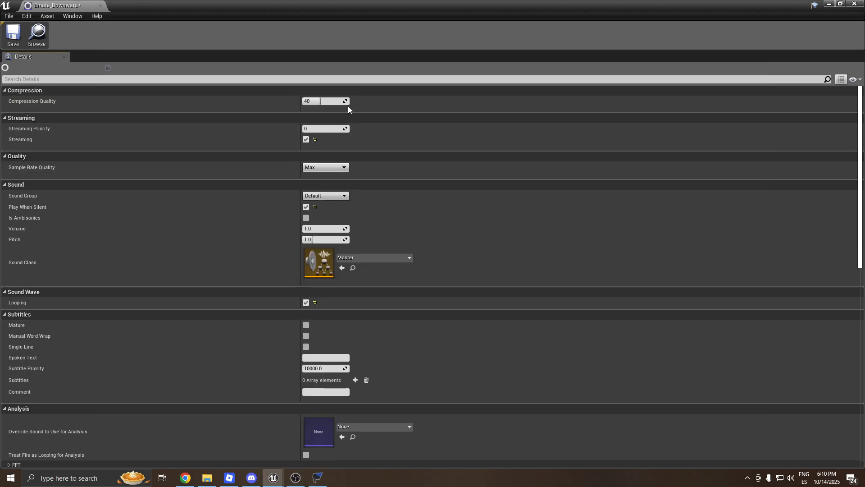
click(325, 103)
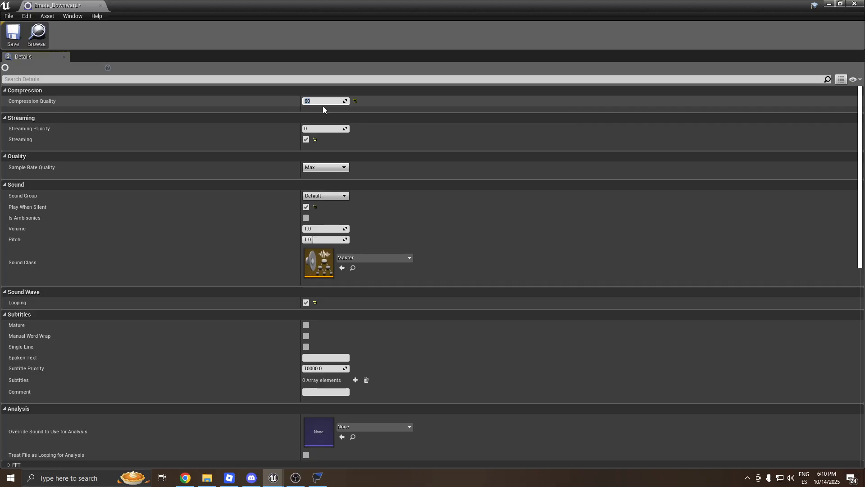
click(13, 37)
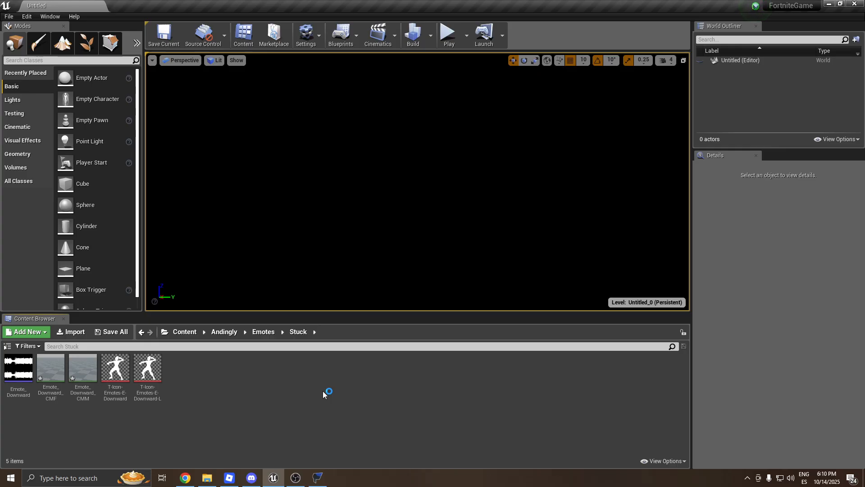
Create a sound cue from the Emote_Downward sound wave.
click(19, 388)
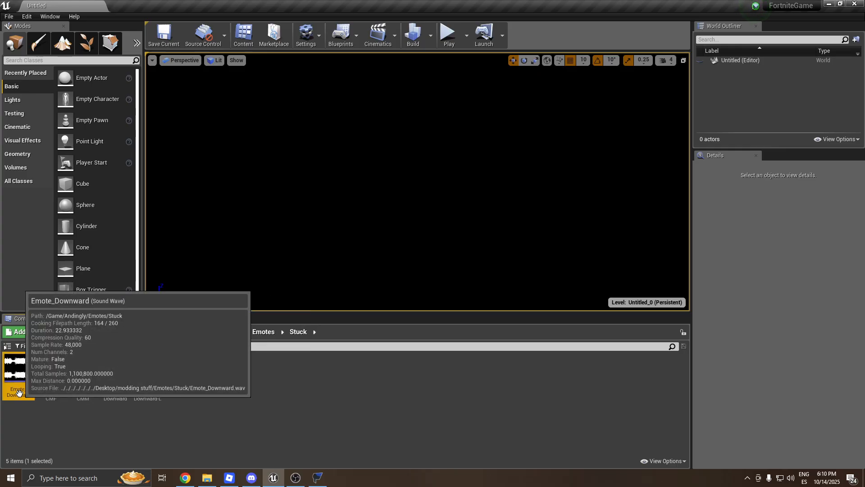
right_click(18, 393)
click(50, 142)
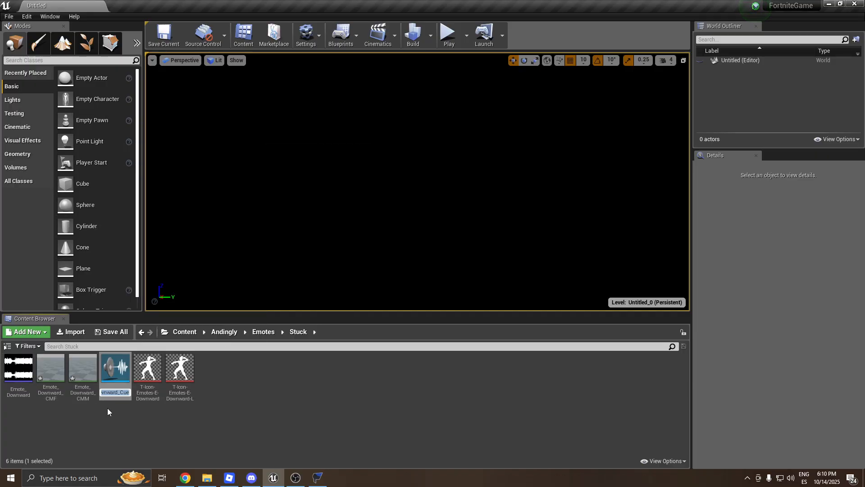
Copy the SC_EmoteMusic_Downward asset name from FModel and rename the new sound cue with it in Unreal Editor.
key(alt+Tab)
click(417, 176)
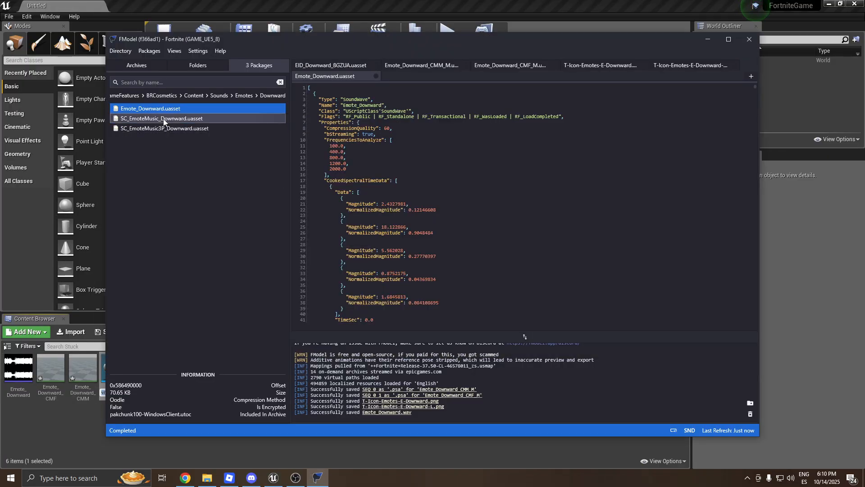
click(147, 119)
right_click(147, 119)
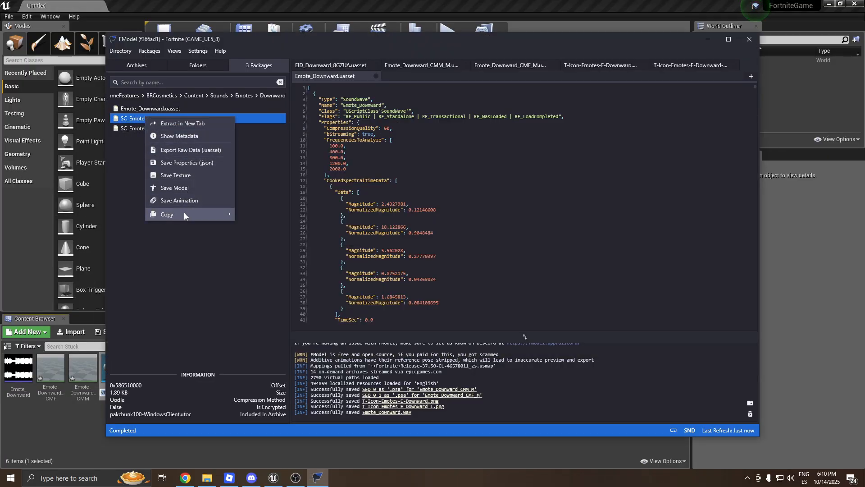
mouse_move(184, 213)
click(285, 265)
click(108, 379)
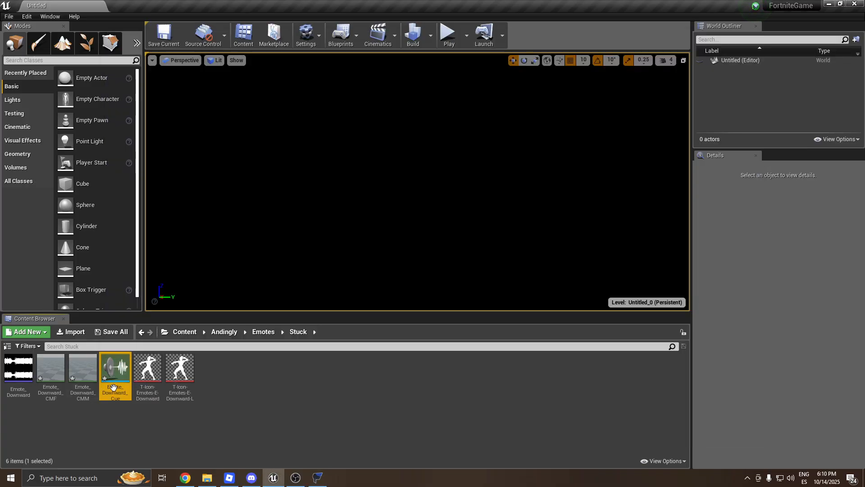
key(F2)
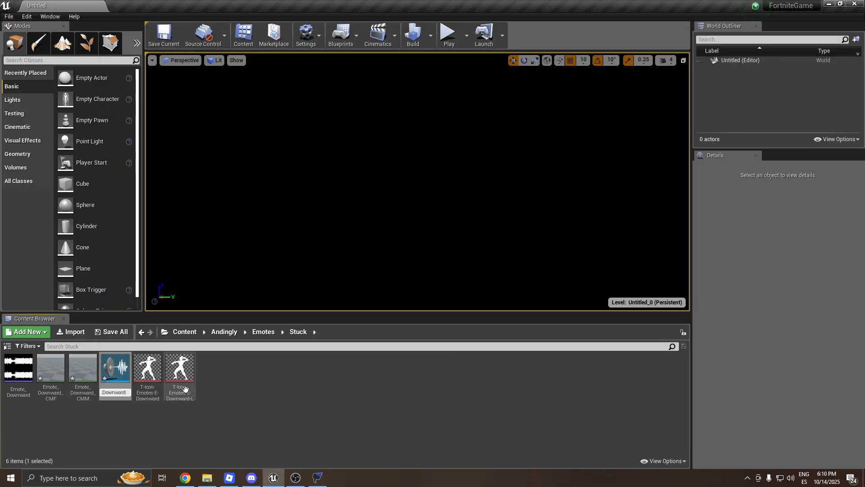
key(Return)
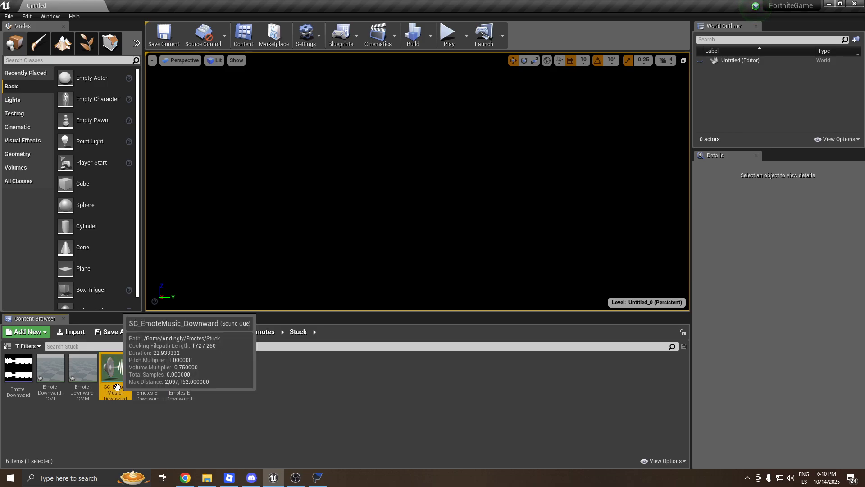
Open the SC_EmoteMusic_Downward cue, move its Wave Player node farther from the Output node and enable Looping on it.
double_click(117, 388)
drag(434, 282, 294, 271)
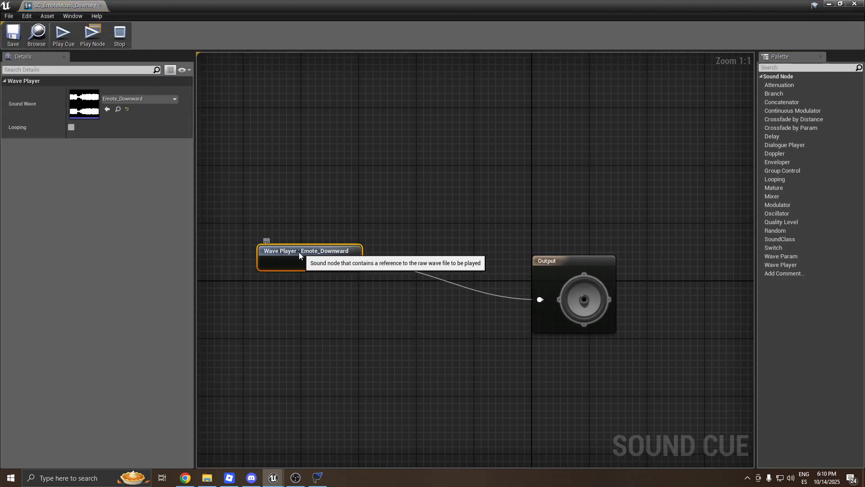
drag(295, 250, 288, 258)
click(71, 128)
Set the sound cue's Attenuation Settings to Fort_Emotes_Athena_Att and its Volume Multiplier to 1.0.
click(319, 183)
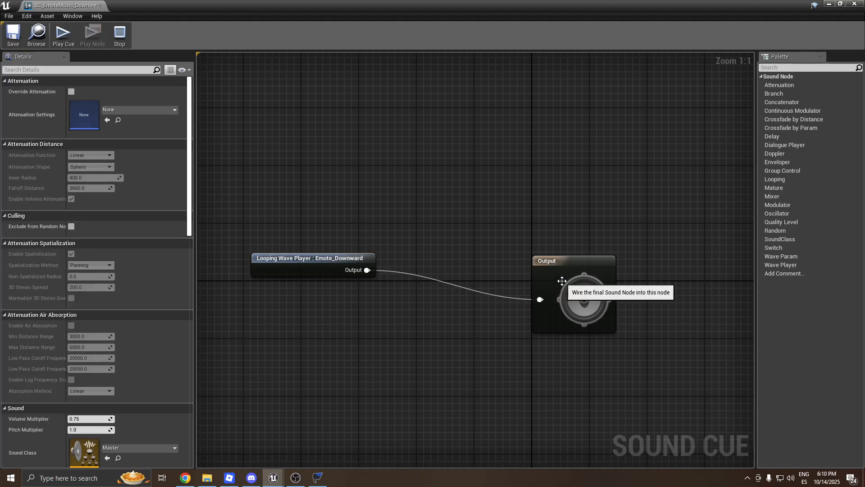
click(139, 111)
text(emote)
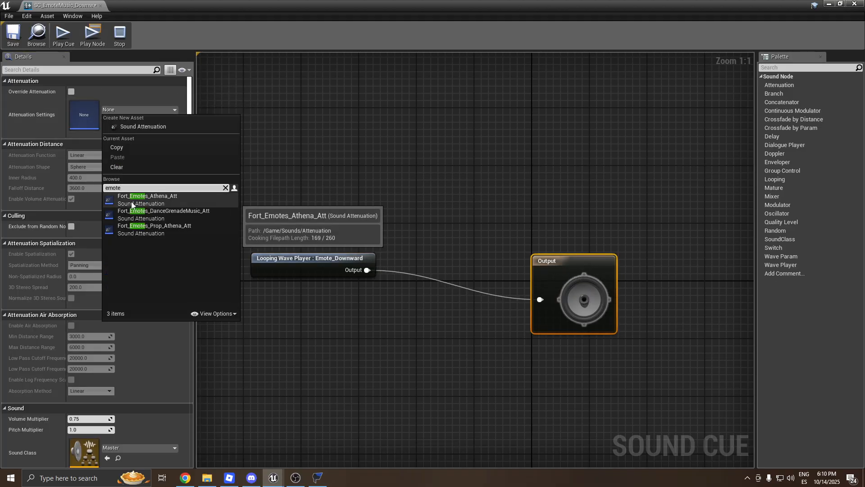
click(156, 198)
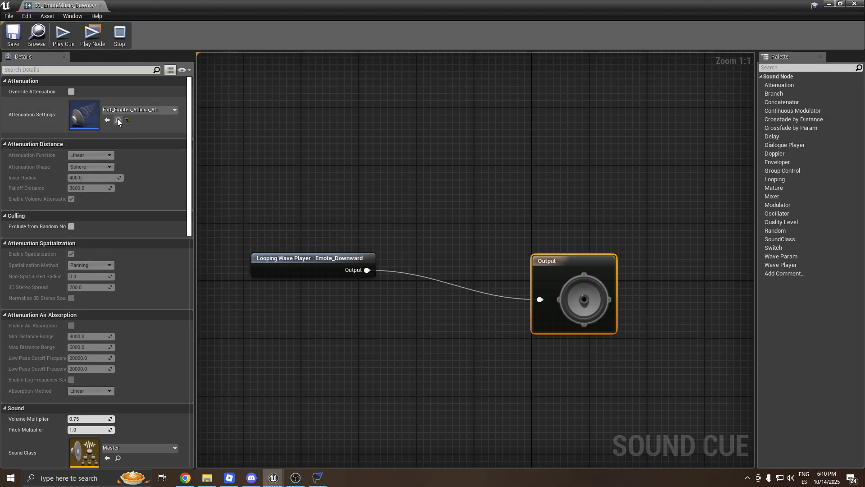
scroll(137, 168, down, 4)
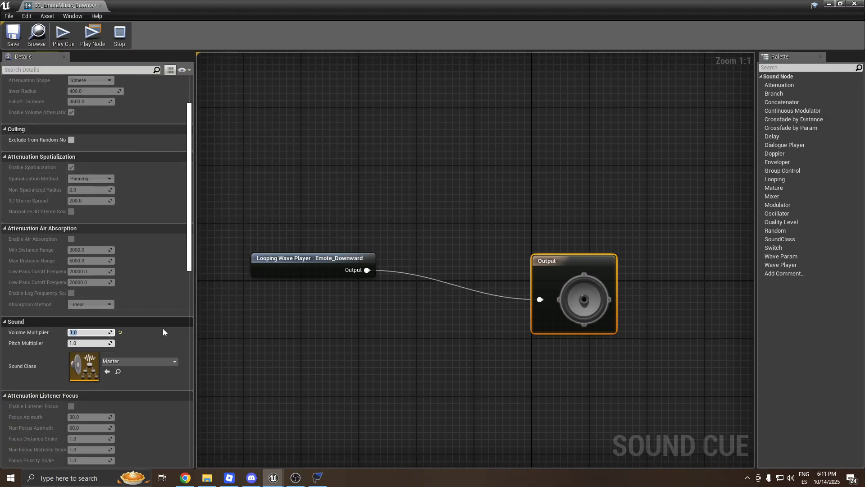
Set the sound cue's Sound Class to Fort_DanceMusic_1P_PSM.
scroll(139, 329, down, 3)
click(136, 289)
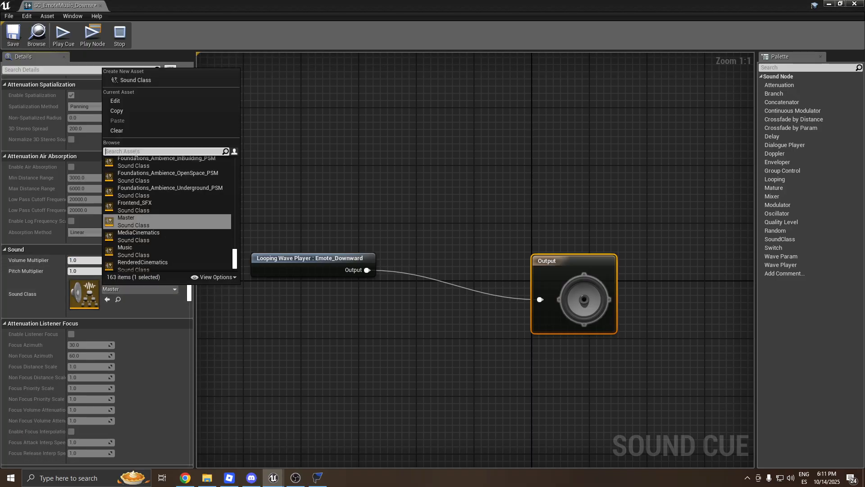
text(music)
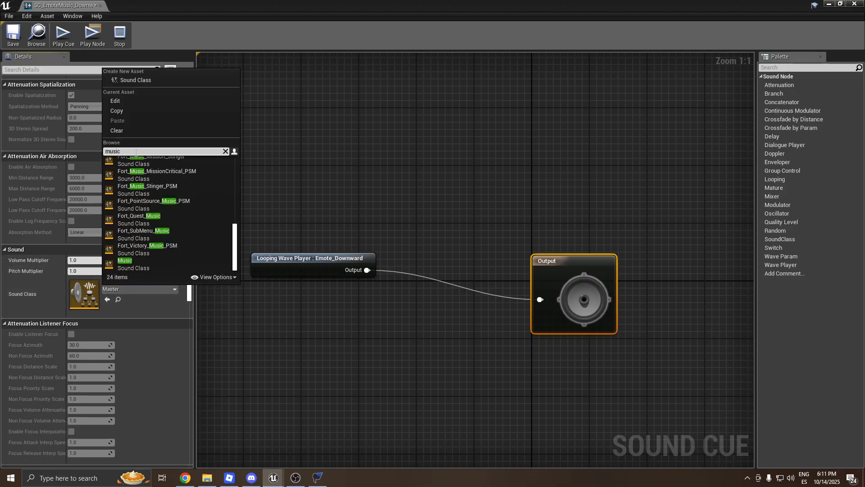
scroll(148, 249, up, 10)
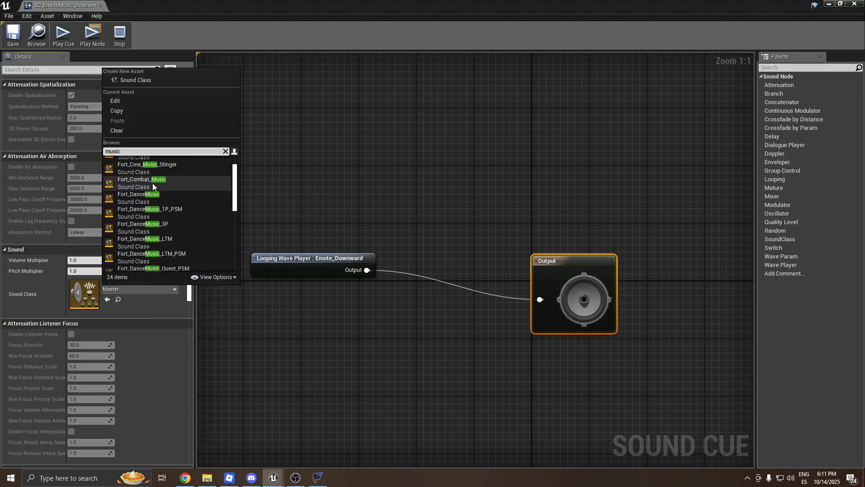
scroll(135, 199, down, 1)
double_click(125, 155)
text(dance)
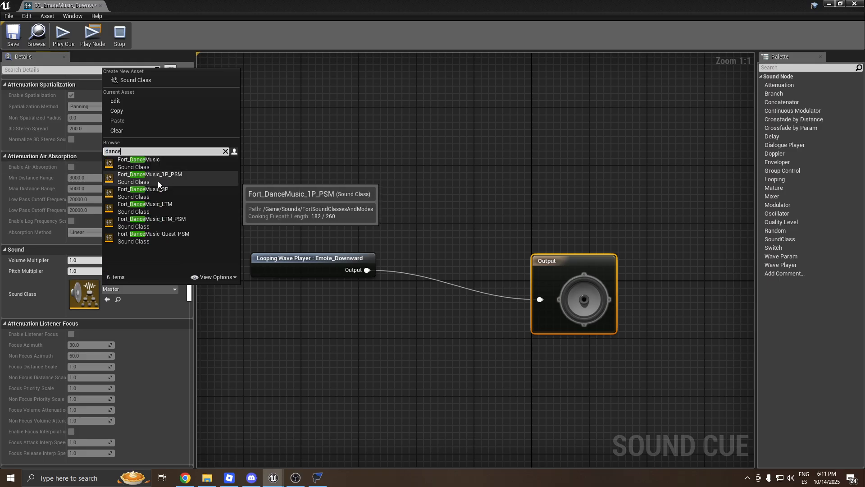
click(155, 178)
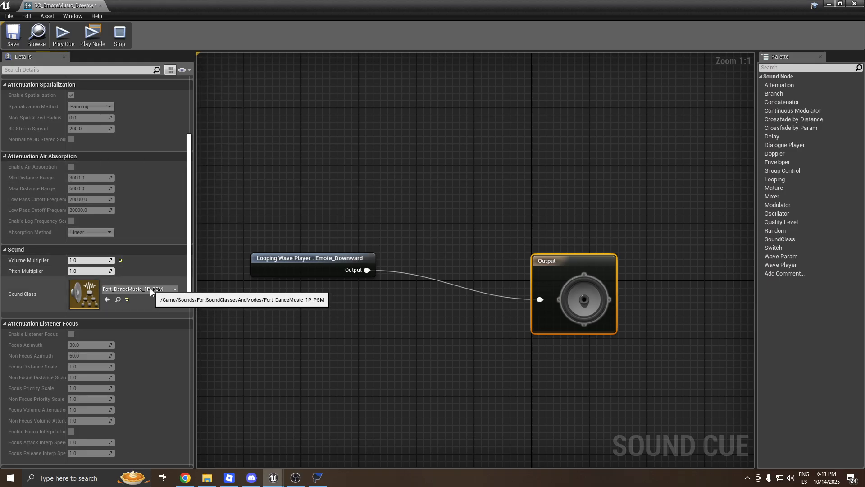
Save and close the SC_EmoteMusic_Downward cue, and create a duplicate of it in the Stuck folder.
click(13, 31)
click(324, 141)
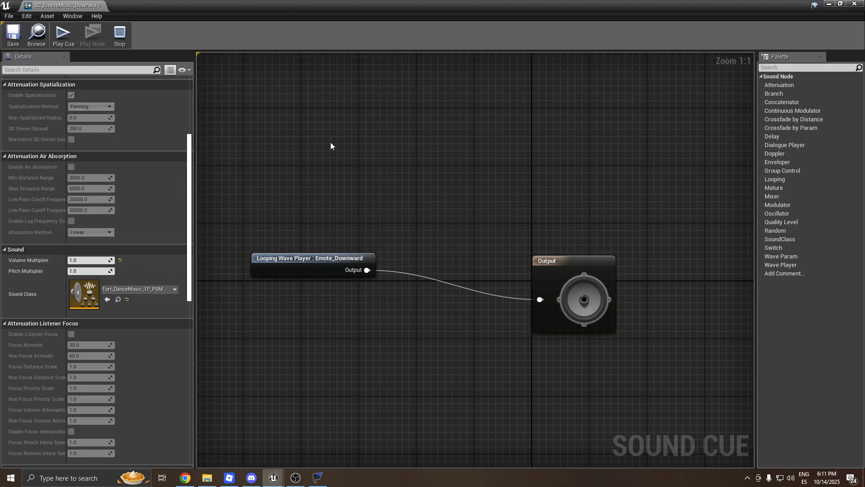
click(855, 4)
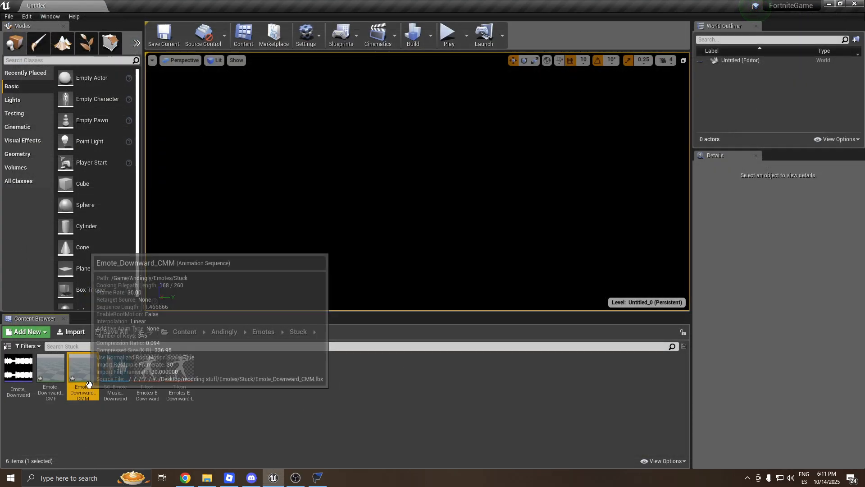
key(ctrl+c)
key(ctrl+v)
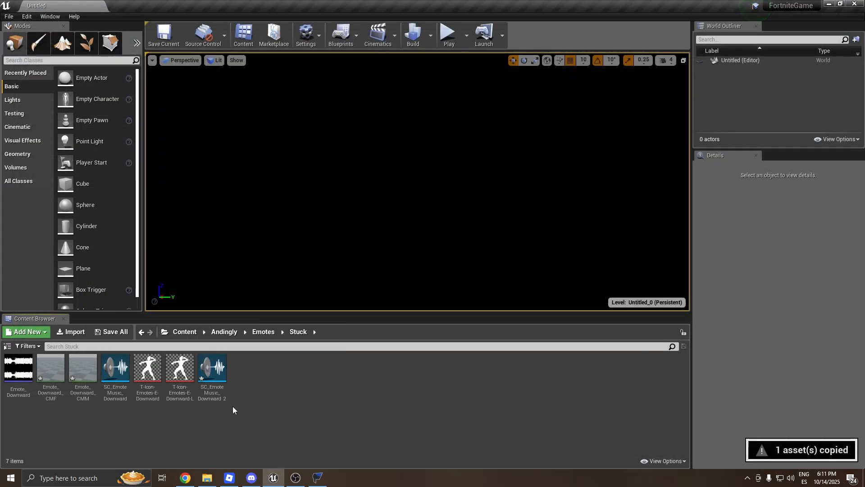
Copy the SC_EmoteMusic3P_Downward package name without extension from FModel and rename the duplicated sound cue with it in Unreal Editor.
key(alt+Tab)
click(377, 178)
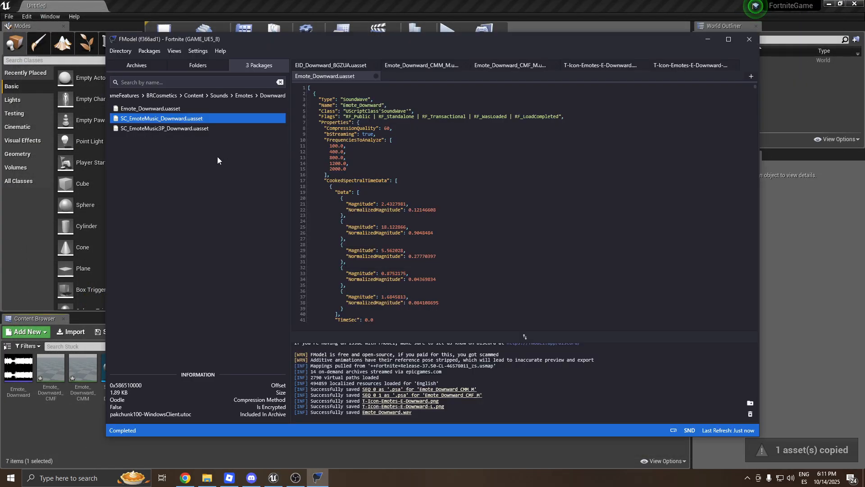
click(146, 129)
right_click(145, 129)
mouse_move(174, 228)
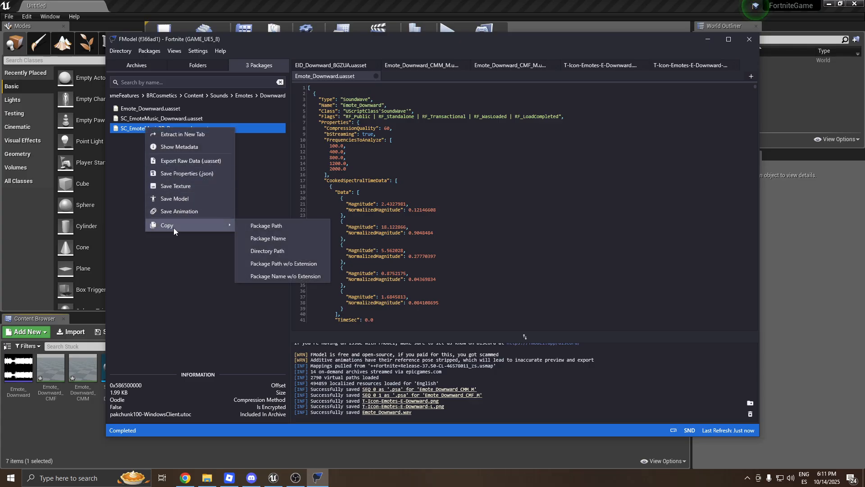
click(285, 276)
key(alt+Tab)
key(F2)
key(ctrl+v)
key(Return)
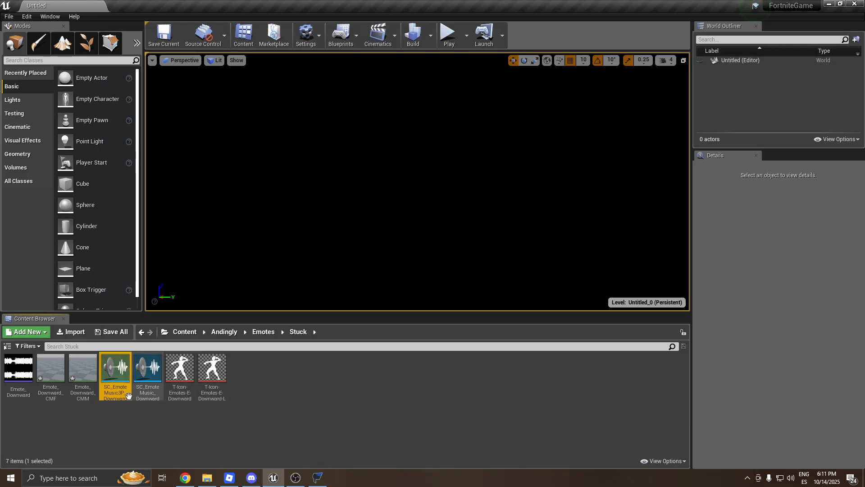
Set the SC_EmoteMusic3P_Downward cue's Sound Class to Fort_DanceMusic_3P, and save and close the cue.
double_click(135, 388)
click(641, 292)
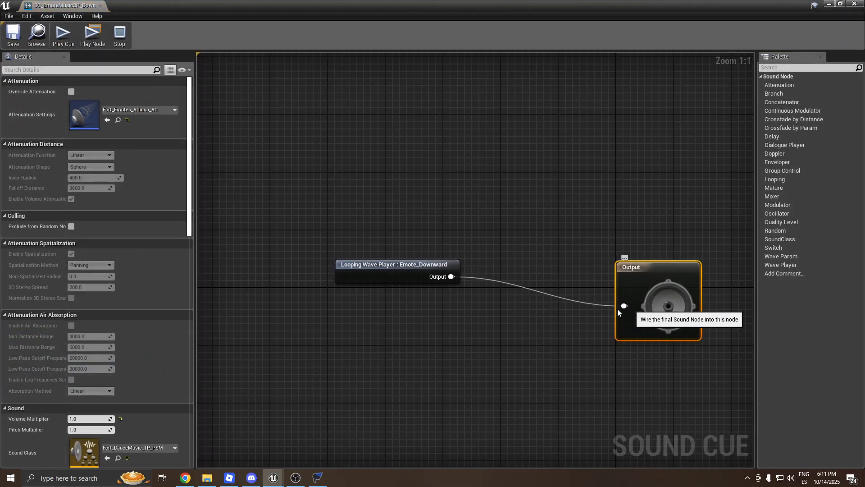
scroll(120, 351, down, 2)
click(135, 390)
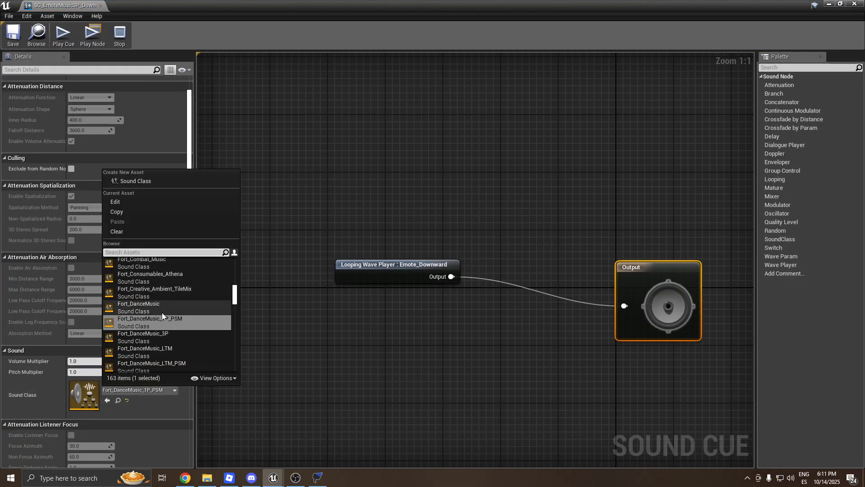
click(157, 341)
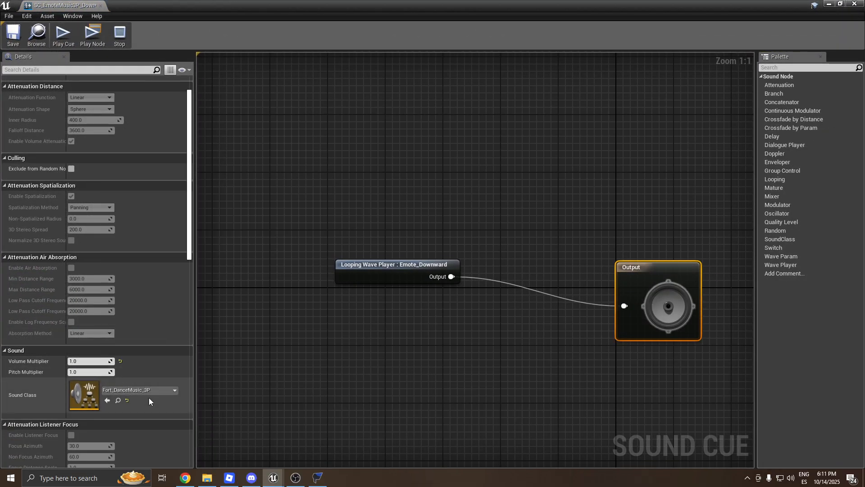
click(14, 43)
click(854, 4)
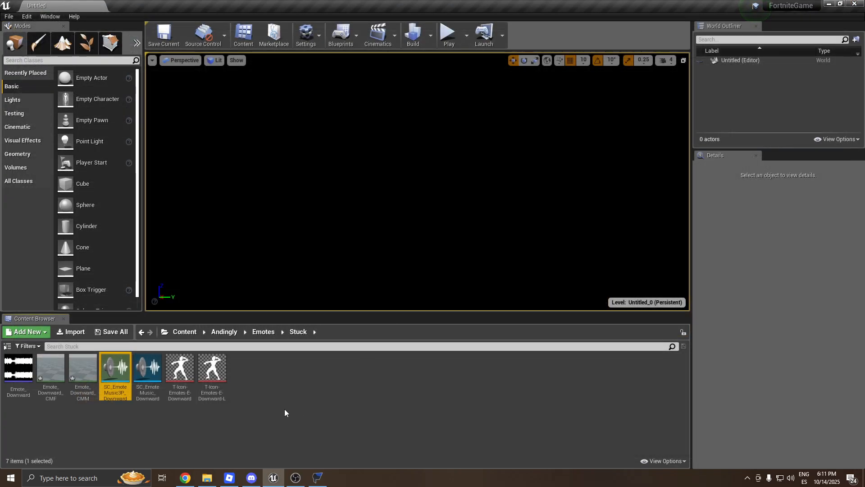
Set the Retarget Source of the Emote_Downward_CMF animation to SK_M_Female_Base_Skeleton, and save and close it.
double_click(57, 395)
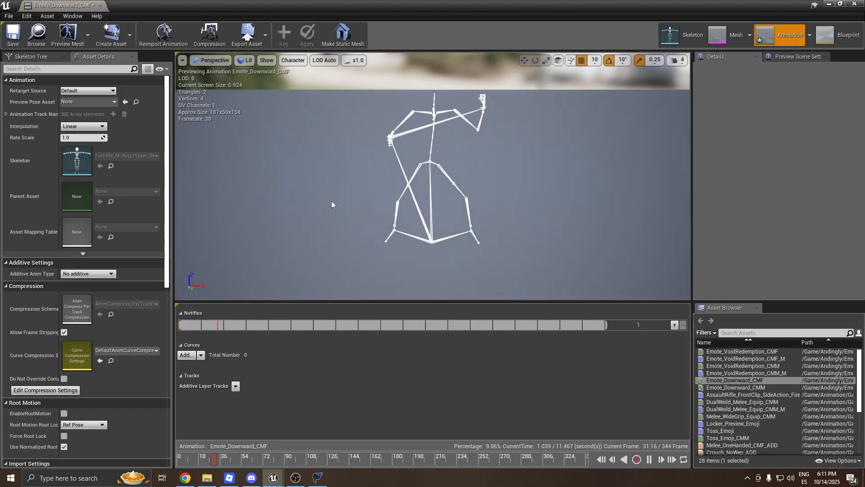
click(81, 92)
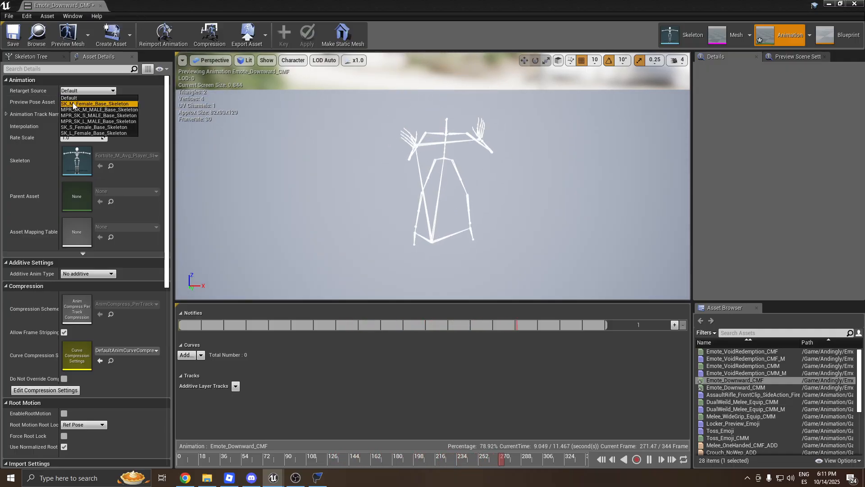
click(74, 103)
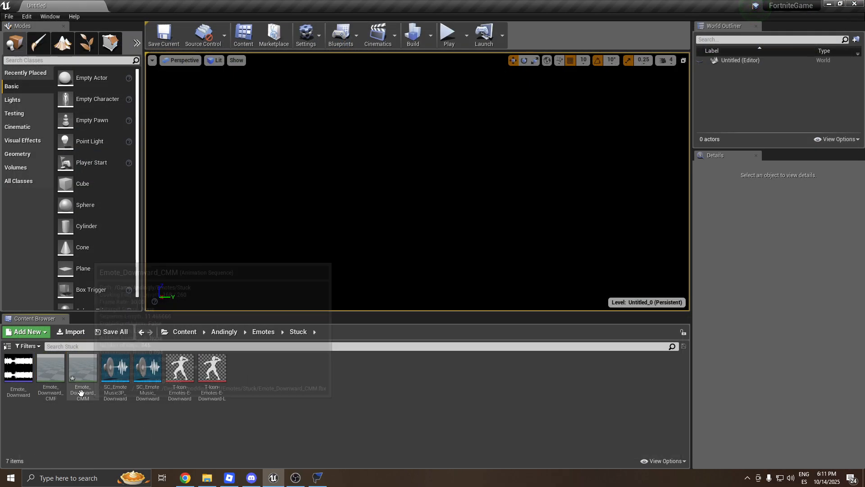
Set the Retarget Source of the Emote_Downward_CMM animation to MPR_SK_M_MALE_Base_Skeleton, and save and close it.
double_click(81, 392)
click(88, 91)
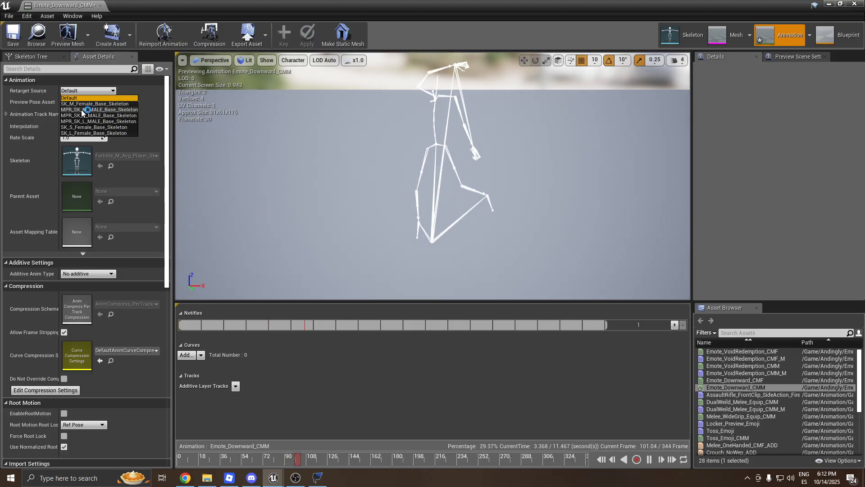
click(79, 109)
click(37, 36)
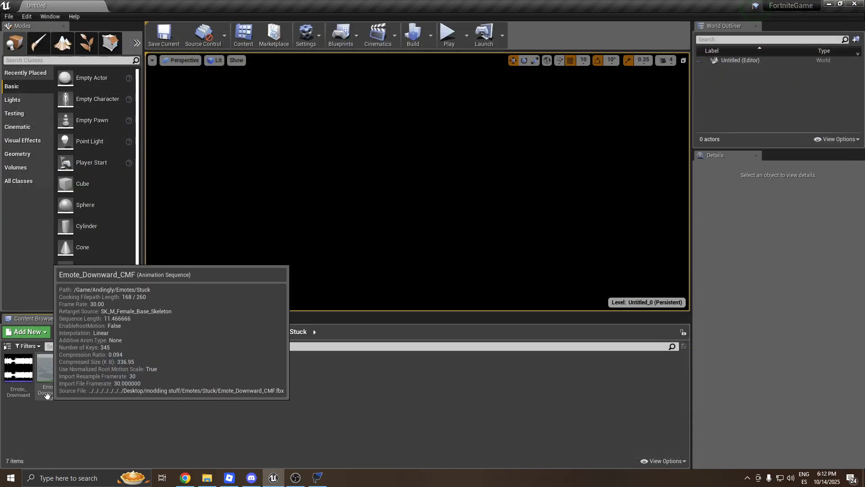
Create an AnimMontage from the Emote_Downward_CMF animation and name it Emote_Downward_CMF_M.
click(45, 391)
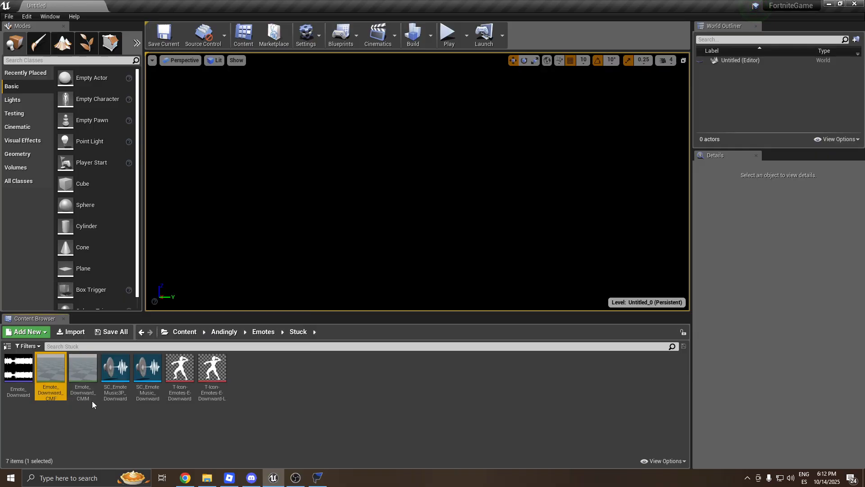
right_click(49, 393)
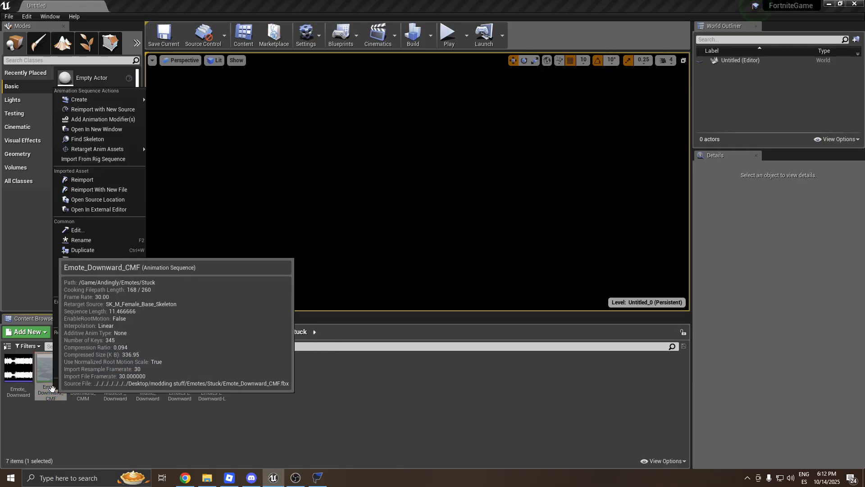
mouse_move(85, 103)
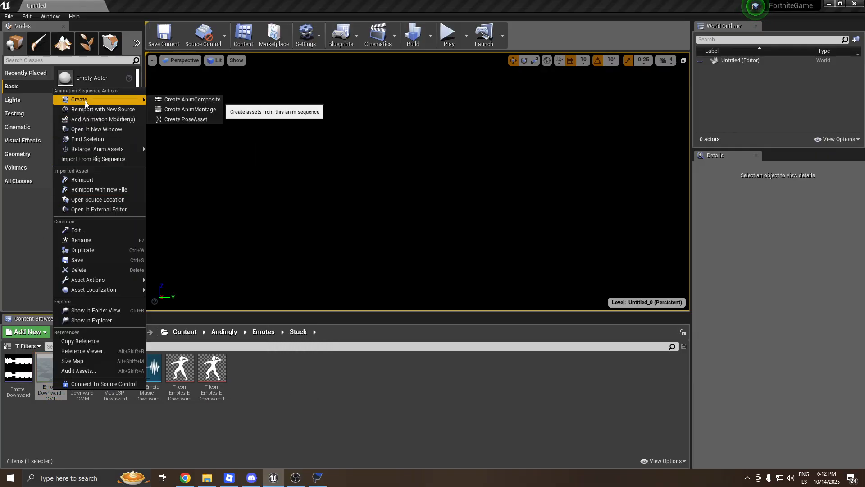
click(169, 110)
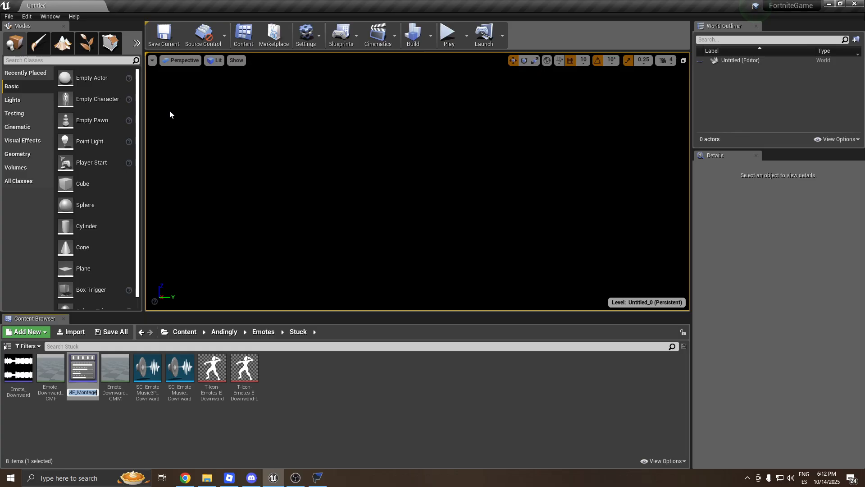
Set the Emote_Downward_CMF_M montage's slot to DefaultGroup.FullBody, and save and close the montage.
double_click(88, 390)
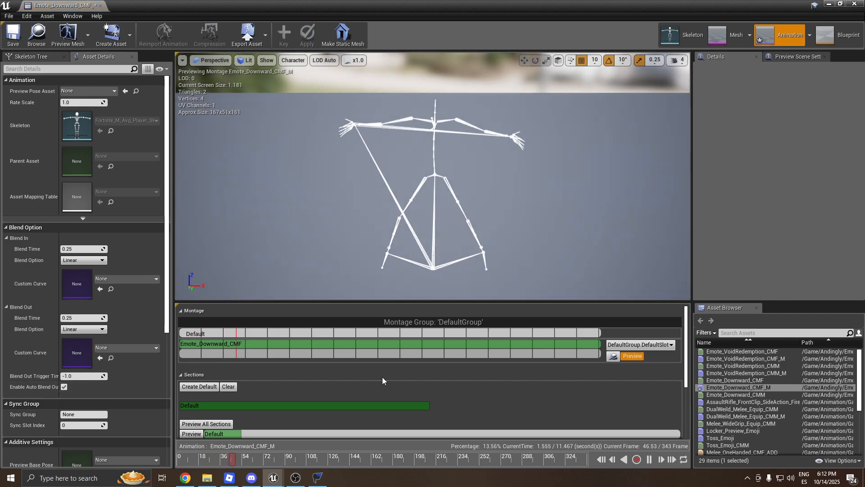
click(642, 345)
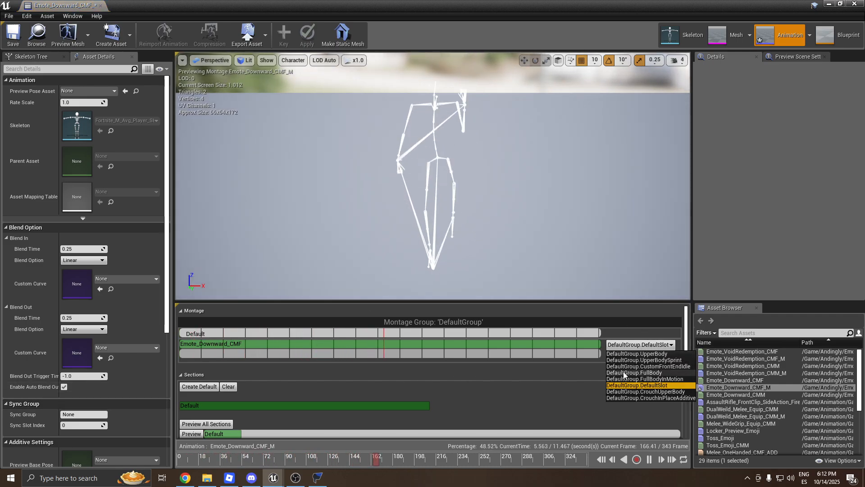
click(650, 373)
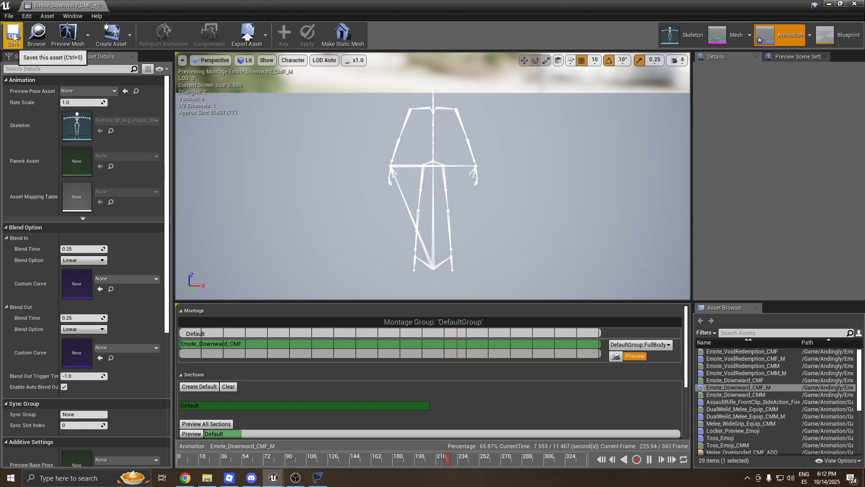
click(855, 4)
Reopen the Emote_Downward_CMF_M montage and add a Fort Anim Notify State Emote Sound spanning the whole notify track.
double_click(75, 389)
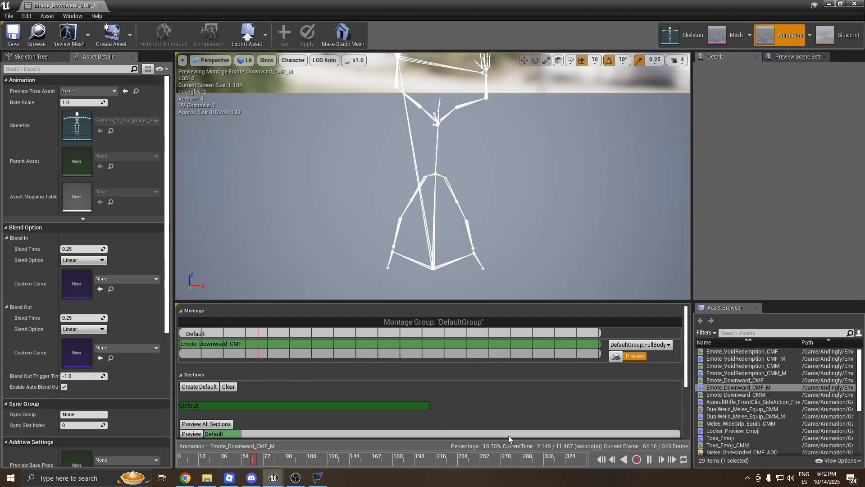
scroll(687, 363, down, 5)
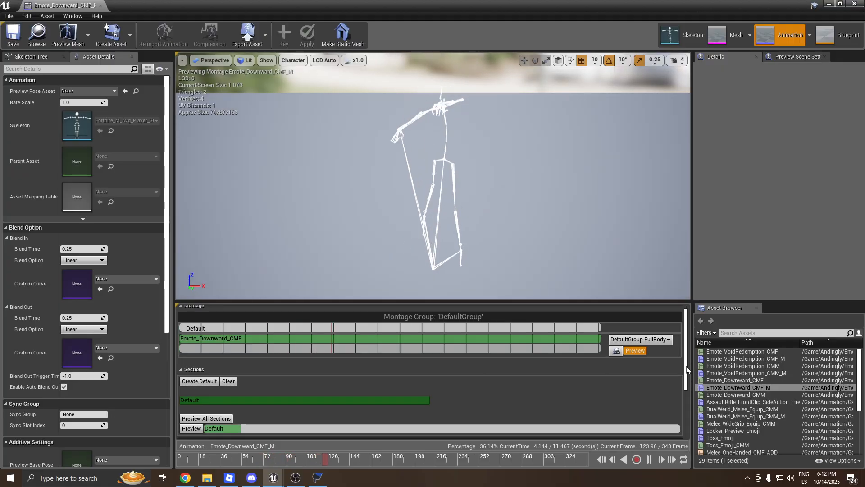
right_click(287, 396)
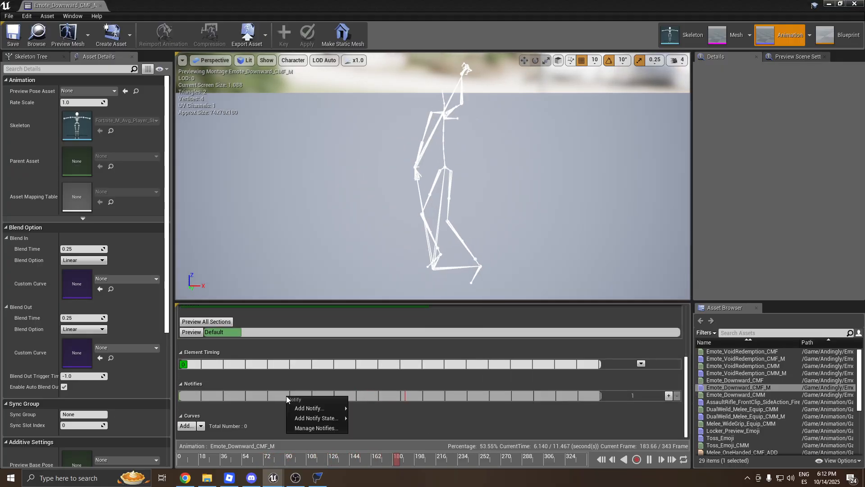
mouse_move(328, 418)
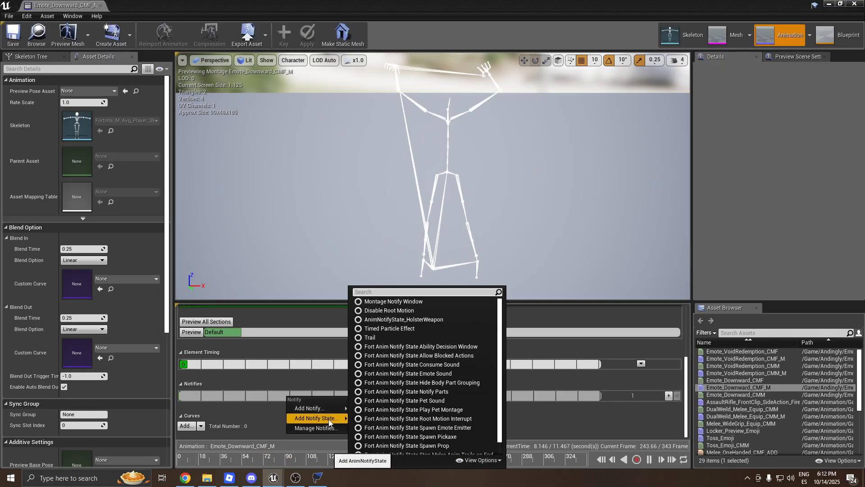
text(emote)
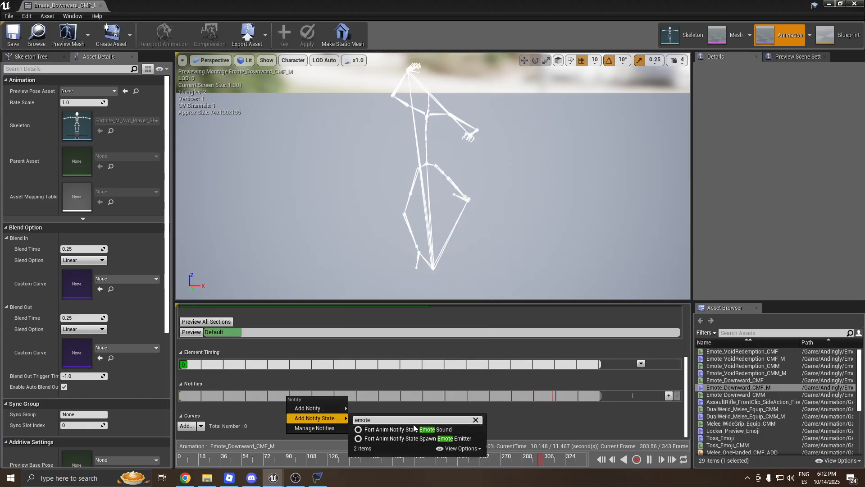
click(435, 429)
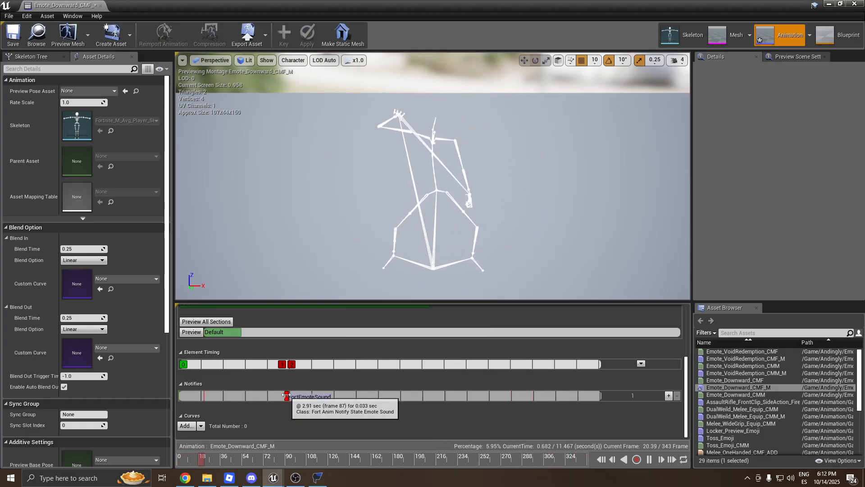
click(288, 397)
mouse_move(288, 397)
mouse_down()
mouse_move(570, 405)
mouse_move(670, 394)
mouse_up()
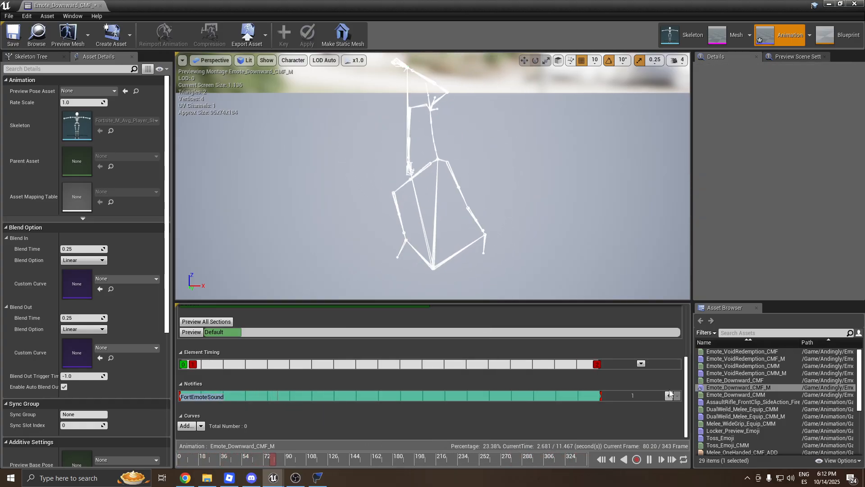
Add a second notify track with an AnimNotifyState_HolsterWeapon state stretched over the montage's full length.
click(669, 395)
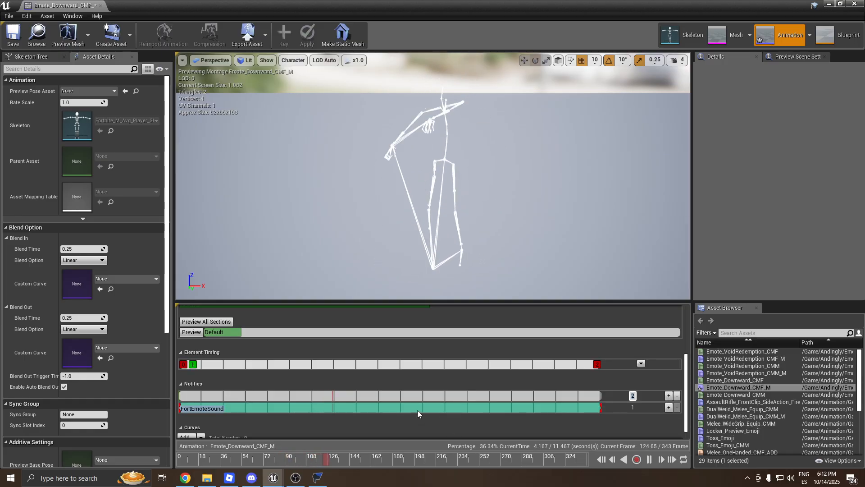
right_click(268, 397)
mouse_move(288, 420)
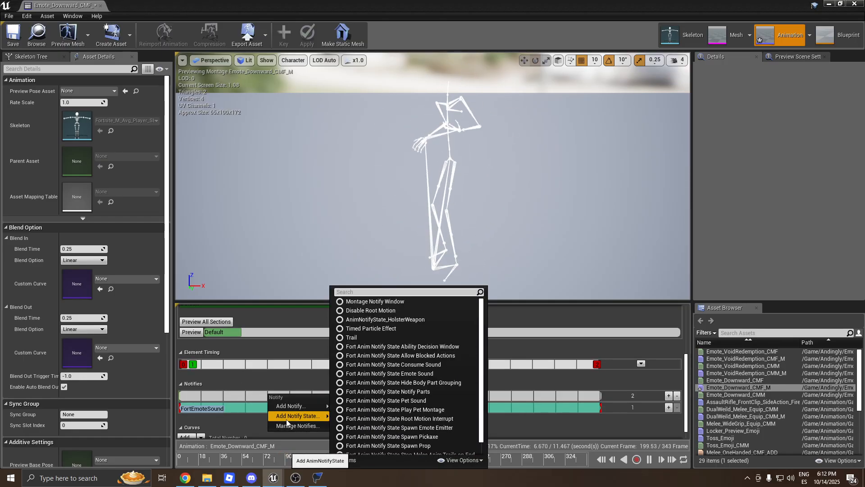
text(holst)
click(379, 427)
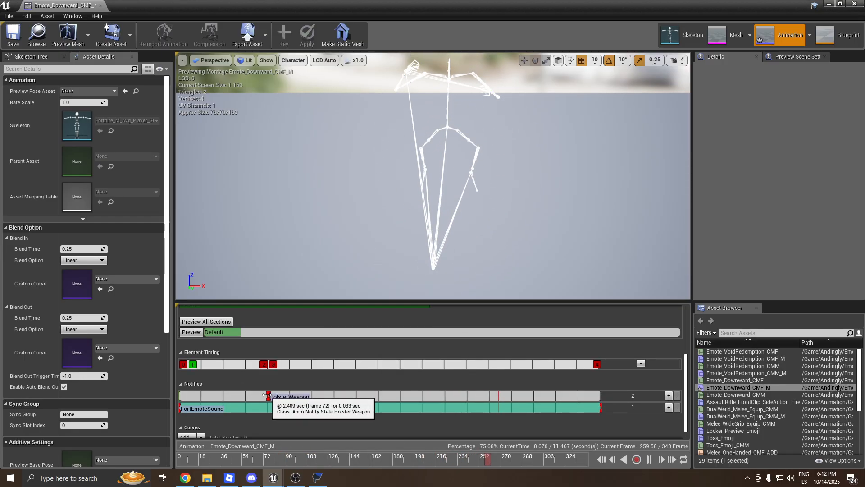
drag(269, 395, 607, 402)
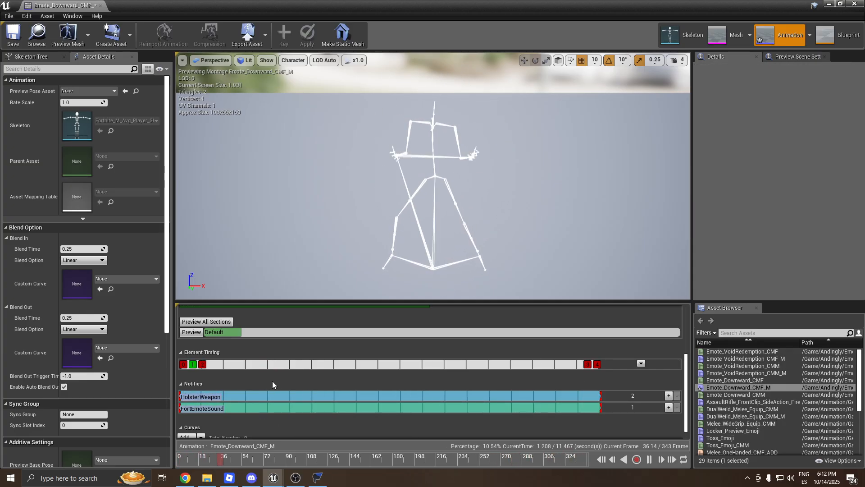
Open the details of the FortEmoteSound notify in the montage.
click(200, 410)
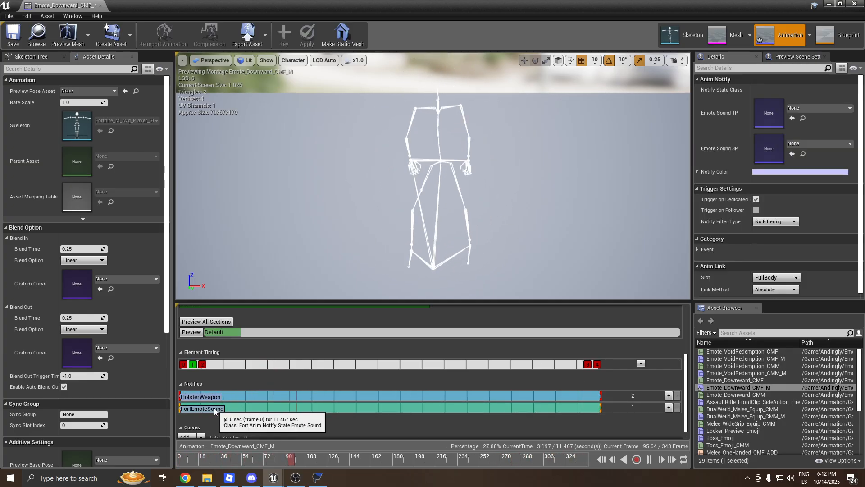
Assign SC_EmoteMusic_Downward as the FortEmoteSound notify's 1P sound and SC_EmoteMusic3P_Downward as its 3P sound, then save and close the montage.
click(805, 106)
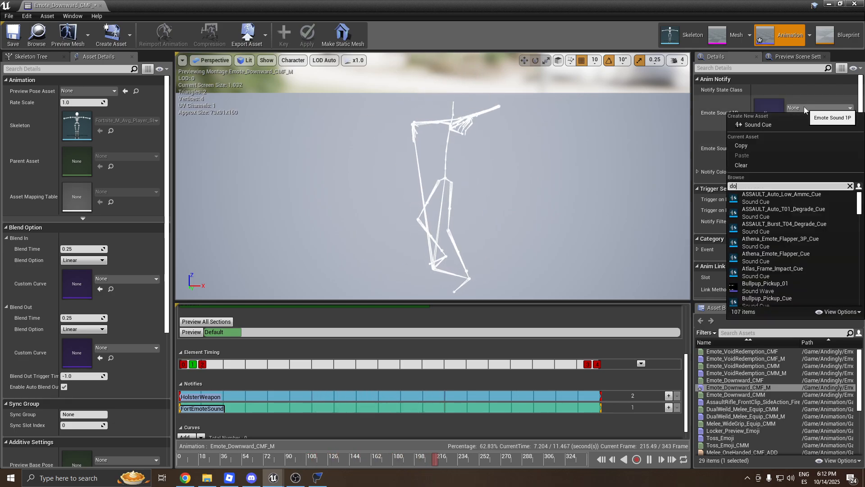
text(down)
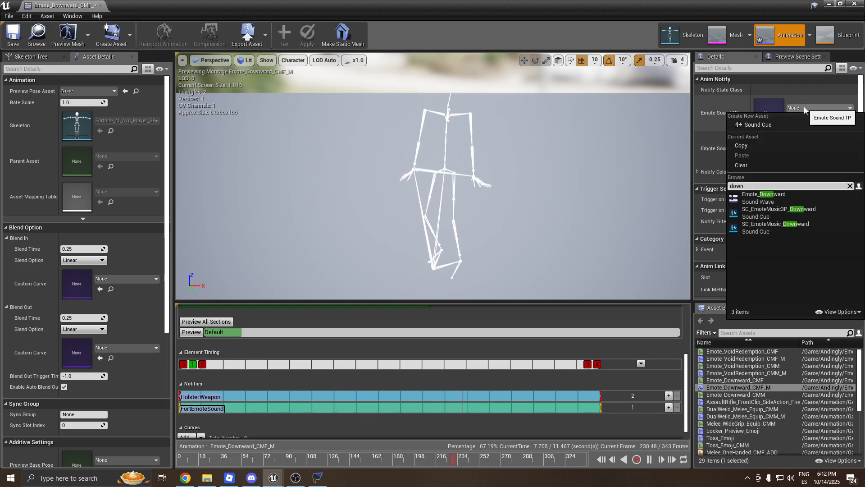
click(776, 226)
click(805, 142)
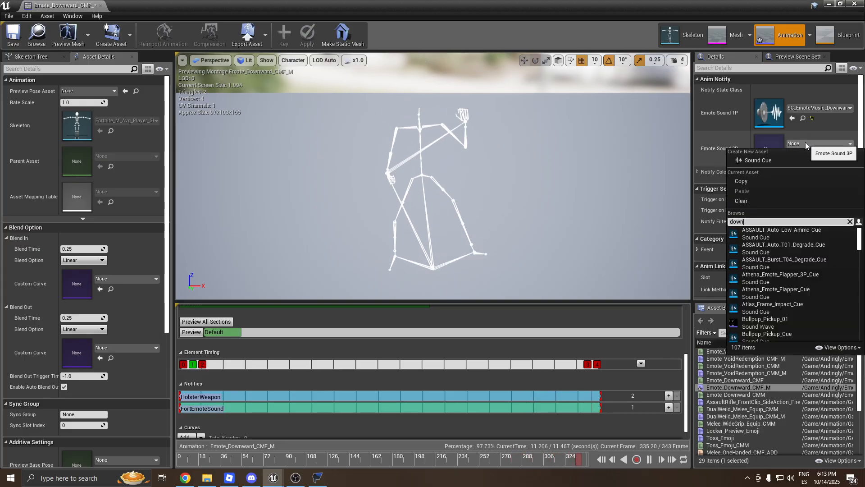
text(down)
click(775, 255)
click(13, 36)
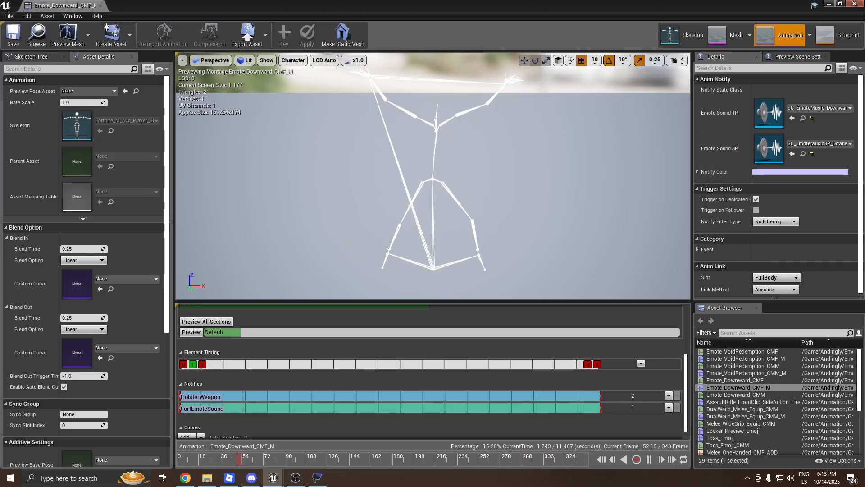
click(854, 4)
Switch to FModel and check the blend-in and blend-out properties of Emote_Downward_CMM_M.
double_click(71, 392)
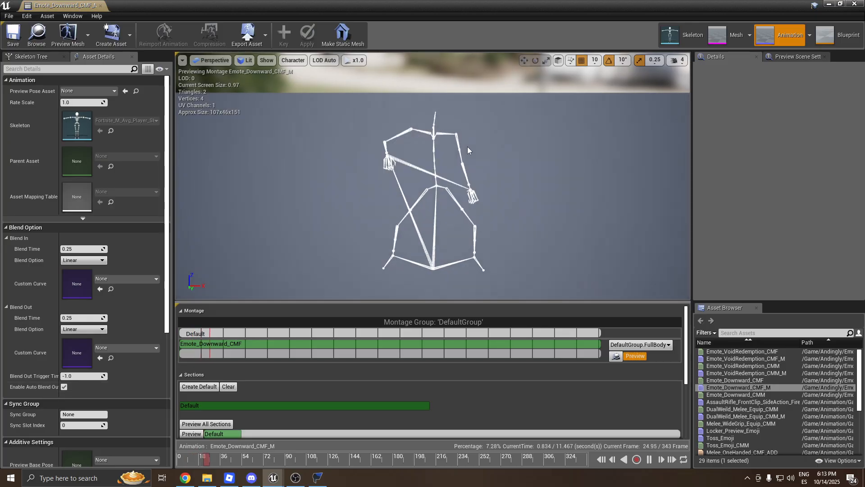
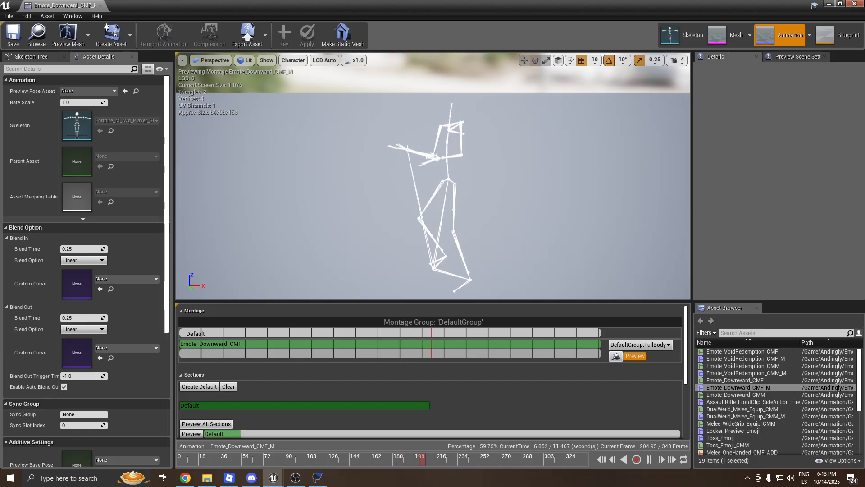
click(859, 5)
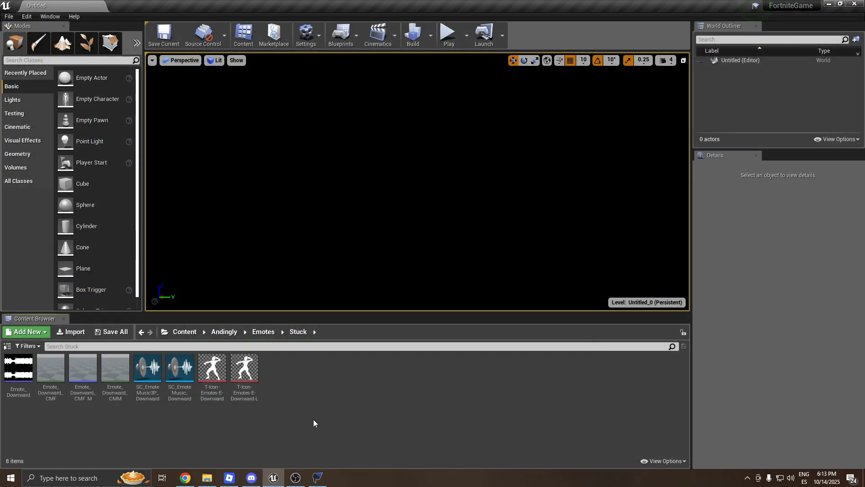
click(318, 478)
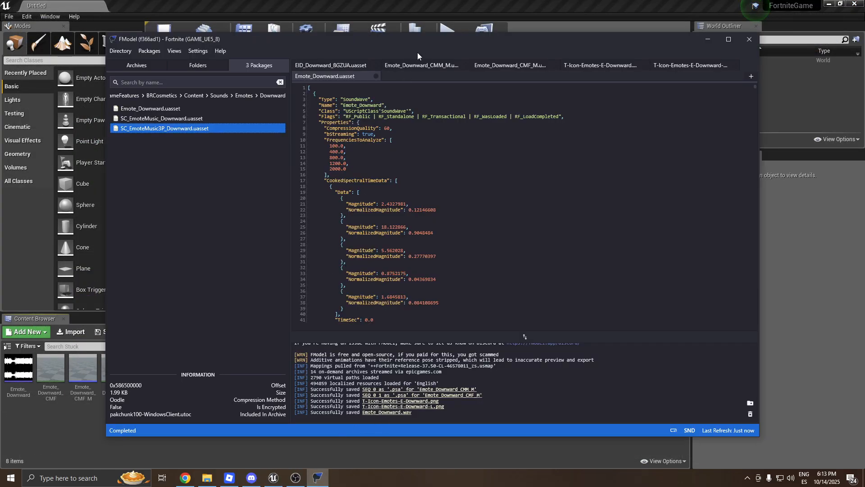
click(426, 66)
drag(755, 309, 751, 96)
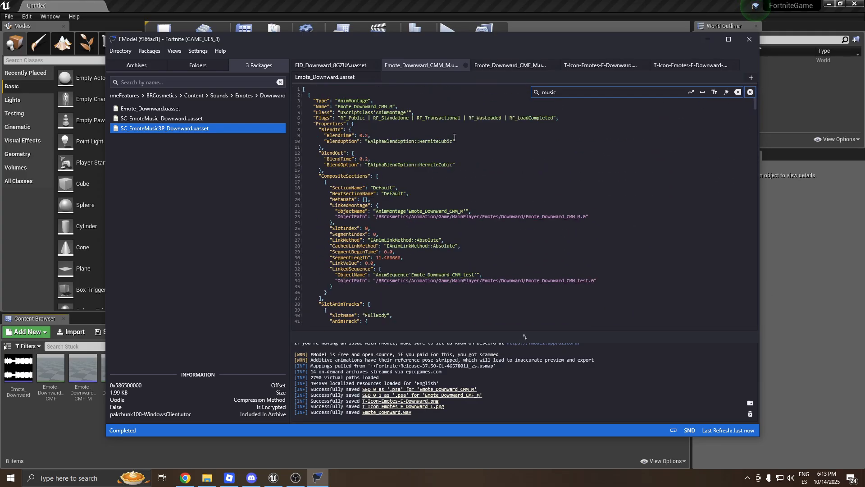
click(47, 421)
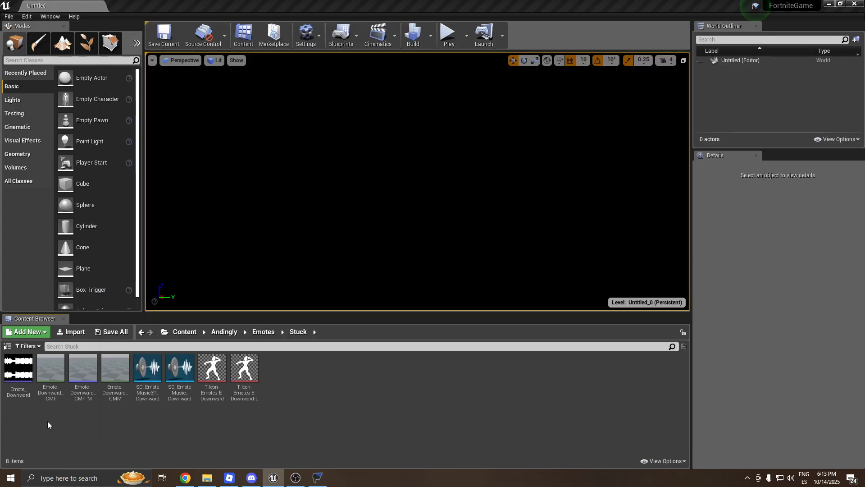
In the Emote_Downward_CMF_M montage, set the blend-in and blend-out times to 0.2 and the blend-in option to Hermite Cubic.
double_click(83, 375)
click(86, 248)
text(0.2)
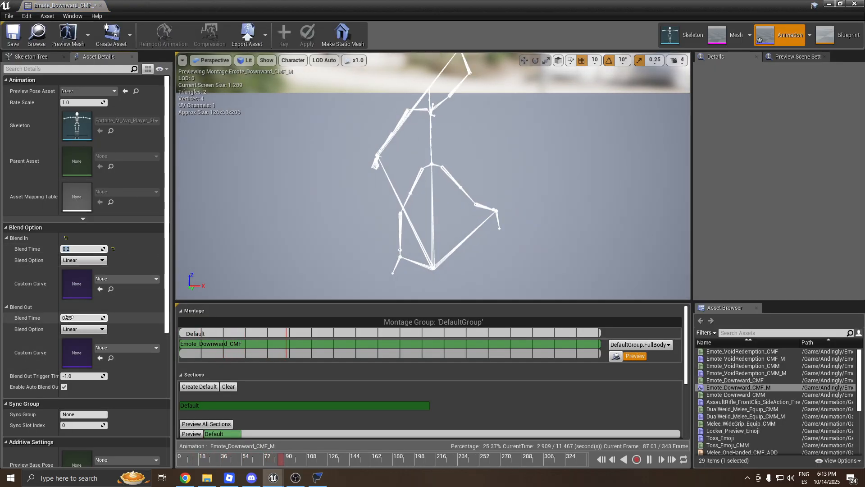
click(83, 260)
click(80, 273)
click(83, 260)
click(77, 279)
Set the blend-out option to Hermite Cubic, check it against the FModel properties, and save and close the montage.
click(83, 329)
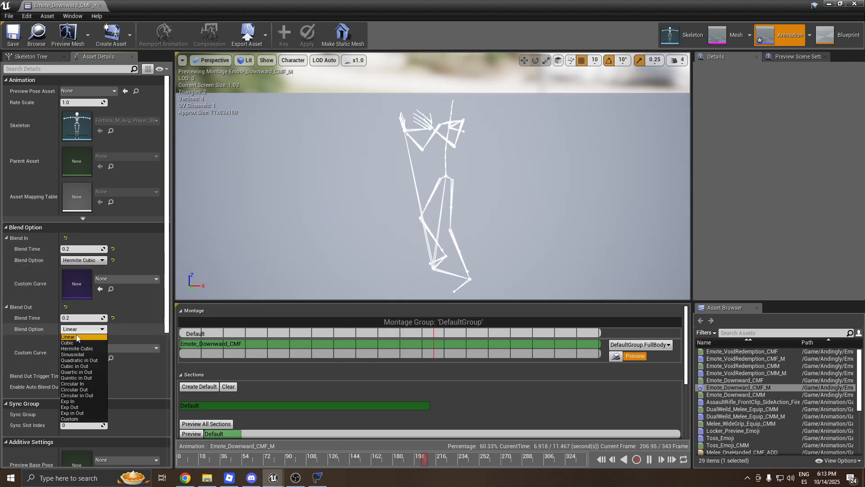
click(76, 349)
key(alt+Tab)
key(alt+Tab)
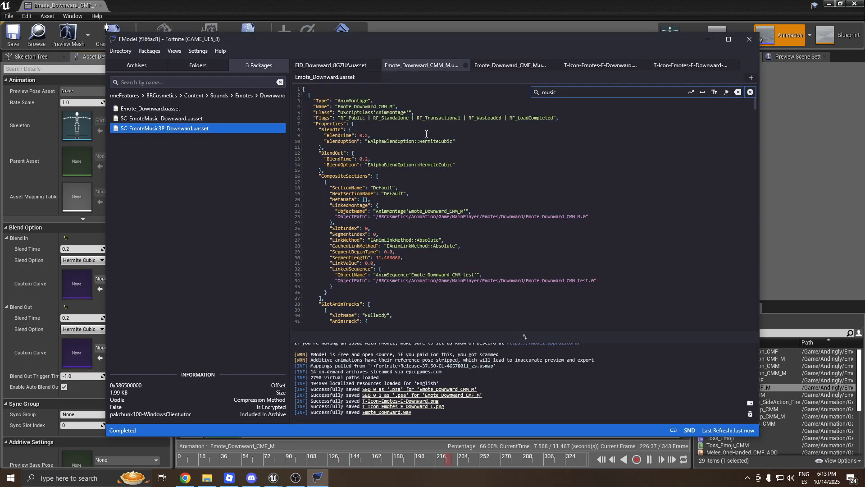
key(alt+Tab)
click(13, 34)
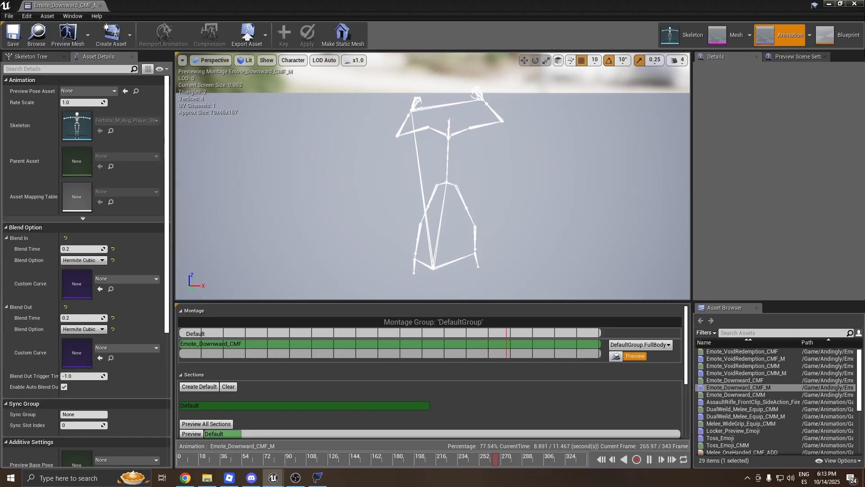
click(855, 4)
key(alt+Tab)
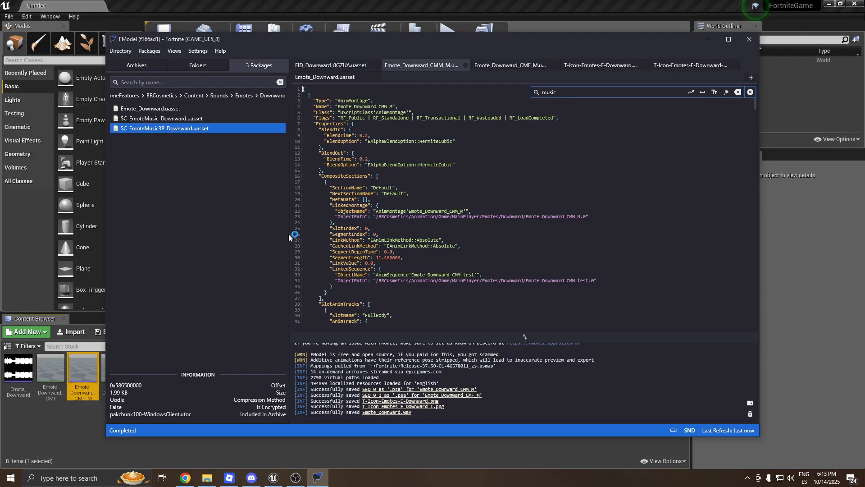
key(alt+Tab)
double_click(82, 370)
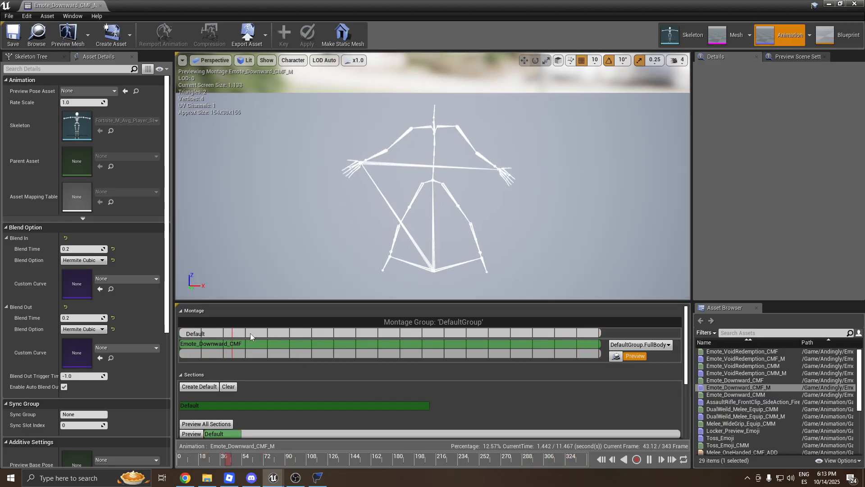
click(100, 5)
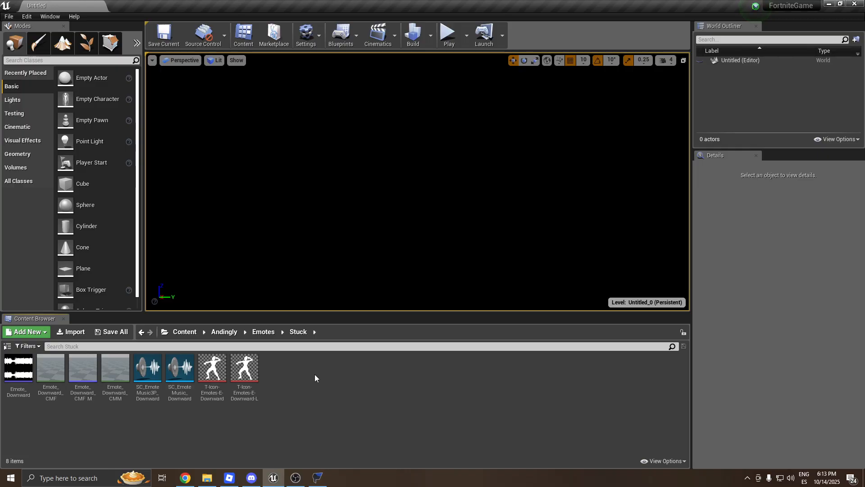
double_click(77, 398)
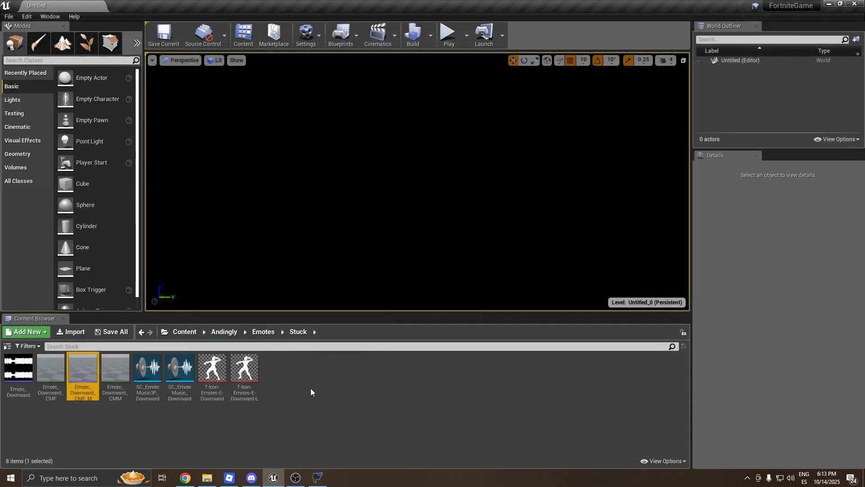
Open the Emote_VoidRedemption_CMF_M montage from the Im-A-Mystery emotes folder.
click(263, 331)
double_click(19, 368)
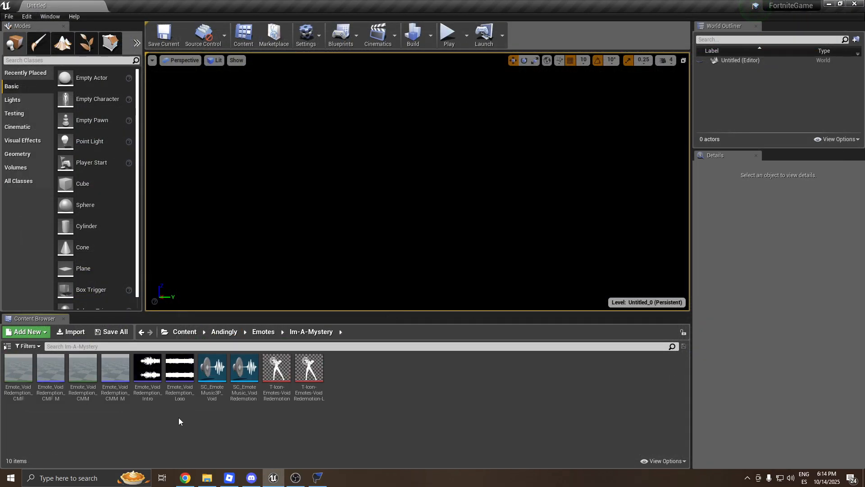
double_click(84, 388)
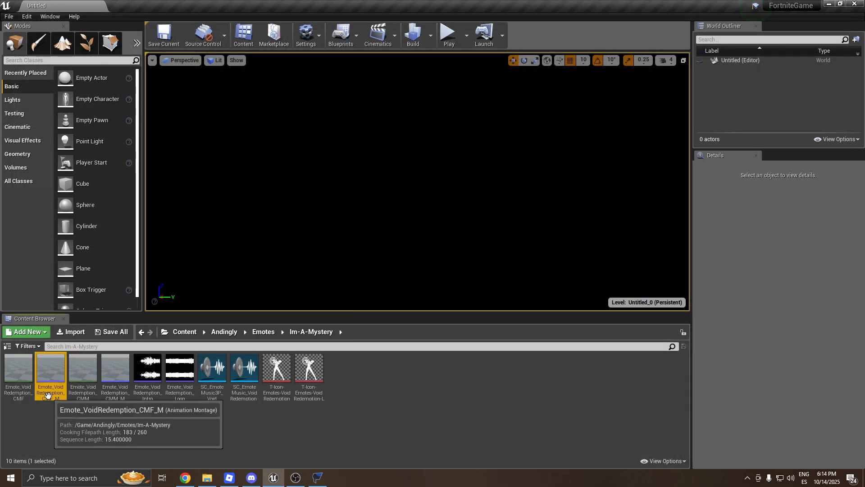
double_click(49, 387)
Move the loop section's start to frame 50 and preview the animation from near its end.
right_click(201, 336)
click(263, 379)
text(50)
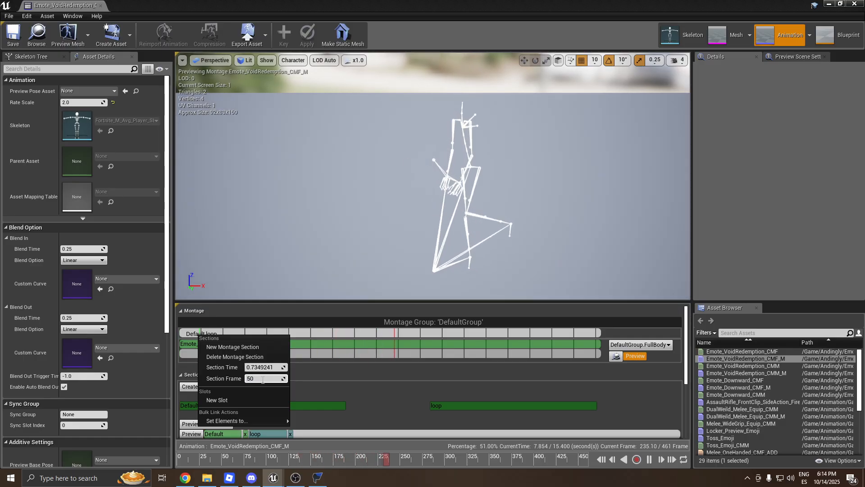
click(381, 402)
click(559, 459)
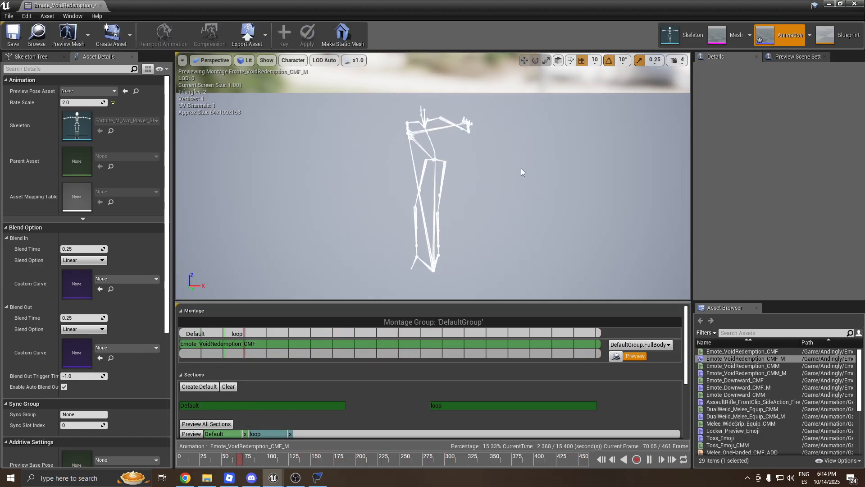
click(530, 459)
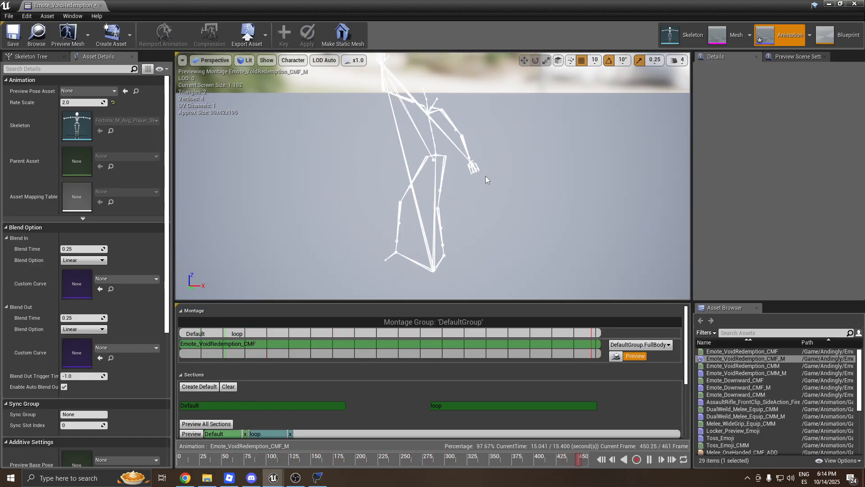
Set the loop section's start to frame 22, then save and close the montage.
right_click(225, 333)
click(276, 374)
text(22)
key(Return)
click(13, 35)
click(856, 3)
Open Emote_Downward_CMF_M from the Stuck folder and scrub its timeline to examine how the end of the animation loops into its start.
click(264, 331)
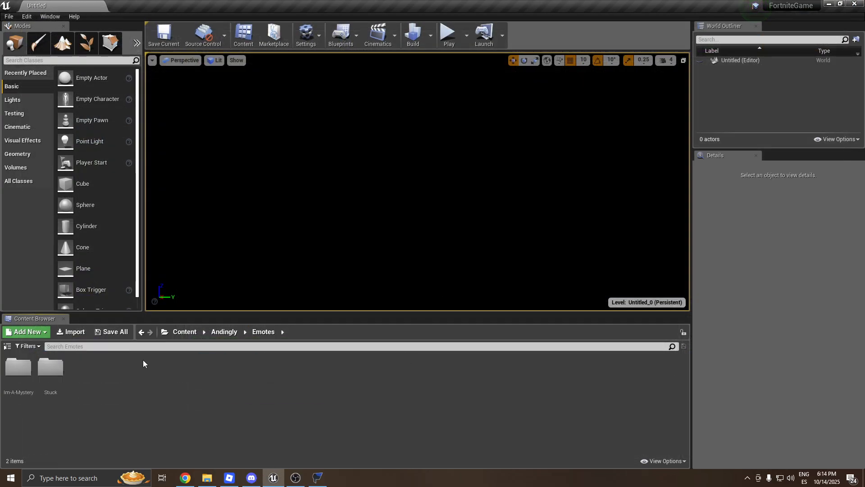
double_click(54, 376)
double_click(96, 395)
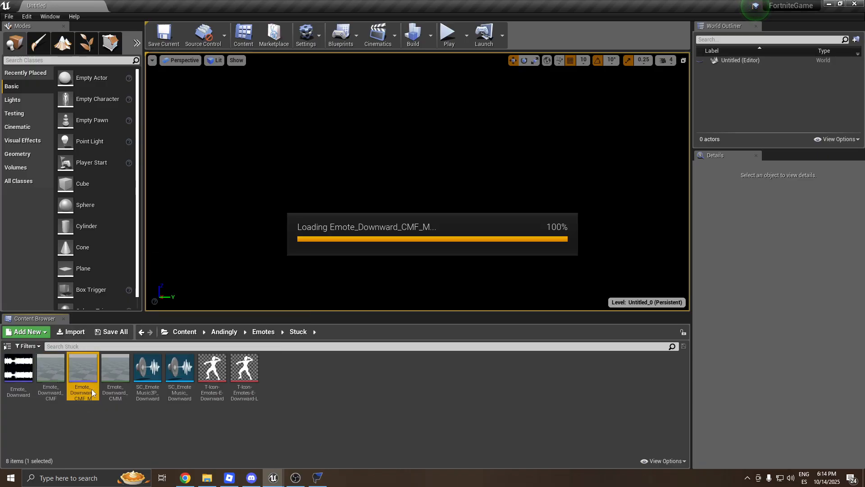
right_click(288, 330)
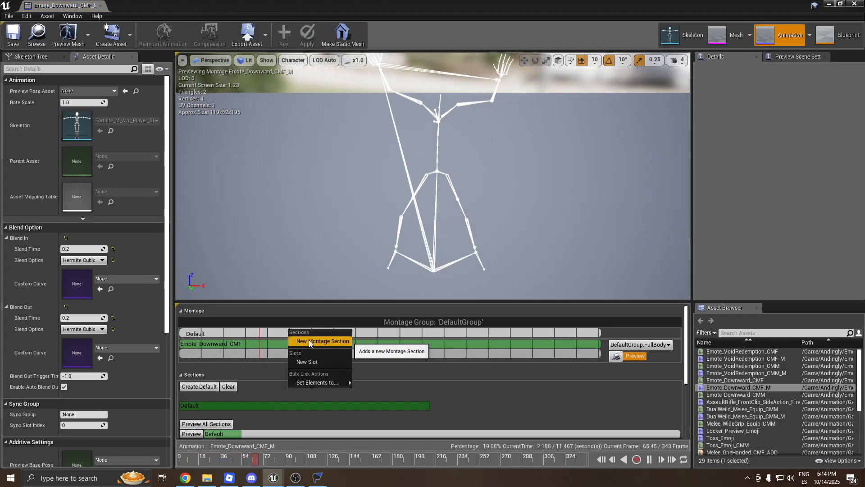
click(552, 395)
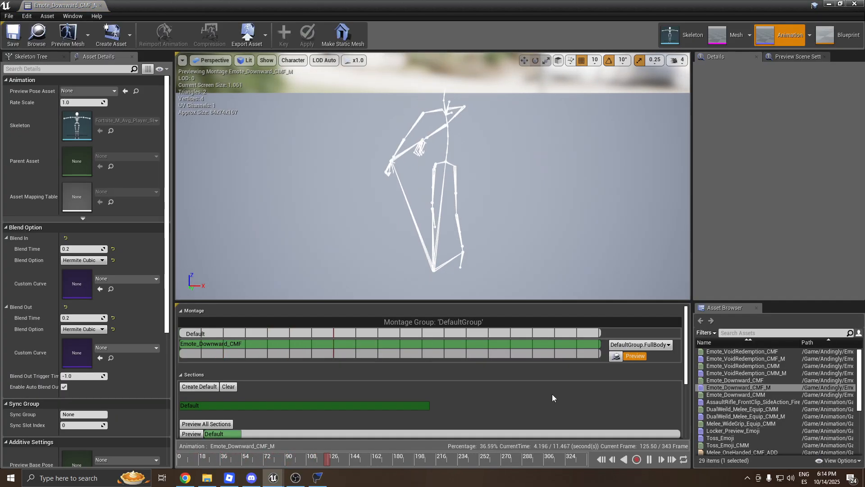
click(572, 459)
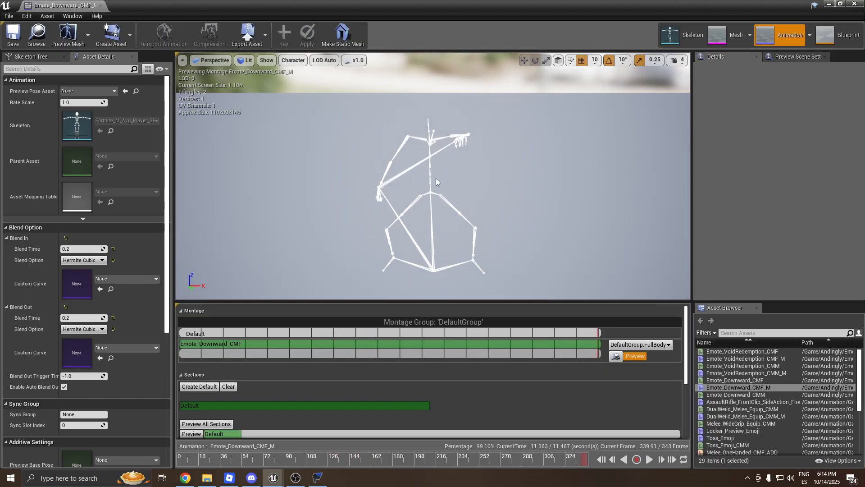
drag(583, 467, 588, 463)
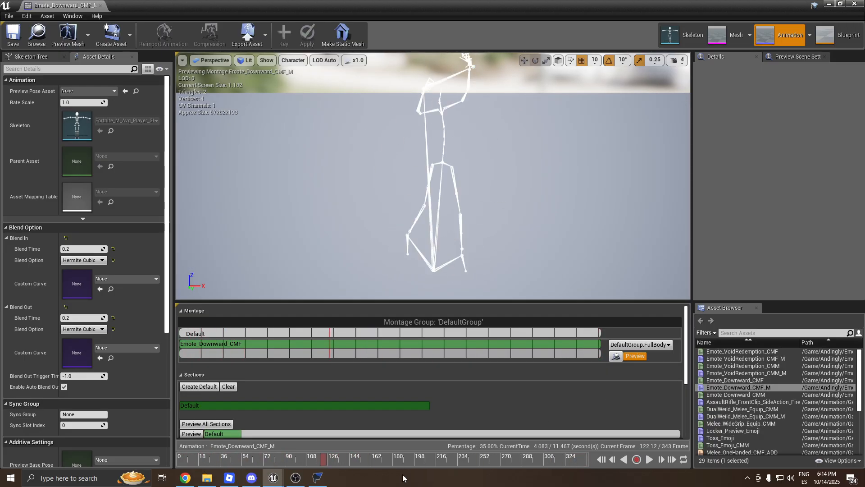
drag(587, 464, 190, 464)
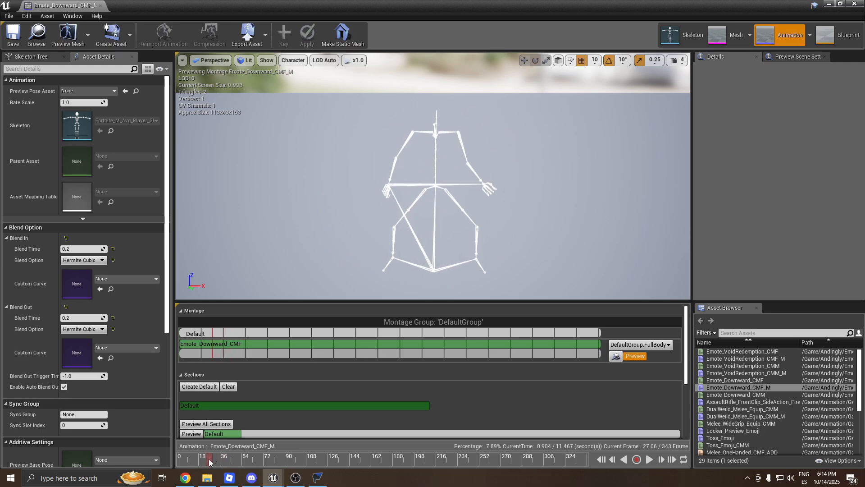
drag(209, 459, 270, 449)
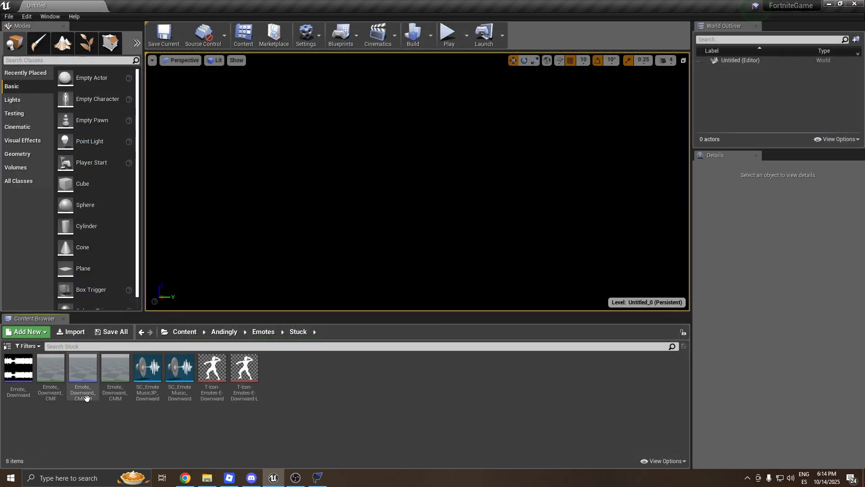
double_click(86, 397)
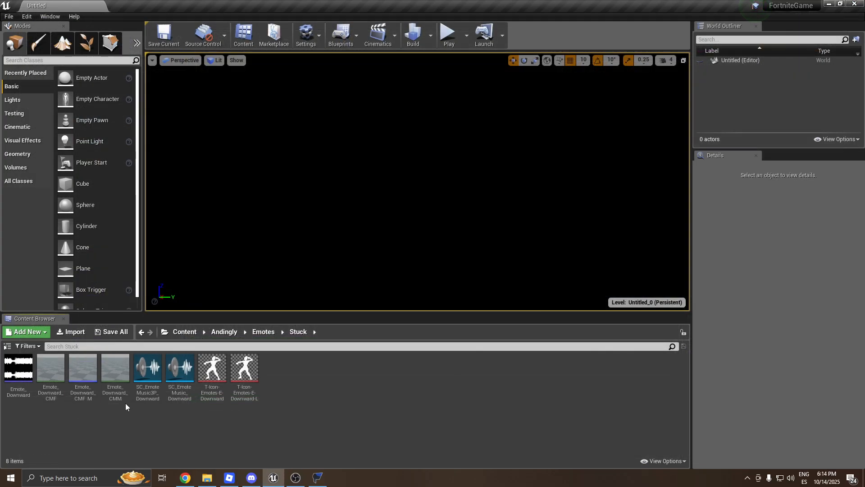
Create an animation montage named Emote_Downward_CMM_M from the Emote_Downward_CMM sequence and open it.
double_click(118, 383)
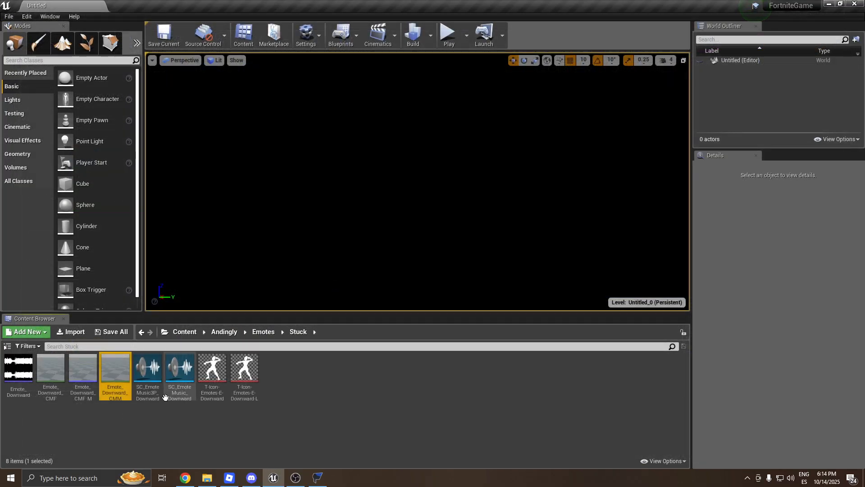
right_click(114, 377)
mouse_move(136, 100)
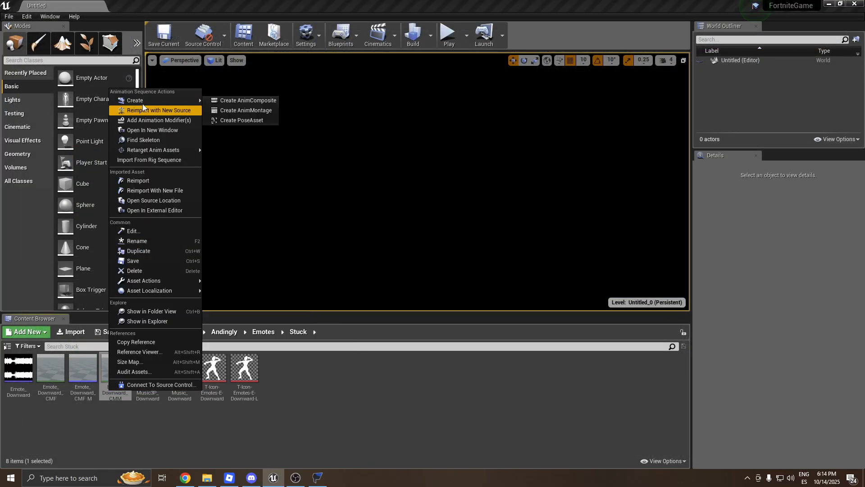
click(248, 114)
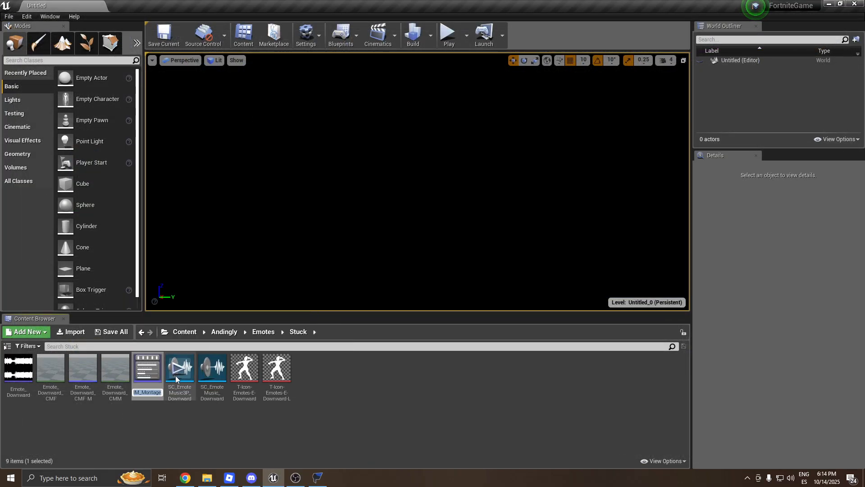
key(BackSpace)
key(Return)
double_click(153, 392)
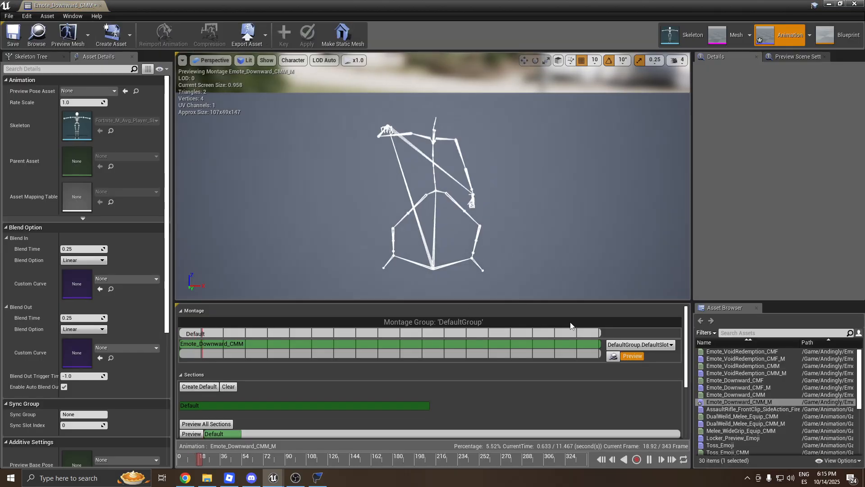
Assign the montage to the DefaultGroup.FullBody slot and set both blend in and blend out to 0.2 with the Hermite Cubic option.
click(651, 346)
click(635, 373)
click(85, 248)
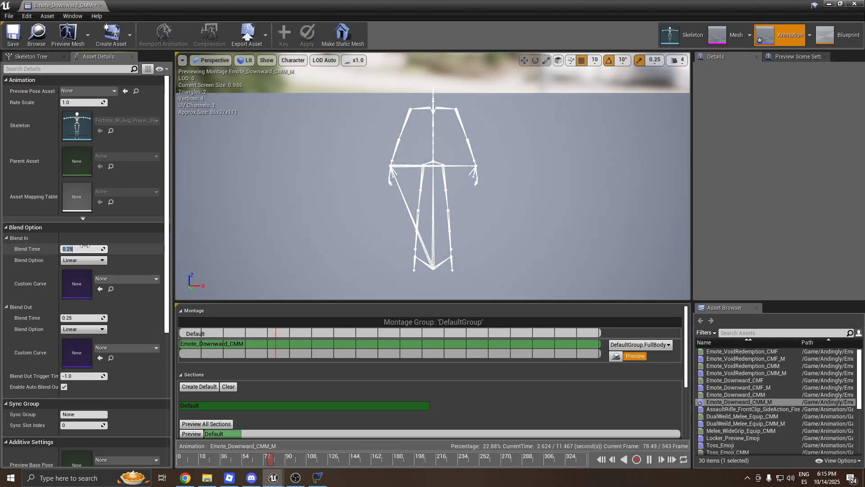
key(Return)
click(85, 261)
click(78, 279)
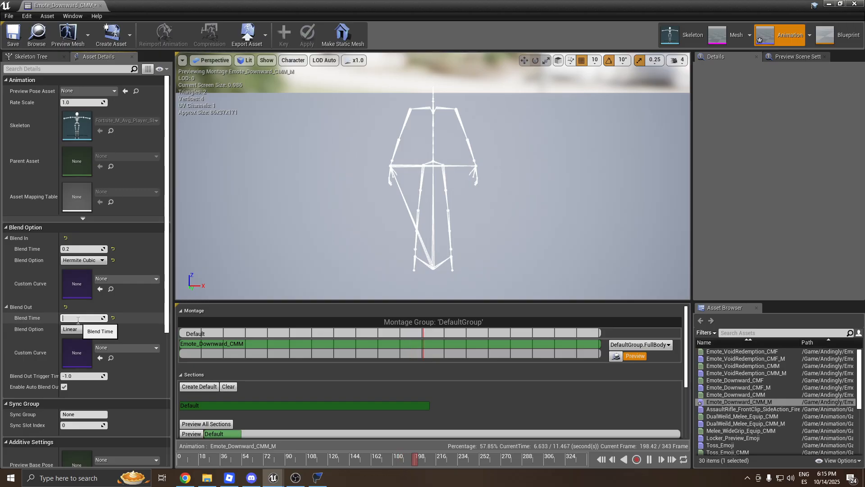
key(Return)
click(70, 329)
click(78, 348)
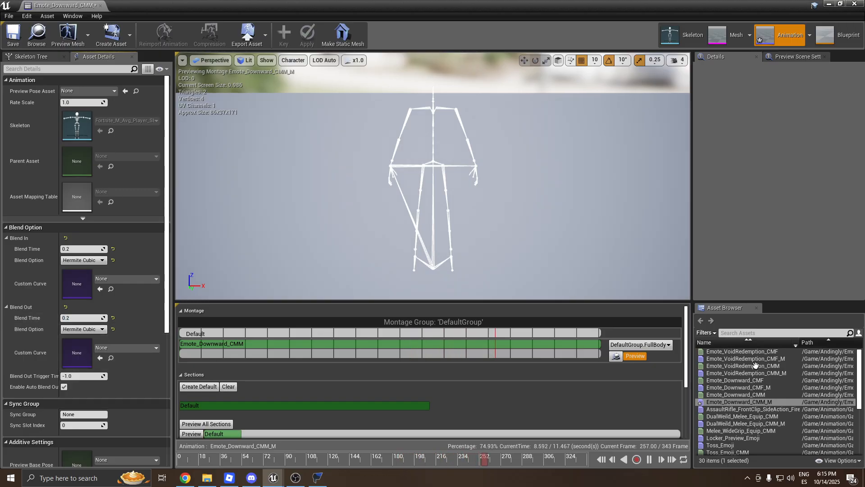
Add a Fort Anim Notify State Emote Sound notify state and stretch it across the montage's full length.
drag(687, 352, 679, 470)
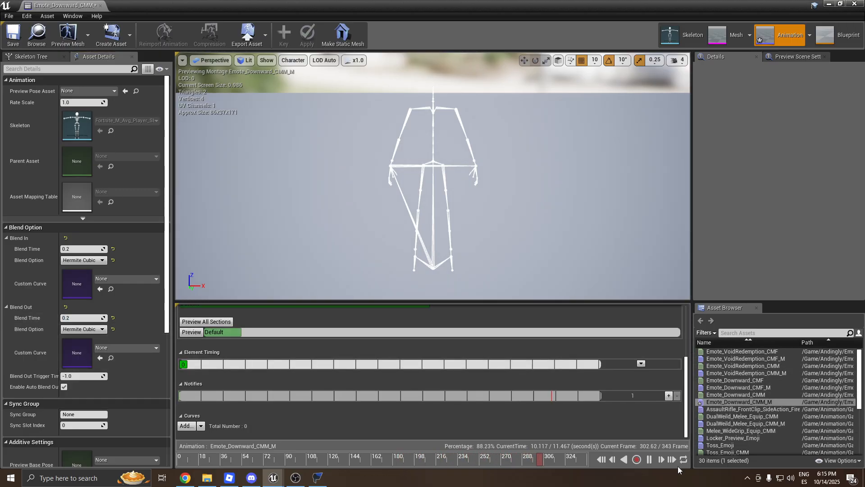
right_click(261, 401)
mouse_move(271, 416)
text(emote)
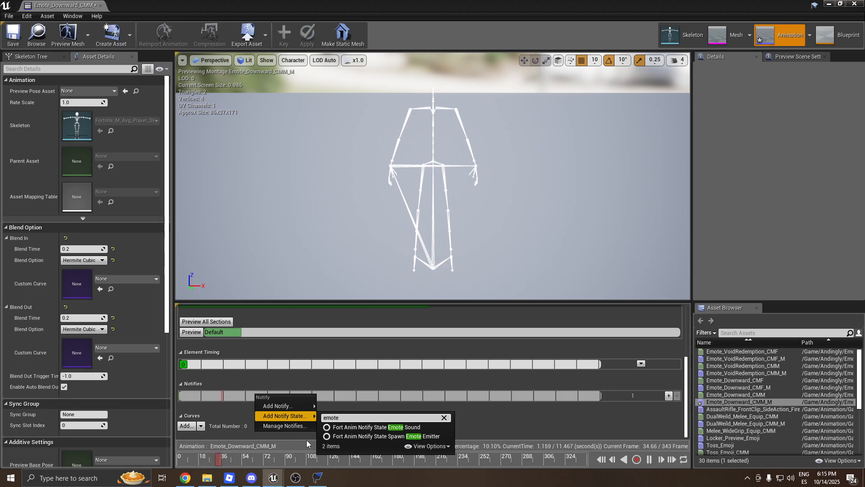
click(343, 427)
drag(253, 397, 146, 396)
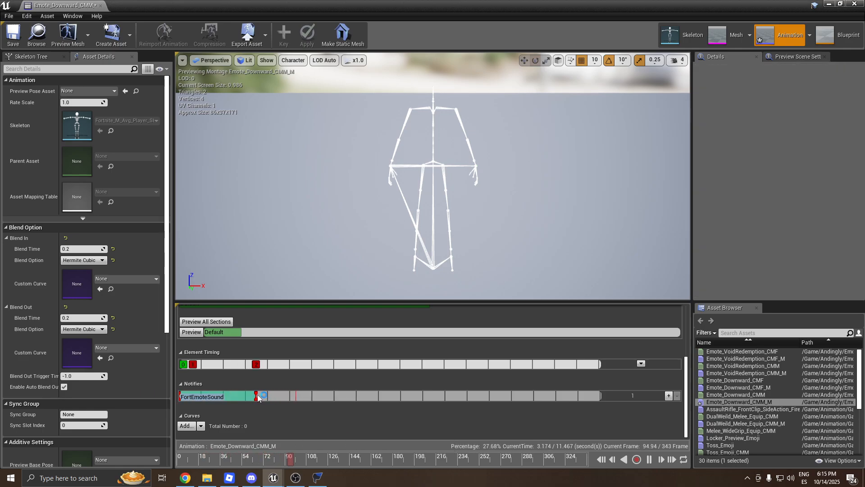
drag(258, 396, 670, 396)
Add a second notify track with an AnimNotifyState_HolsterWeapon state spanning the whole montage.
click(668, 395)
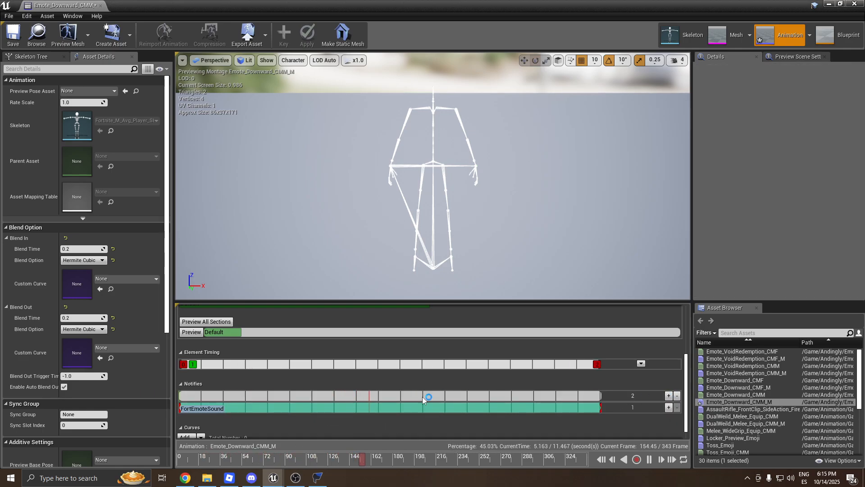
right_click(420, 396)
mouse_move(436, 417)
text(holst)
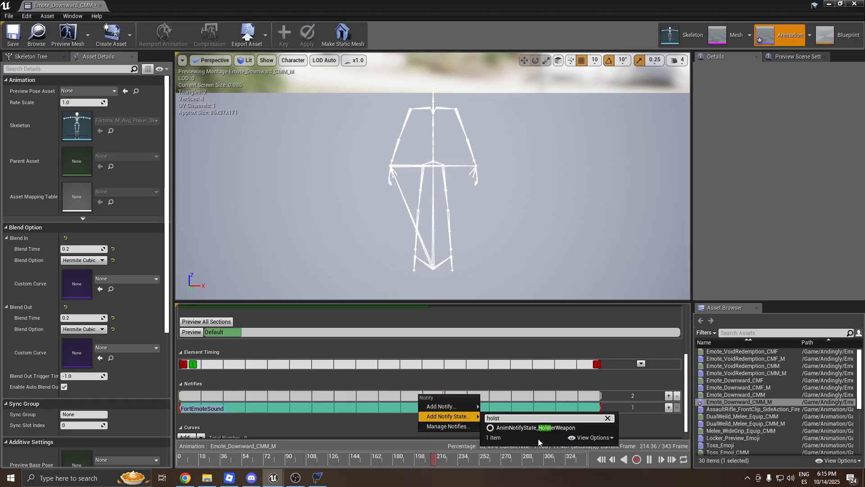
click(536, 428)
drag(418, 396, 178, 395)
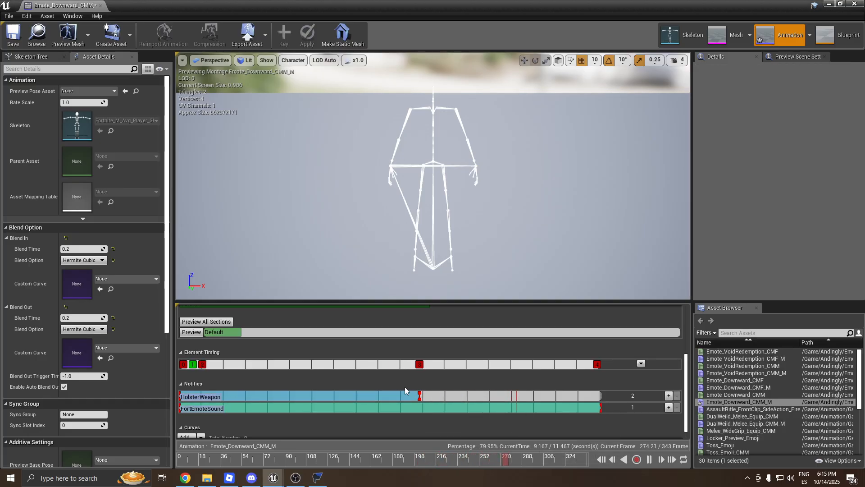
drag(420, 395, 599, 396)
Set the FortEmoteSound notify's 1P sound to SC_EmoteMusic_Downward and 3P sound to SC_EmoteMusic3P_Downward, and save the montage.
click(198, 409)
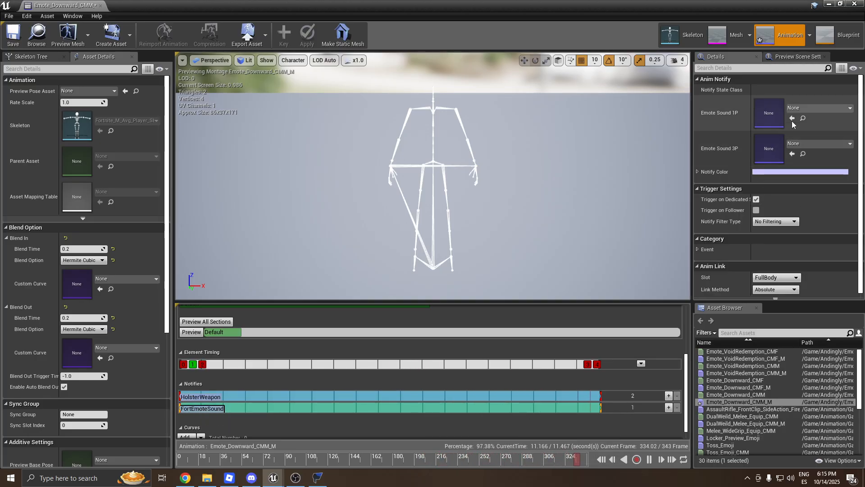
click(801, 108)
text(dow)
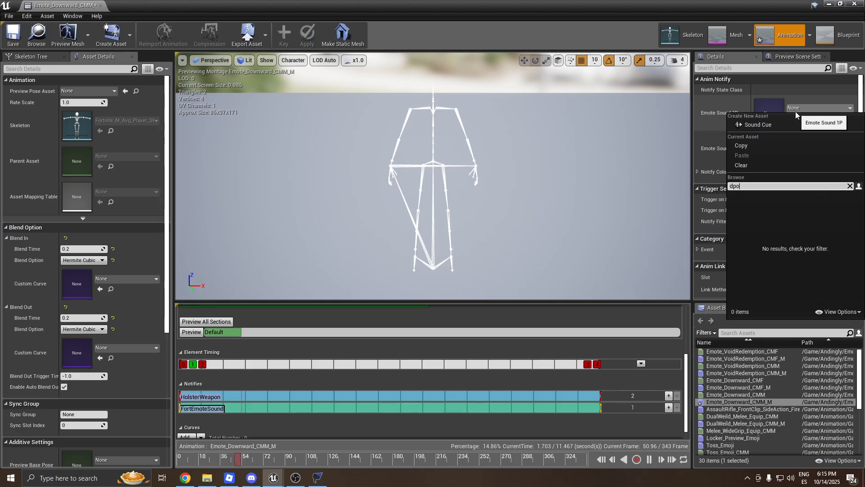
click(783, 231)
click(810, 143)
text(down)
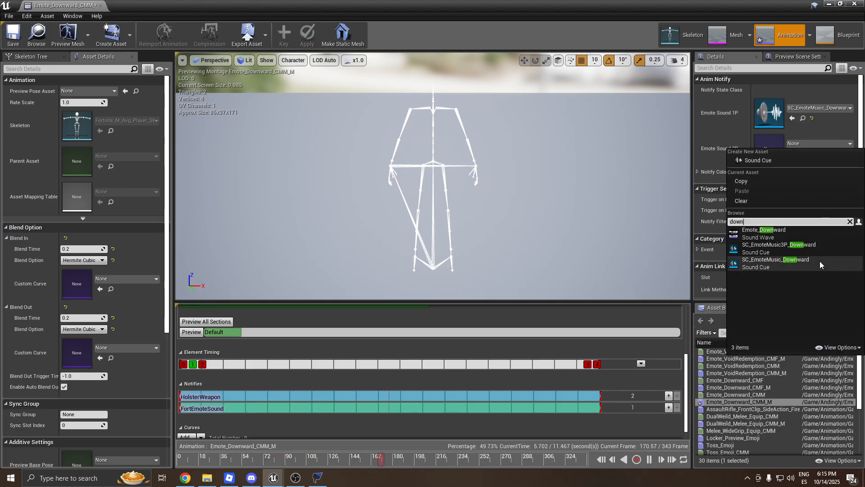
click(807, 251)
click(13, 36)
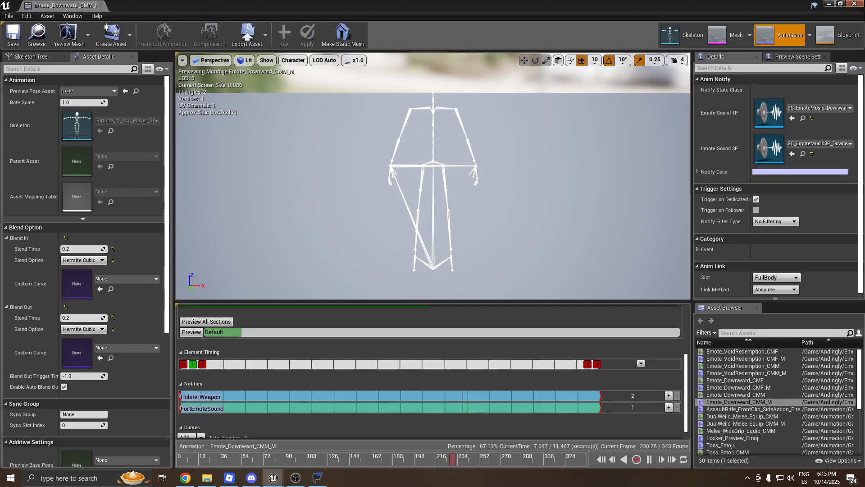
Close the montage, reopen Emote_Downward_CMM_M to check its animation preview, and close the editor.
click(103, 6)
double_click(145, 379)
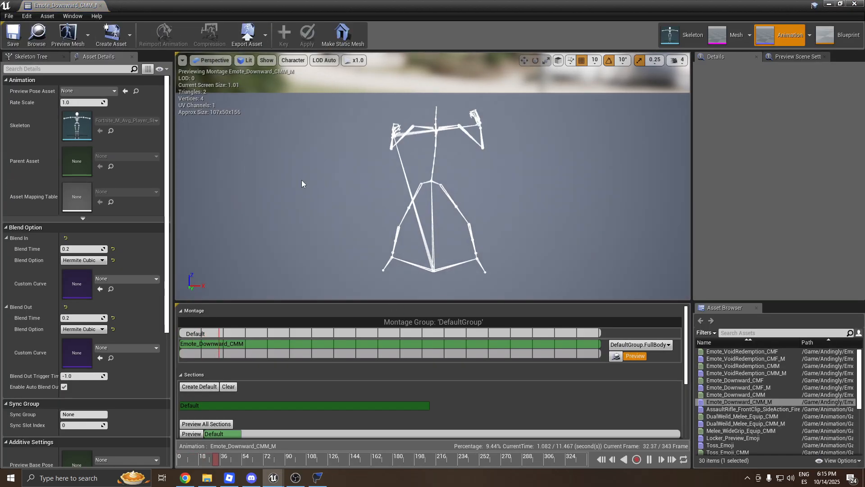
click(855, 3)
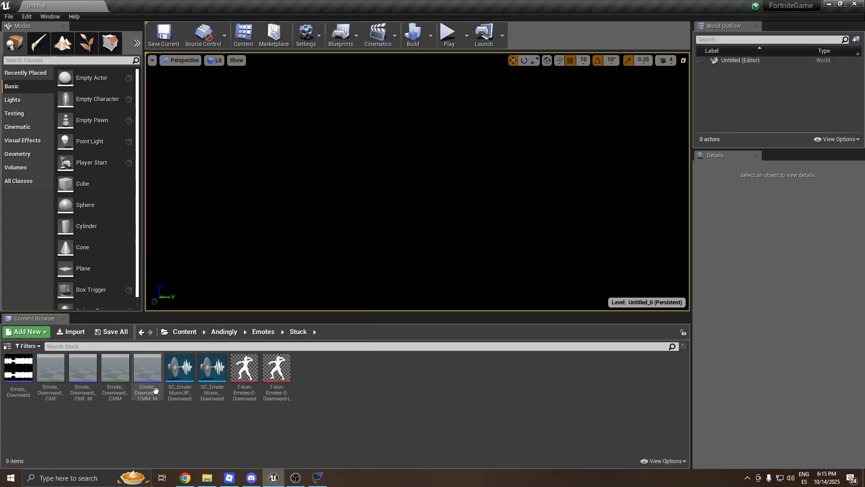
Browse to the Content/Athena/Items/Cosmetics/Dances folder.
click(182, 332)
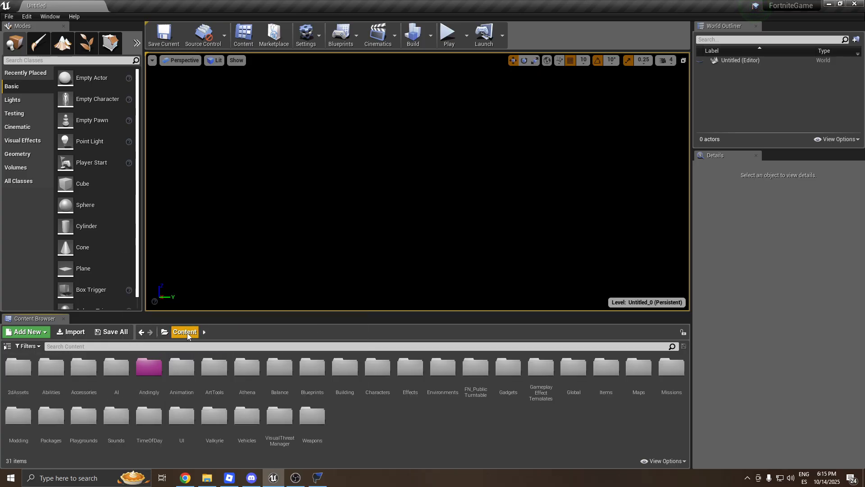
click(246, 386)
double_click(246, 386)
double_click(281, 392)
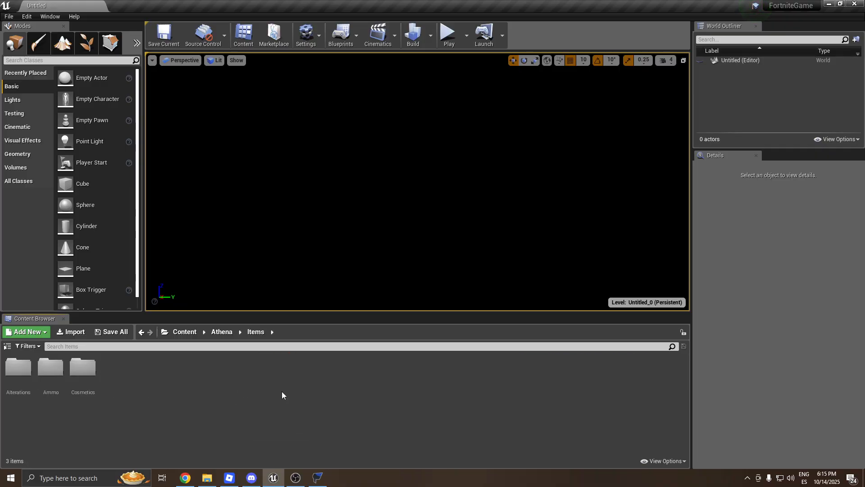
double_click(87, 383)
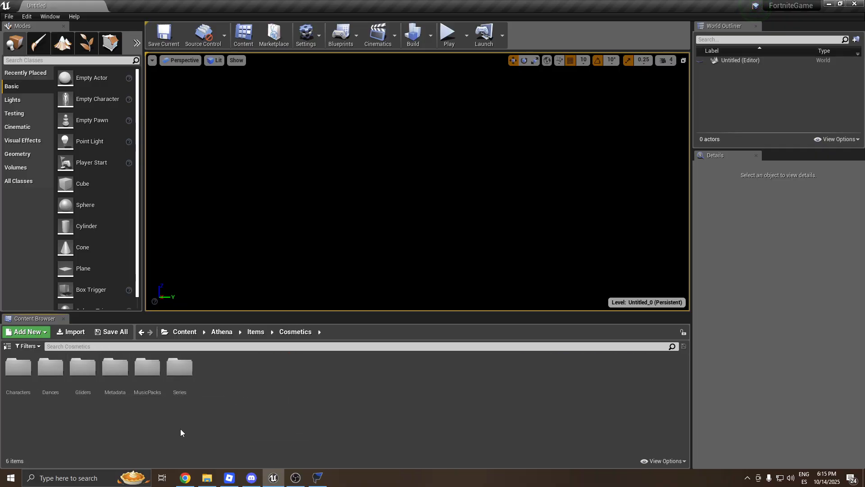
double_click(50, 385)
Start a new data asset in the Dances folder and pick AthenaDanceItemDefinition as its class.
right_click(70, 398)
mouse_move(138, 352)
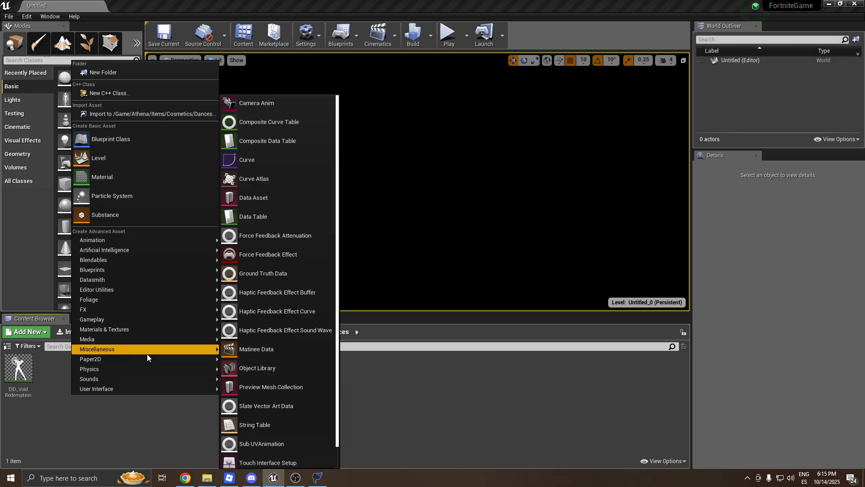
click(253, 193)
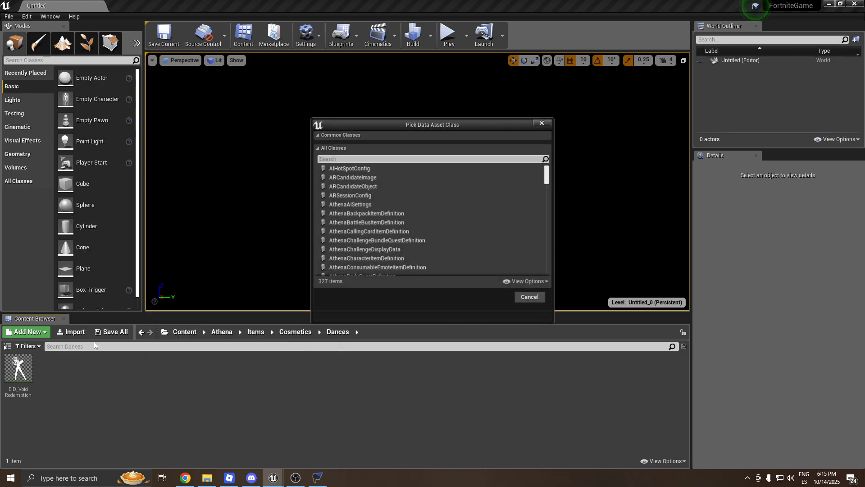
text(dance)
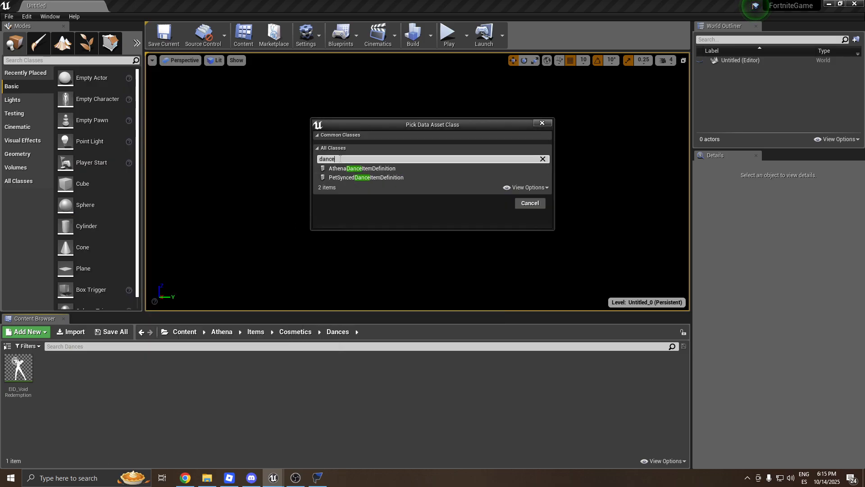
text(emote)
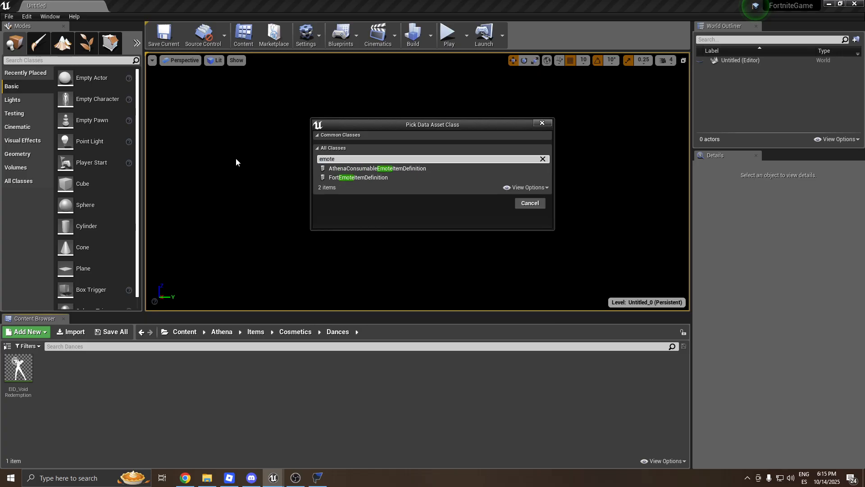
key(ctrl+a)
text(dance)
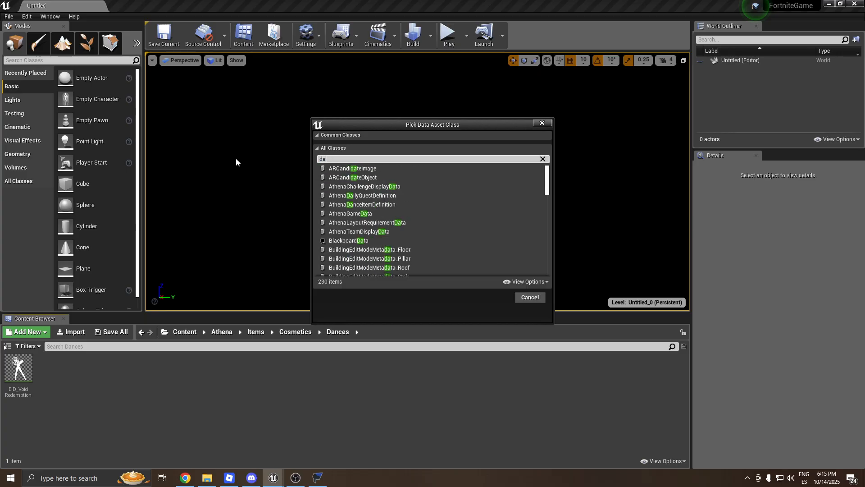
click(355, 169)
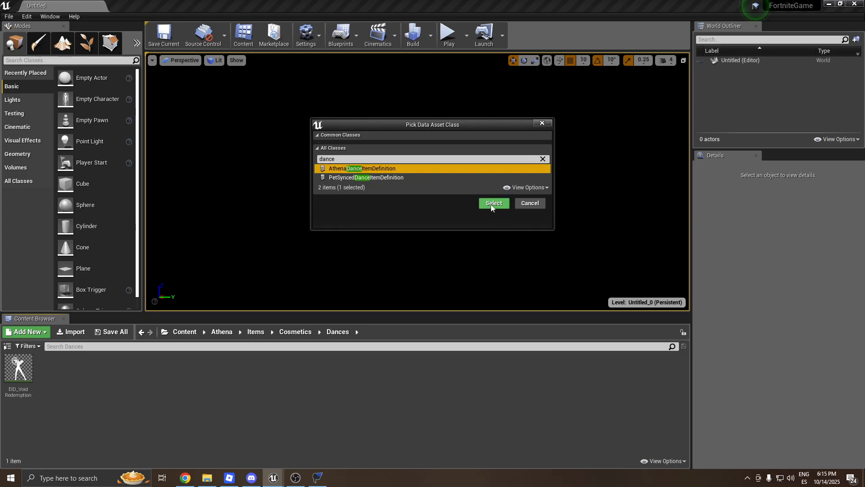
Switch to the Fortnite.GG page in Chrome, copy the Stuck emote's ID EID_Downward_8GZUA, and return to Unreal Engine.
key(alt+Tab)
key(alt+Tab)
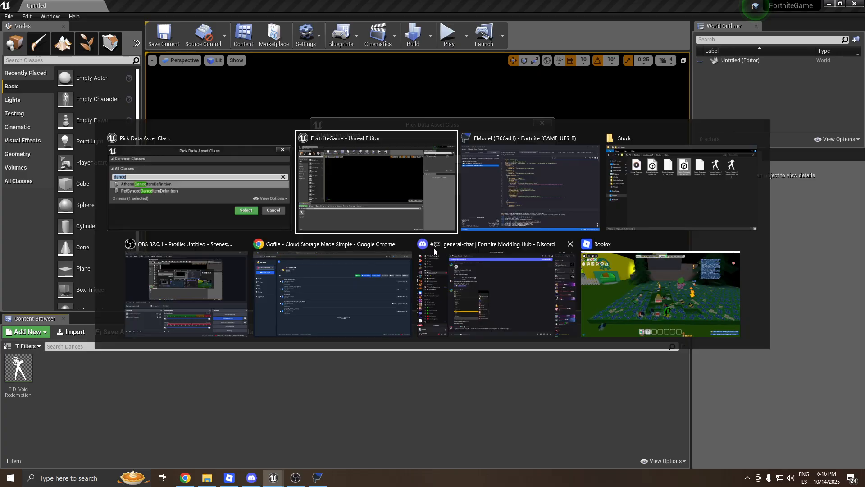
click(384, 275)
click(354, 13)
drag(721, 311, 638, 310)
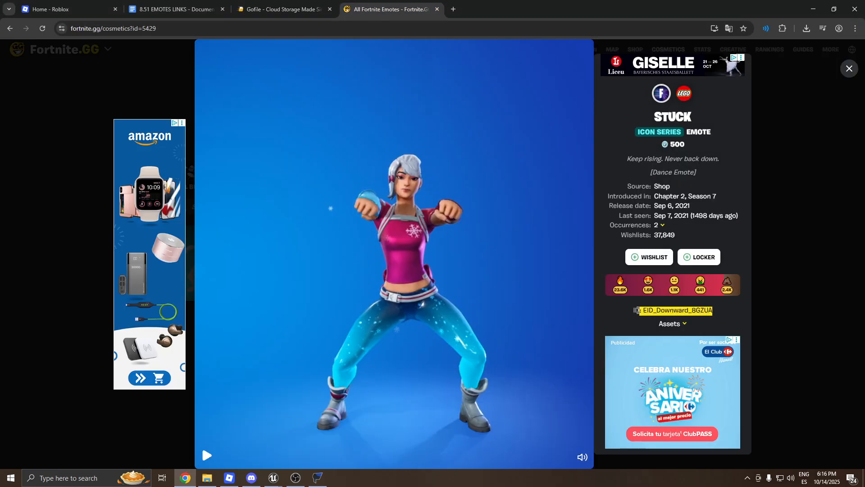
key(ctrl+c)
key(alt+Tab)
Confirm the data asset class and name the new asset EID_Downward_8GZUA using the copied ID.
click(521, 210)
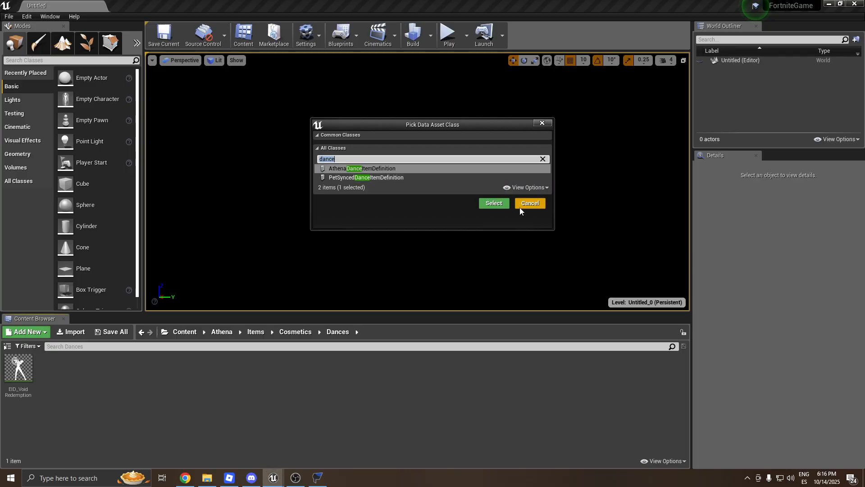
click(494, 203)
key(ctrl+v)
key(Return)
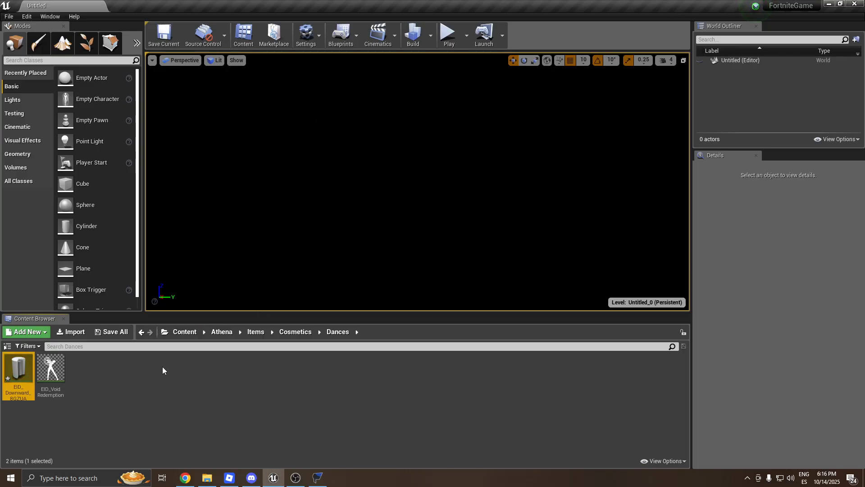
Open the EID_Downward_8GZUA item definition and assign Emote_Downward_CMM_M as Animation and Emote_Downward_CMF_M as Animation Female Override.
double_click(16, 388)
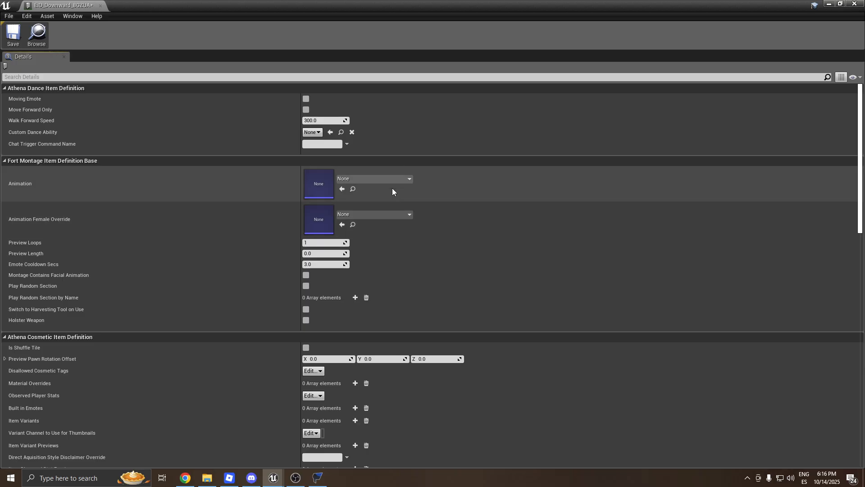
click(376, 179)
text(down)
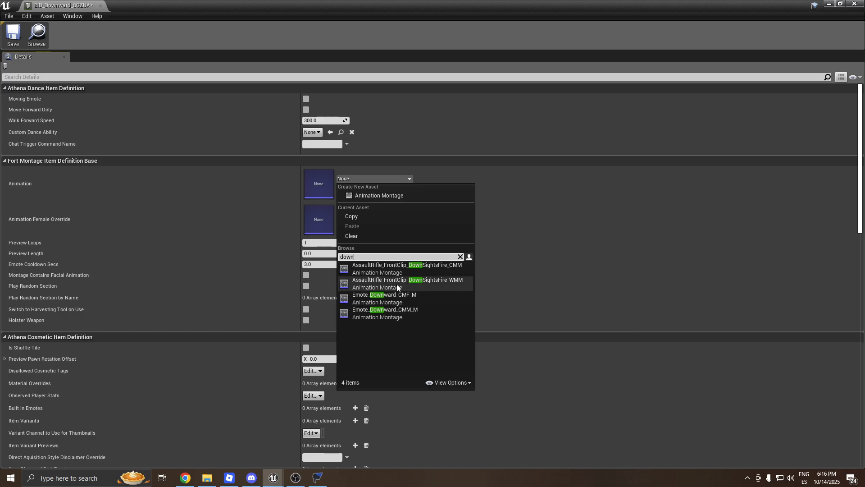
click(396, 312)
click(359, 214)
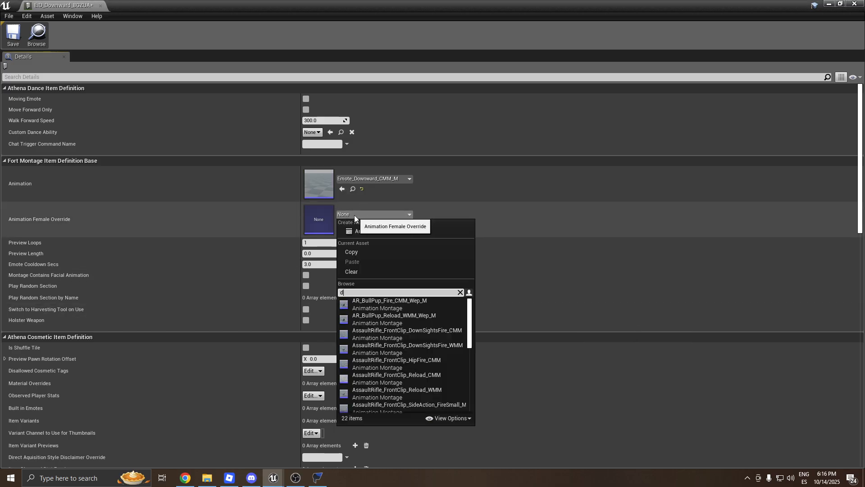
click(414, 338)
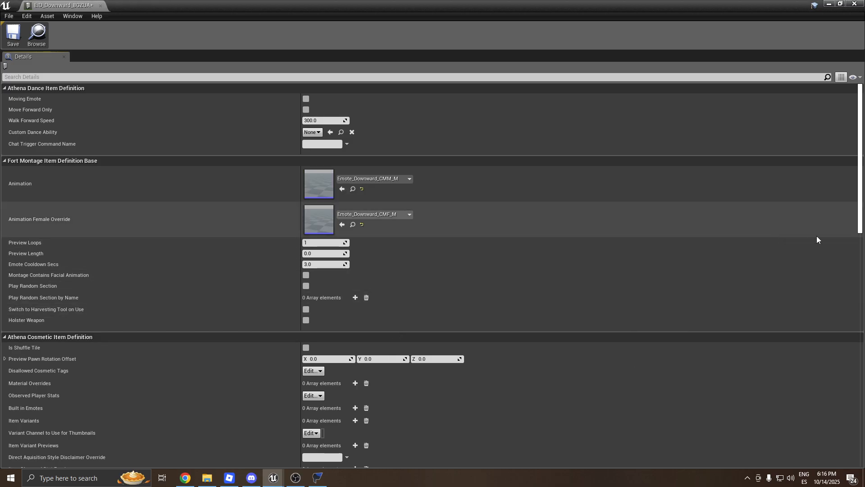
Set the dance item's Rarity to Transcendent (Pinkish) in the Fort Item Definition section.
drag(860, 191, 860, 336)
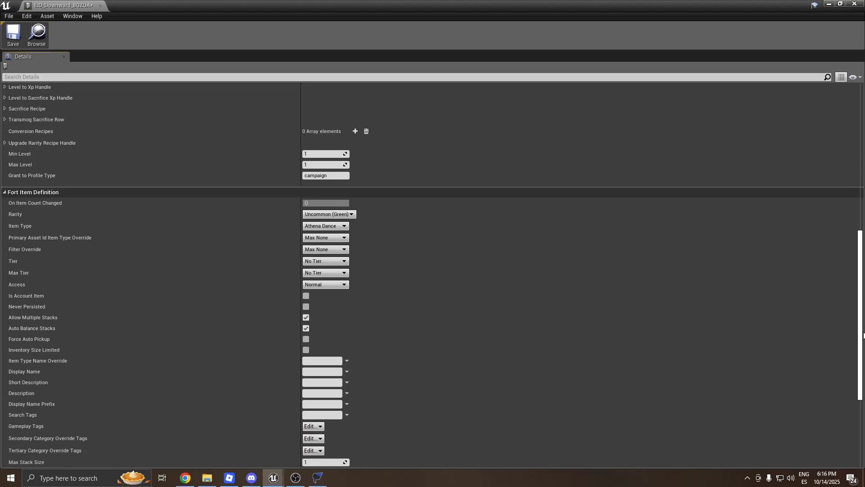
click(328, 214)
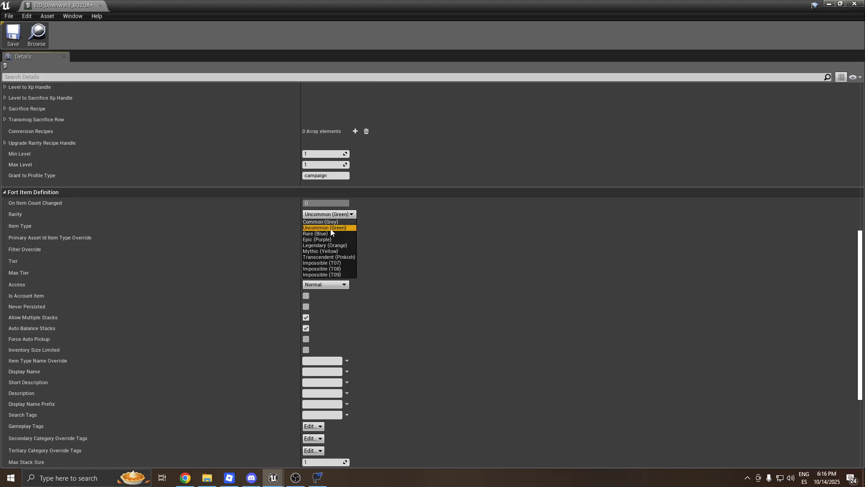
click(333, 257)
Using the Fortnite.GG page in Chrome, set Display Name to "Stuck", Short Description to "Emote" and Description to "Keep rising. Never back down.".
mouse_move(860, 311)
mouse_down()
mouse_move(861, 349)
mouse_move(864, 319)
mouse_up()
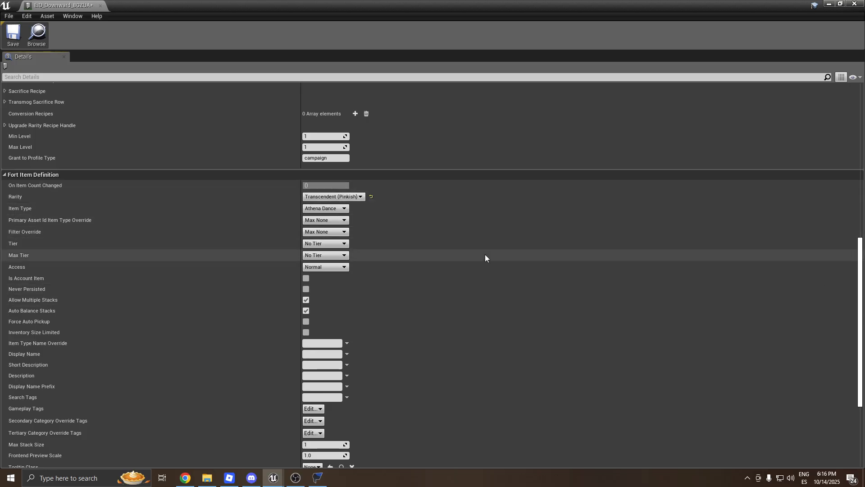
scroll(369, 231, down, 5)
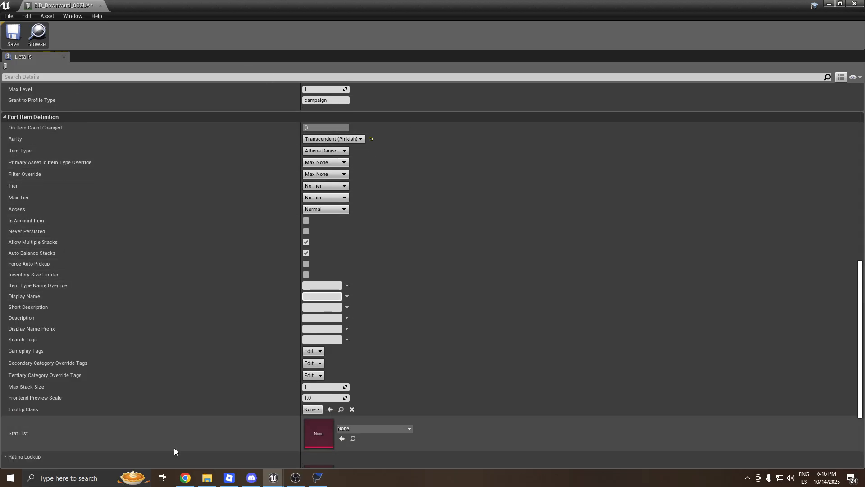
click(185, 478)
key(alt+Tab)
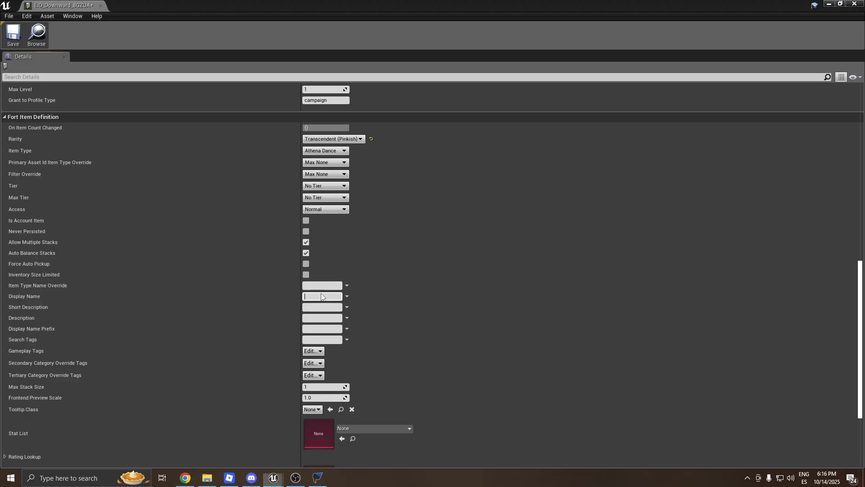
key(alt+Tab)
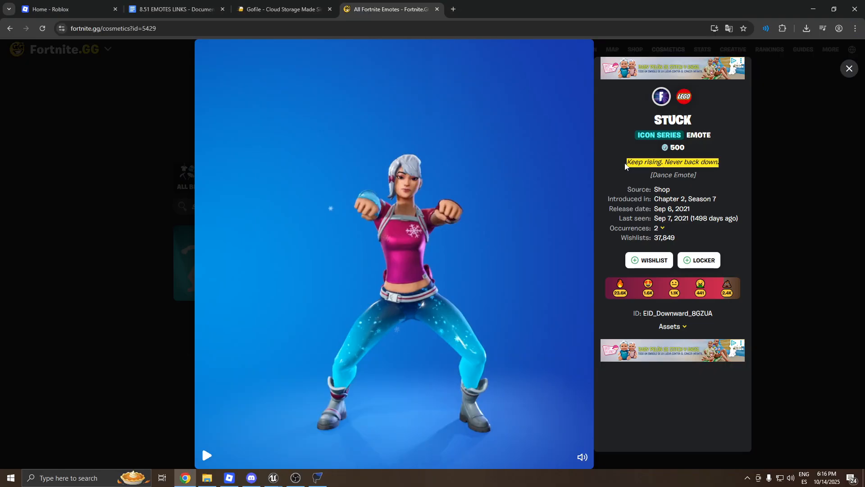
key(alt+Tab)
click(320, 308)
text(Emote)
key(Tab)
text(Keep rising. Never back down.)
Assign T-Icon-Emotes-E-Downward as the Small Preview Image and T-Icon-Emotes-E-Downward-L as the Large Preview Image.
scroll(475, 303, down, 5)
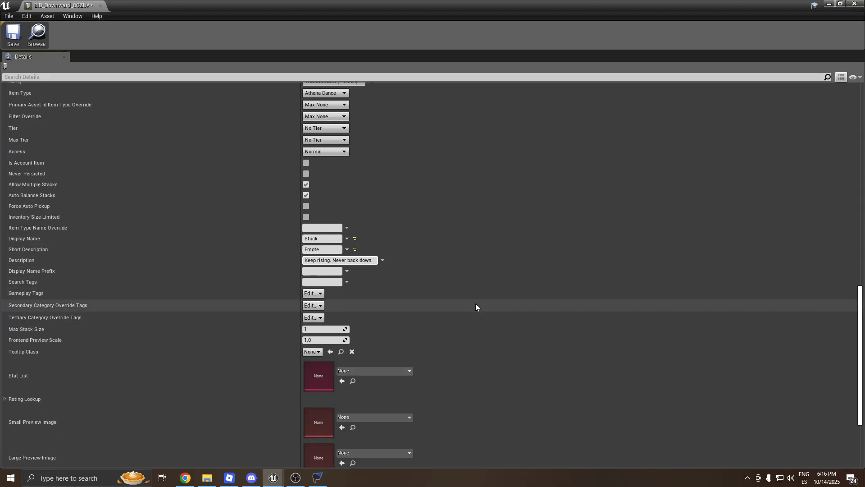
scroll(464, 337, down, 3)
click(352, 285)
text(down)
click(365, 159)
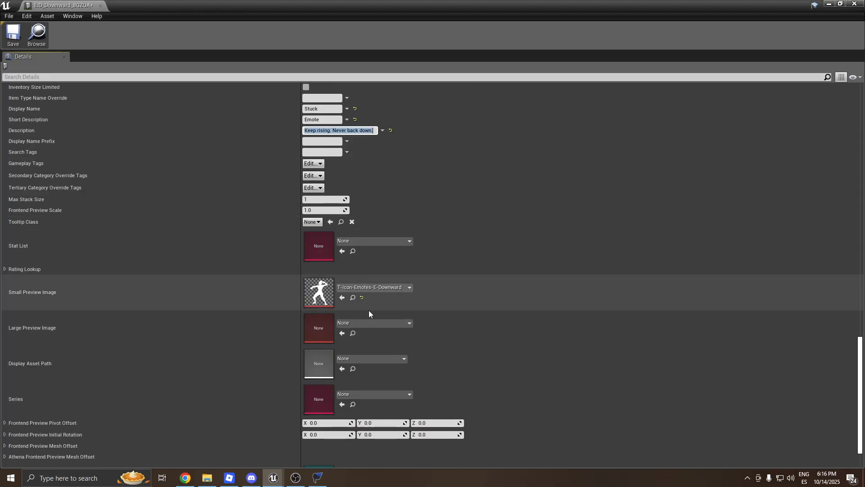
click(356, 323)
text(down)
click(402, 210)
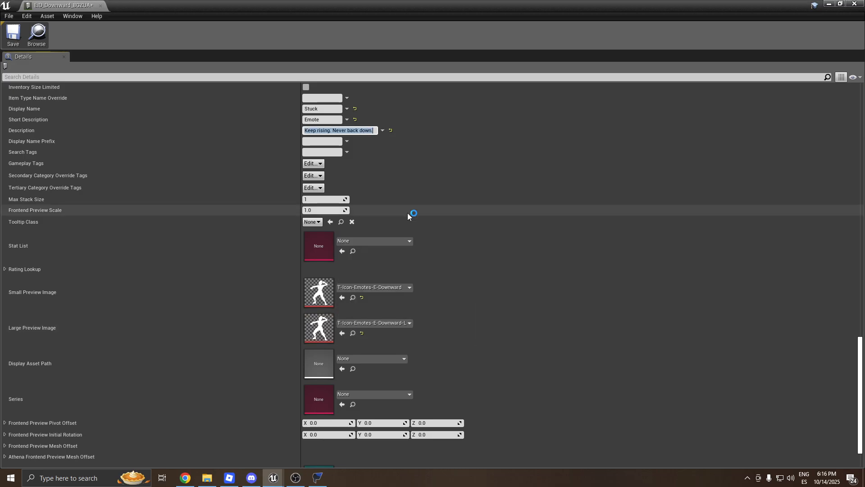
Set the item's Series to Andingly_Series, then save and close the dance item definition.
click(374, 394)
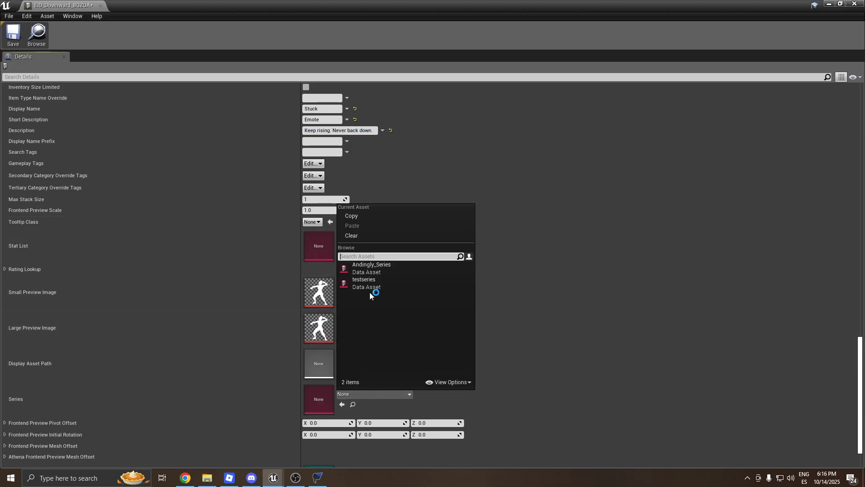
click(367, 266)
click(13, 36)
click(855, 4)
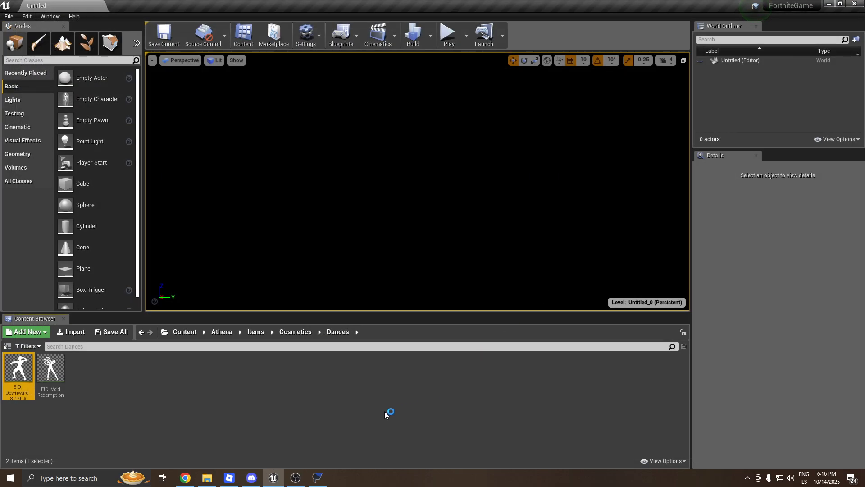
In the Cosmetics/Series folder, create a data asset of class FortItemSeriesDefinition and name it toshow.
click(291, 334)
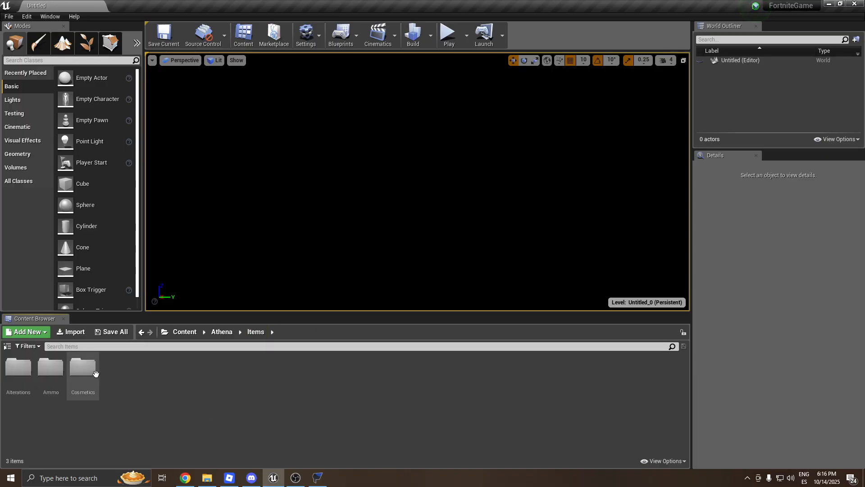
double_click(179, 367)
right_click(144, 390)
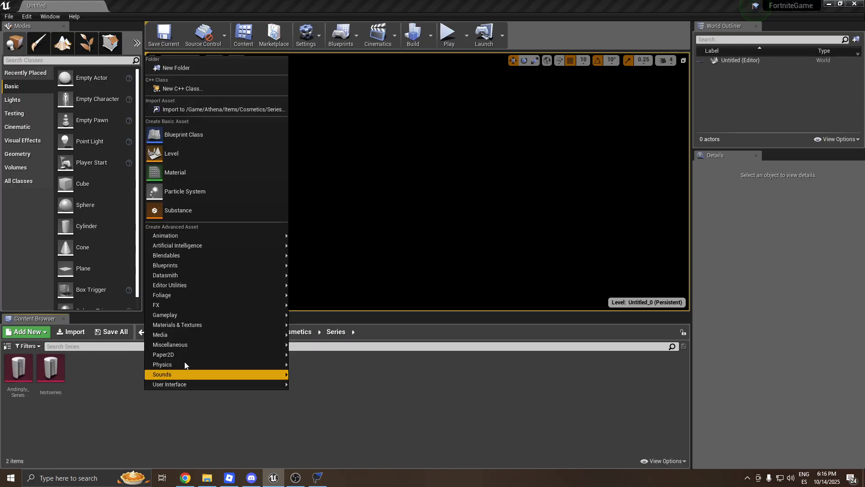
mouse_move(234, 343)
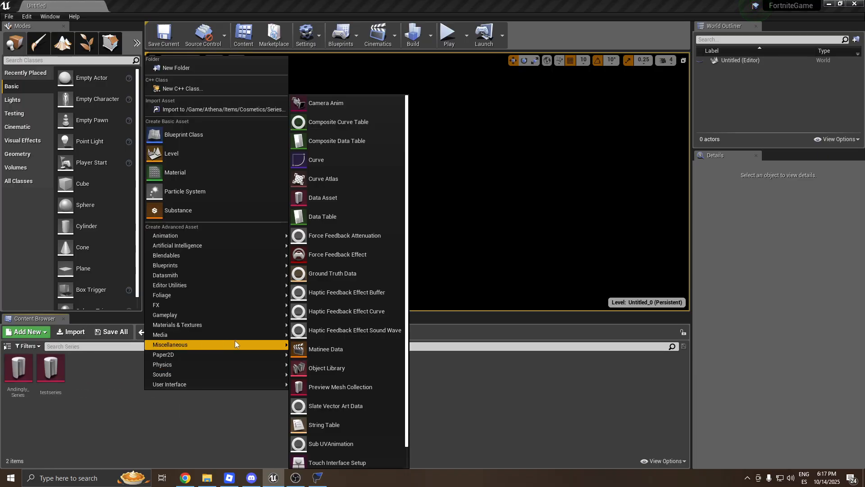
click(323, 199)
text(series)
click(348, 169)
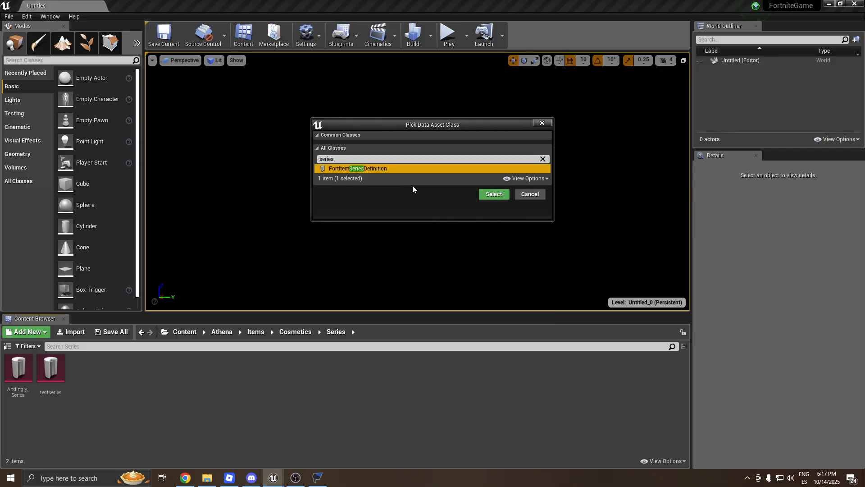
click(491, 193)
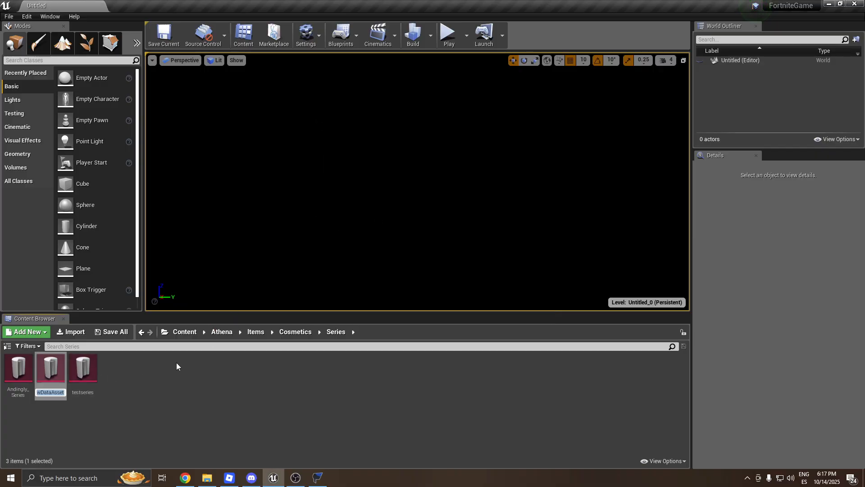
text(toshow)
key(Return)
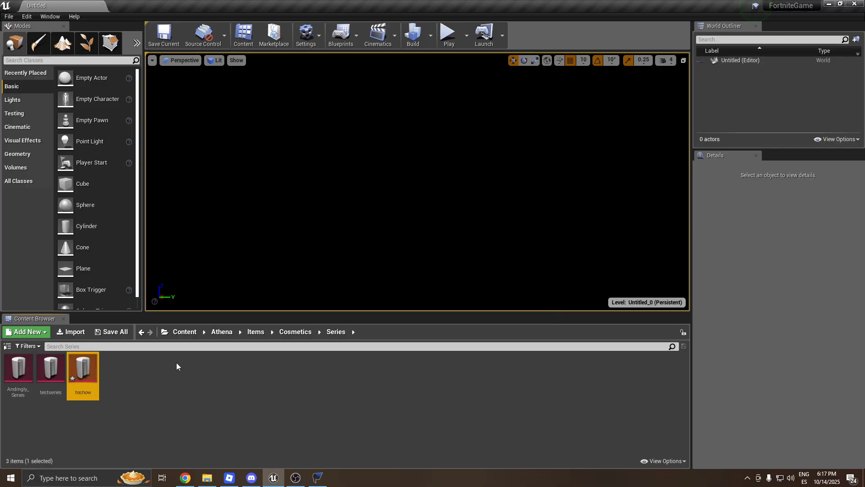
Open the toshow series asset and set its Display Name to "Potato Series".
double_click(85, 388)
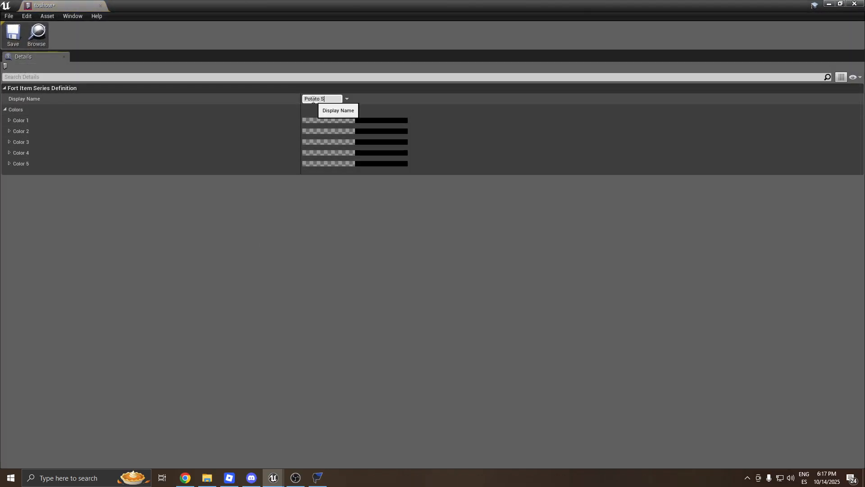
key(Return)
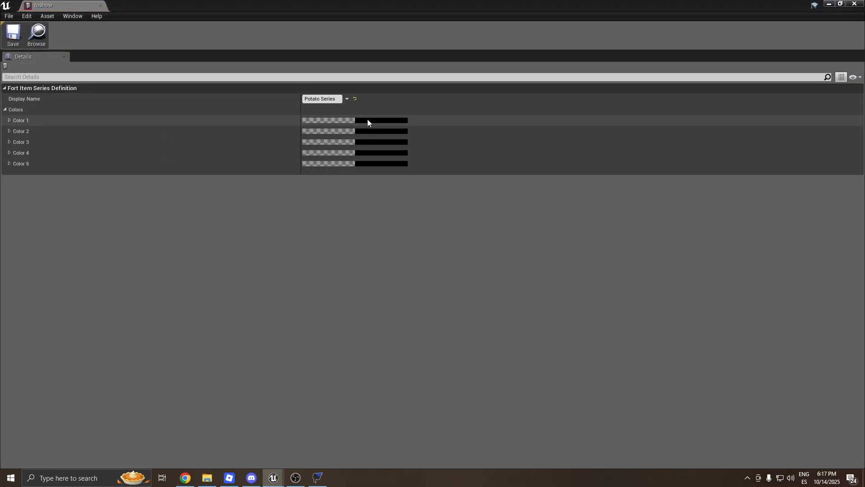
Set the alpha of Color 1 through Color 5 to 1 in the Potato Series definition.
click(364, 120)
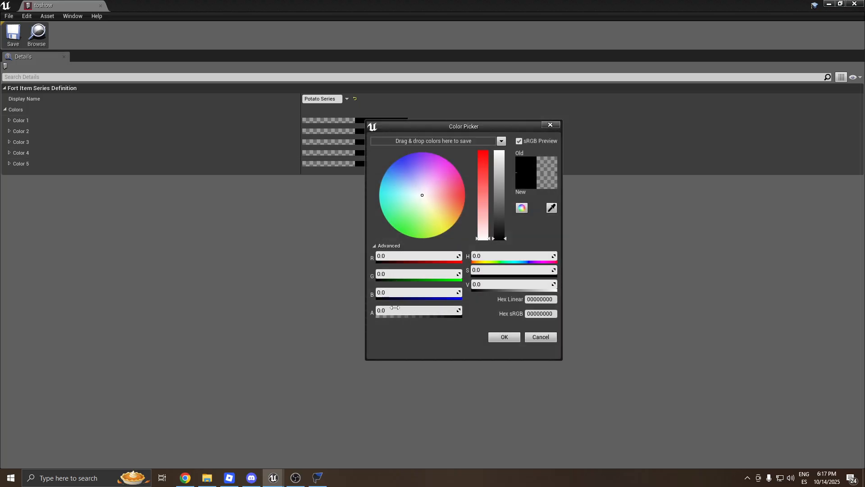
click(493, 340)
click(363, 131)
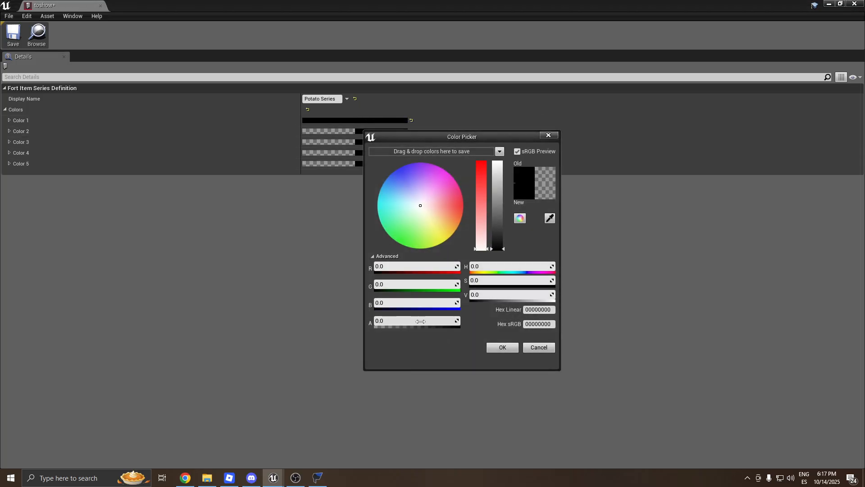
click(498, 347)
click(357, 142)
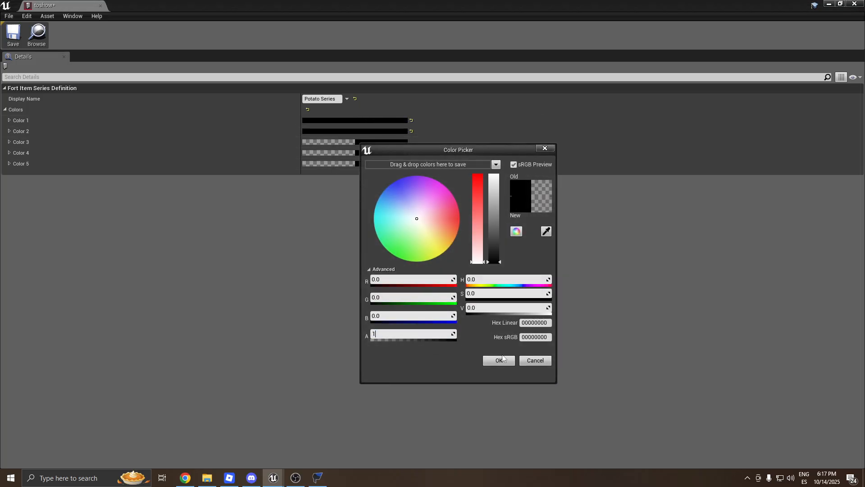
text(1)
click(499, 360)
click(347, 152)
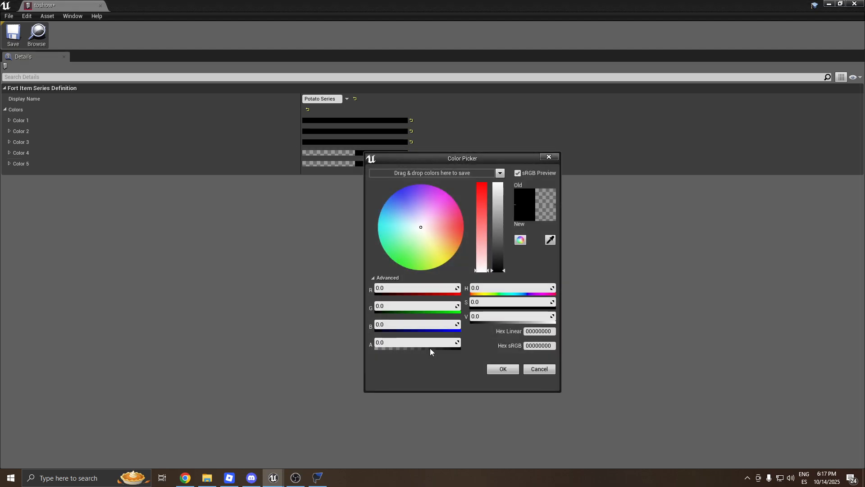
click(504, 375)
click(374, 165)
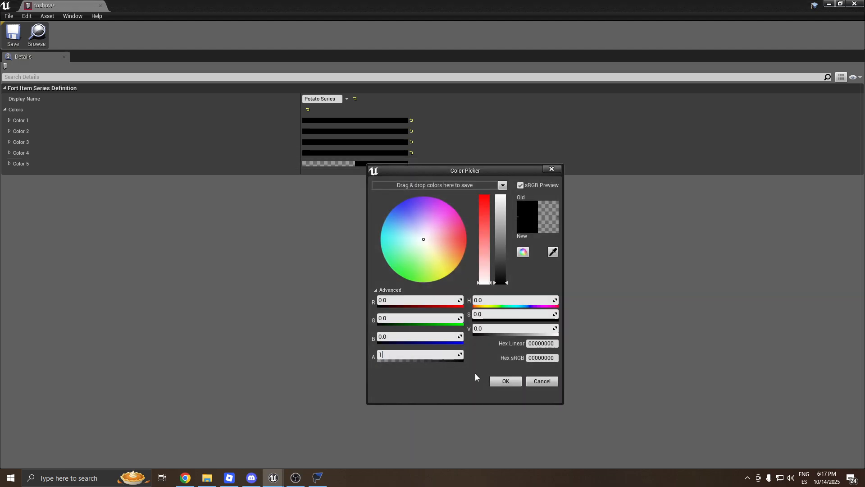
text(1)
click(506, 381)
Adjust Color 1 of the series to a dark mustard yellow with hex linear 322500FF.
click(345, 141)
click(406, 198)
mouse_move(407, 199)
mouse_down()
mouse_move(374, 217)
mouse_move(380, 189)
mouse_move(402, 173)
mouse_move(360, 170)
mouse_move(356, 213)
mouse_move(397, 222)
mouse_up()
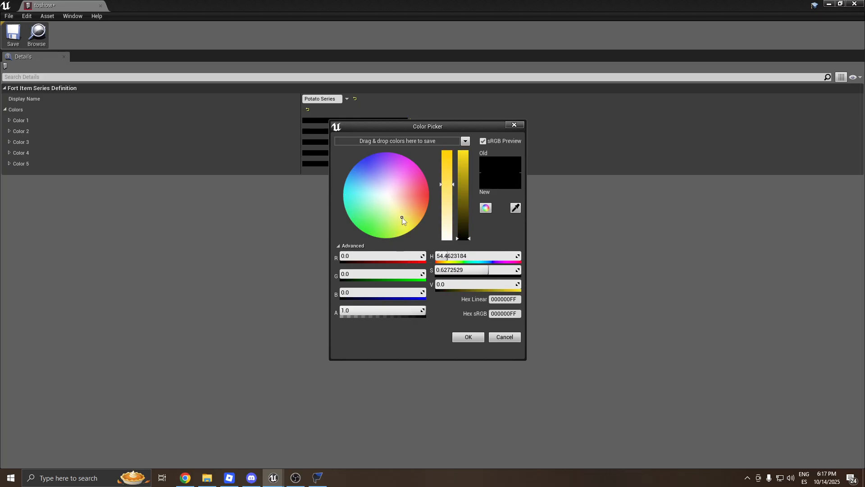
drag(461, 222, 464, 202)
mouse_move(404, 217)
mouse_down()
mouse_move(415, 211)
mouse_move(403, 207)
mouse_move(403, 216)
mouse_up()
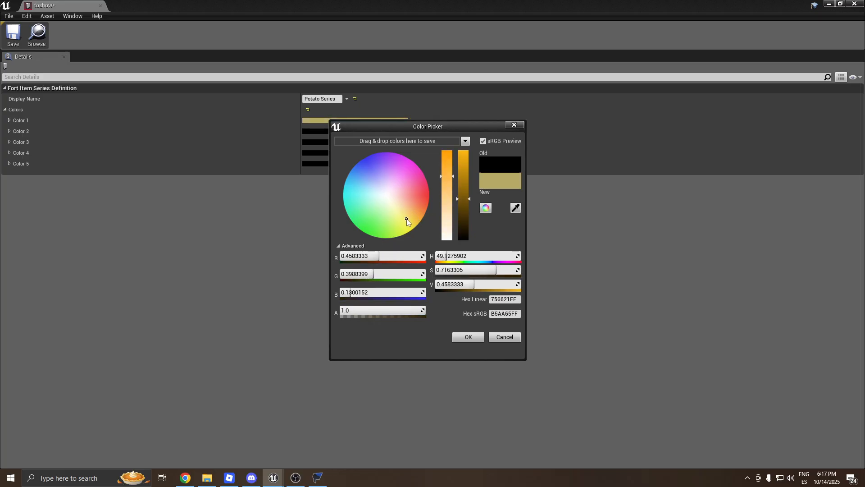
mouse_move(465, 201)
mouse_down()
mouse_move(465, 221)
mouse_move(465, 212)
mouse_up()
mouse_move(406, 221)
mouse_down()
mouse_move(411, 212)
mouse_move(400, 222)
mouse_move(410, 204)
mouse_move(410, 217)
mouse_move(404, 212)
mouse_up()
mouse_move(461, 211)
mouse_down()
mouse_move(450, 206)
mouse_move(450, 157)
mouse_move(448, 165)
mouse_up()
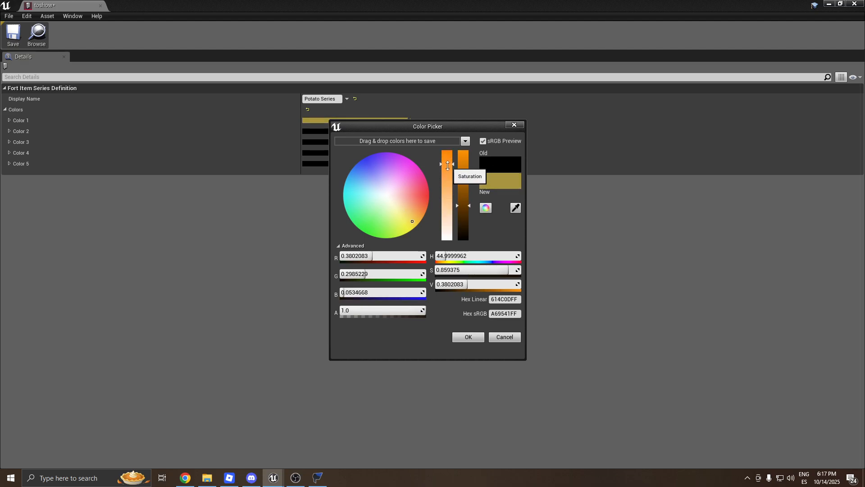
mouse_move(465, 212)
mouse_down()
mouse_move(465, 170)
mouse_move(440, 256)
mouse_move(437, 141)
mouse_up()
drag(459, 188, 462, 223)
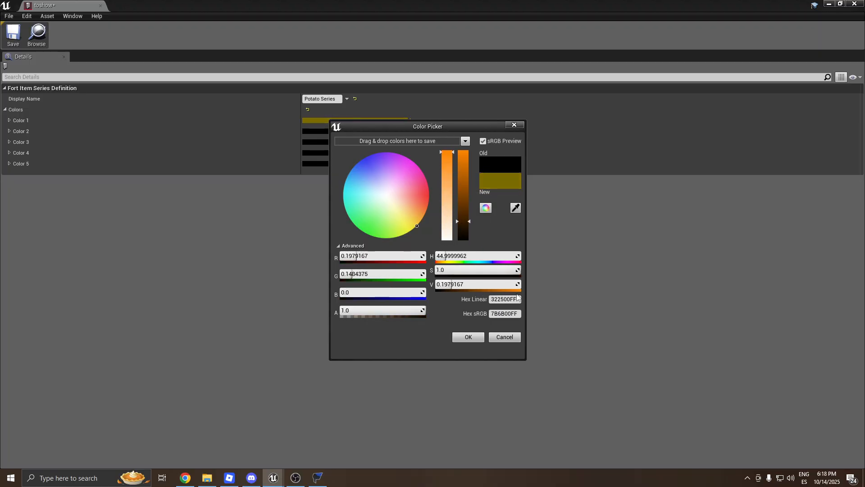
click(468, 337)
Set Color 2 of the Potato Series to a slightly lighter mustard yellow with hex linear 513C00FF.
click(329, 130)
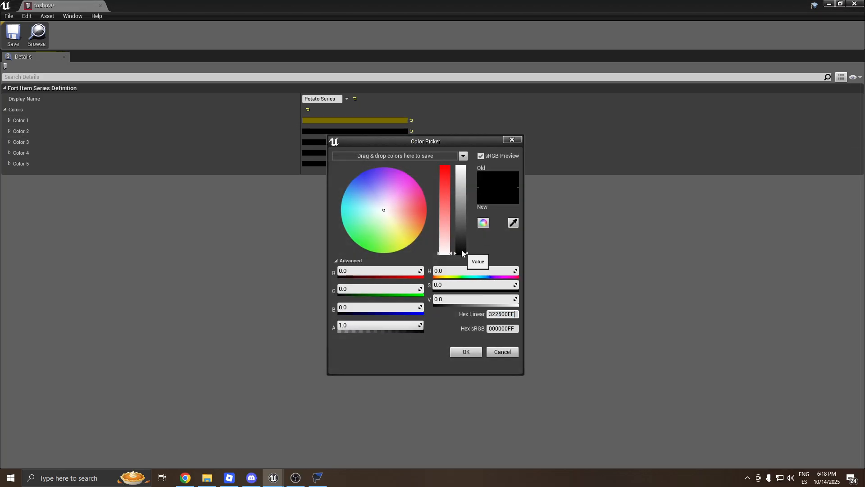
key(Return)
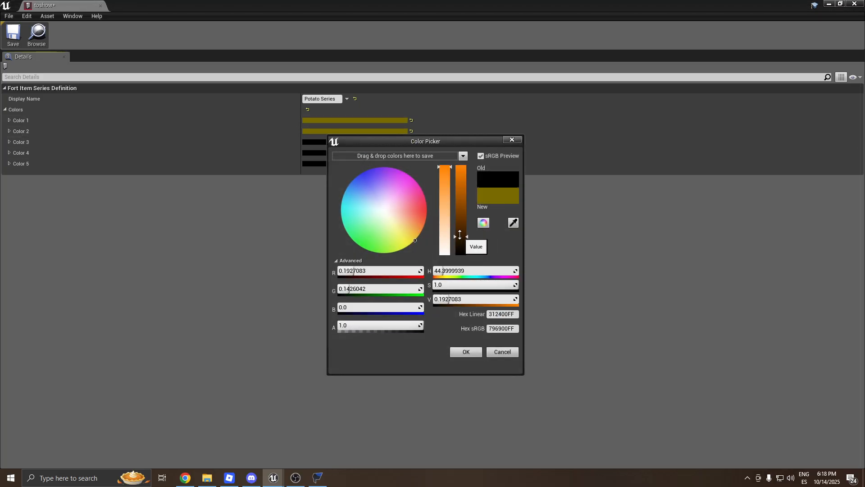
drag(459, 236, 463, 226)
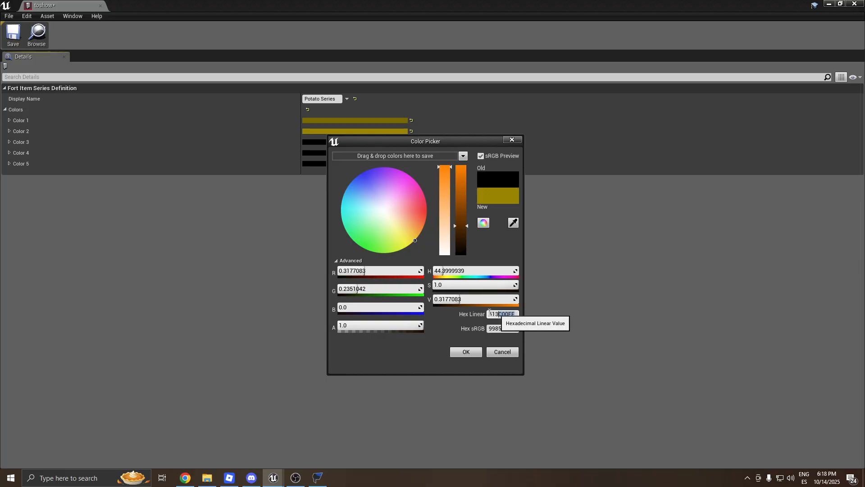
click(466, 351)
Set Color 3 of the series to a brighter mustard yellow with hex linear 7A5A00FF.
click(341, 143)
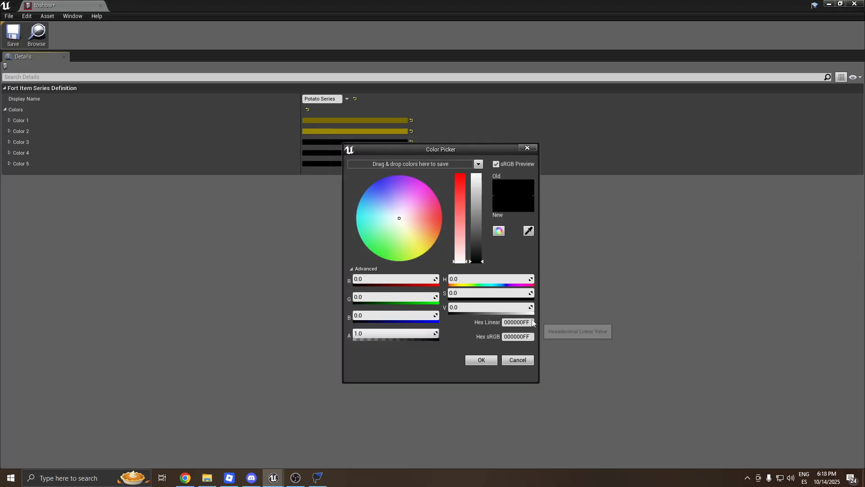
drag(477, 256, 477, 220)
click(481, 359)
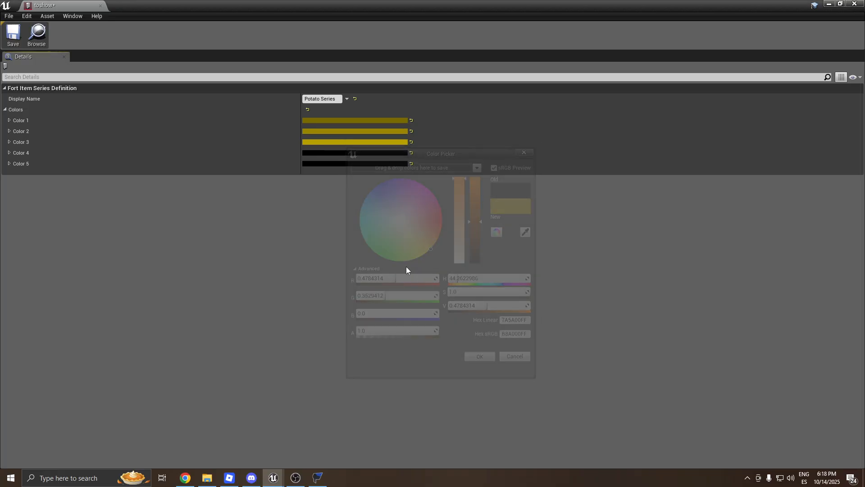
Set Color 4 of the series to a brighter yellow with hex linear A57900FF.
click(353, 154)
drag(488, 270, 485, 215)
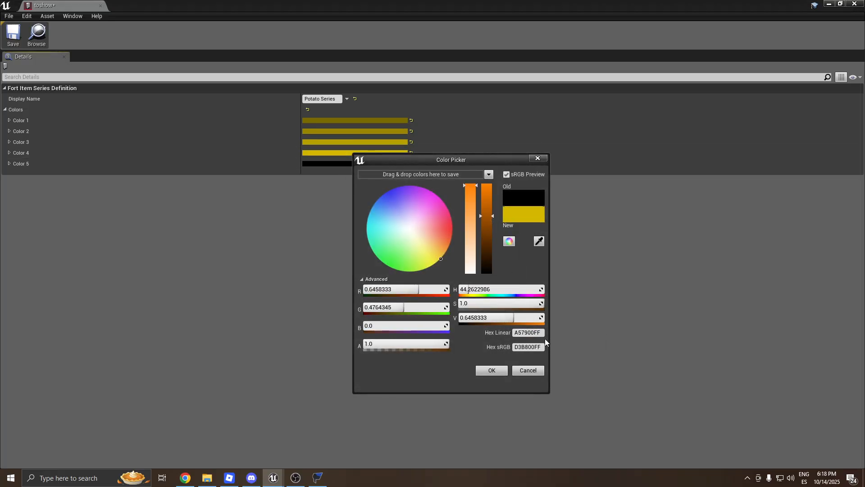
click(492, 370)
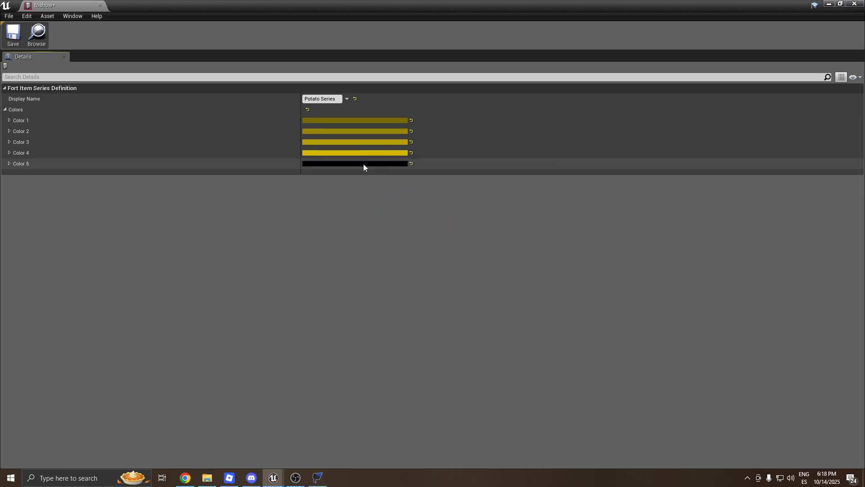
Set Color 5 of the series to the brightest yellow by starting from hex linear A57900FF and raising its value.
click(364, 163)
click(551, 344)
text(A57900FF)
key(Return)
drag(494, 232, 494, 205)
click(504, 381)
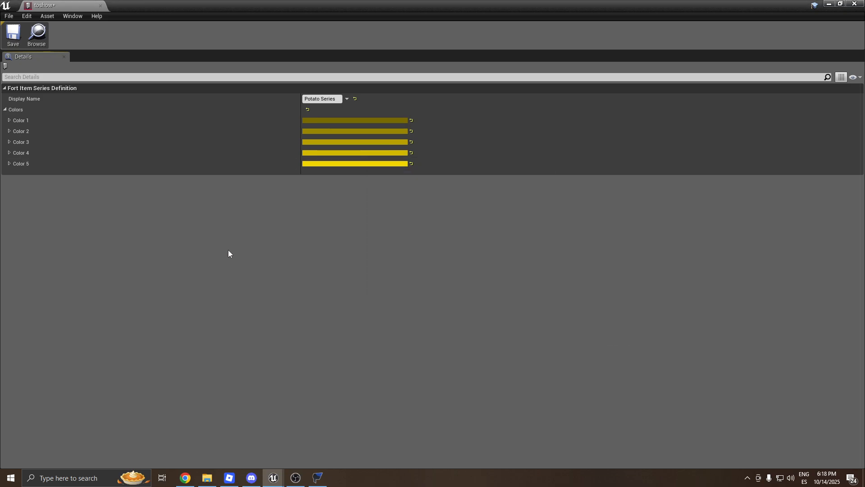
Save and close the toshow series asset and clear the copied color codes from the clipboard history.
click(21, 28)
click(100, 5)
key(super+v)
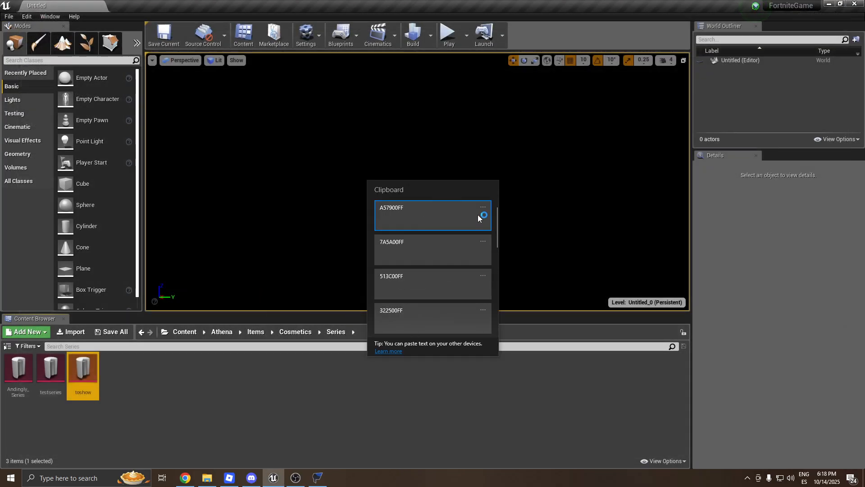
click(465, 258)
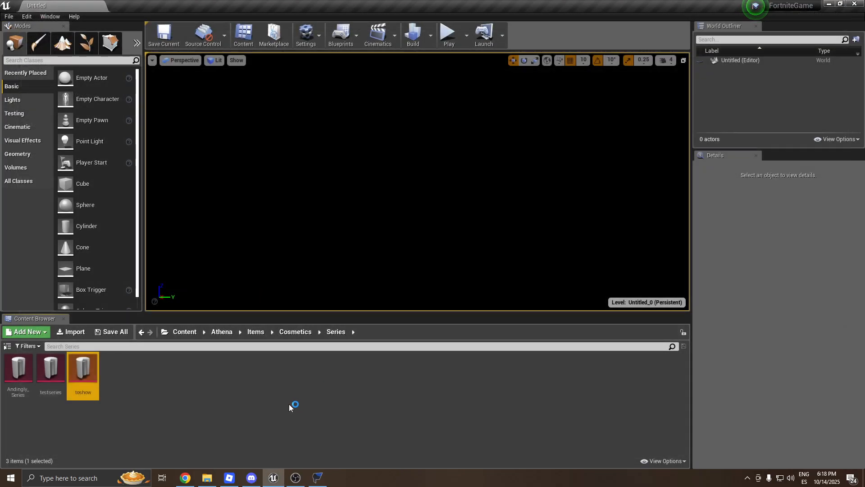
In the Cosmetics/Dances folder, set the Series of EID_Downward_8GZUA to toshow, and save and close the asset.
click(290, 332)
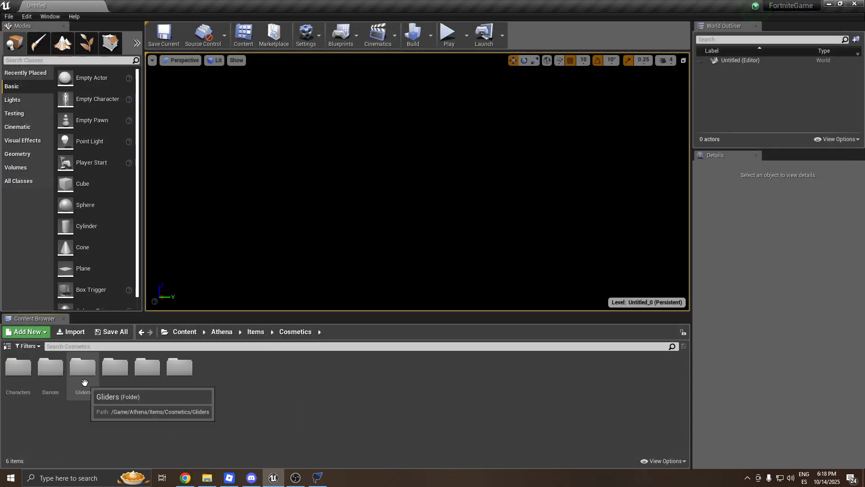
double_click(51, 367)
double_click(18, 368)
scroll(860, 230, down, 2)
scroll(860, 230, down, 5)
click(361, 323)
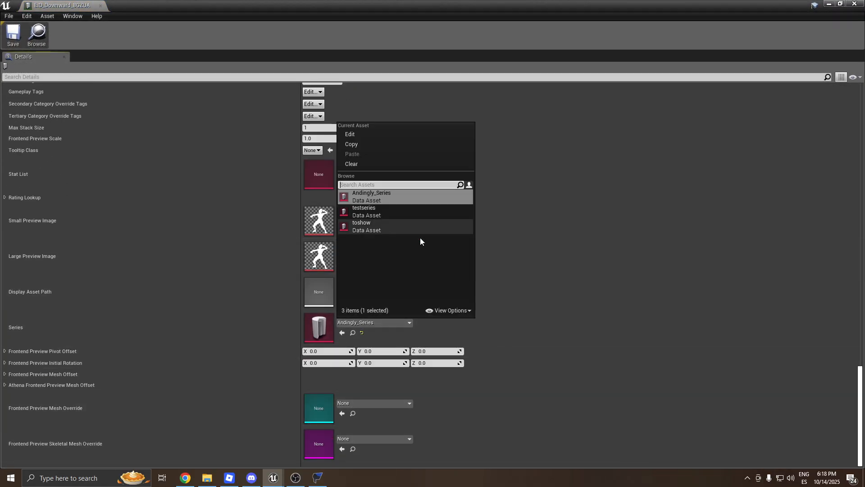
click(361, 228)
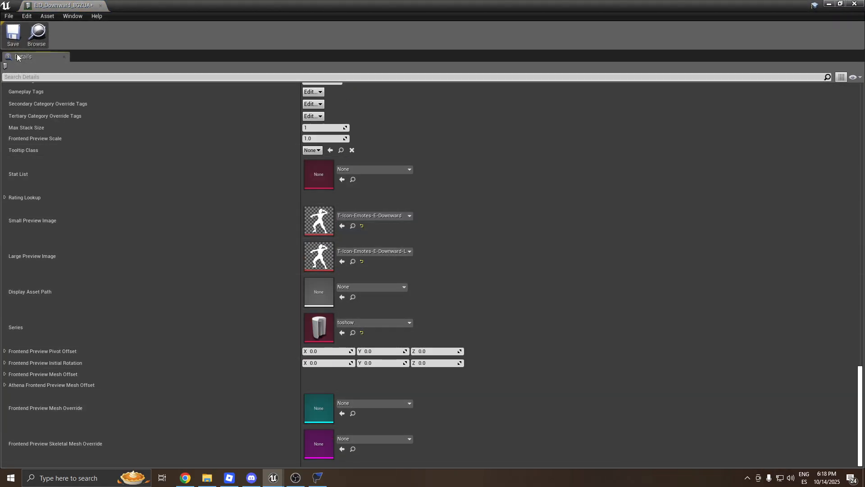
click(11, 40)
click(855, 3)
click(306, 381)
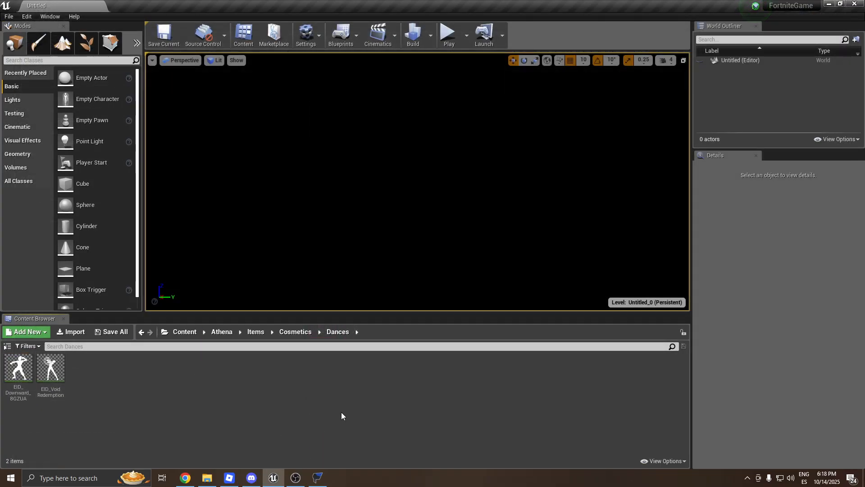
Copy the asset name EID_Downward_8GZUA and cook the project content for Windows.
click(18, 368)
key(F2)
key(super+c)
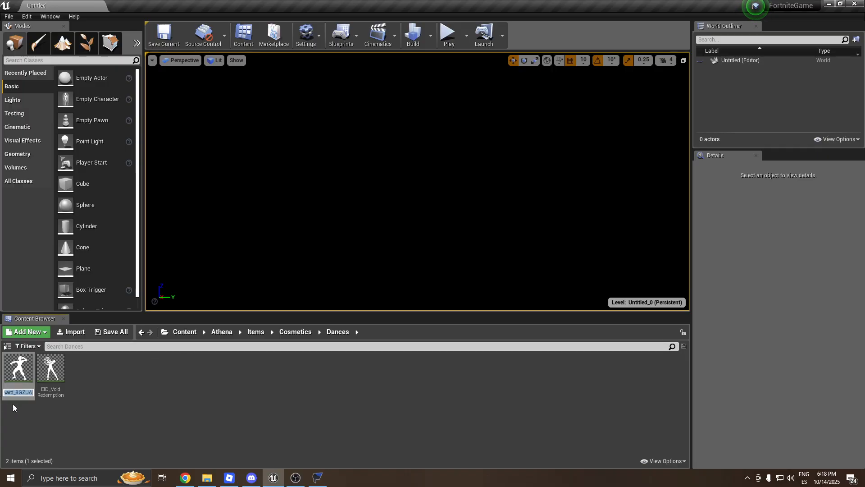
click(149, 368)
click(8, 16)
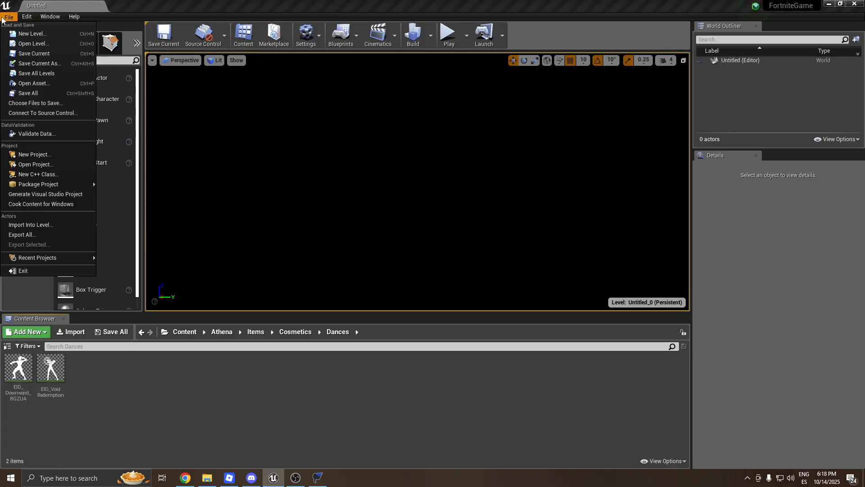
click(50, 204)
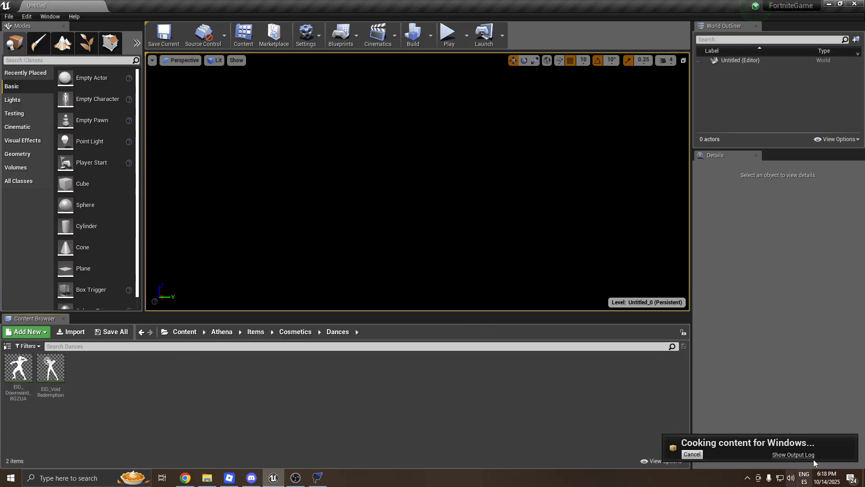
In File Explorer, open catalog_config.json from the Config folder of LawinServer-main in Downloads.
click(207, 478)
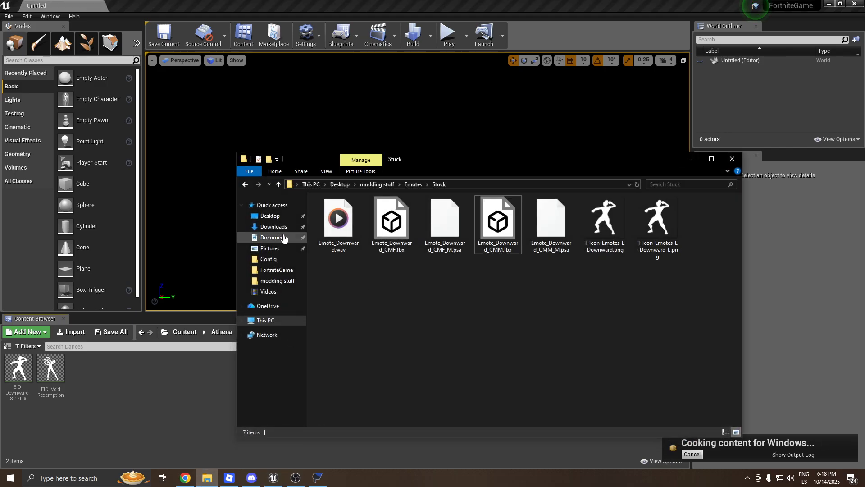
click(273, 226)
scroll(359, 315, down, 4)
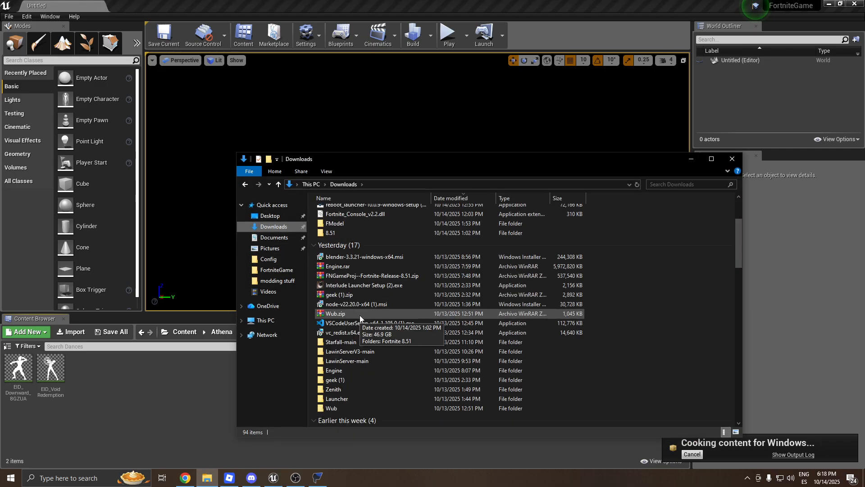
double_click(356, 361)
click(338, 212)
double_click(338, 212)
double_click(336, 220)
click(334, 213)
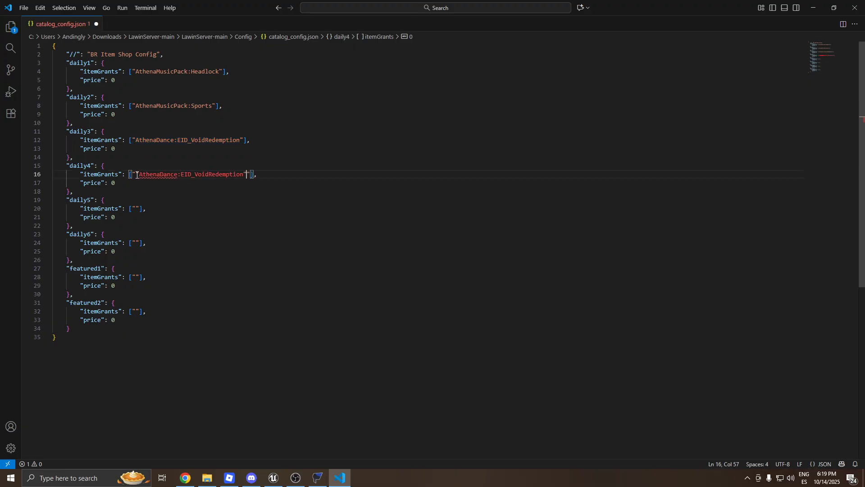
Set the daily4 itemGrants entry to "AthenaDance:EID_Downward_8GZUA", and save and close catalog_config.json.
key(BackSpace)
key(BackSpace)
key(super+v)
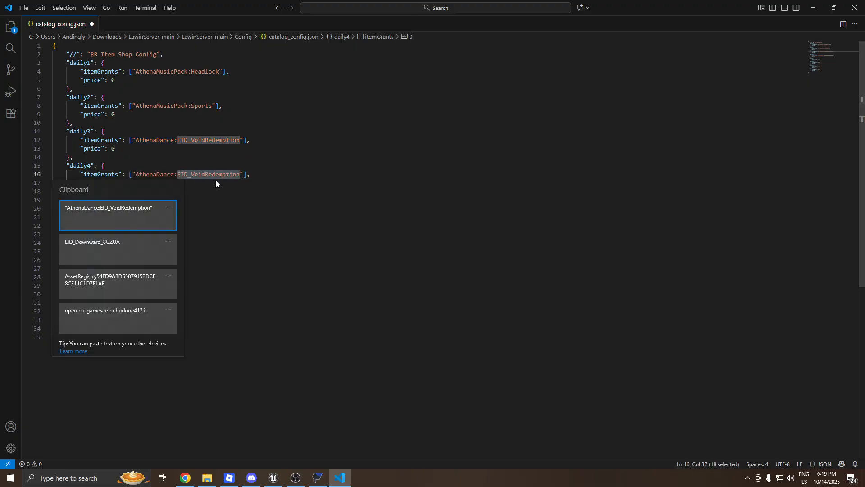
click(109, 255)
click(284, 185)
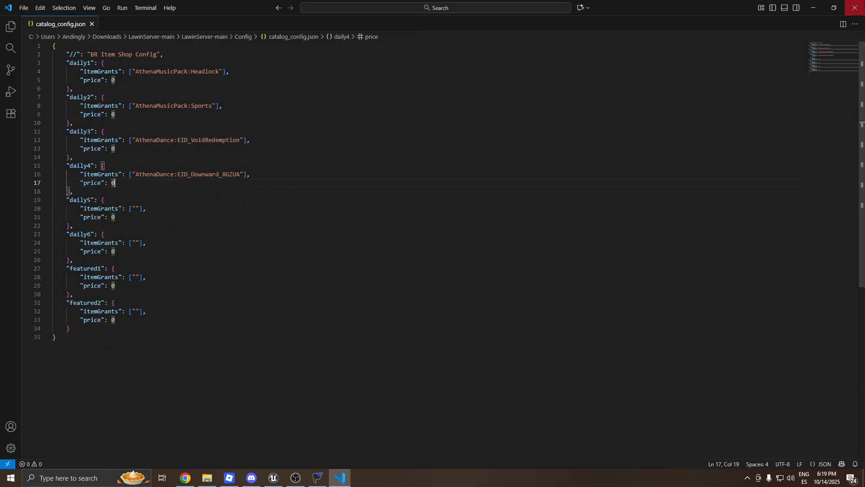
click(855, 8)
Clear all unpinned entries from the clipboard history.
key(super+v)
click(850, 317)
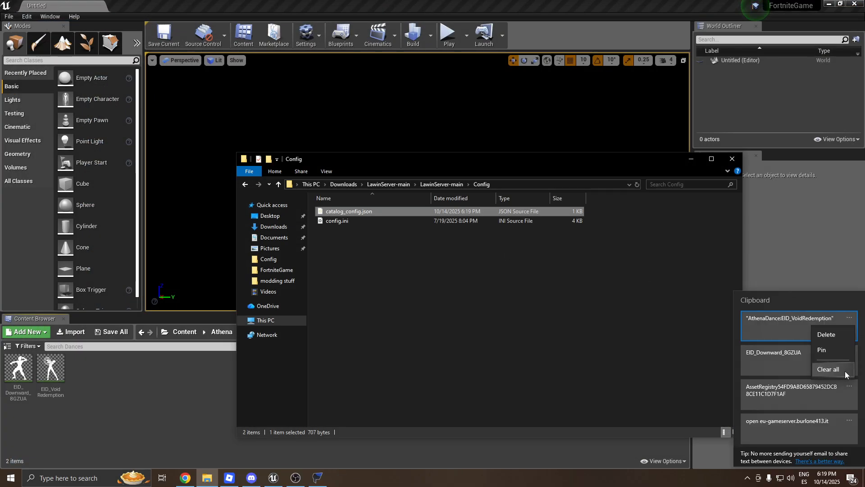
click(834, 368)
click(532, 332)
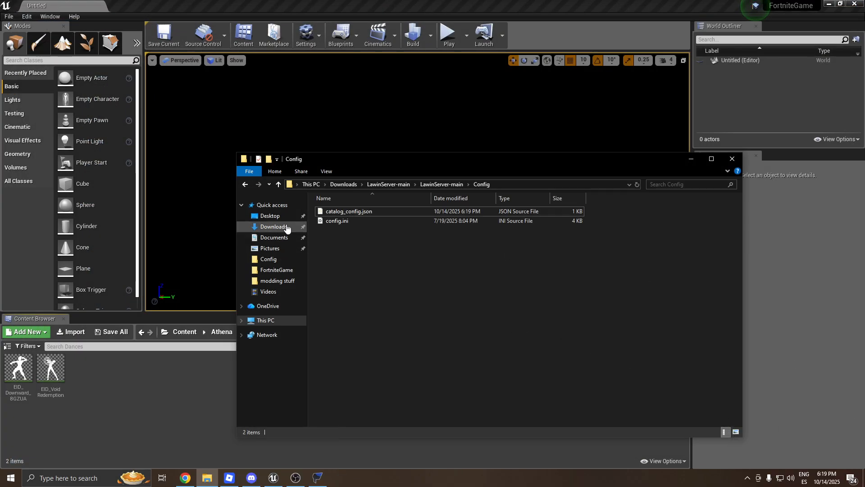
Select the cooked FortniteGame folder in modding stuff/Modding projs/Mod 8.51/Saved/Cooked/WindowsNoEditor and open the u4pak folder in modding stuff.
click(273, 217)
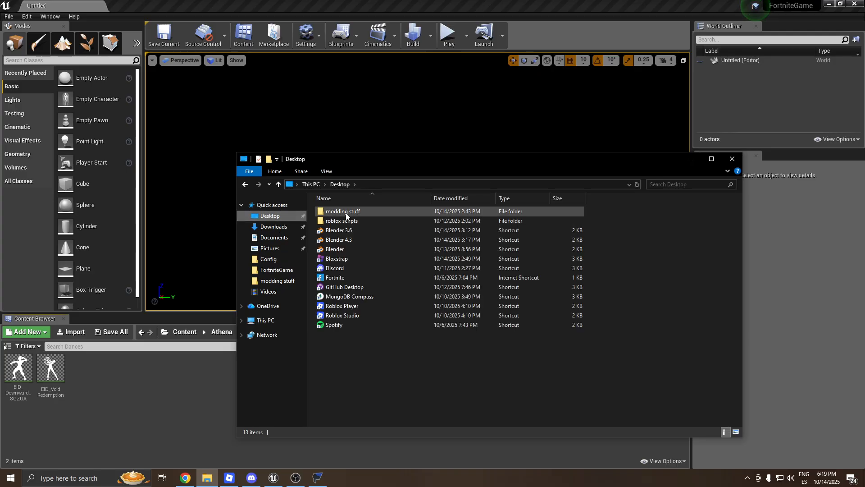
double_click(345, 211)
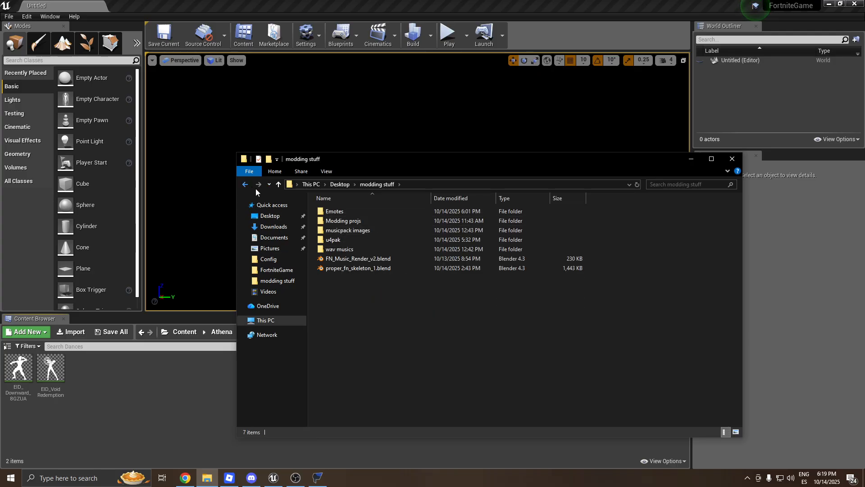
double_click(344, 221)
double_click(339, 210)
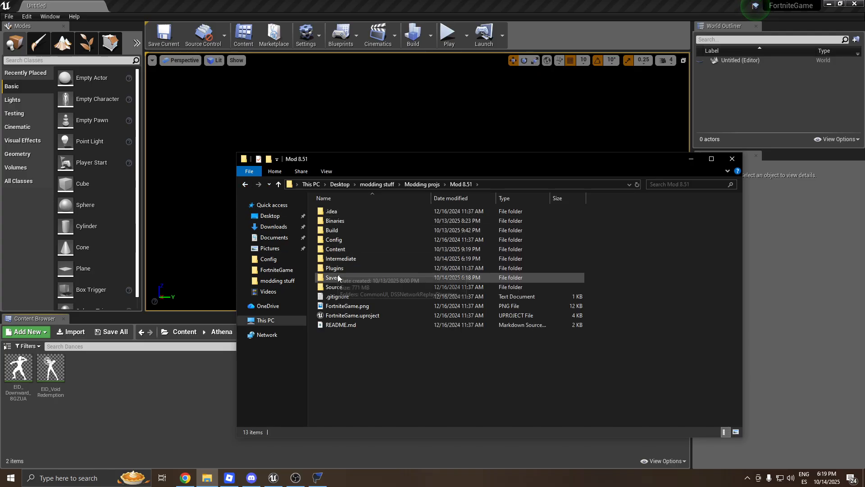
double_click(337, 277)
double_click(337, 249)
click(336, 213)
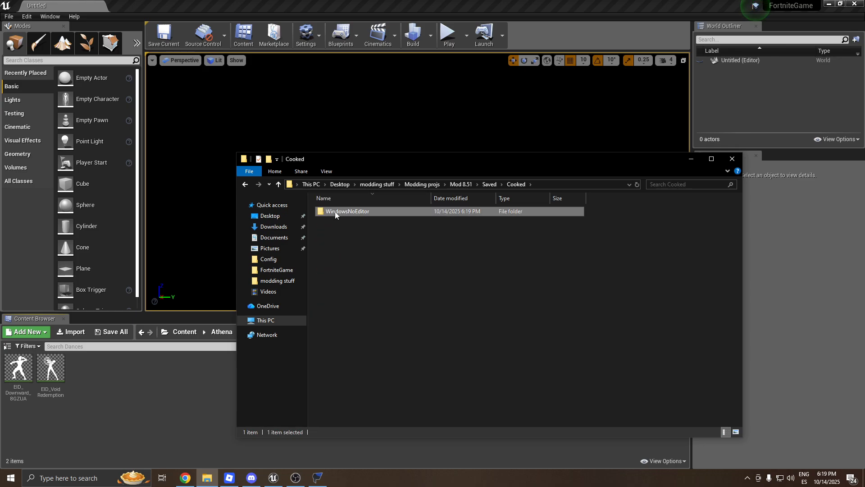
double_click(335, 215)
click(343, 221)
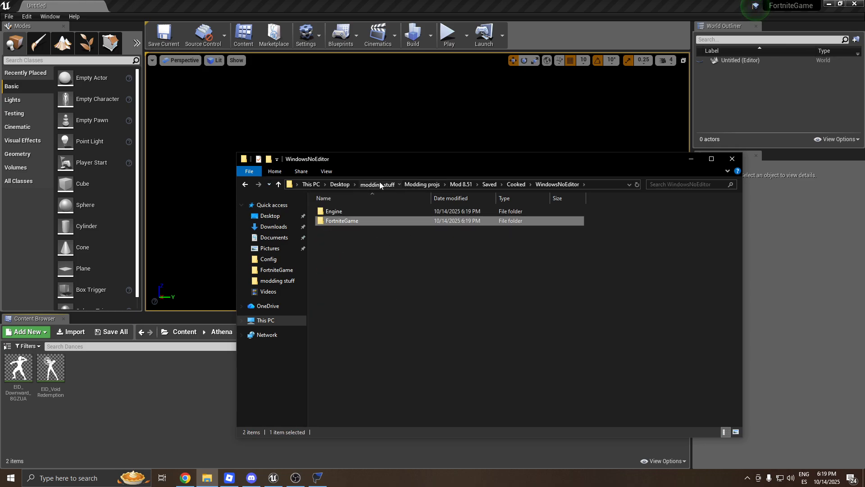
click(380, 184)
double_click(342, 239)
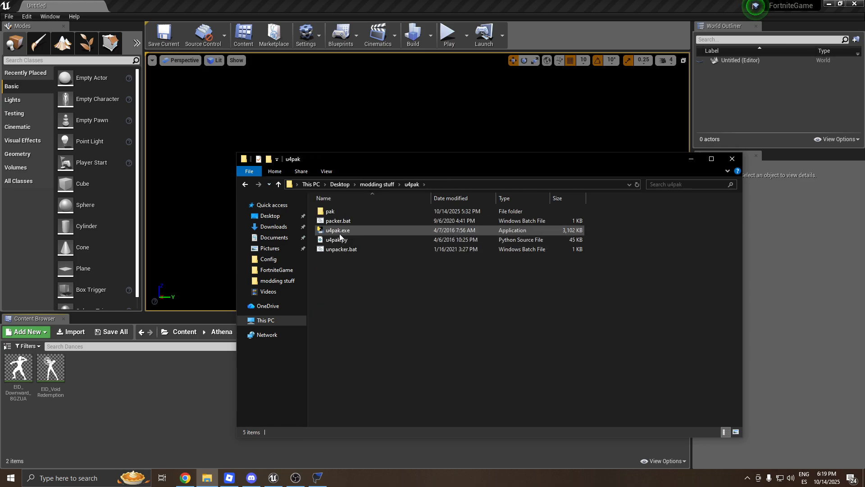
In the 8.51 EMOTES LINKS document in Chrome, add "AssetRegistry file name:" followed by AssetRegistry54FD9ABD65879452DCB8CE11C1D7F1AF below the files link.
click(186, 477)
click(279, 9)
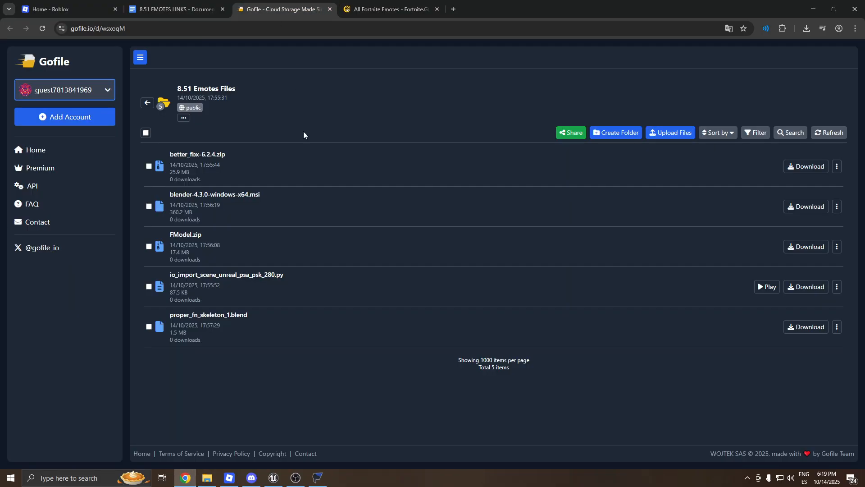
click(186, 6)
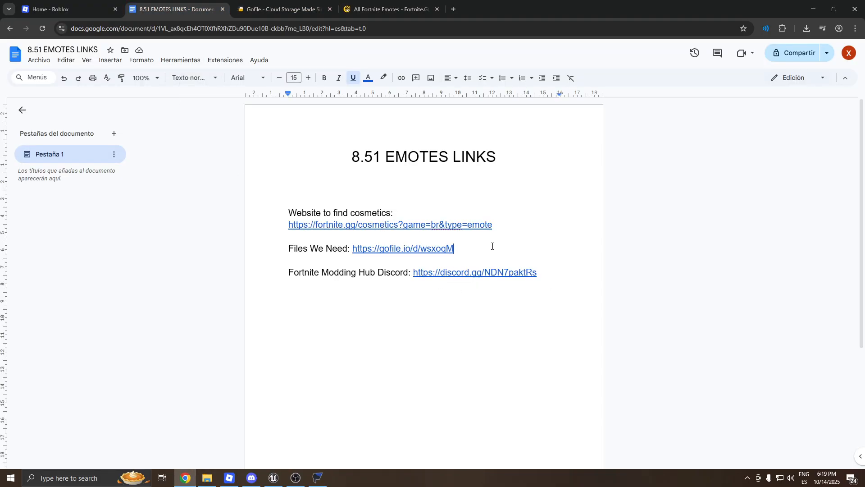
key(Return)
key(Return)
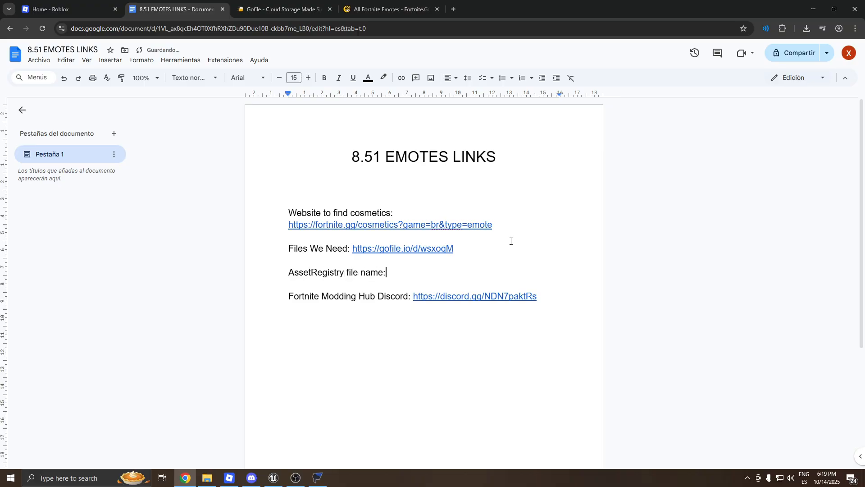
text(AssetRegistry file name:)
key(super+v)
key(Return)
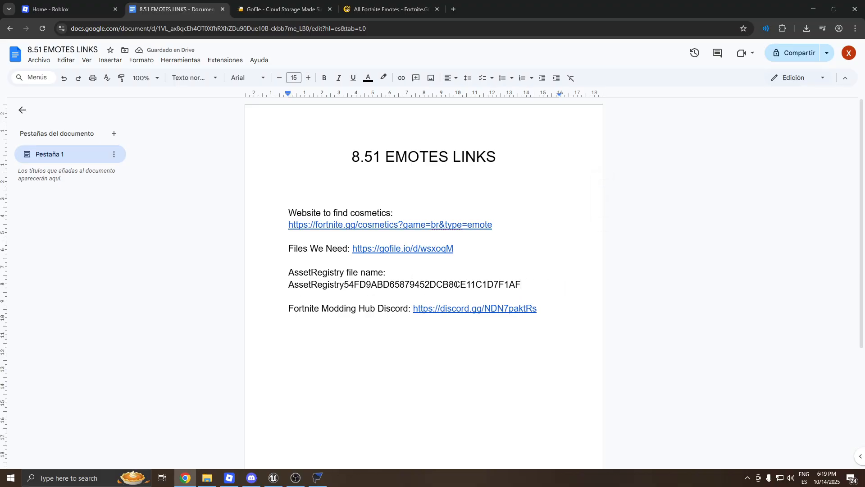
Reduce the font size of the two AssetRegistry lines in the 8.51 EMOTES LINKS document to 13.
drag(522, 284, 297, 273)
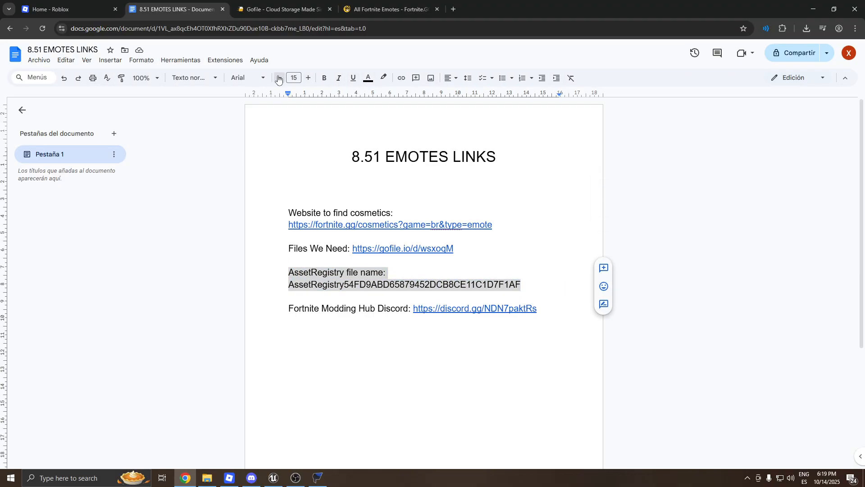
click(278, 78)
click(278, 78)
click(460, 250)
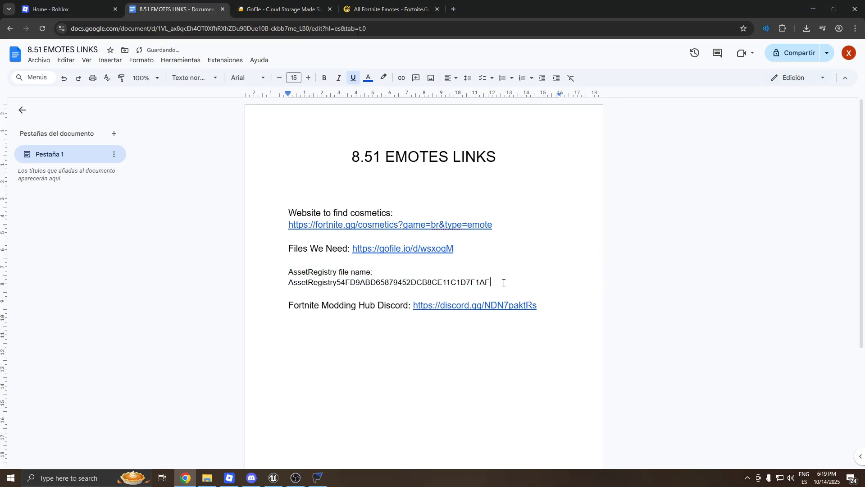
Compress the u4pak folder in modding stuff into u4pak.rar and upload the archive to the 8.51 Emotes Files folder on Gofile.
click(271, 4)
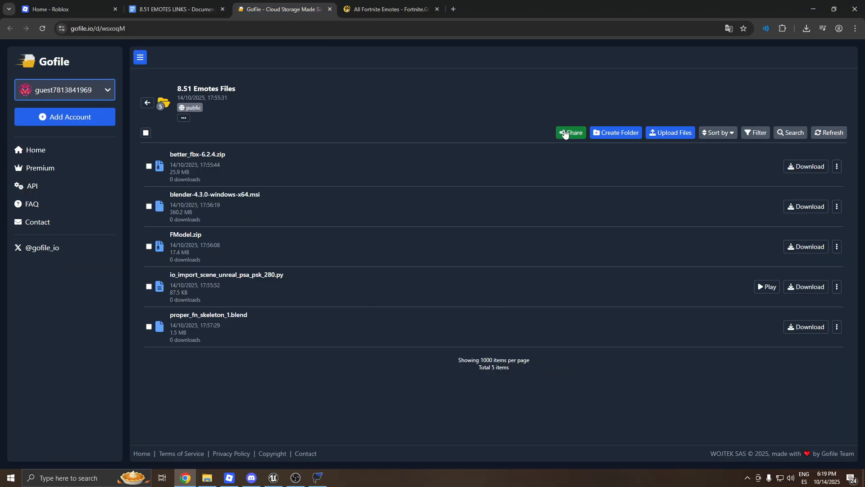
click(670, 134)
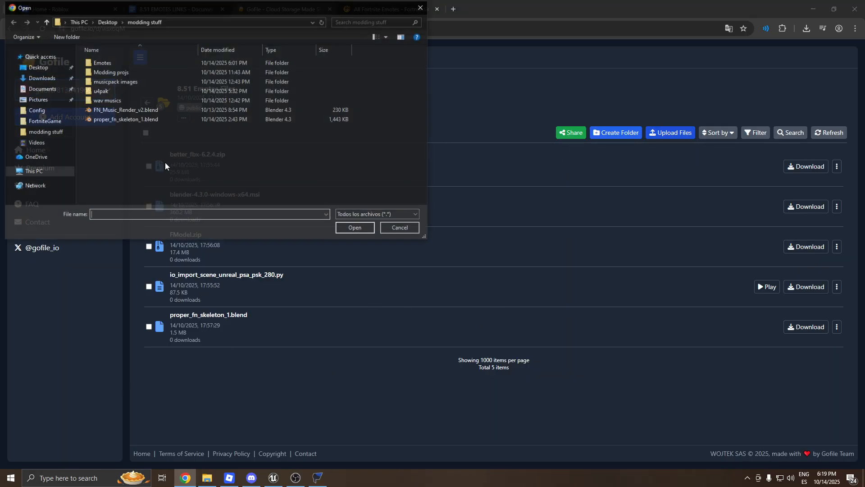
click(53, 78)
scroll(131, 118, down, 3)
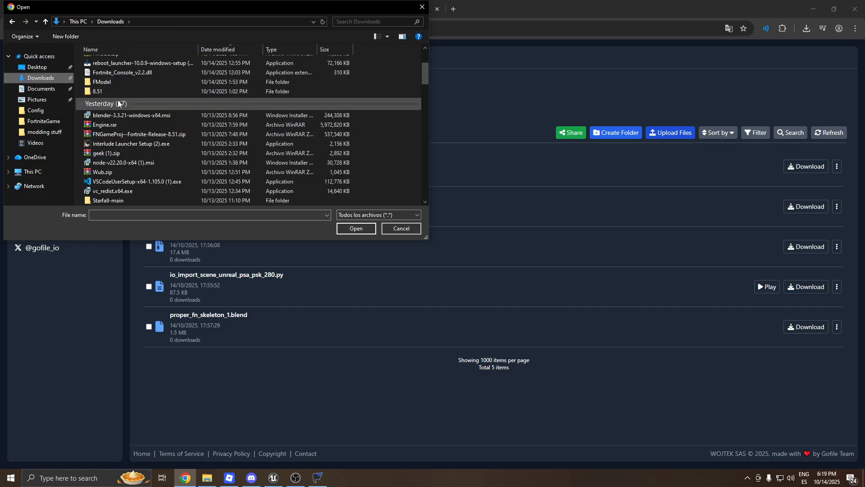
scroll(113, 146, up, 3)
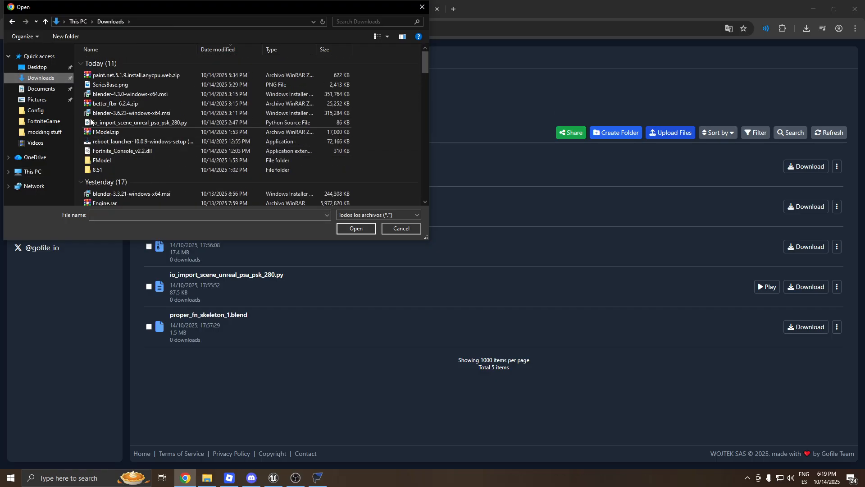
click(37, 67)
double_click(116, 72)
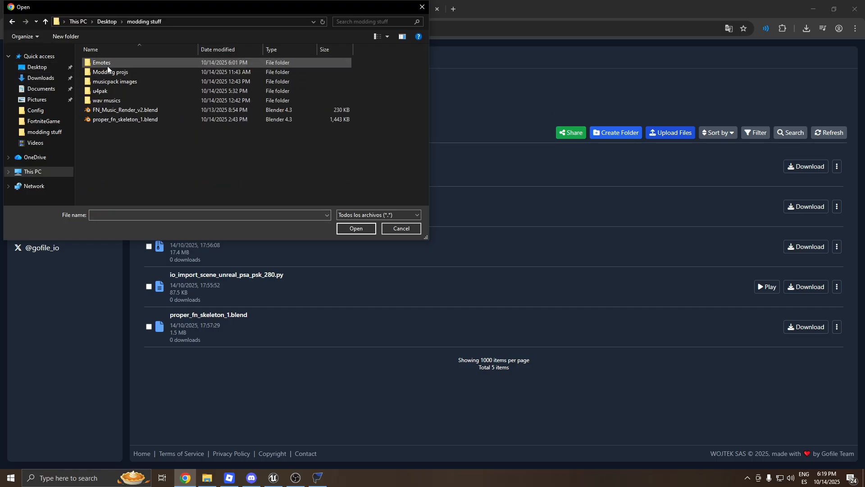
right_click(109, 91)
click(145, 242)
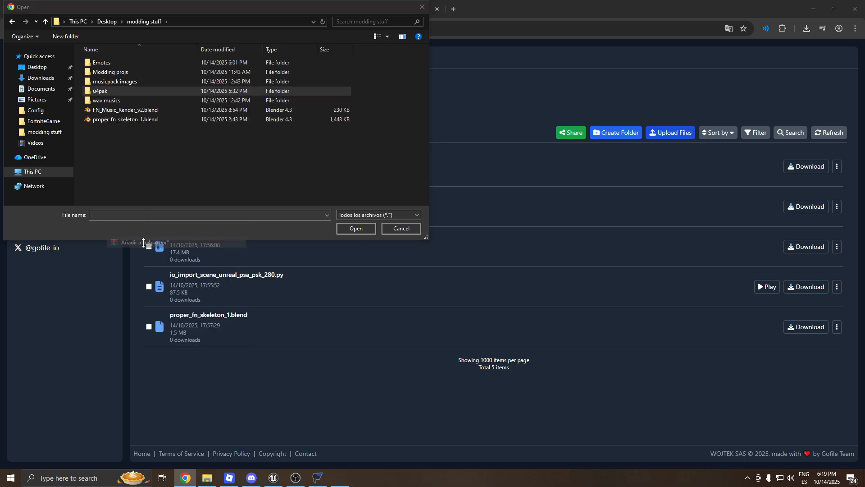
double_click(102, 128)
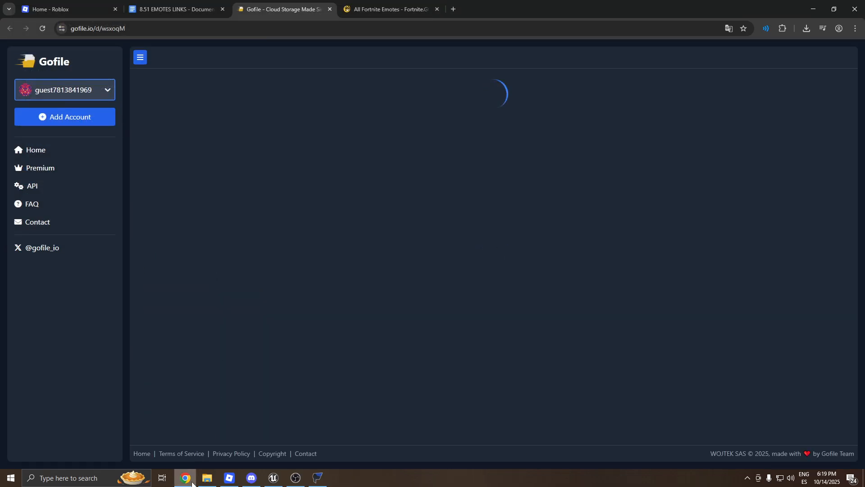
Switch to File Explorer, delete u4pak.rar from the modding stuff folder and open the u4pak folder.
click(207, 477)
click(378, 184)
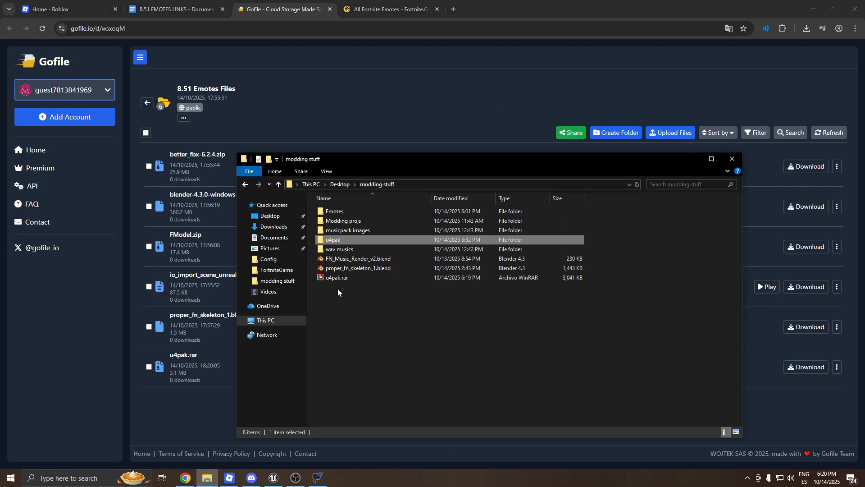
double_click(345, 246)
key(alt+Tab)
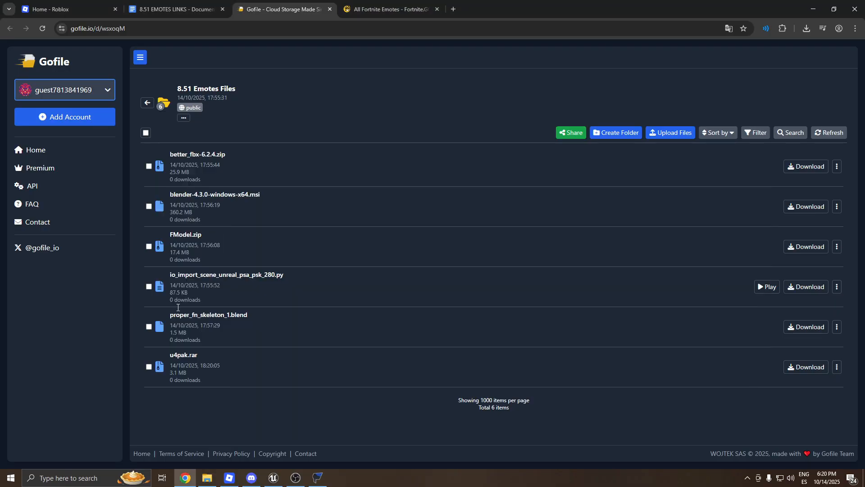
key(alt+Tab)
key(alt+Tab)
key(alt+Tab)
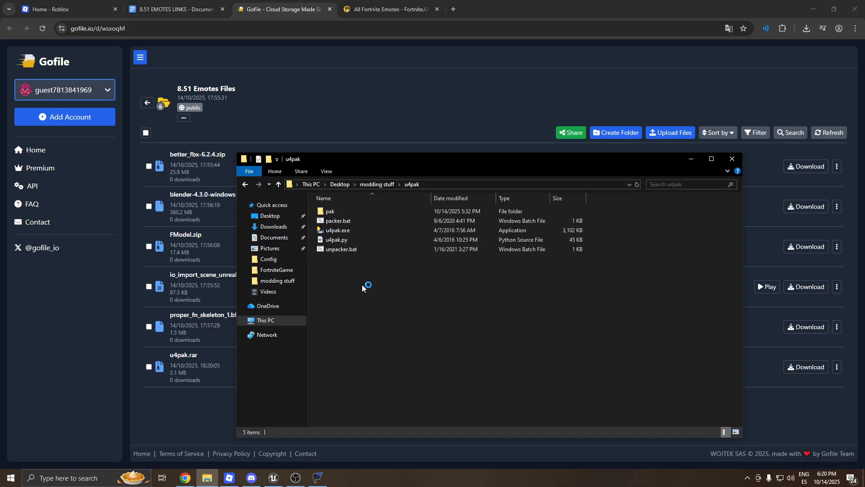
key(super+v)
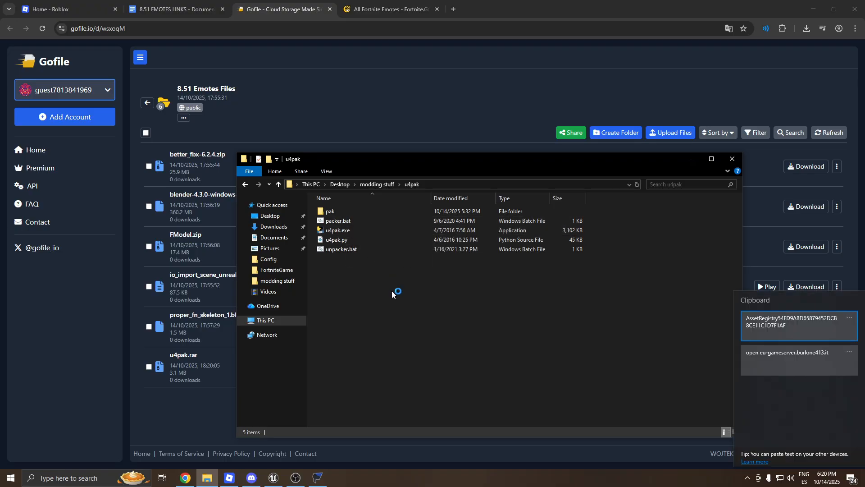
Copy the cooked FortniteGame folder from Modding projs/Mod 8.51/Saved/Cooked/WindowsNoEditor into the u4pak folder in modding stuff.
click(378, 184)
double_click(334, 211)
click(245, 184)
double_click(328, 220)
double_click(329, 211)
click(337, 276)
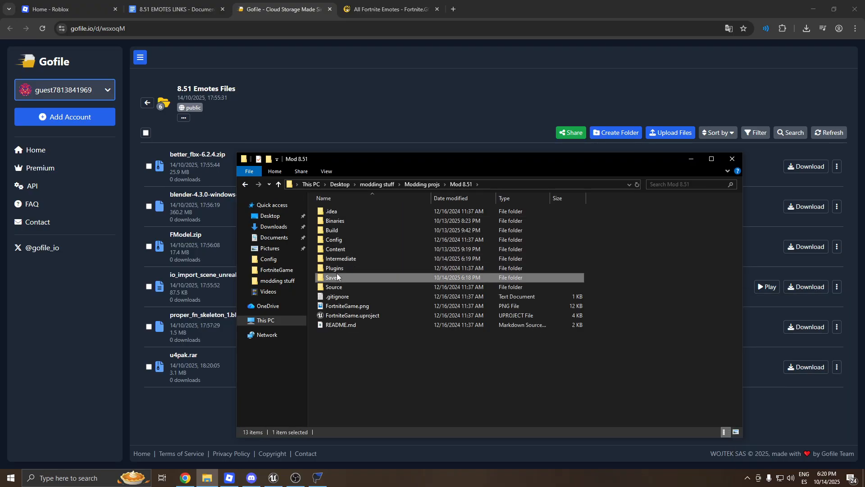
double_click(338, 277)
double_click(340, 250)
double_click(334, 213)
click(333, 220)
click(377, 183)
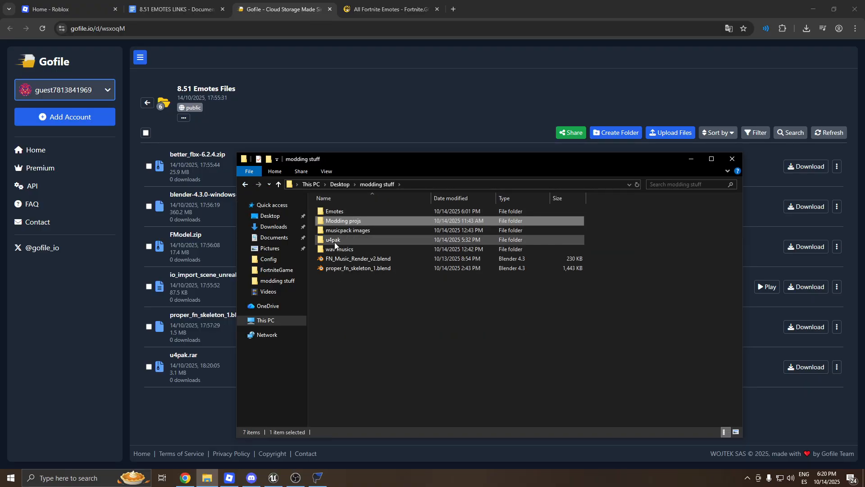
double_click(334, 242)
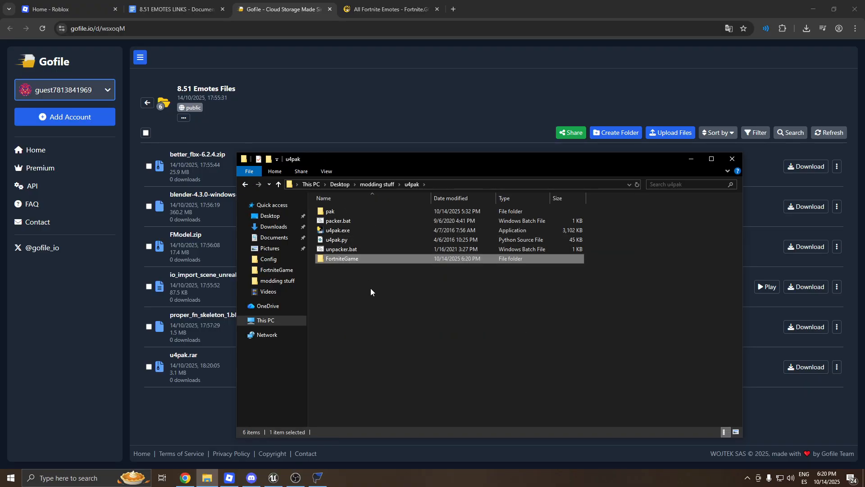
In u4pak/FortniteGame, delete the unneeded item below Content, remove the 2dAssets folder inside Content, and check the Andingly folder.
double_click(342, 258)
click(344, 219)
key(Delete)
double_click(333, 212)
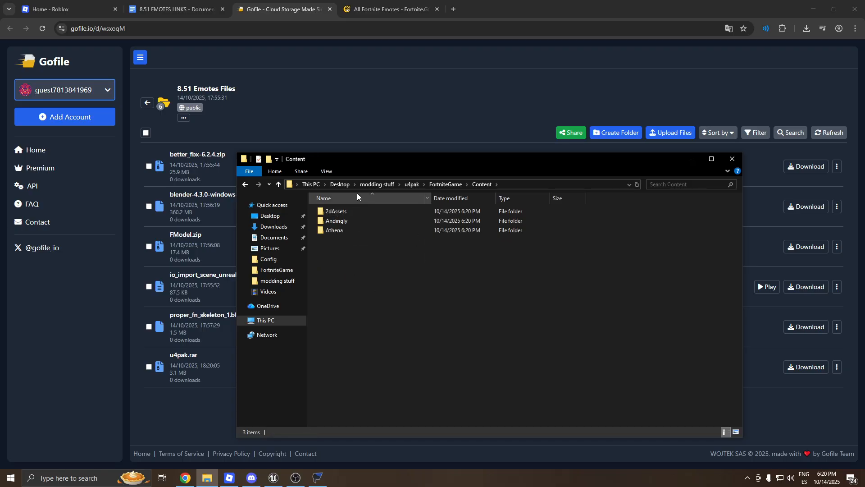
click(334, 212)
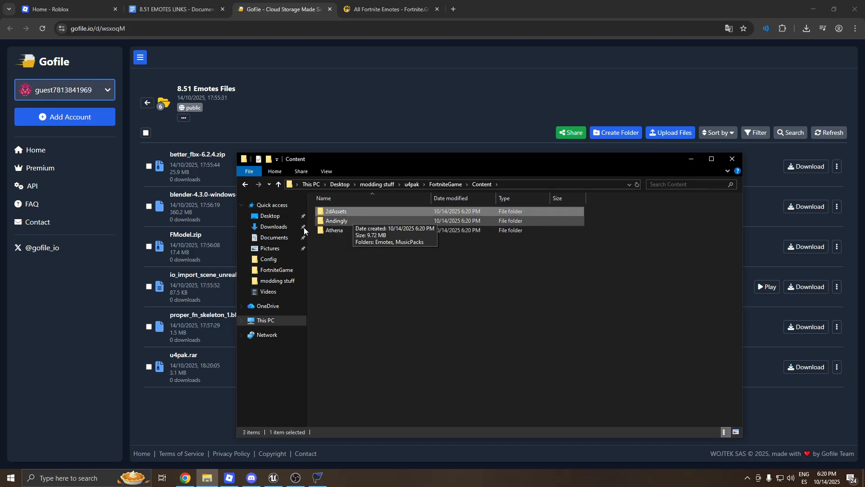
double_click(337, 220)
click(244, 184)
click(336, 220)
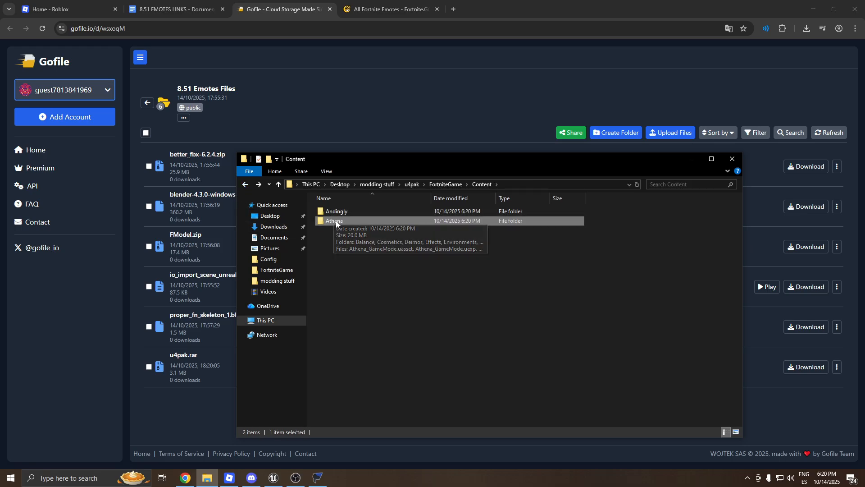
Delete everything except the Items folder from the Athena folder under Content.
double_click(336, 221)
drag(602, 210, 351, 279)
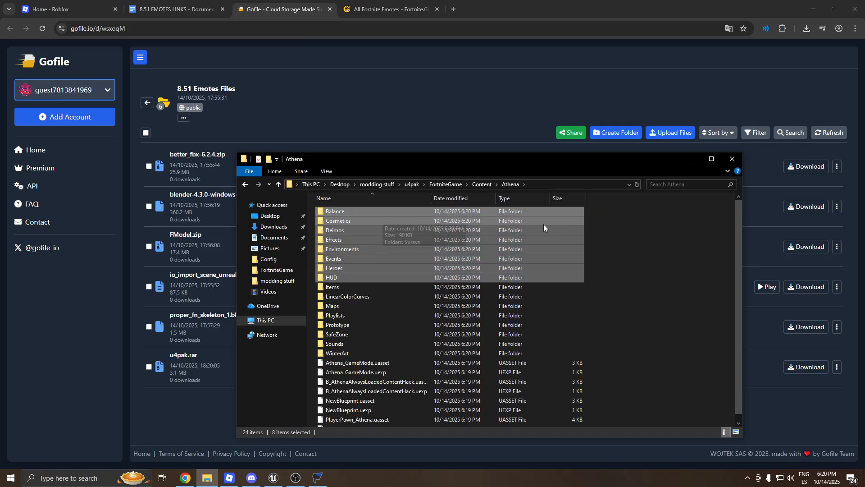
key(Delete)
drag(588, 218, 390, 353)
key(Delete)
Delete the Gliders and Metadata folders from Athena/Items/Cosmetics.
double_click(336, 212)
double_click(347, 220)
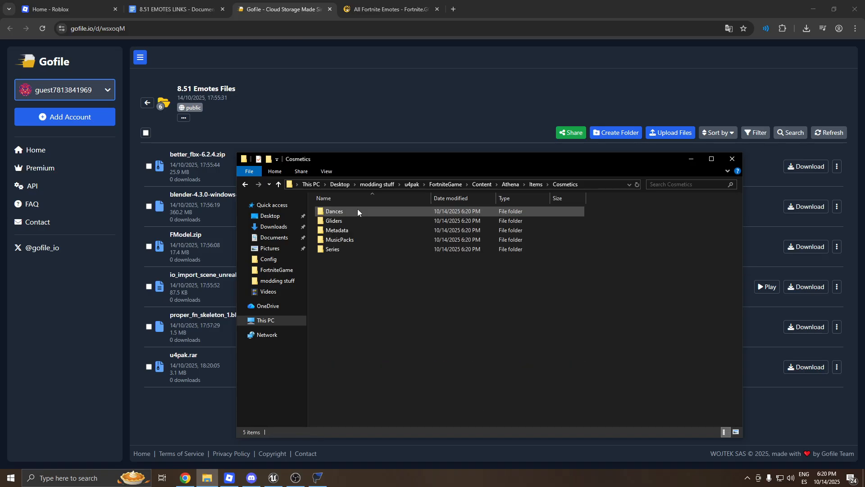
click(353, 222)
shift+click(350, 230)
key(Delete)
Delete testseries.uasset and testseries.uexp from the Series folder inside Cosmetics.
double_click(335, 231)
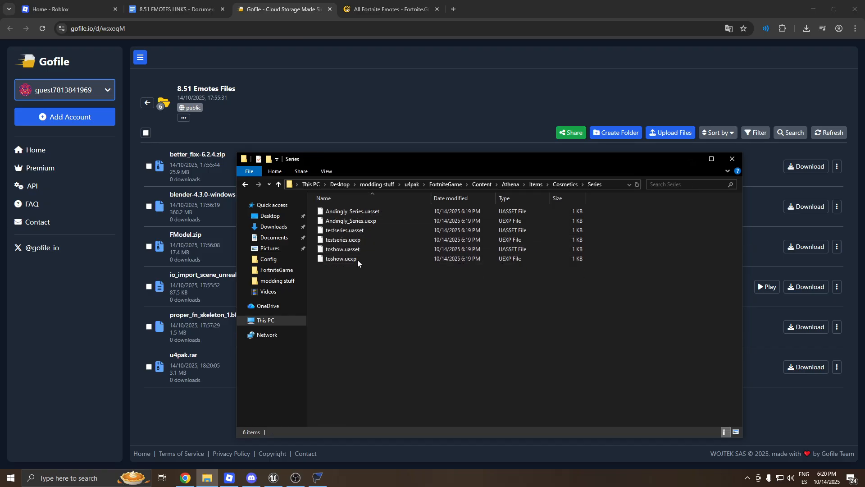
click(352, 239)
shift+click(363, 231)
key(Delete)
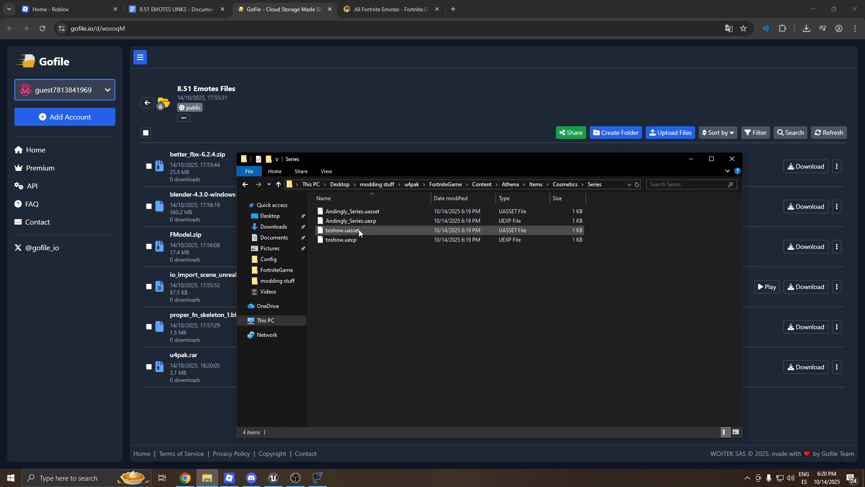
drag(342, 255, 359, 221)
click(359, 287)
Check the contents of the MusicPacks and Dances folders in Cosmetics and return to the FortniteGame folder in u4pak.
click(245, 185)
double_click(339, 221)
click(245, 185)
double_click(360, 213)
click(245, 185)
click(245, 184)
click(245, 184)
click(245, 185)
Rename AssetRegistry.bin in u4pak/FortniteGame to AssetRegistry54FD9ABD65879452DCB8CE11C1D7F1AF, copying the name from the 8.51 EMOTES LINKS document in Chrome.
click(356, 221)
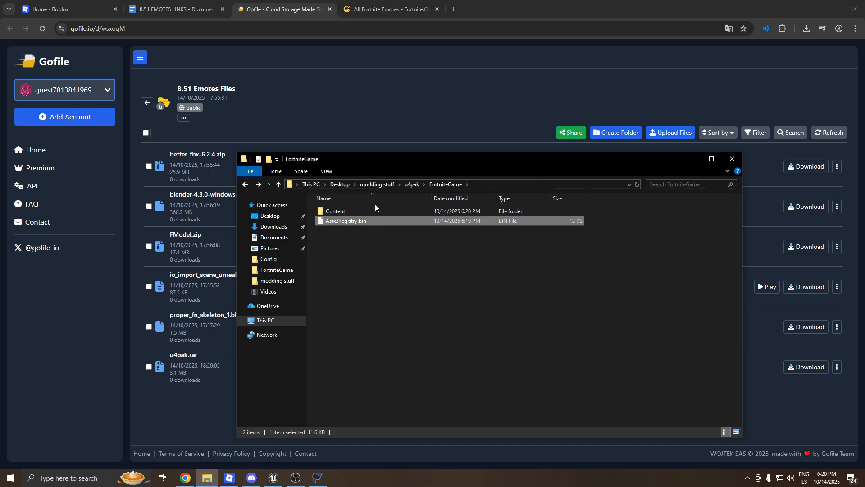
click(212, 8)
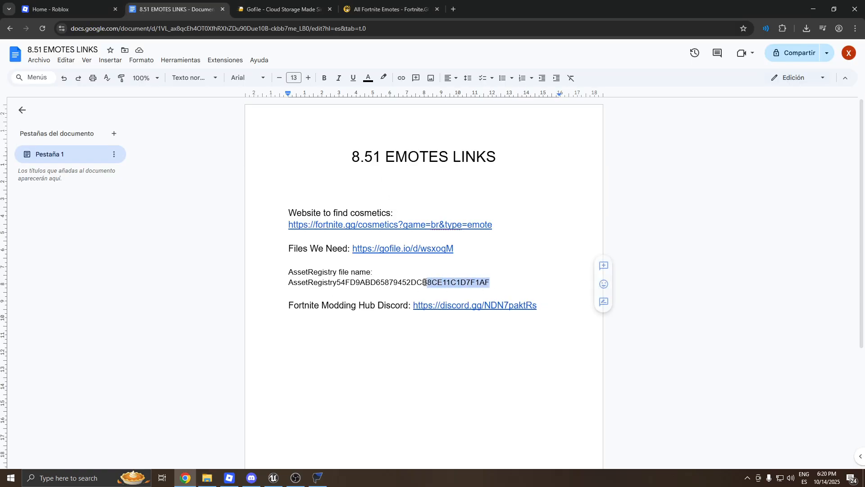
drag(429, 282, 287, 282)
key(ctrl+c)
key(alt+Tab)
key(F2)
key(ctrl+v)
key(Return)
Run packer.bat in the u4pak folder and continue through its prompts to pack the FortniteGame folder.
click(408, 185)
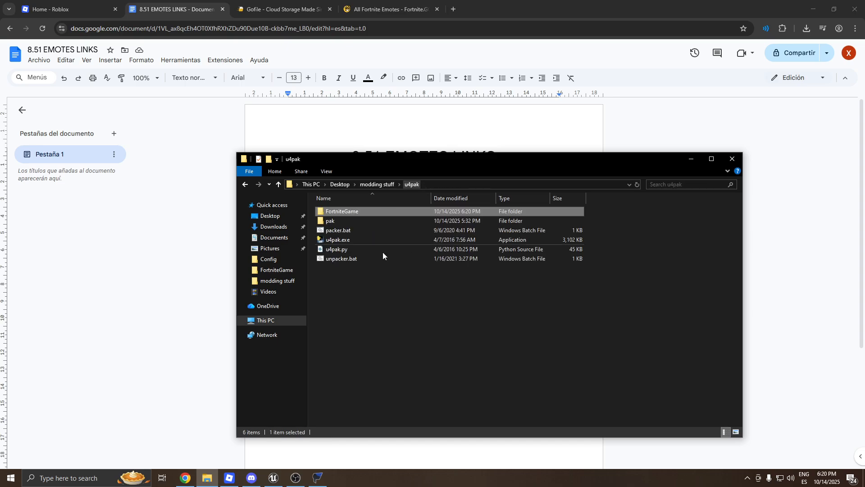
click(264, 4)
key(alt+Tab)
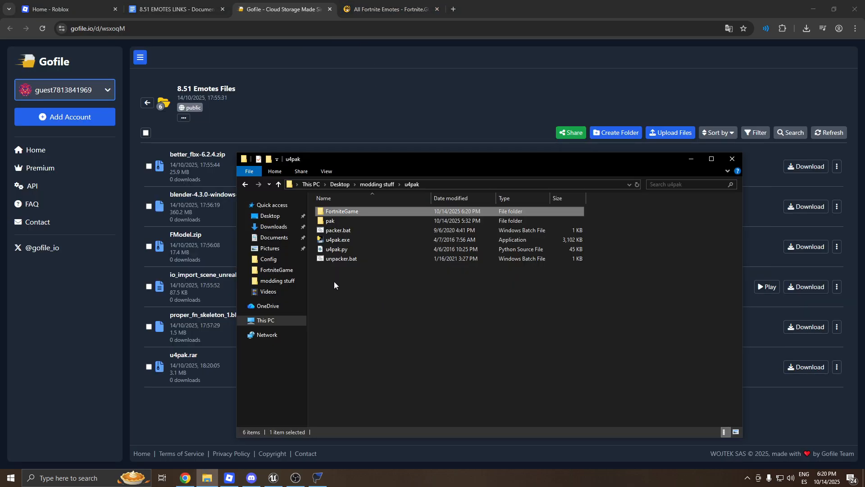
double_click(337, 231)
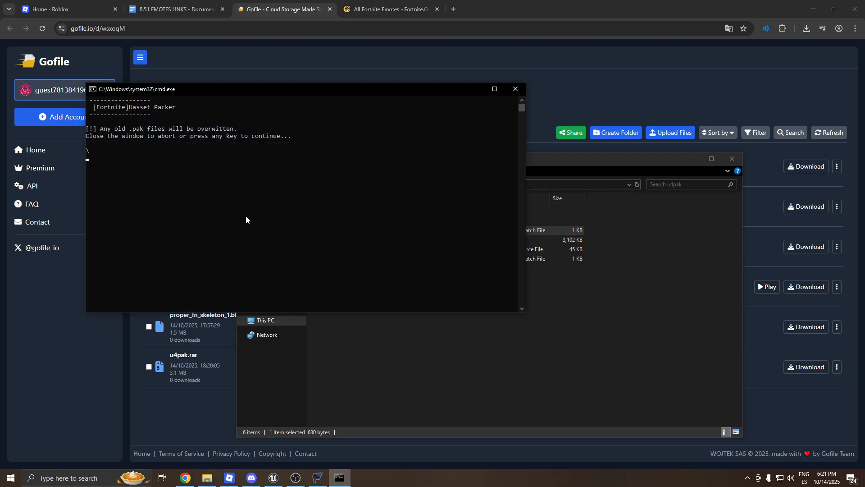
key(Return)
key(Return)
Rename the packed .pak file in the u4pak/pak folder to test77.pak.
double_click(326, 211)
click(328, 213)
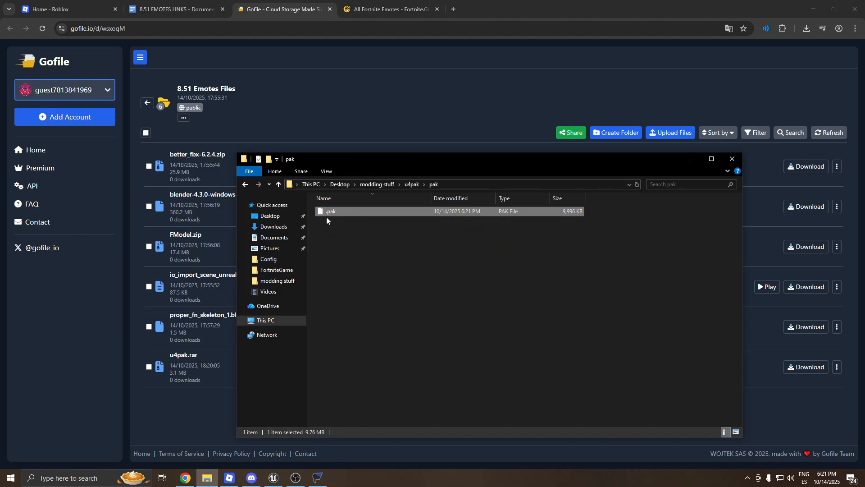
click(330, 209)
text(test77.p)
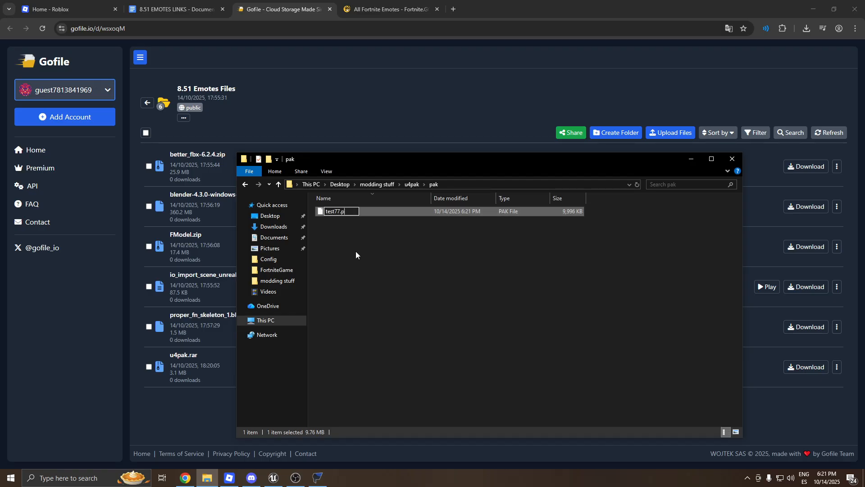
text(ak)
key(Return)
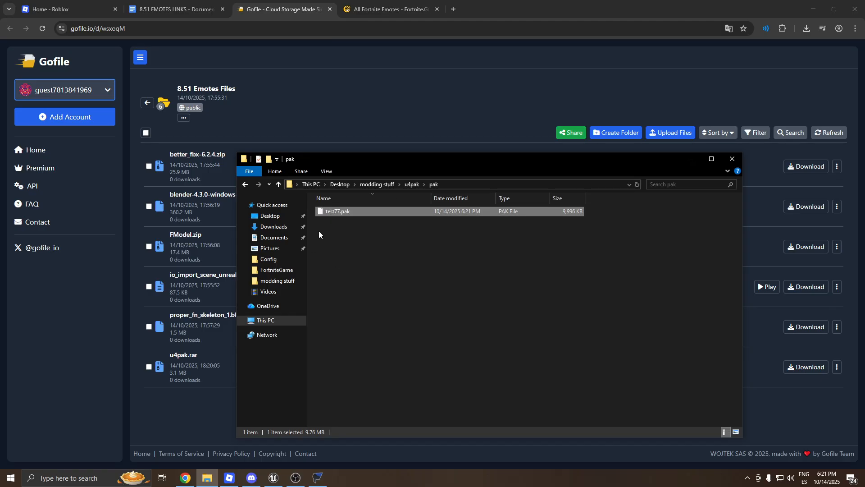
Place test77.pak in the game's Paks folder under Downloads/8.51/Fortnite 8.51/FortniteGame/Content.
click(273, 220)
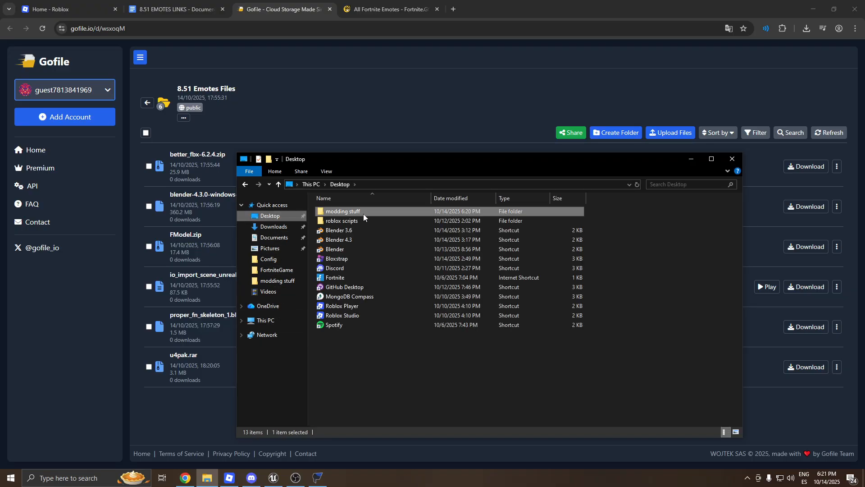
click(279, 229)
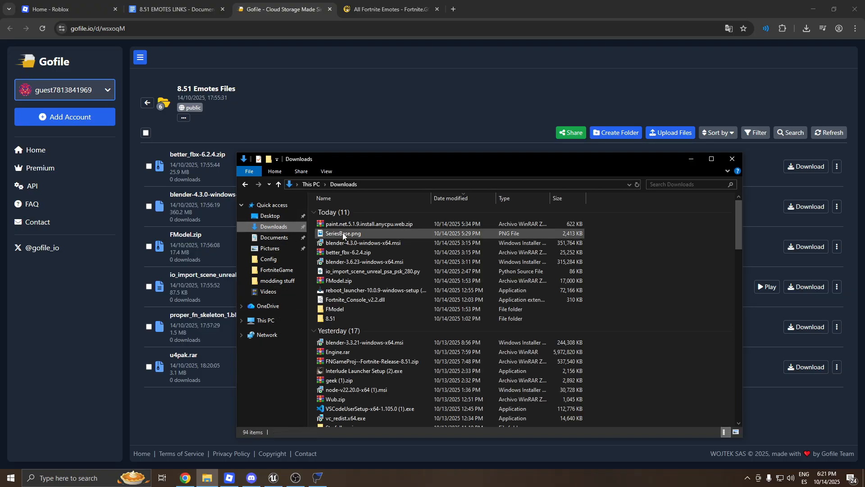
double_click(339, 317)
double_click(326, 211)
double_click(328, 221)
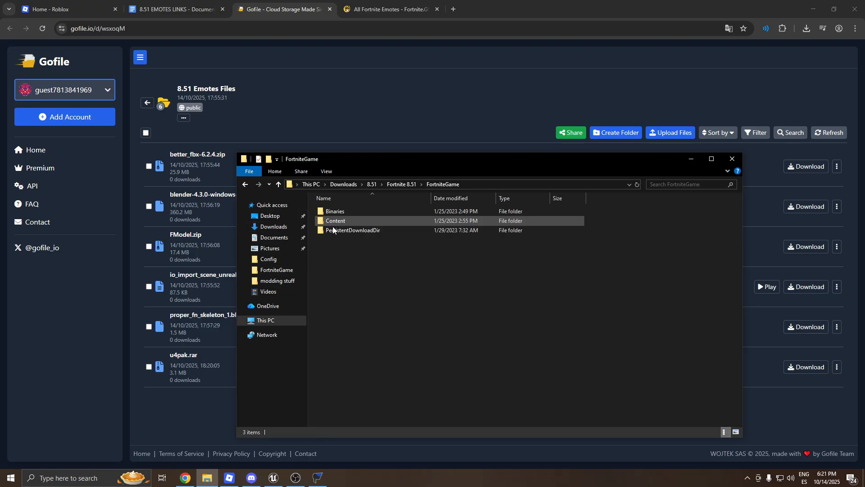
double_click(336, 221)
double_click(341, 240)
scroll(604, 305, down, 10)
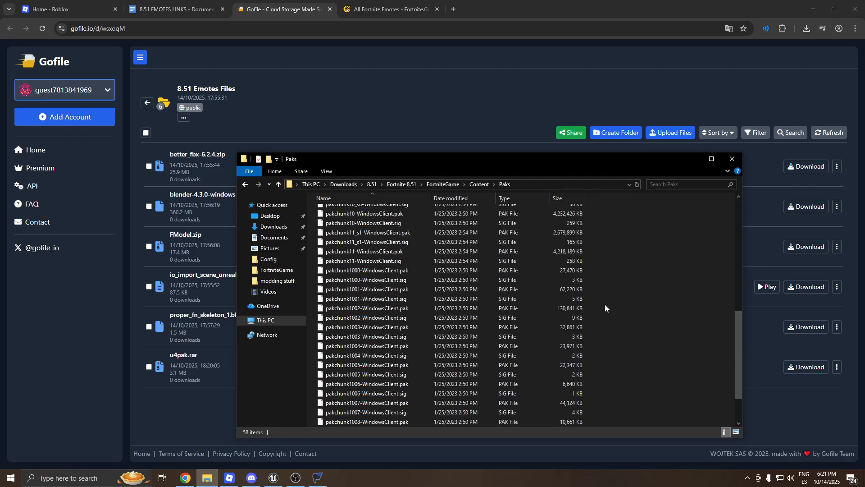
scroll(363, 410, down, 2)
Duplicate pakchunk1009-WindowsClient.sig in the Paks folder and rename the copy test77.sig to match the new pak.
click(363, 409)
key(F2)
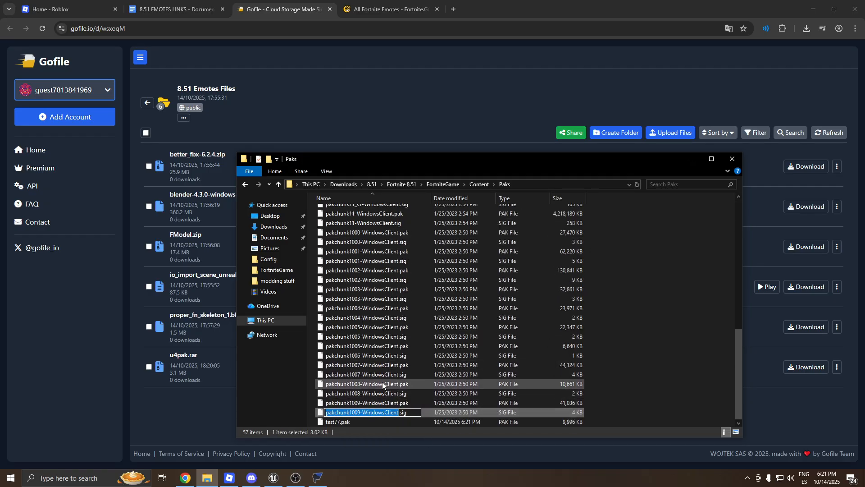
key(Escape)
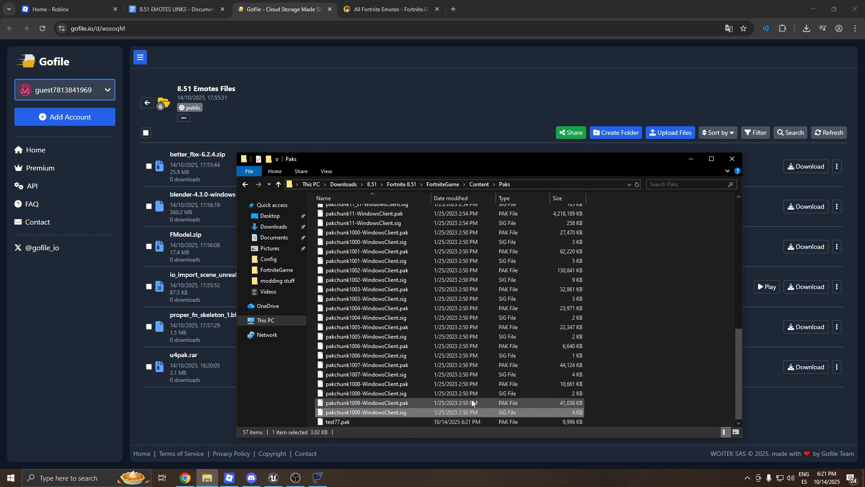
key(ctrl+c)
key(ctrl+v)
click(347, 421)
key(F2)
key(ctrl+c)
click(387, 394)
key(F2)
key(ctrl+v)
key(Return)
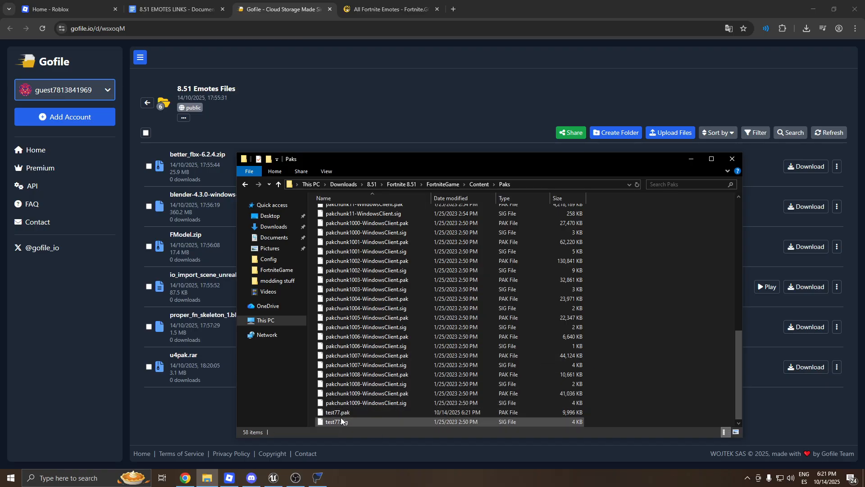
Clear the entire Windows clipboard history.
key(super+v)
click(849, 320)
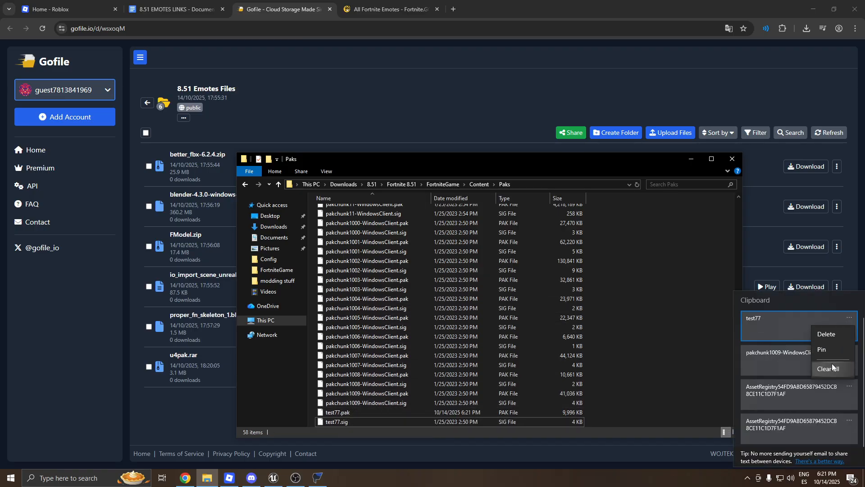
click(833, 365)
click(673, 340)
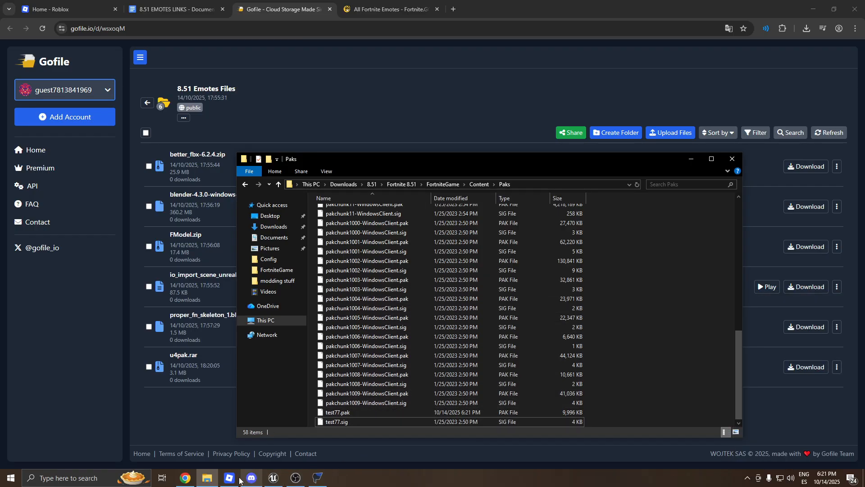
Start Reboot Launcher.
key(super)
text(reb)
key(Return)
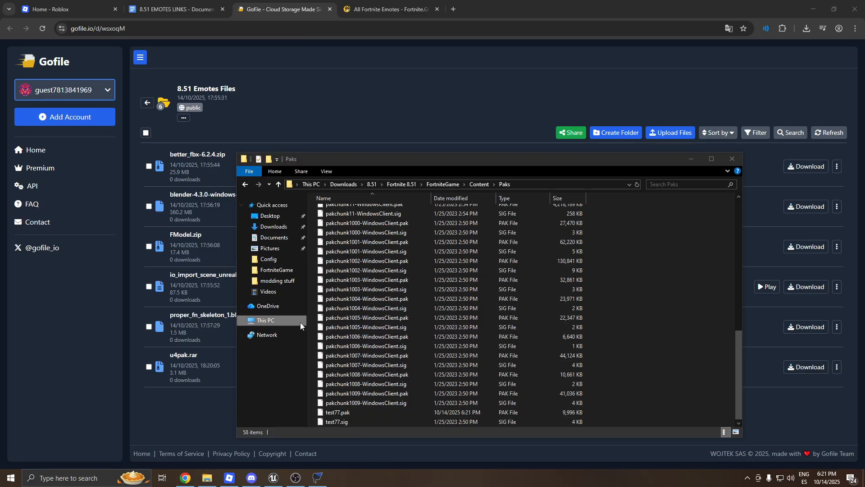
Run start.bat in Downloads/LawinServer-main/LawinServer-main to start the local backend.
click(274, 225)
scroll(342, 311, down, 7)
click(347, 242)
double_click(347, 241)
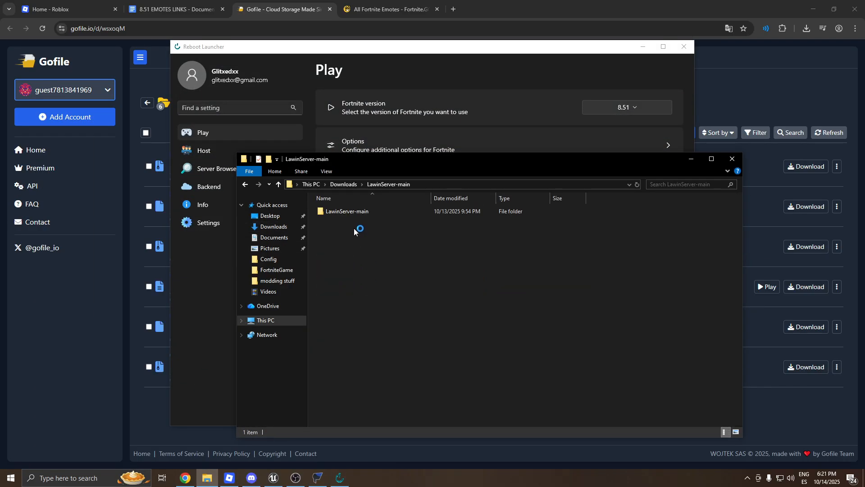
double_click(336, 211)
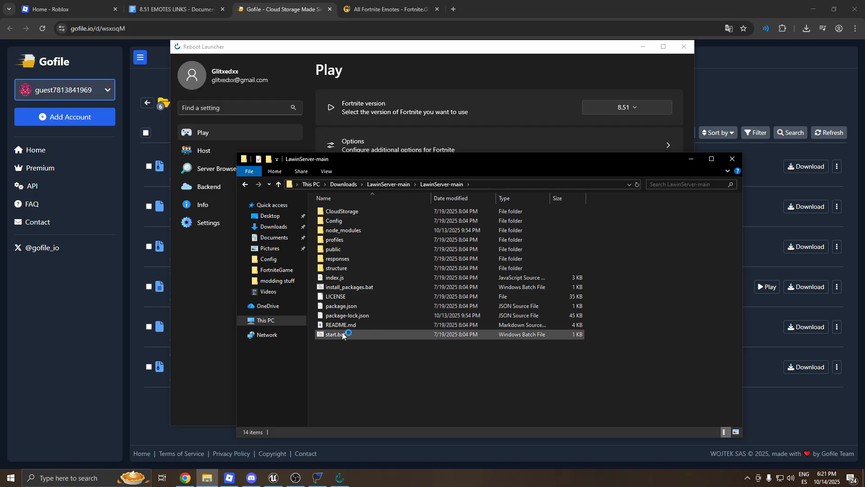
click(338, 325)
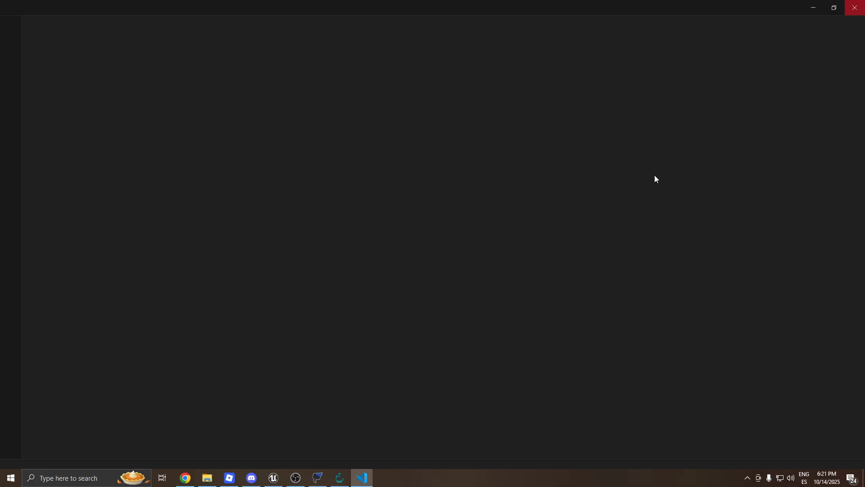
key(alt+F4)
double_click(336, 334)
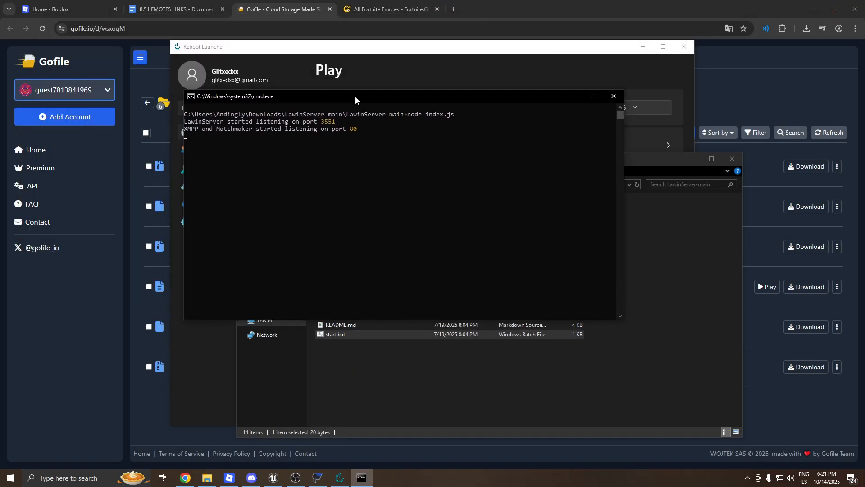
Launch Fortnite 8.51 from Reboot Launcher.
click(356, 83)
click(484, 404)
click(397, 268)
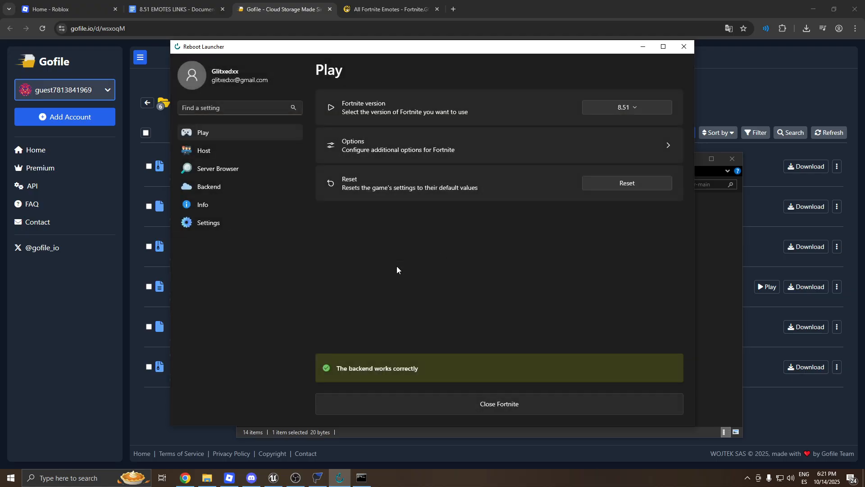
click(296, 478)
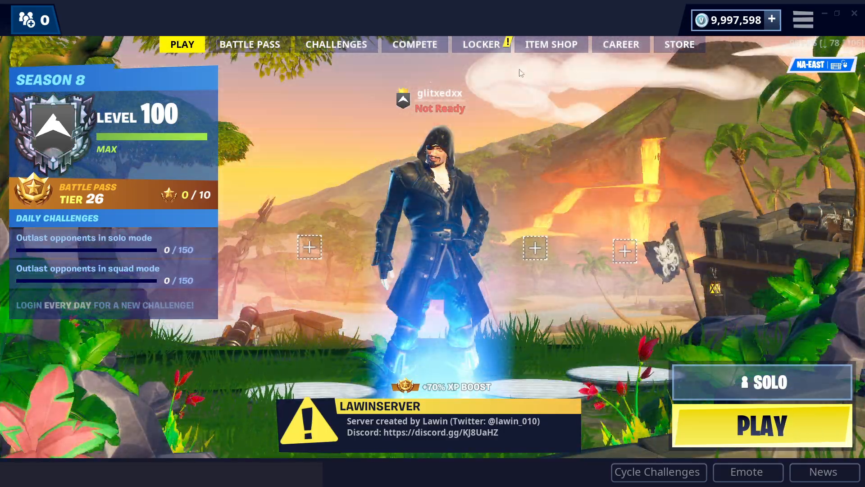
Check the custom cosmetics in Fortnite's Locker and Item Shop and preview the Potato Series Stuck emote.
click(487, 46)
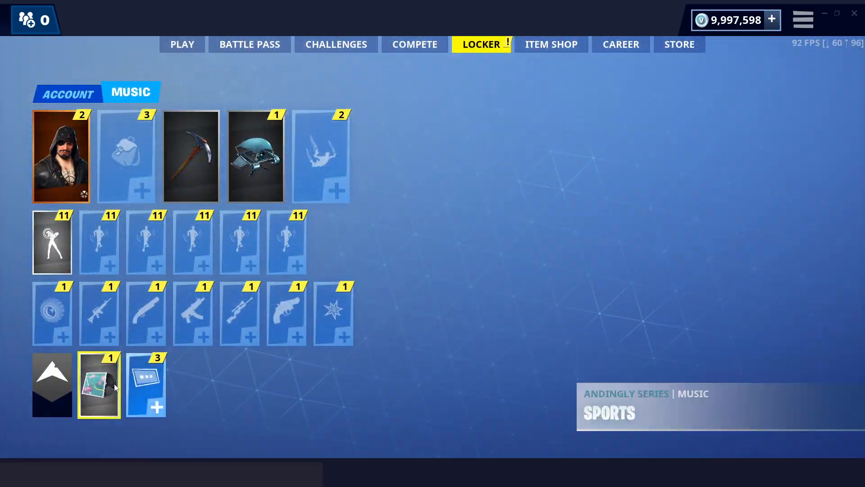
click(100, 384)
key(Escape)
click(552, 45)
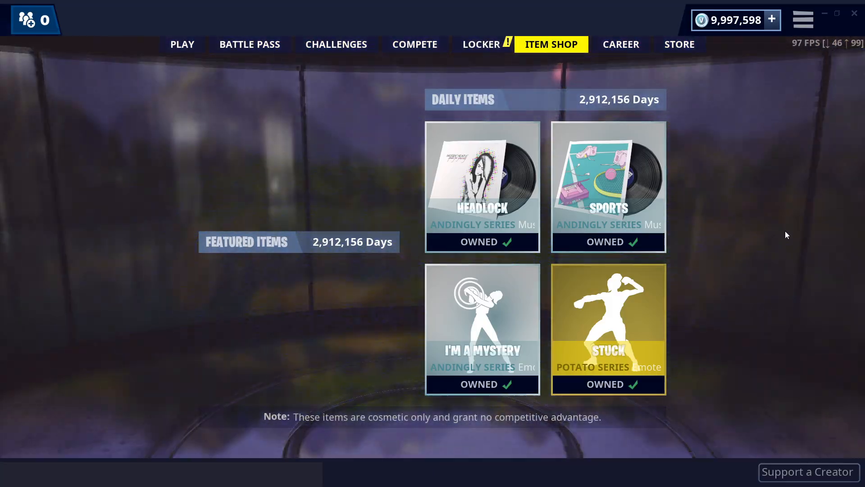
click(606, 322)
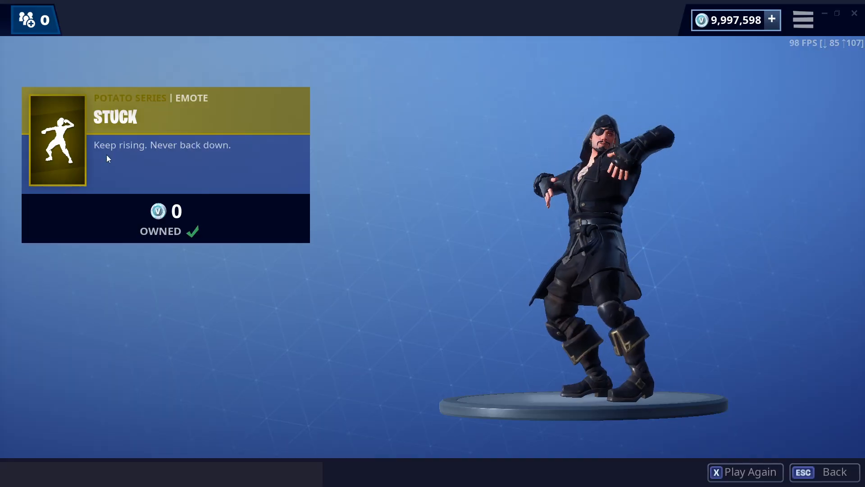
key(alt+Tab)
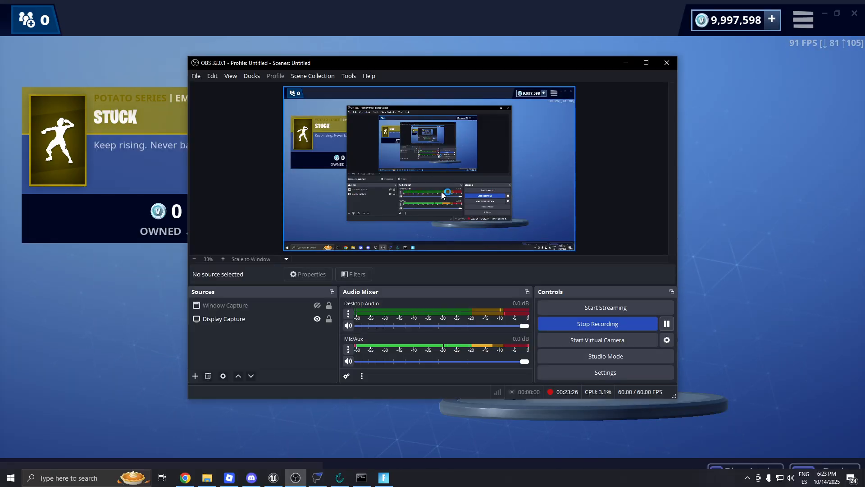
drag(252, 66, 257, 74)
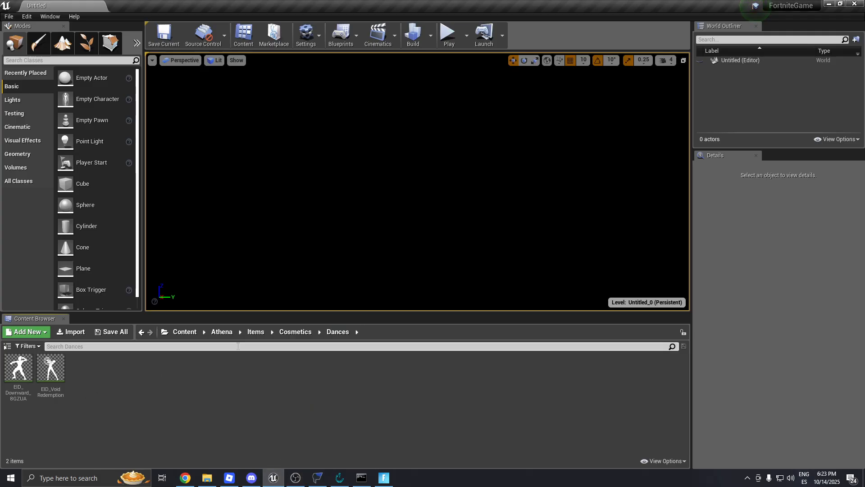
In Unreal Editor, open SC_EmoteMusic_Downward from Andingly/Emotes/Stuck, enable Override Concurrency with the Stop Oldest resolution rule, and save the cue.
click(183, 331)
double_click(141, 381)
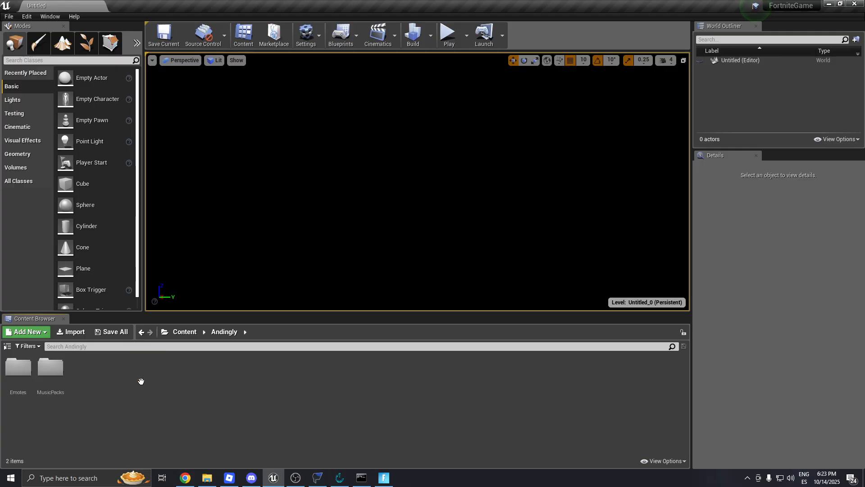
double_click(30, 376)
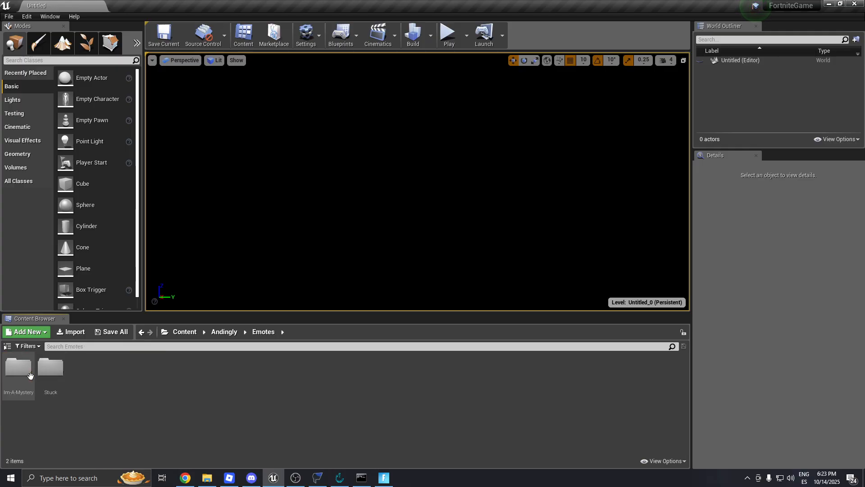
double_click(58, 374)
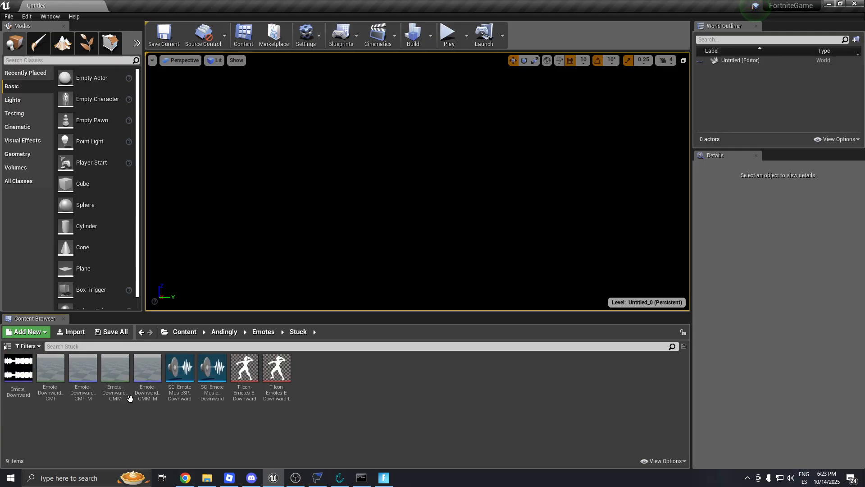
double_click(209, 388)
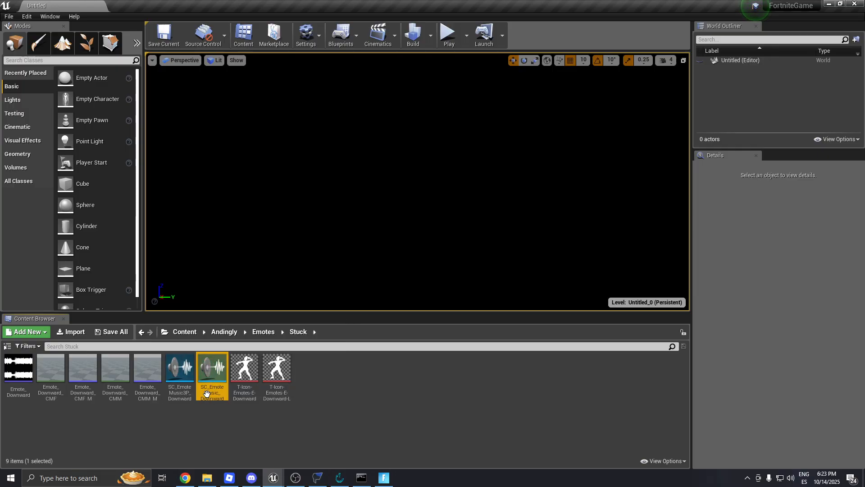
scroll(98, 292, down, 10)
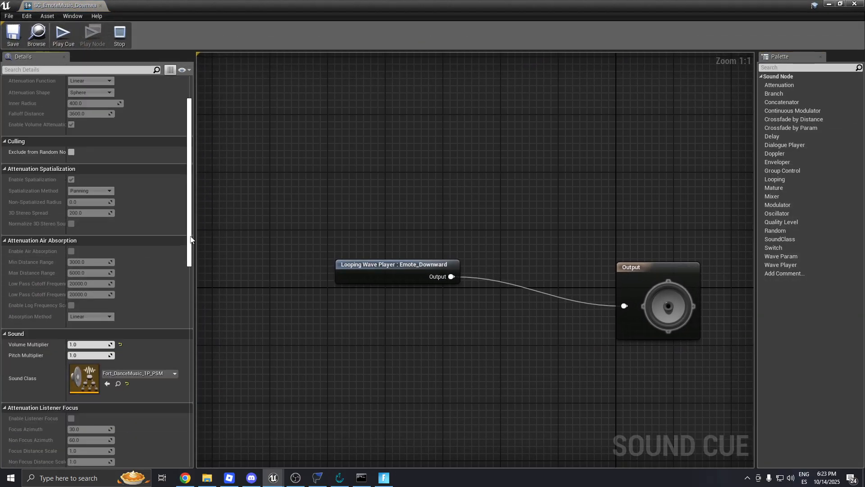
scroll(161, 373, down, 10)
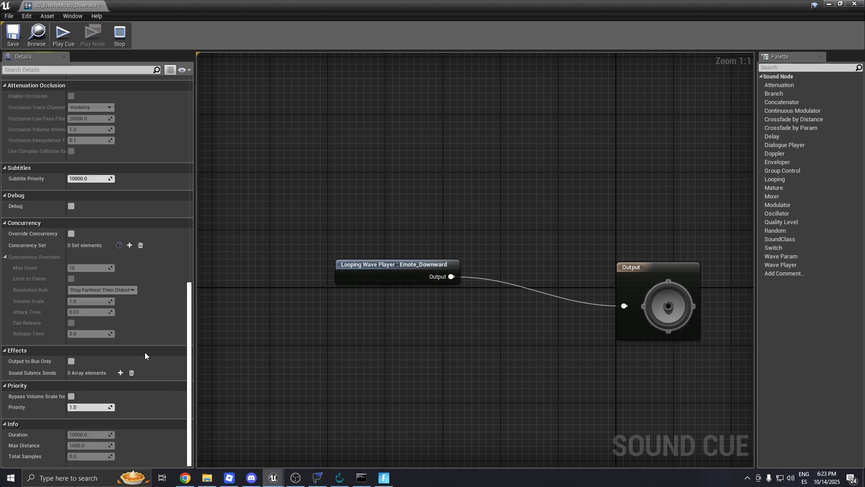
click(71, 235)
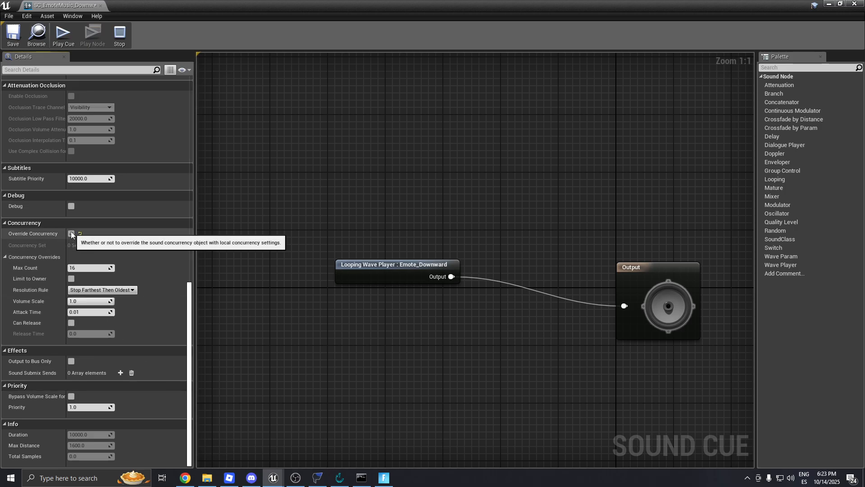
click(95, 290)
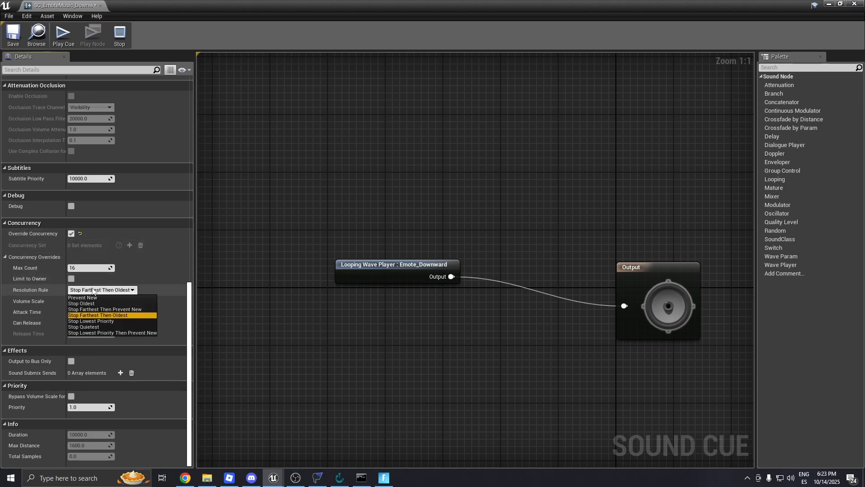
click(85, 303)
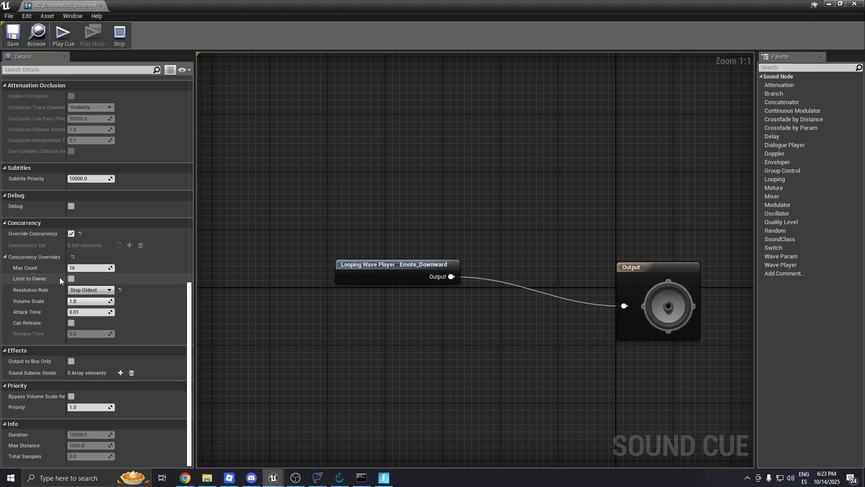
click(14, 41)
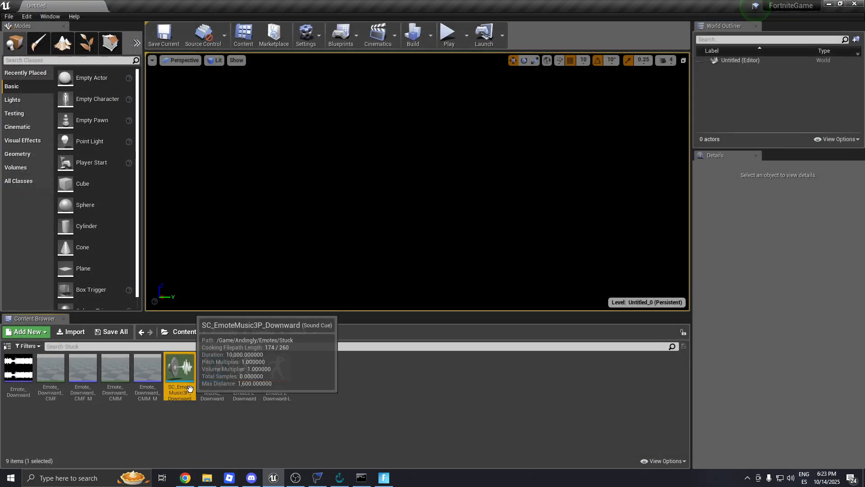
Add a Concurrency Set element to the SC_EmoteMusic3P_Downward sound cue and assign Athena_EmoteMusic_Conc to it.
double_click(180, 367)
drag(190, 206, 197, 424)
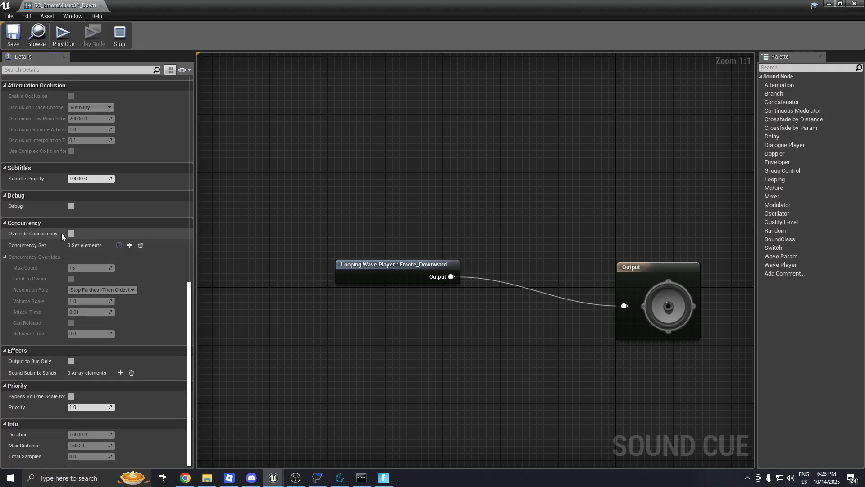
click(129, 246)
click(120, 265)
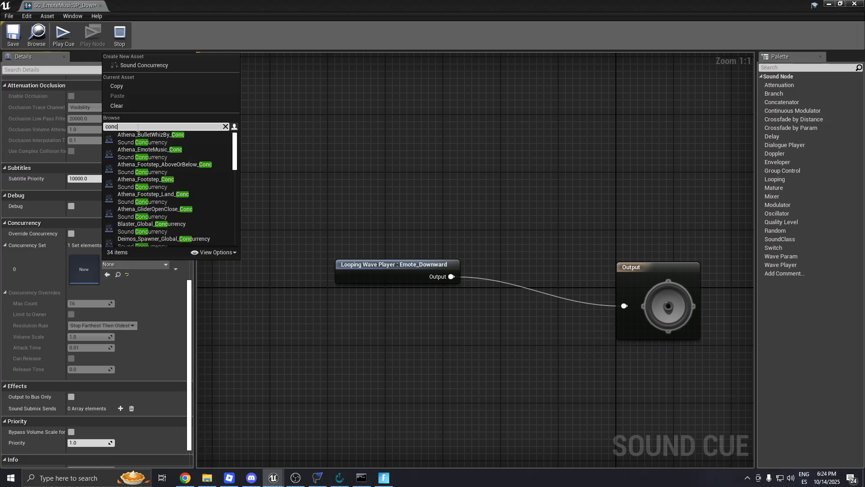
key(alt+Tab)
click(532, 135)
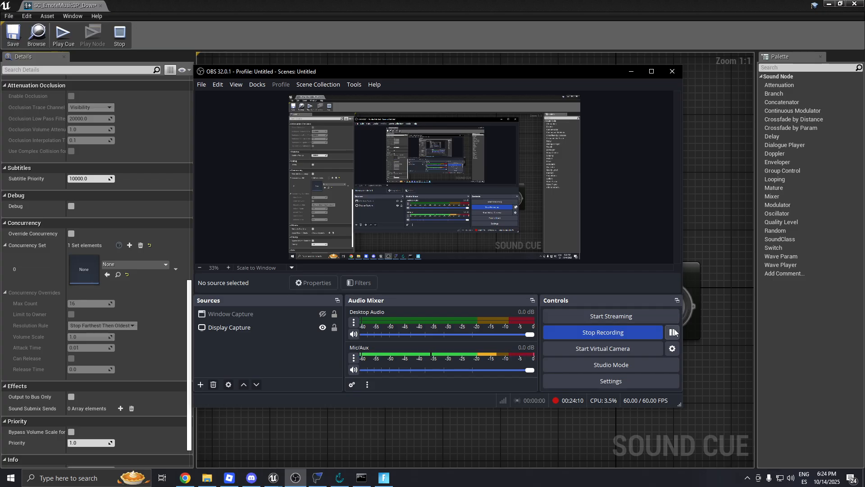
click(125, 266)
text(emote)
click(129, 136)
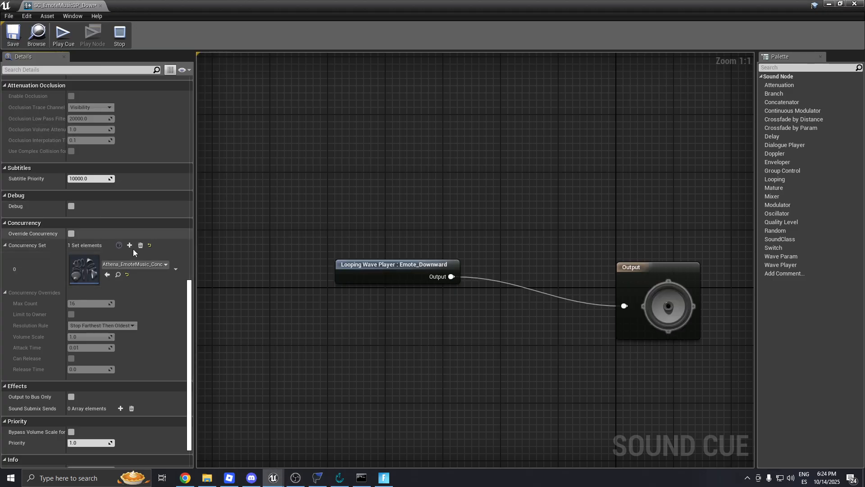
Save the SC_EmoteMusic3P_Downward sound cue, close its editor and return to the top Content folder.
click(10, 40)
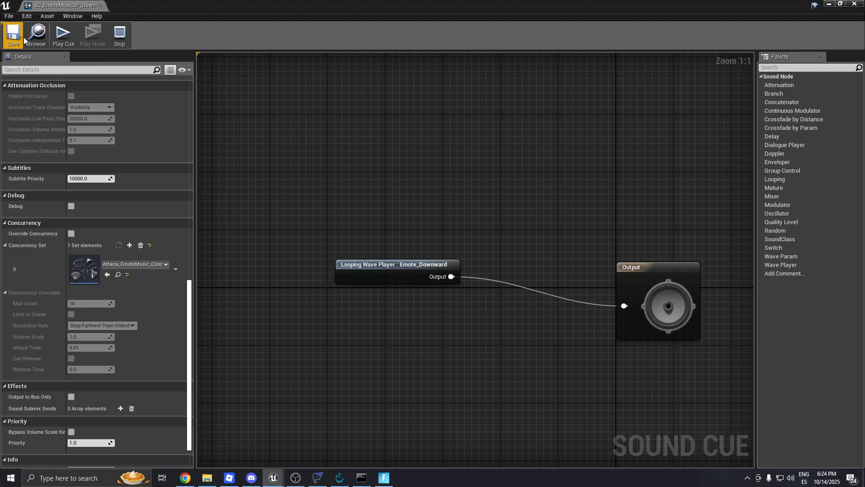
click(855, 4)
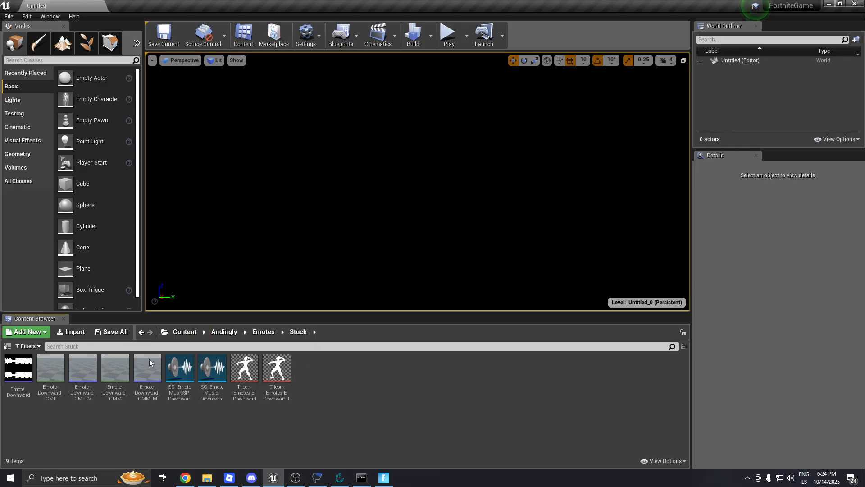
click(204, 334)
Switch to Fortnite's Item Shop to check the Stuck emote, then go back to Unreal Editor.
key(alt+Tab)
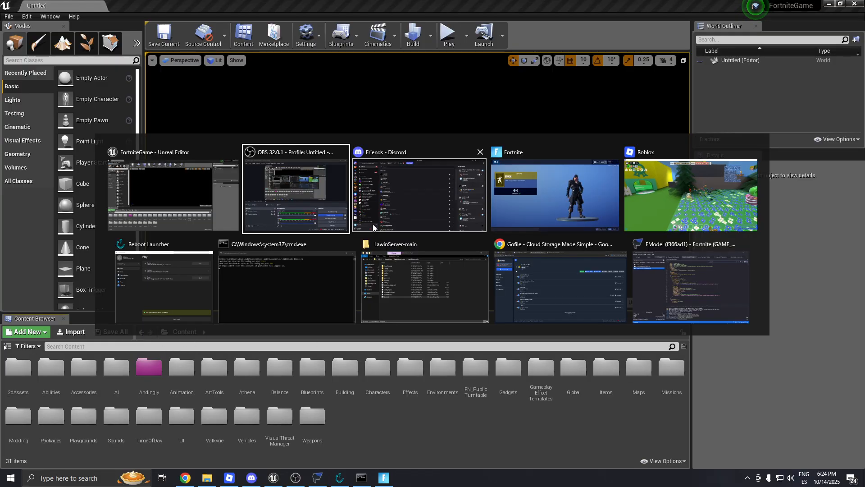
click(549, 192)
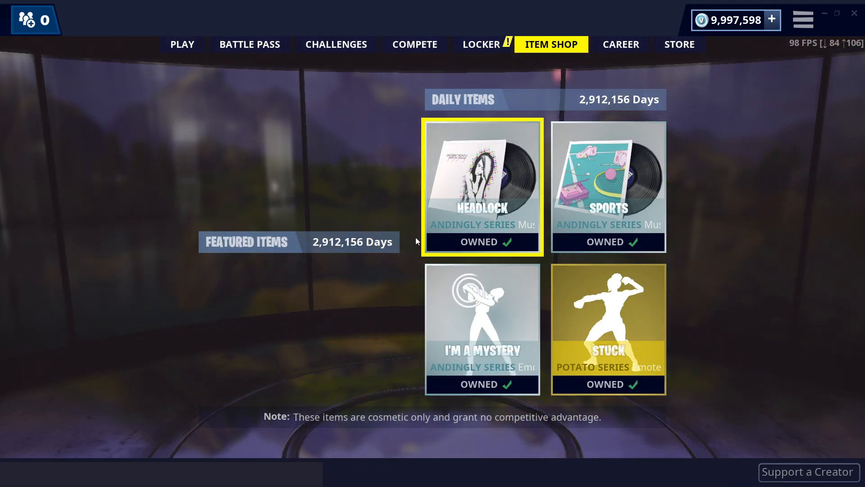
key(alt+Tab)
click(321, 164)
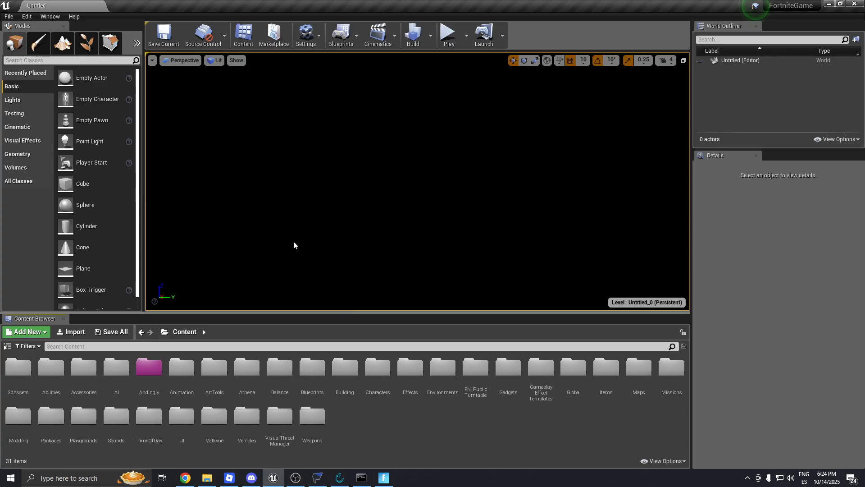
key(alt+Tab)
key(alt+Tab)
click(608, 347)
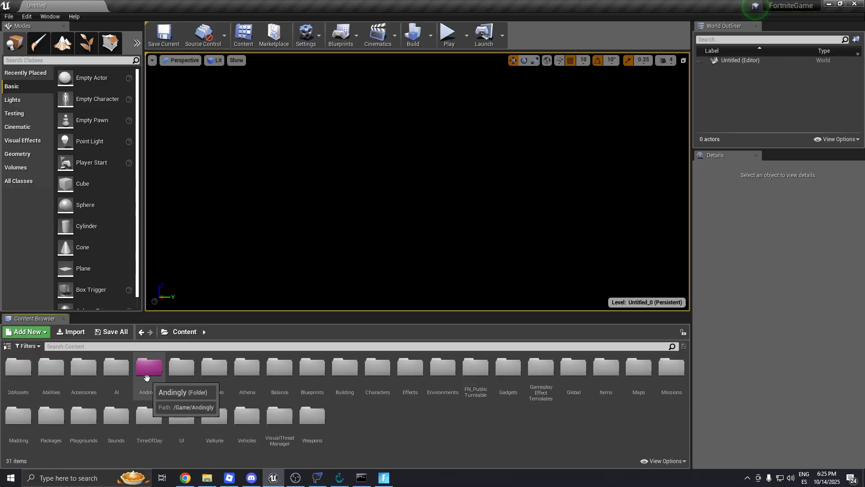
Open the Emote_Downward_CMM_M montage from Andingly/Emotes/Stuck and add a montage section named loop at frame 0.
double_click(146, 377)
double_click(18, 367)
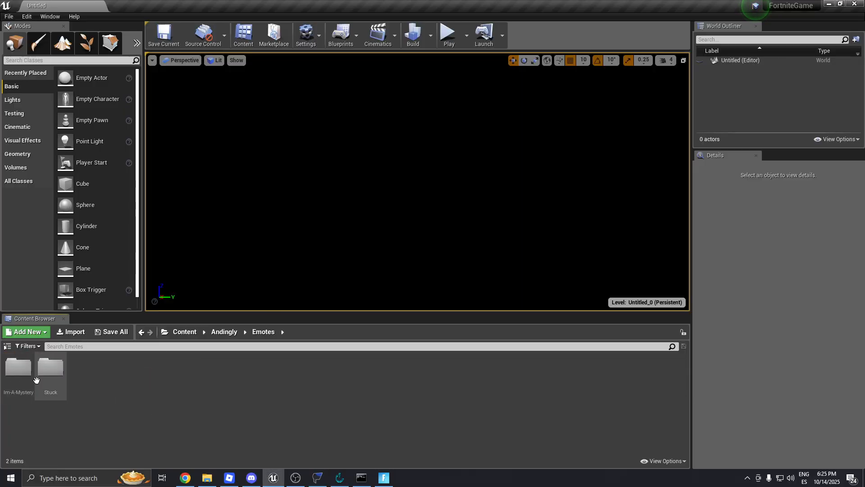
click(42, 377)
double_click(42, 377)
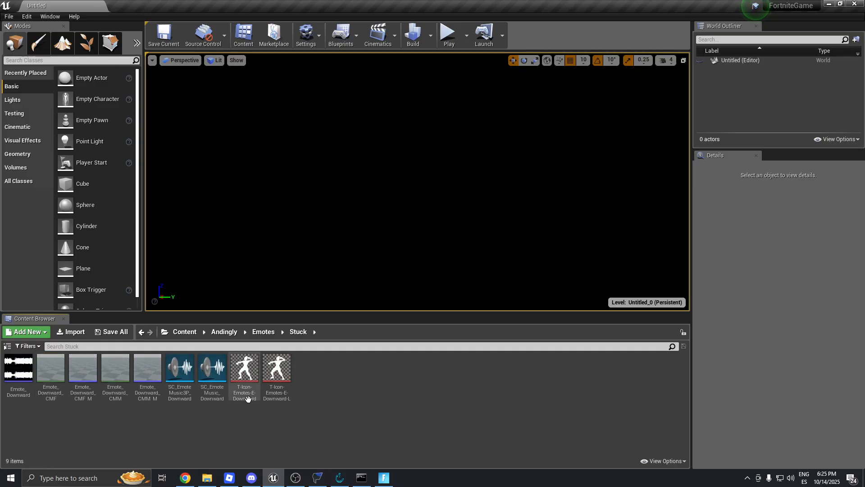
double_click(145, 388)
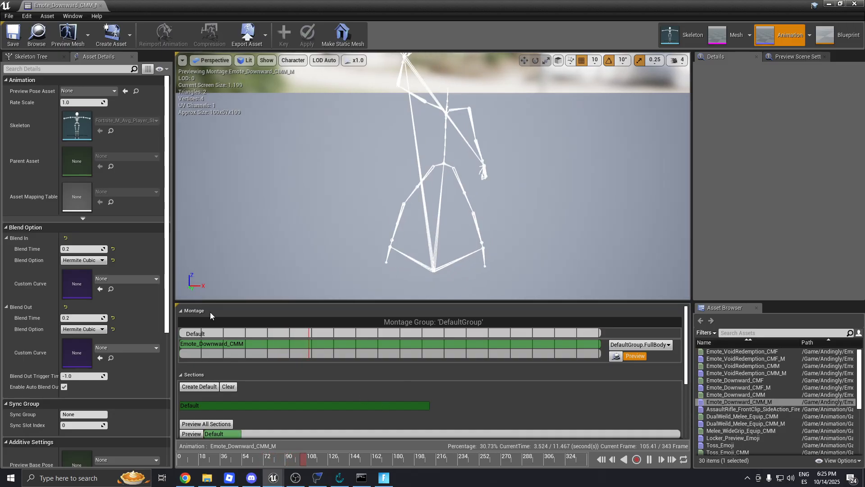
right_click(249, 331)
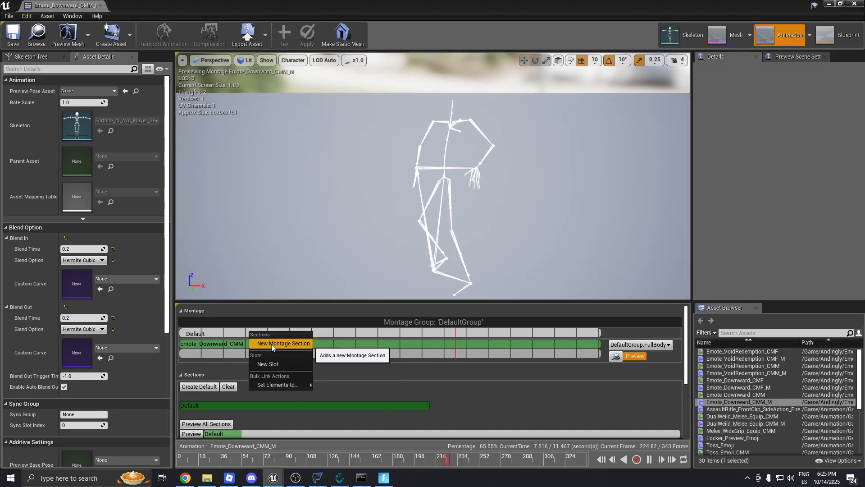
click(271, 342)
text(loop)
key(Return)
right_click(248, 334)
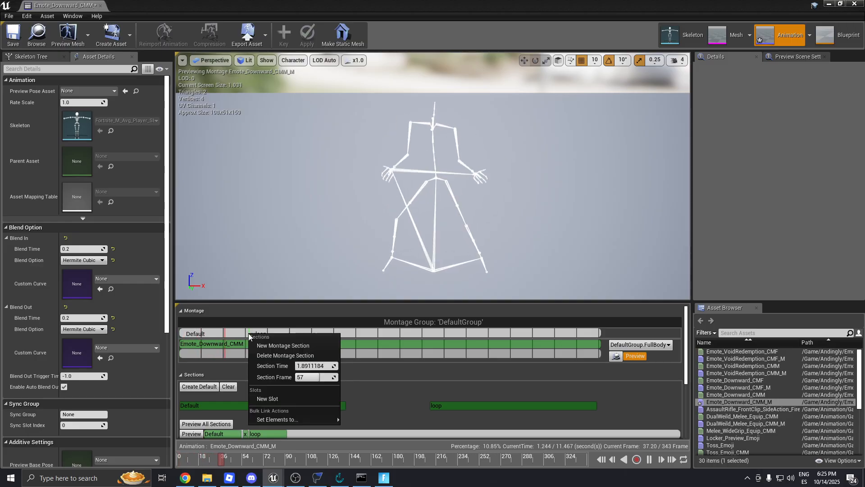
text(0)
key(Return)
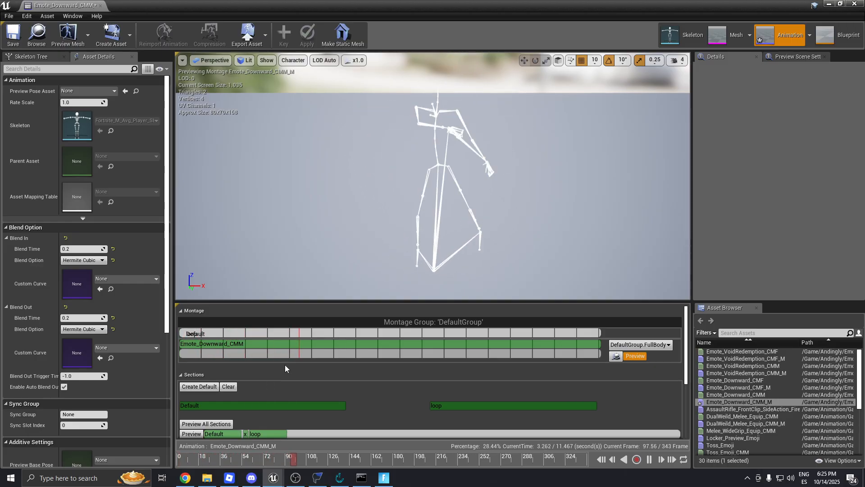
Link the loop section to itself in Emote_Downward_CMM_M so it repeats, and save and close the montage.
click(223, 434)
click(273, 434)
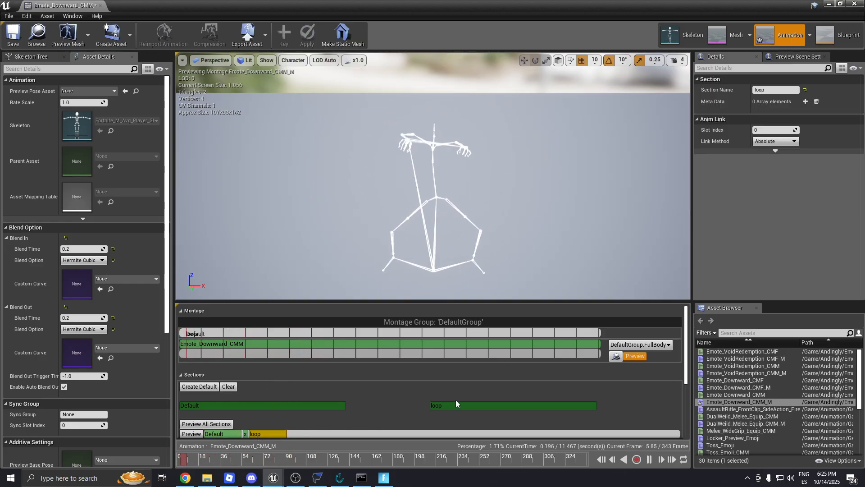
click(444, 407)
scroll(347, 388, down, 1)
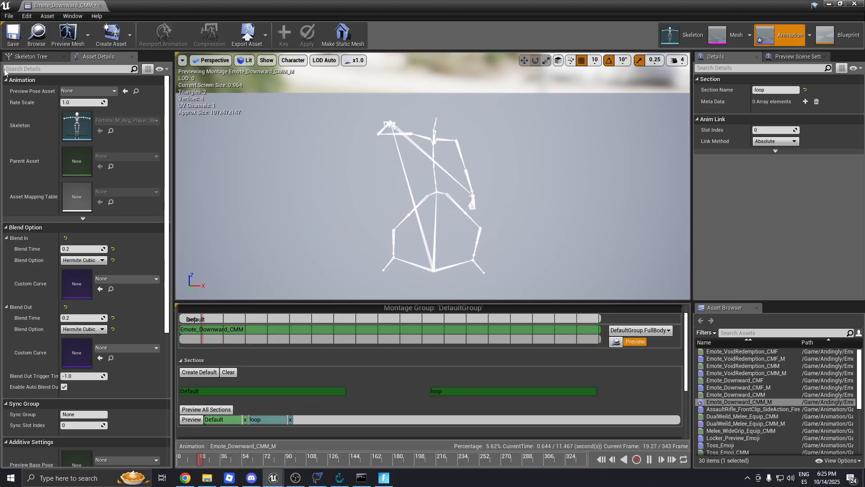
click(13, 35)
click(855, 3)
Open the Emote_Downward_CMF_M montage and add a montage section named loop at frame 0.
double_click(82, 391)
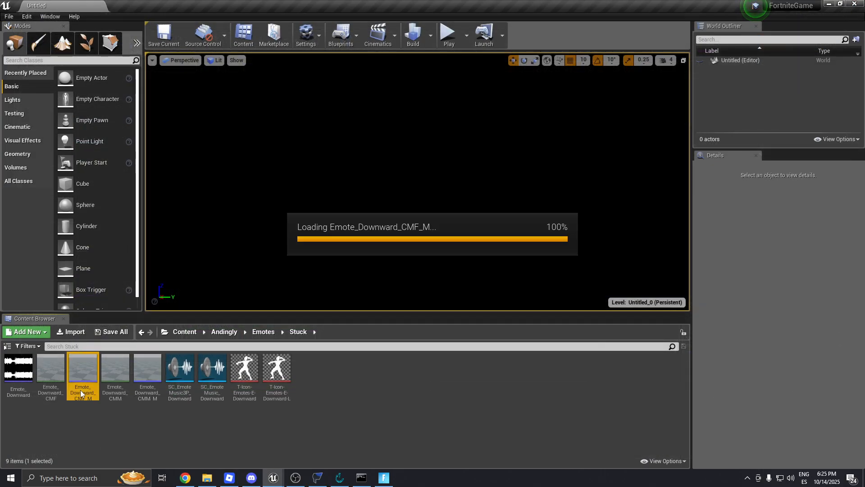
right_click(280, 333)
click(304, 345)
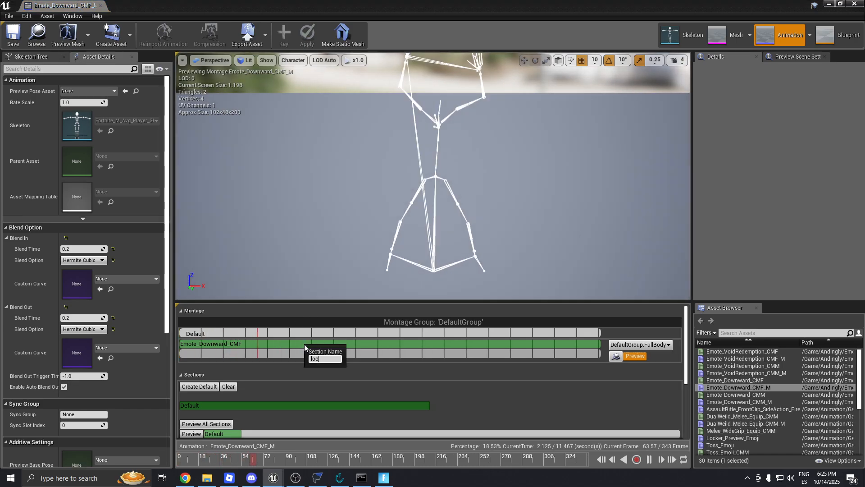
text(loop)
key(Return)
right_click(282, 334)
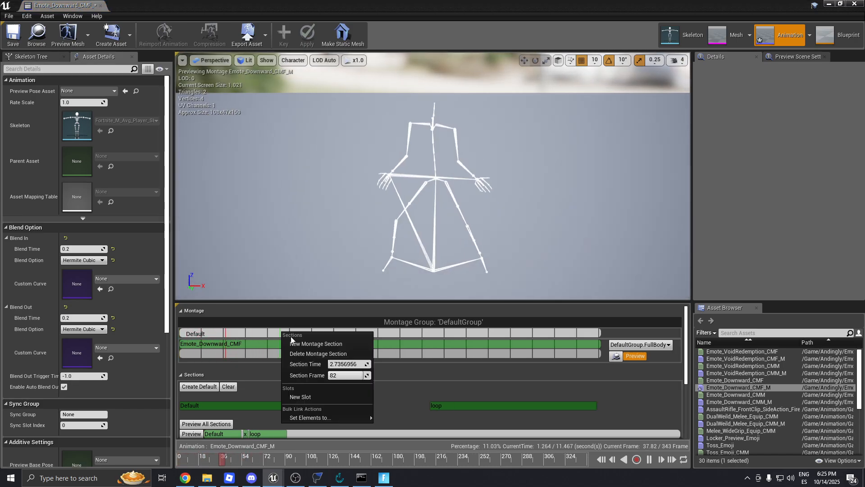
click(342, 376)
text(0)
key(Return)
Link the loop section to itself in Emote_Downward_CMF_M so it repeats, and save and close the montage.
click(222, 432)
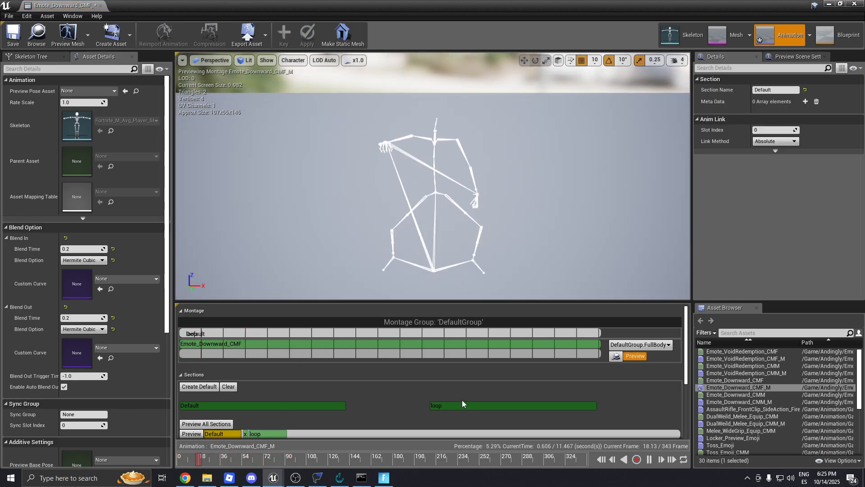
click(258, 434)
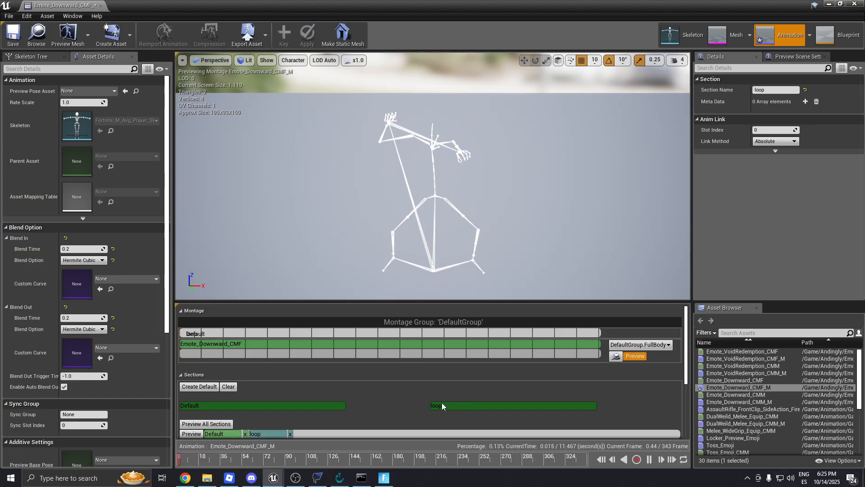
click(15, 46)
click(854, 4)
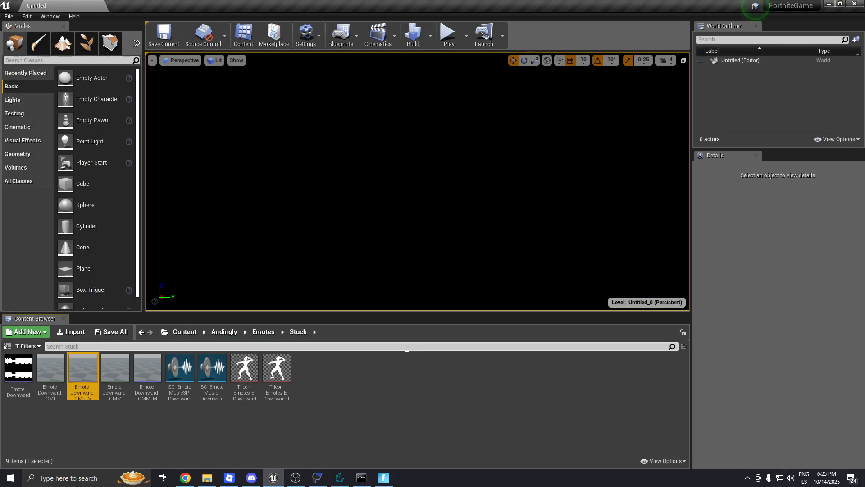
Cook the project's content for Windows and close the running Fortnite from Reboot Launcher.
click(9, 16)
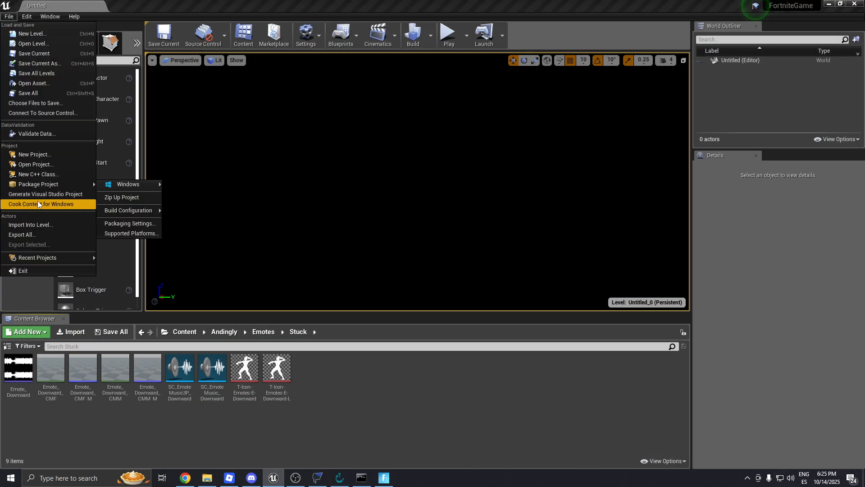
click(36, 201)
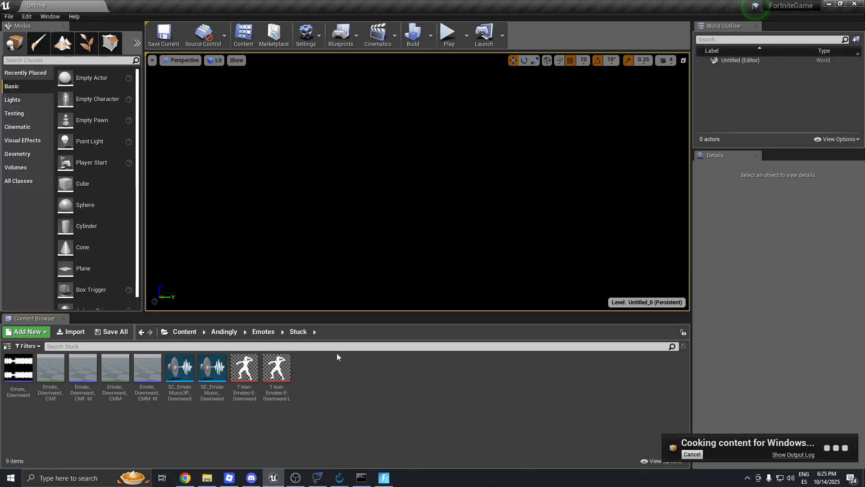
click(344, 476)
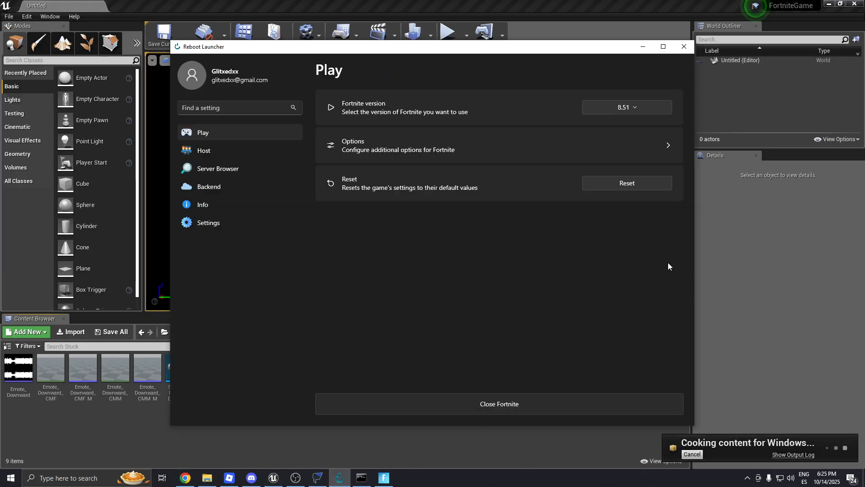
click(516, 413)
click(340, 477)
click(295, 475)
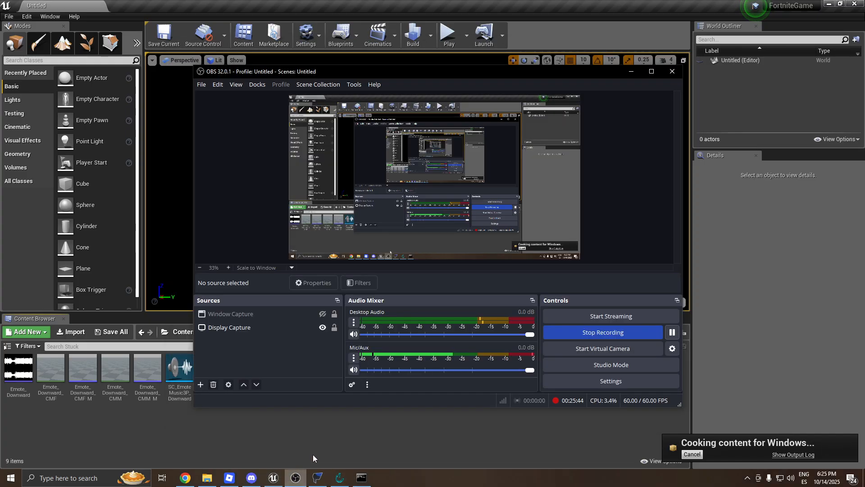
click(671, 332)
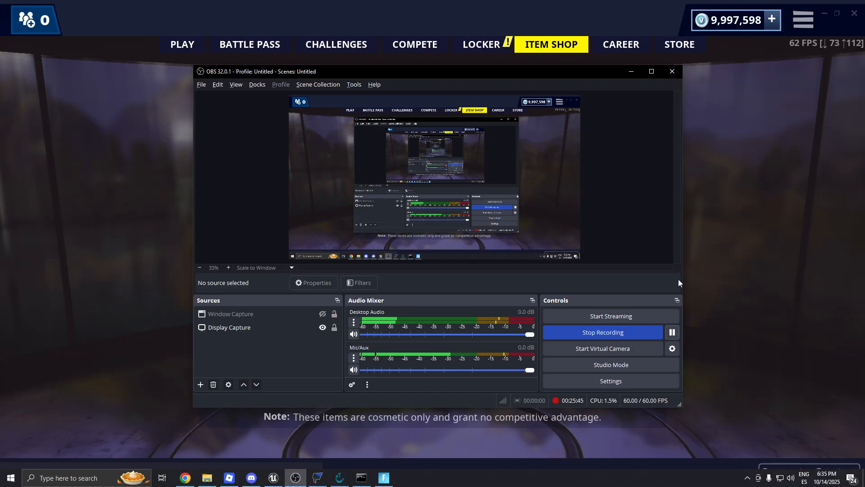
Preview the Stuck emote in Fortnite's Item Shop and lower the Music Volume to about 0.37 in the audio settings.
click(730, 239)
click(604, 309)
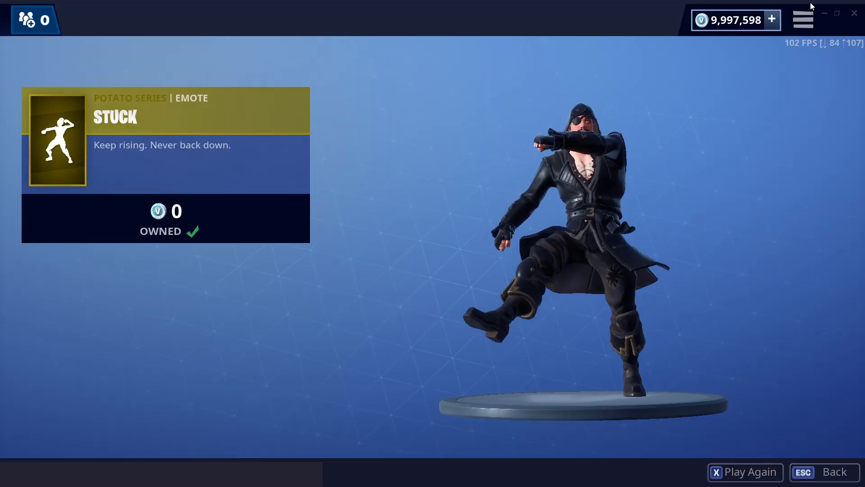
click(803, 19)
click(802, 56)
click(411, 18)
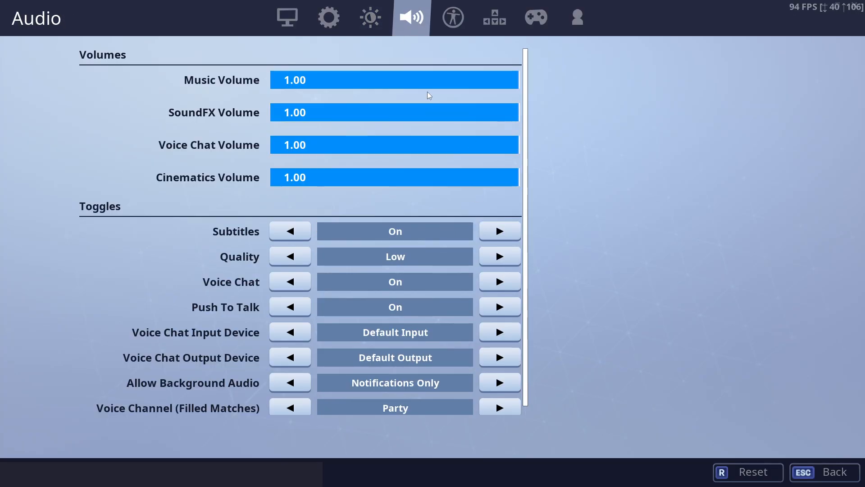
key(a)
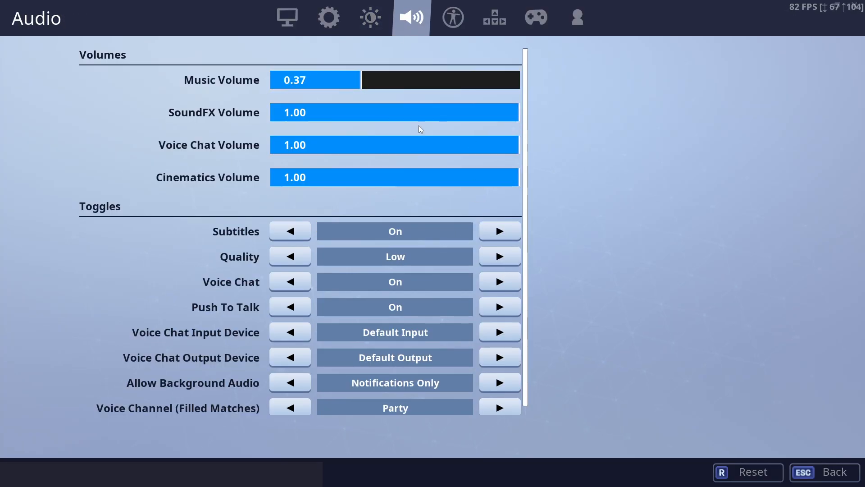
key(Escape)
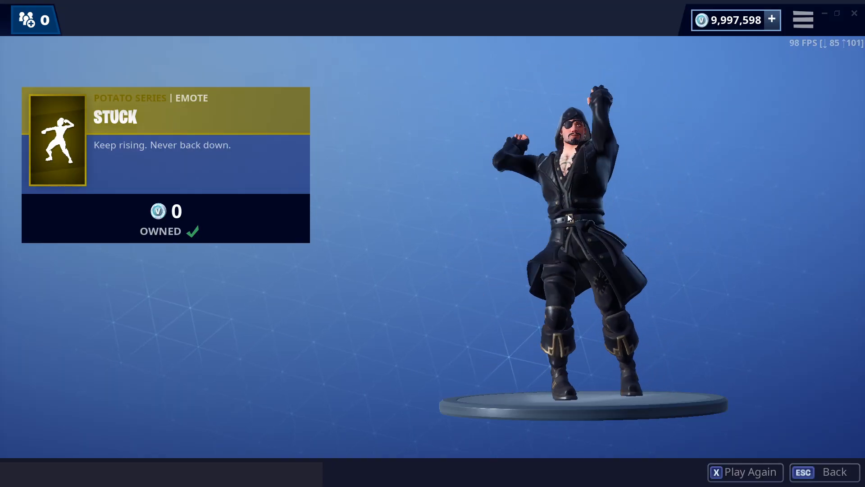
Equip the Stuck emote in the Locker and play it in the Fortnite lobby.
key(Escape)
click(481, 44)
click(81, 258)
double_click(153, 149)
click(182, 44)
key(b)
click(433, 343)
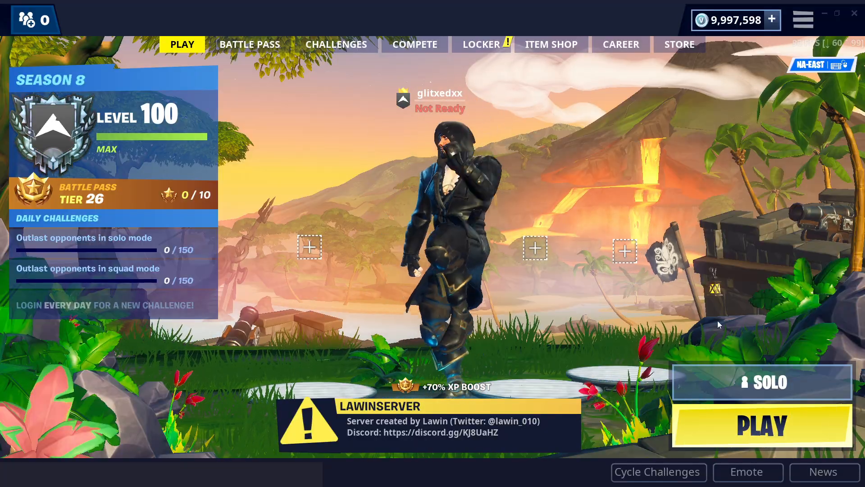
Switch to Reboot Launcher and start hosting a Fortnite 8.51 game server.
key(alt+Tab)
key(alt+Tab)
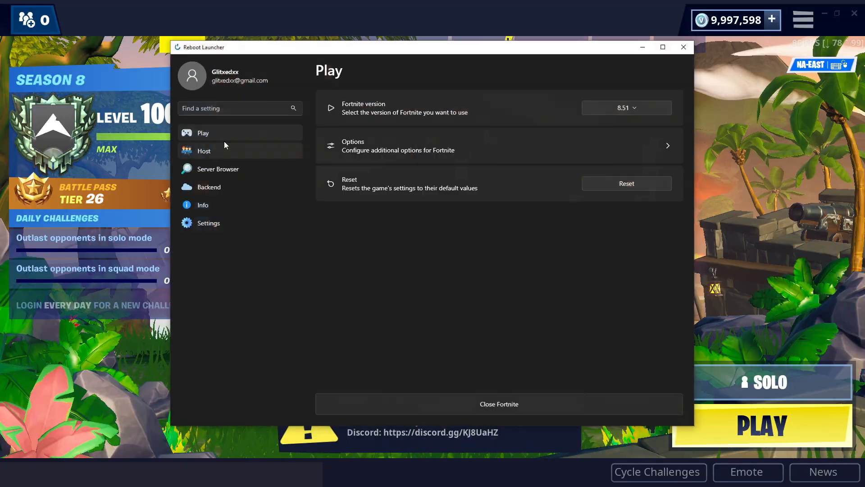
click(218, 151)
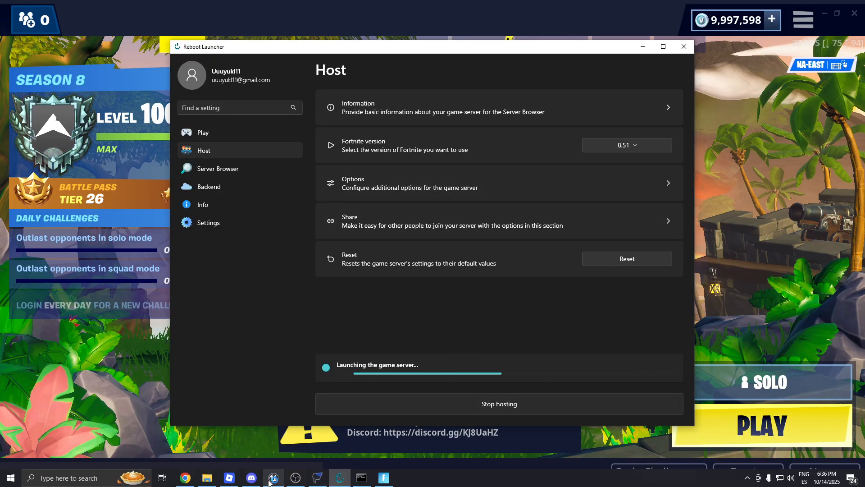
click(290, 479)
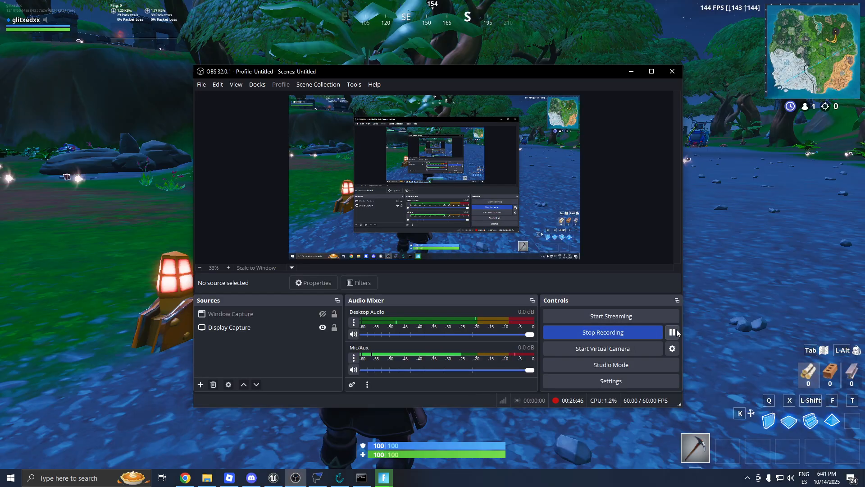
Switch to Fortnite and play the Stuck emote twice from the emote wheel in the hosted match.
key(alt+Tab)
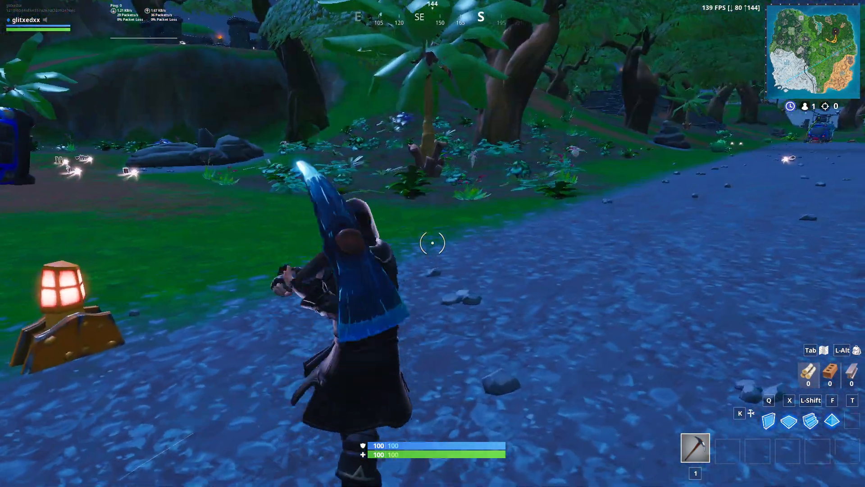
key(b)
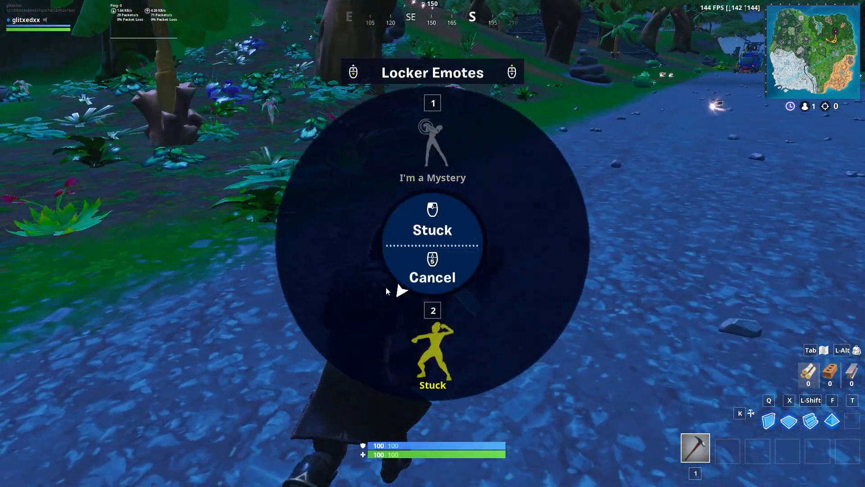
click(401, 317)
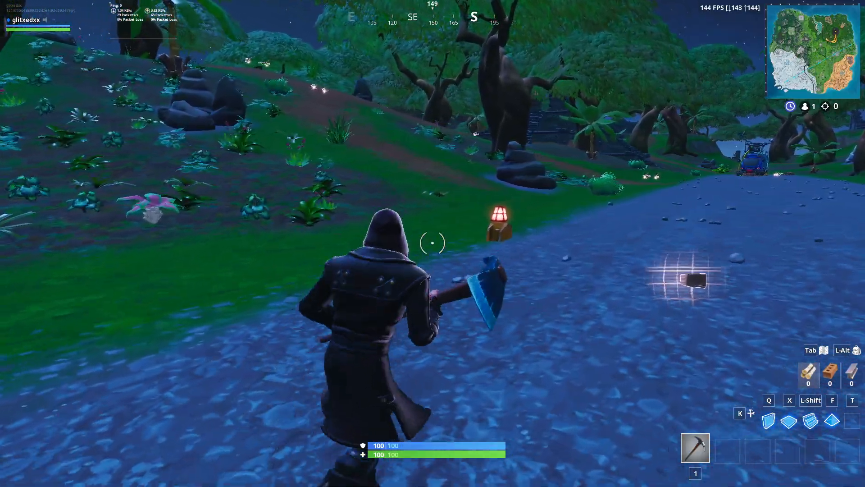
key(b)
click(434, 301)
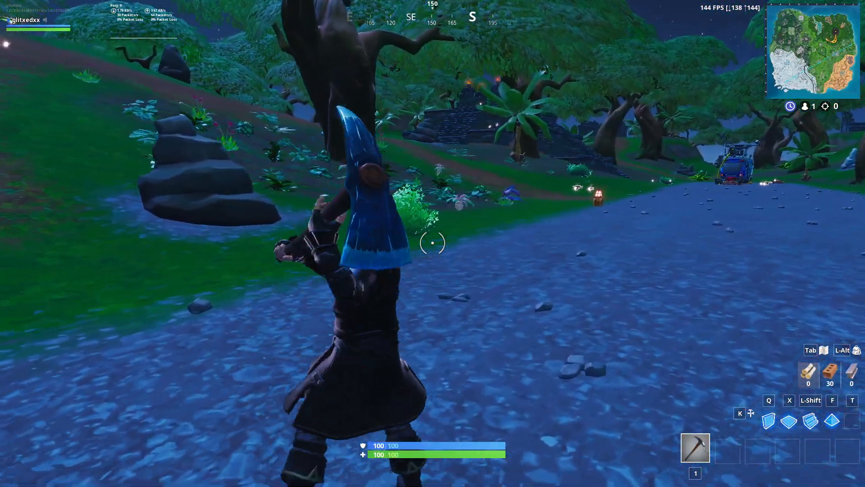
Re-equip the pickaxe and pick up the gun lying beside the road lantern.
key(q)
key(1)
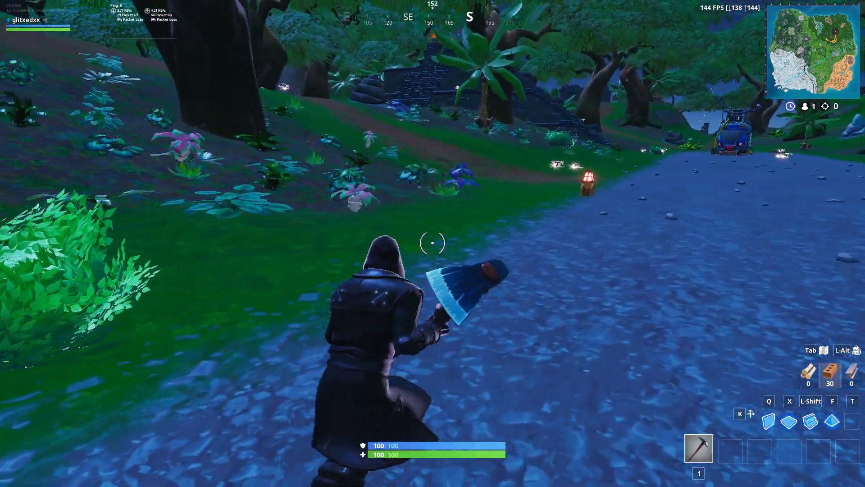
click(432, 243)
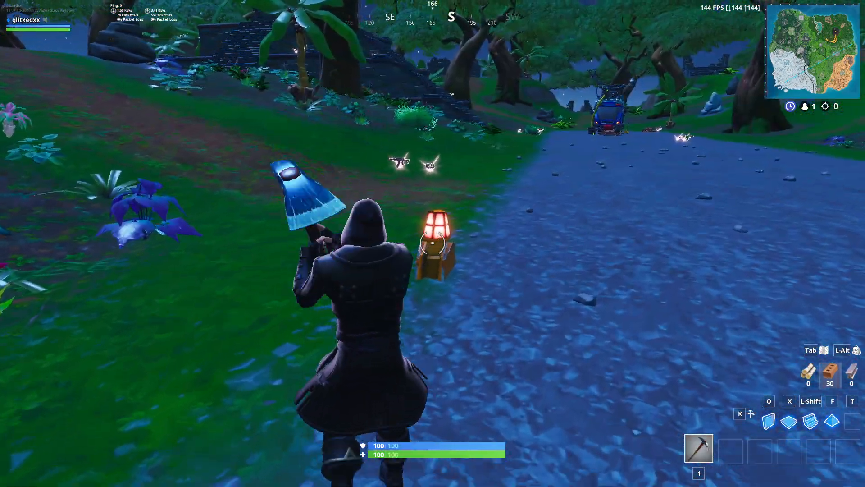
click(433, 242)
key(e)
click(433, 243)
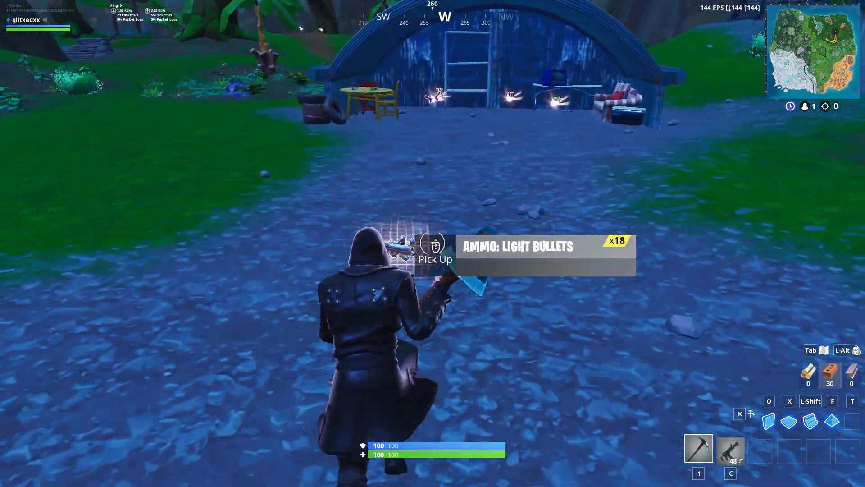
Play the Stuck emote again, followed by the I'm a Mystery emote, from the emote wheel.
key(b)
click(479, 278)
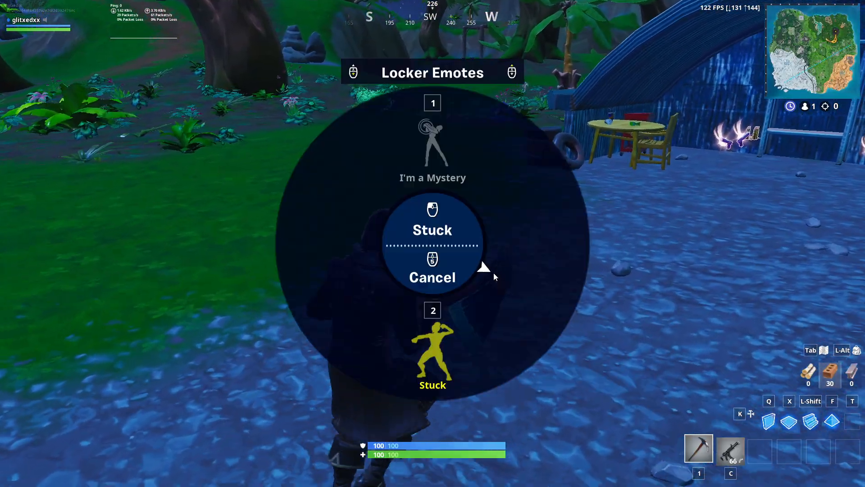
key(b)
click(415, 164)
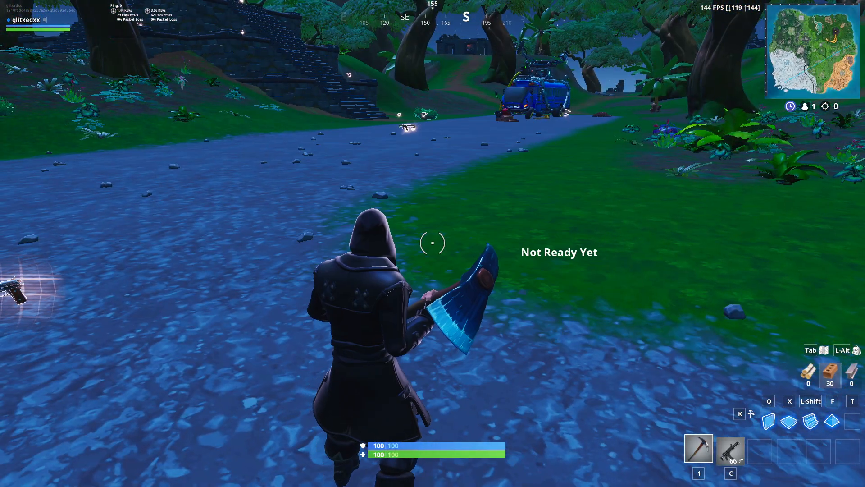
key(b)
click(415, 164)
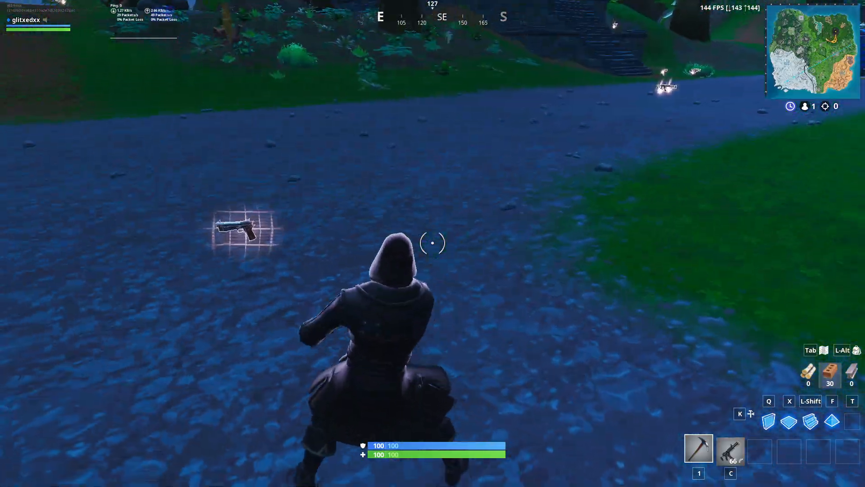
Re-equip the pickaxe and pick up the green shotgun inside the metal hut.
key(1)
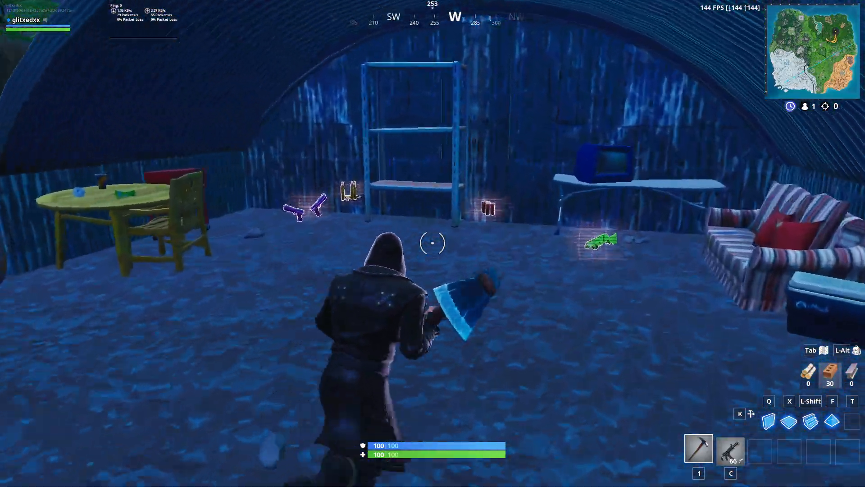
scroll(433, 243, up, 1)
key(3)
Build brick stairs and floor pieces beside the road, try to edit them, and switch to OBS.
key(shift)
click(433, 243)
key(3)
key(x)
key(q)
click(433, 244)
key(g)
click(432, 243)
key(g)
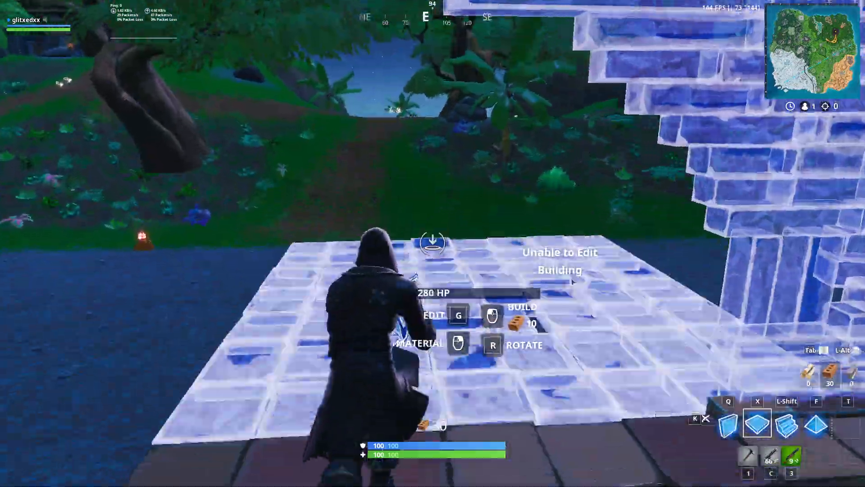
key(g)
key(g)
click(433, 243)
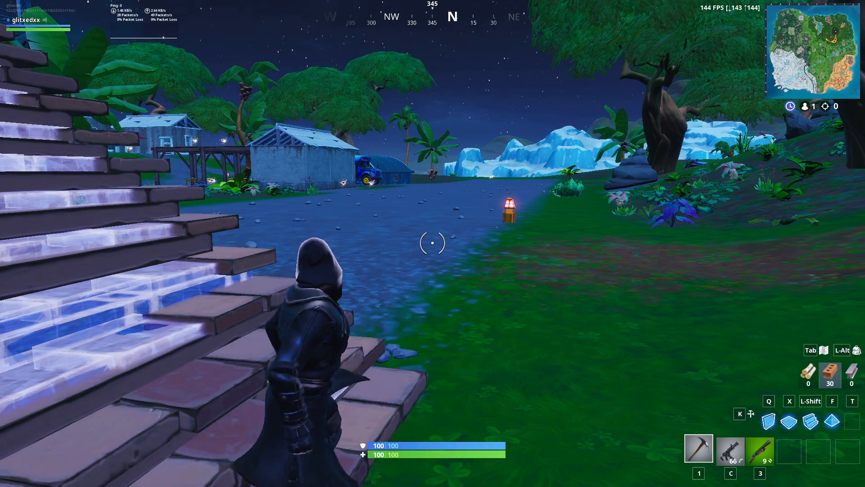
key(alt+Tab)
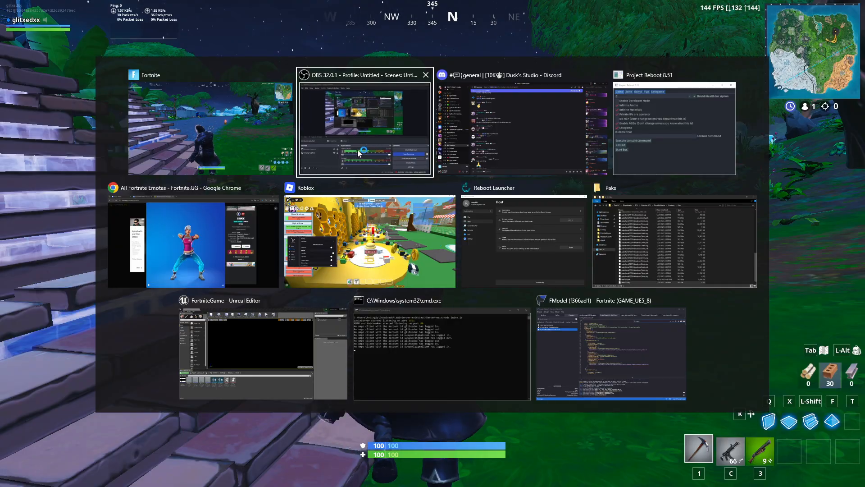